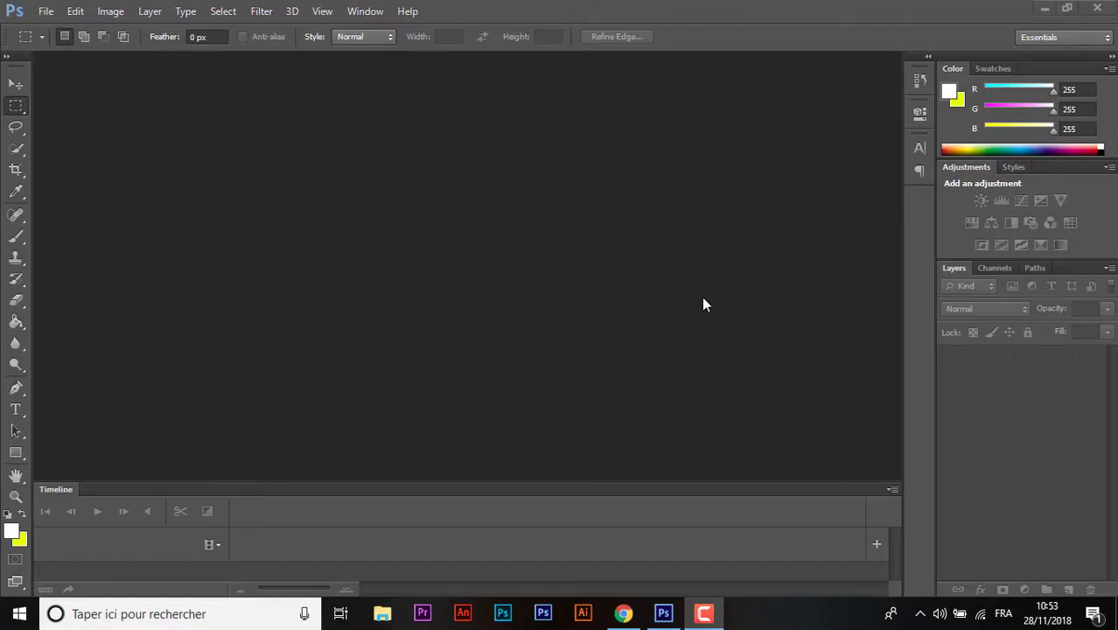
- Open the countdown-clock wallpaper, wristwatch and sprinter images together from today's files
{"action": "left_click", "coordinate": [45, 11]}
{"action": "left_click", "coordinate": [52, 30]}
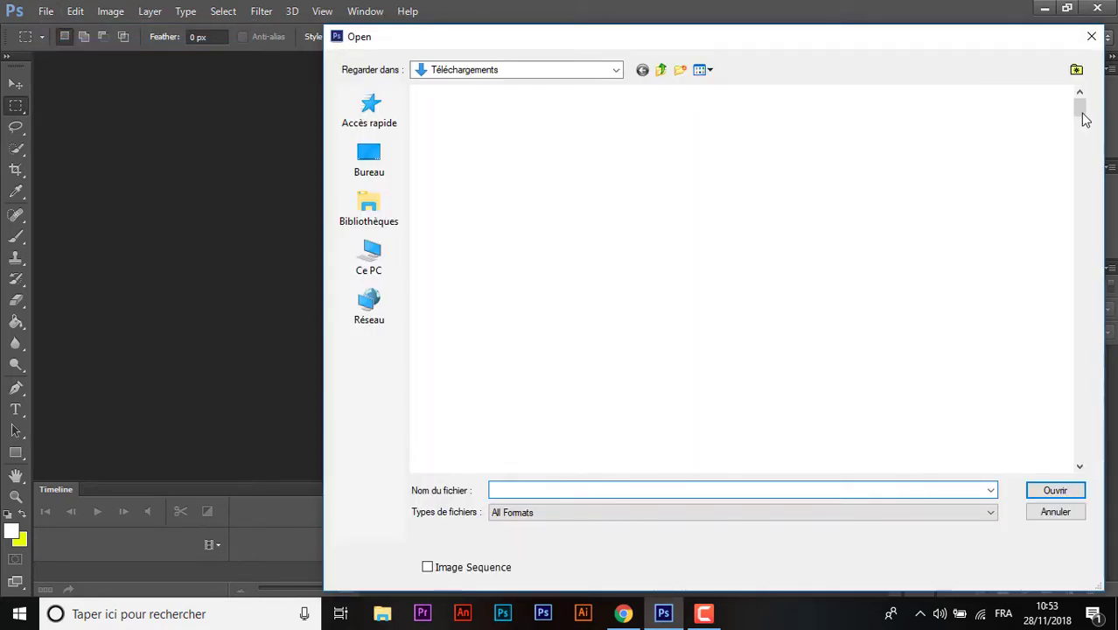
{"action": "left_click_drag", "start_coordinate": [1080, 110], "coordinate": [1082, 468]}
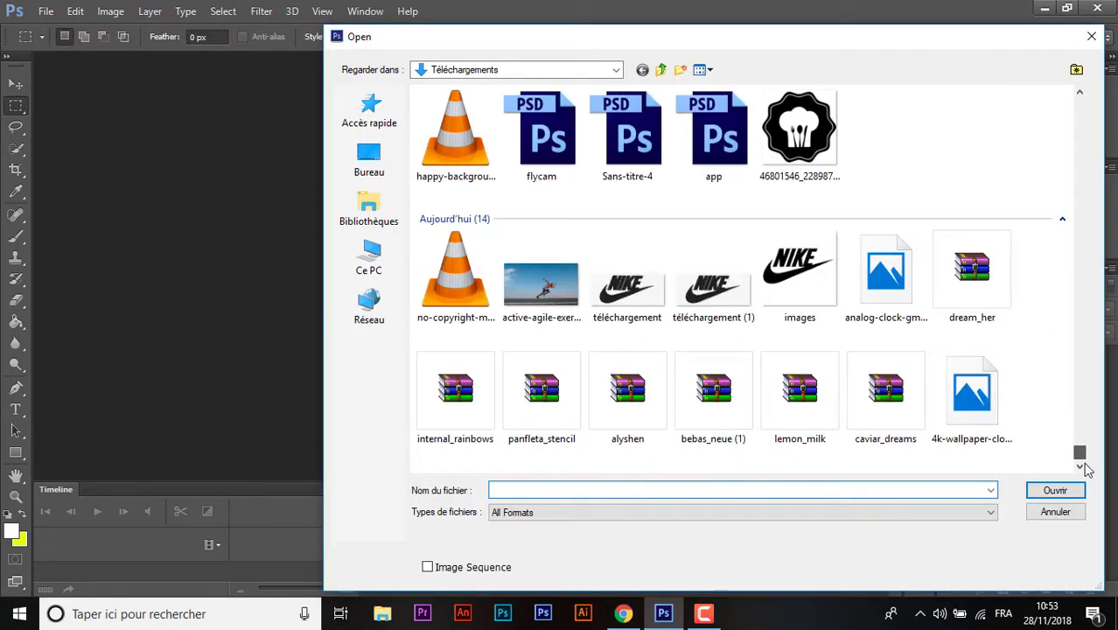
{"action": "left_click", "coordinate": [971, 401]}
{"action": "left_click", "coordinate": [881, 285], "text": "ctrl"}
{"action": "left_click", "coordinate": [541, 286], "text": "ctrl"}
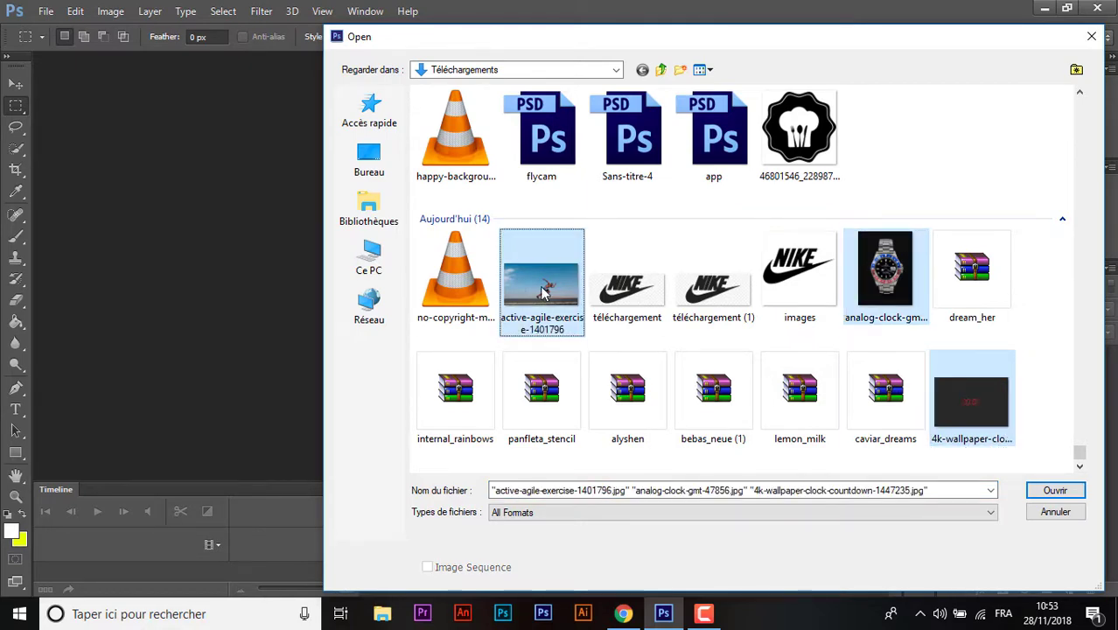
{"action": "key", "text": "Return"}
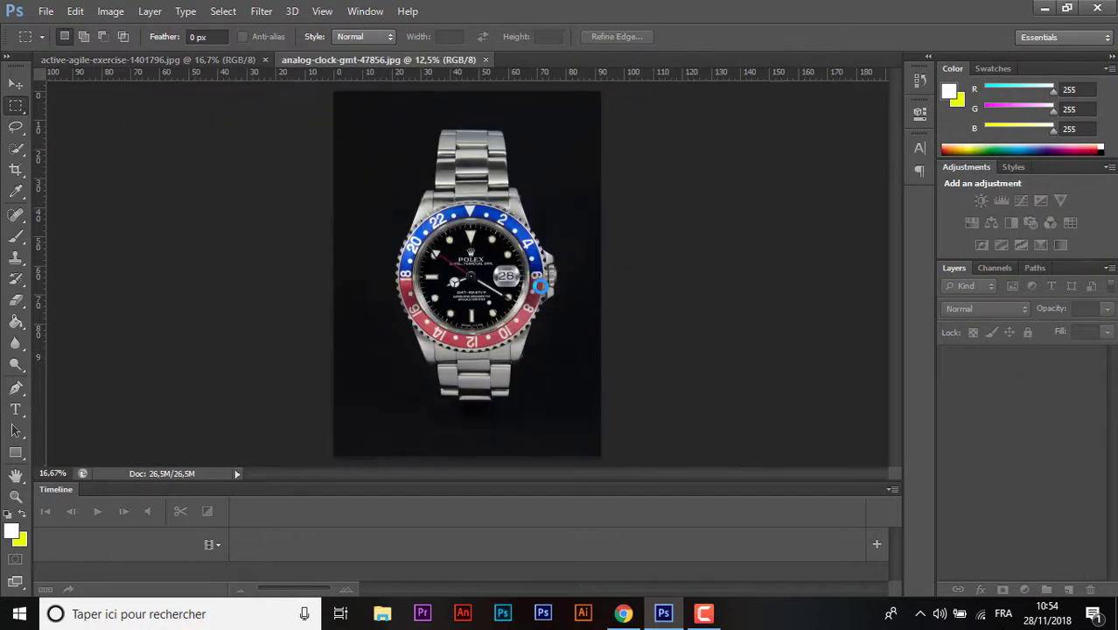
- Bring up the sprinter photo with the Pen tool, zoomed in on the runner's legs
{"action": "left_click", "coordinate": [16, 83]}
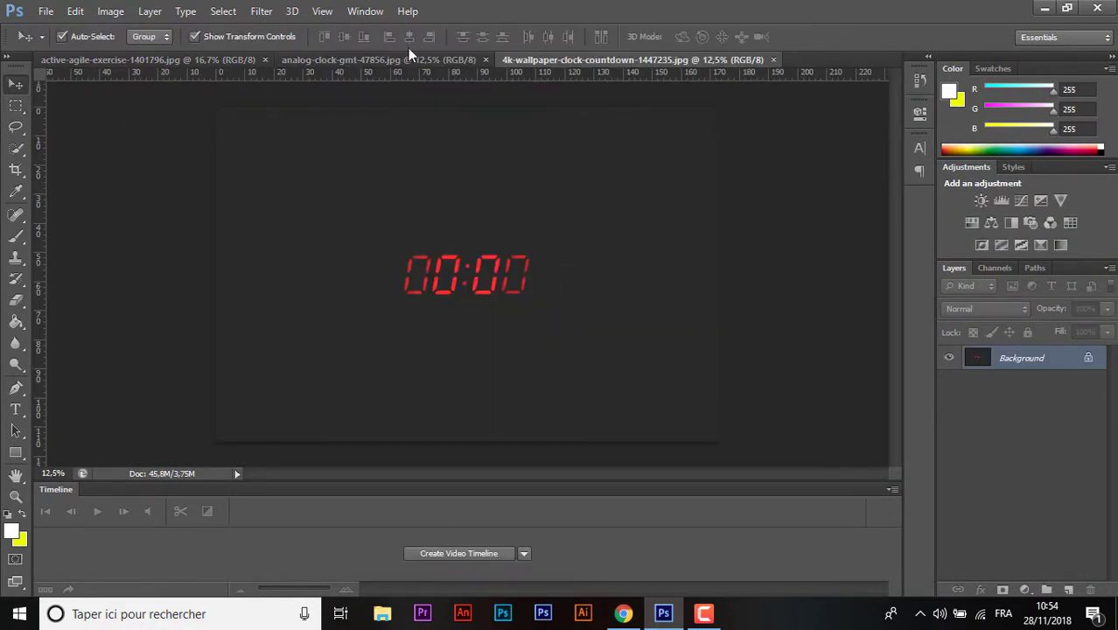
{"action": "left_click", "coordinate": [385, 59]}
{"action": "left_click", "coordinate": [155, 60]}
{"action": "key", "text": "p"}
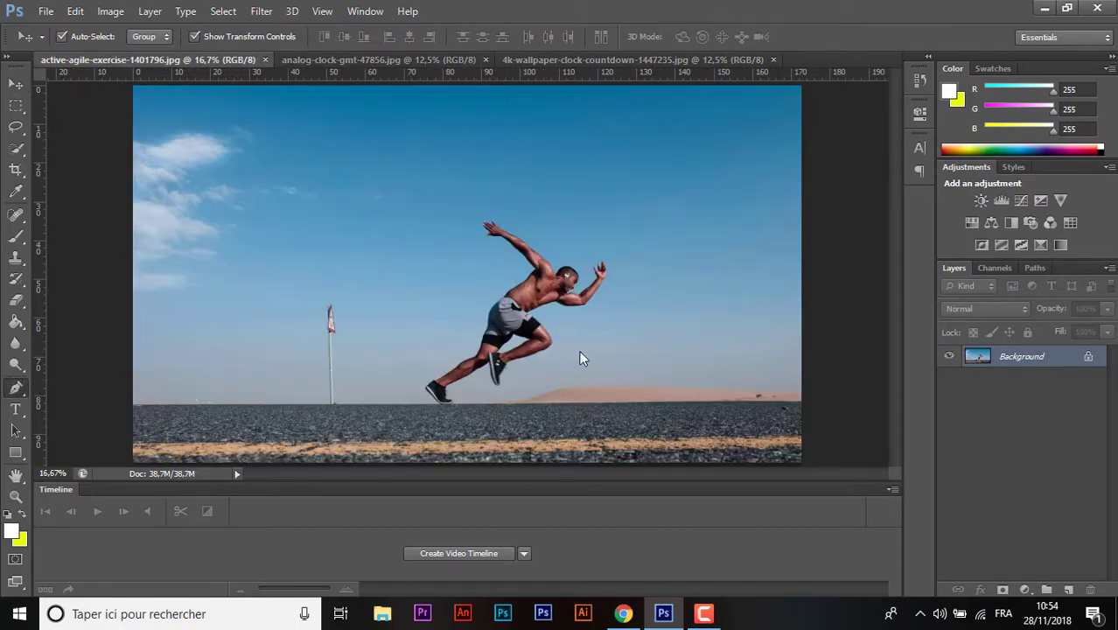
{"action": "key", "text": "ctrl+plus"}
{"action": "key", "text": "ctrl+plus"}
{"action": "scroll", "coordinate": [894, 304], "scroll_direction": "down", "scroll_amount": 2}
{"action": "key", "text": "ctrl+plus"}
{"action": "key", "text": "ctrl+plus"}
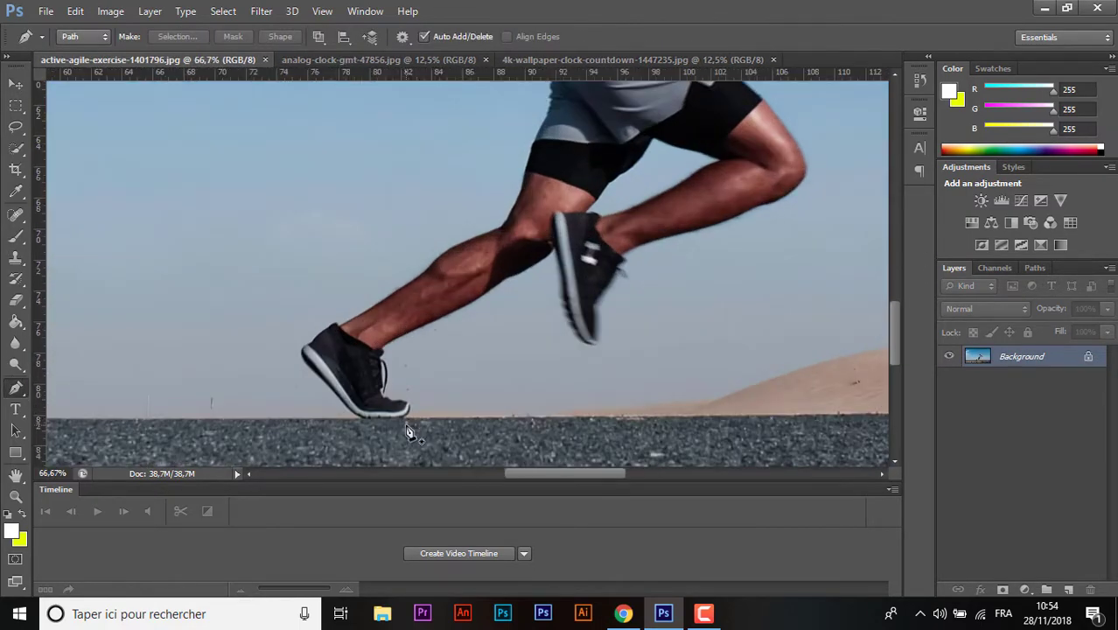
- Trace path anchors around the front shoe from heel and sole to toe and top edge
{"action": "left_click", "coordinate": [300, 354]}
{"action": "left_click_drag", "start_coordinate": [361, 394], "coordinate": [360, 403]}
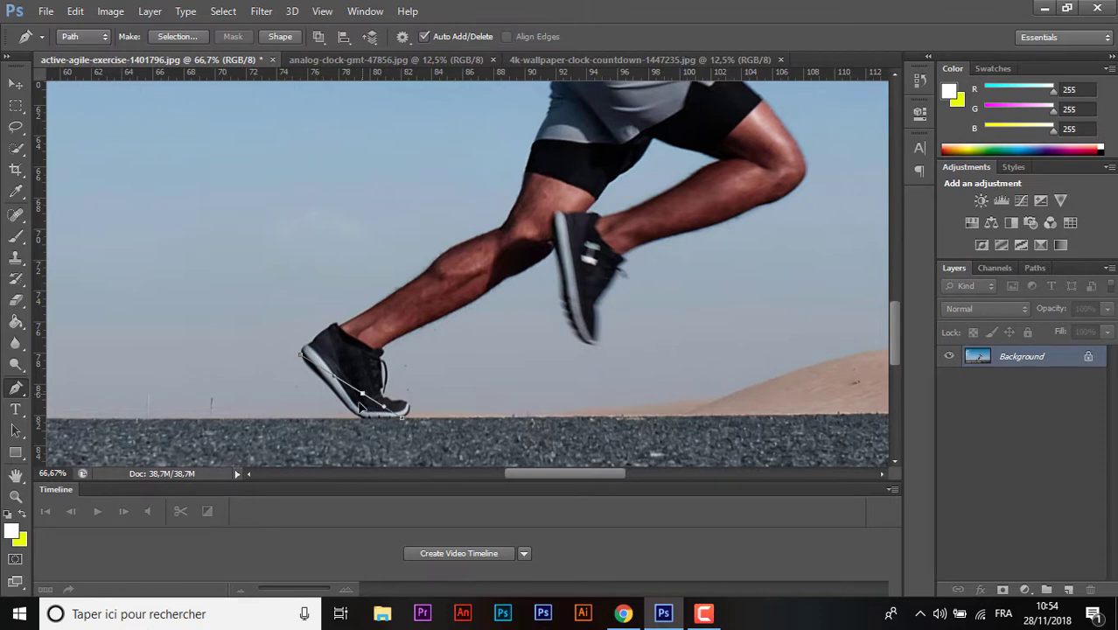
{"action": "key", "text": "ctrl+plus"}
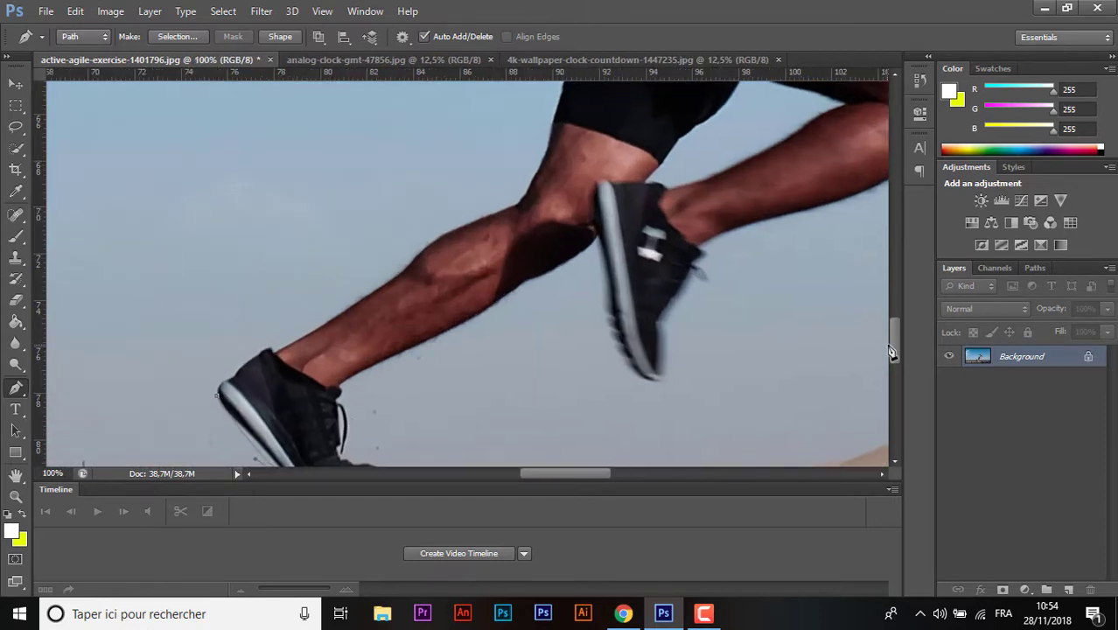
{"action": "scroll", "coordinate": [353, 415], "scroll_direction": "down", "scroll_amount": 3}
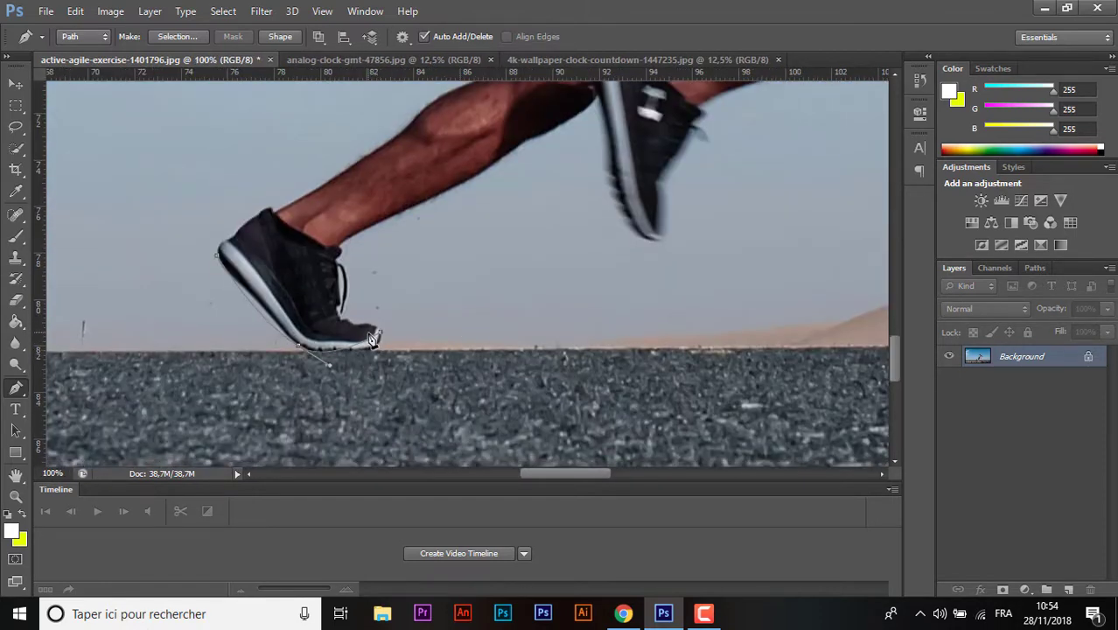
{"action": "left_click", "coordinate": [376, 345]}
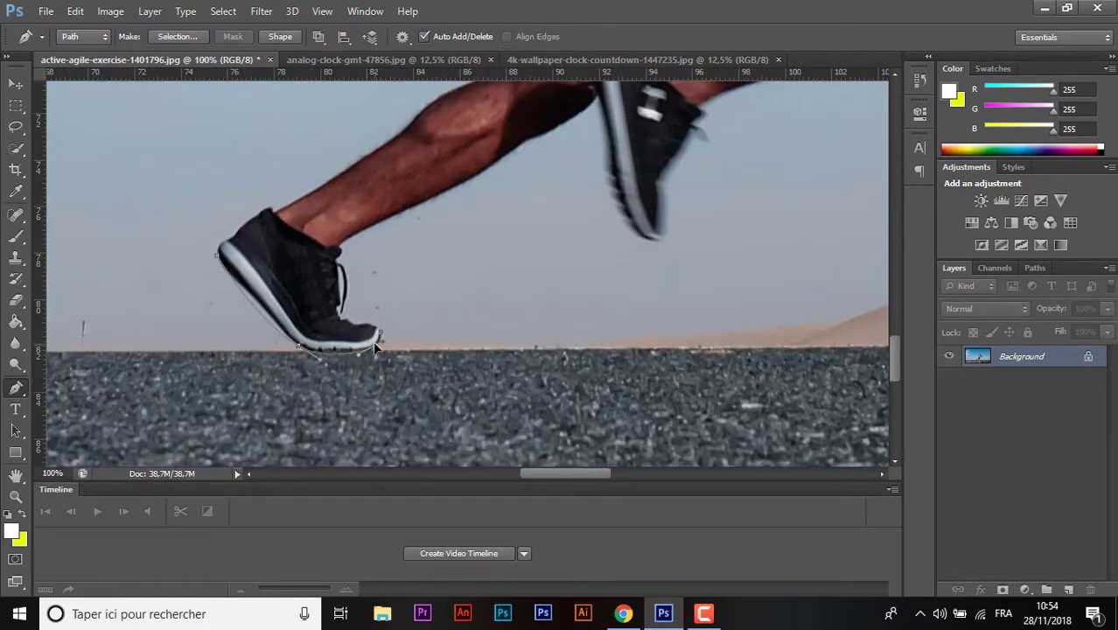
{"action": "left_click", "coordinate": [254, 299]}
{"action": "left_click", "coordinate": [234, 236]}
{"action": "left_click", "coordinate": [270, 210]}
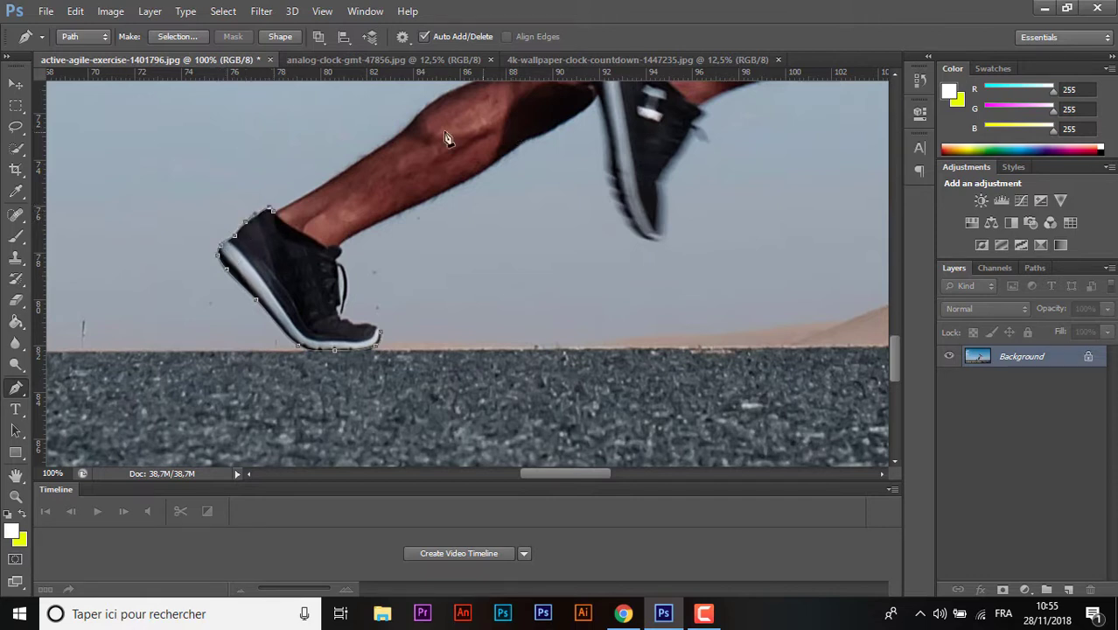
- Extend the path with curved anchors up the back of the calf to the knee
{"action": "left_click", "coordinate": [405, 127]}
{"action": "left_click_drag", "start_coordinate": [344, 179], "coordinate": [325, 184]}
{"action": "scroll", "coordinate": [895, 355], "scroll_direction": "up", "scroll_amount": 3}
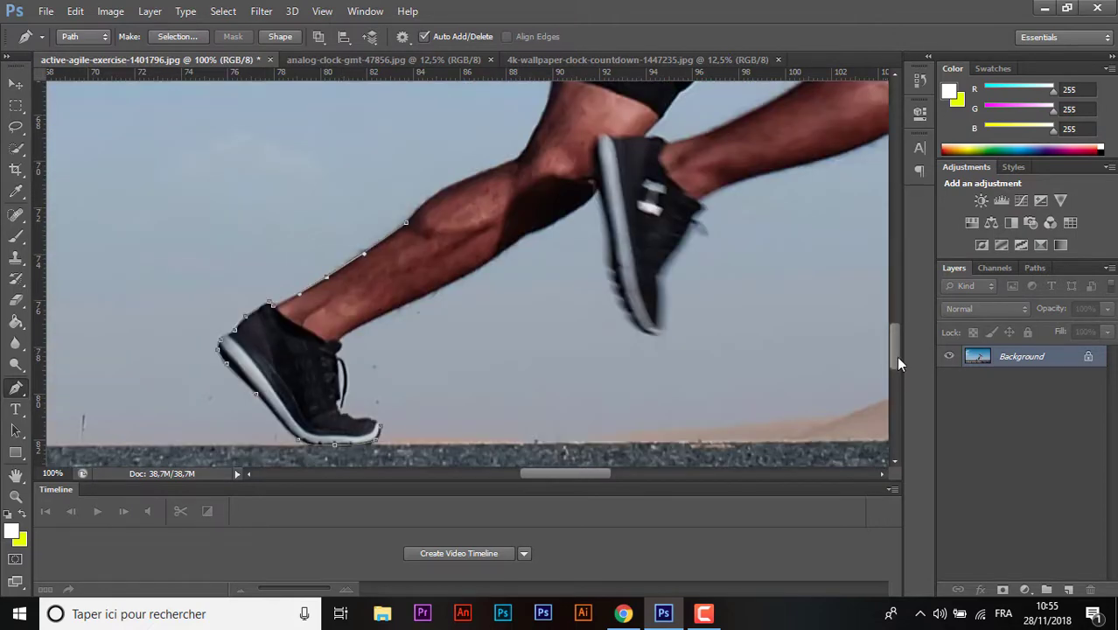
{"action": "left_click", "coordinate": [517, 159]}
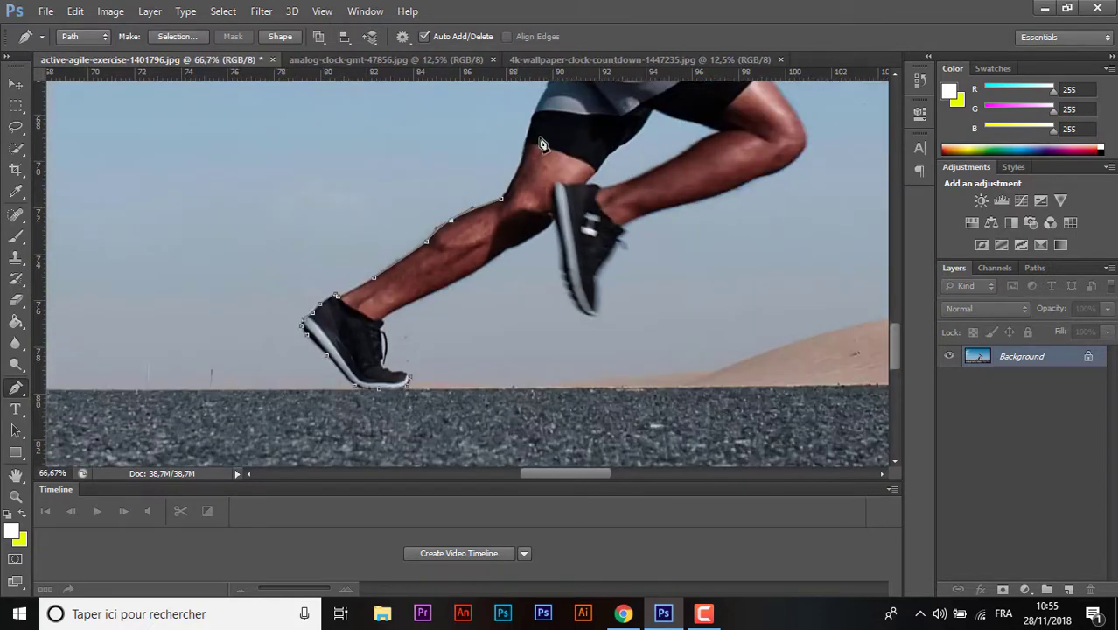
{"action": "key", "text": "ctrl+minus"}
{"action": "left_click", "coordinate": [525, 146]}
{"action": "left_click_drag", "start_coordinate": [518, 171], "coordinate": [527, 153]}
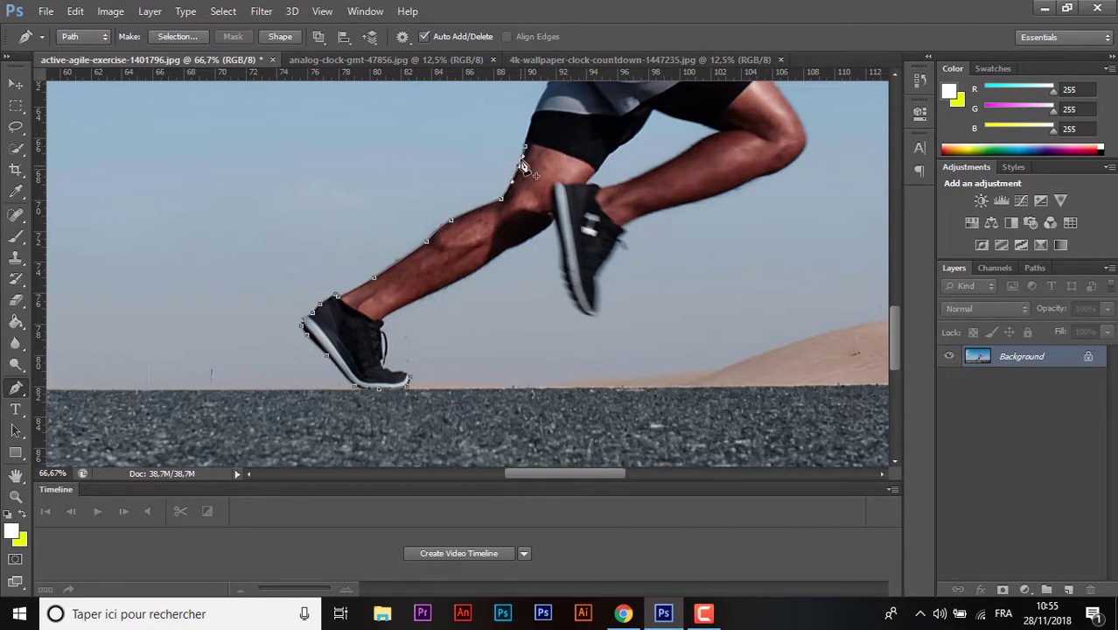
- Continue the path with curved anchors up the thigh, along the shorts and up the back
{"action": "scroll", "coordinate": [900, 319], "scroll_direction": "up", "scroll_amount": 5}
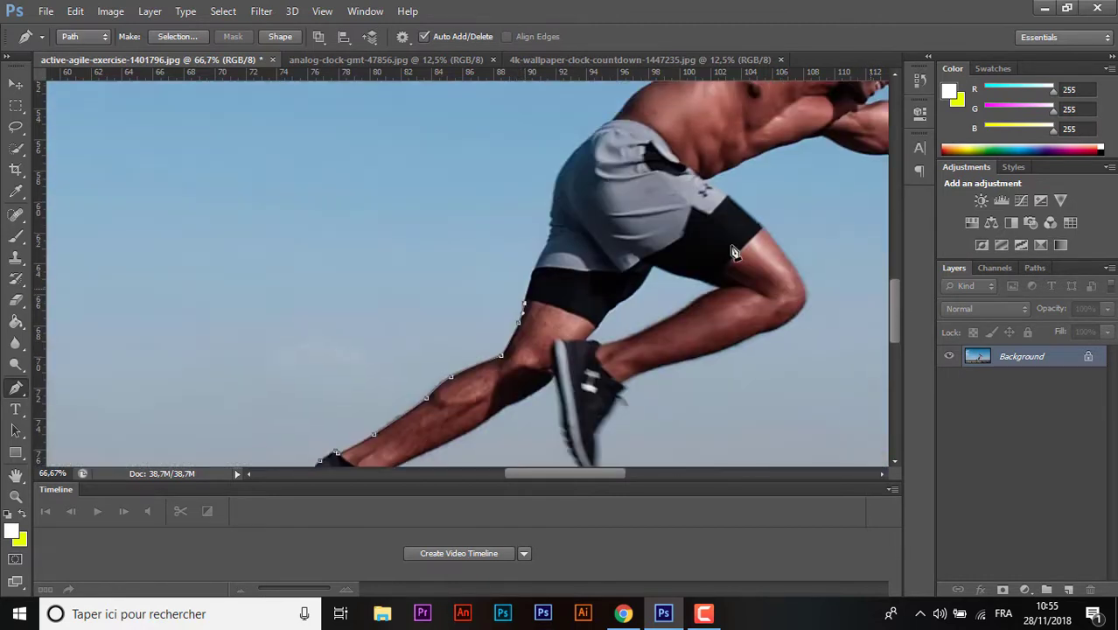
{"action": "left_click_drag", "start_coordinate": [545, 245], "coordinate": [533, 273]}
{"action": "left_click_drag", "start_coordinate": [585, 142], "coordinate": [563, 173]}
{"action": "left_click_drag", "start_coordinate": [548, 227], "coordinate": [551, 225]}
{"action": "left_click", "coordinate": [553, 219]}
{"action": "scroll", "coordinate": [713, 210], "scroll_direction": "up", "scroll_amount": 3}
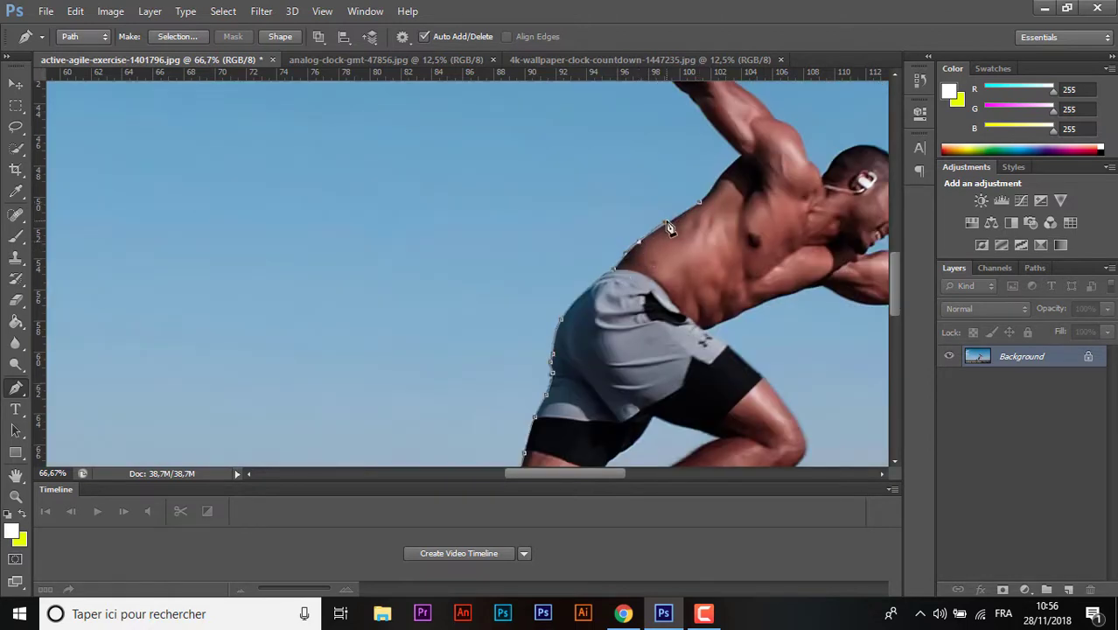
{"action": "left_click", "coordinate": [740, 155]}
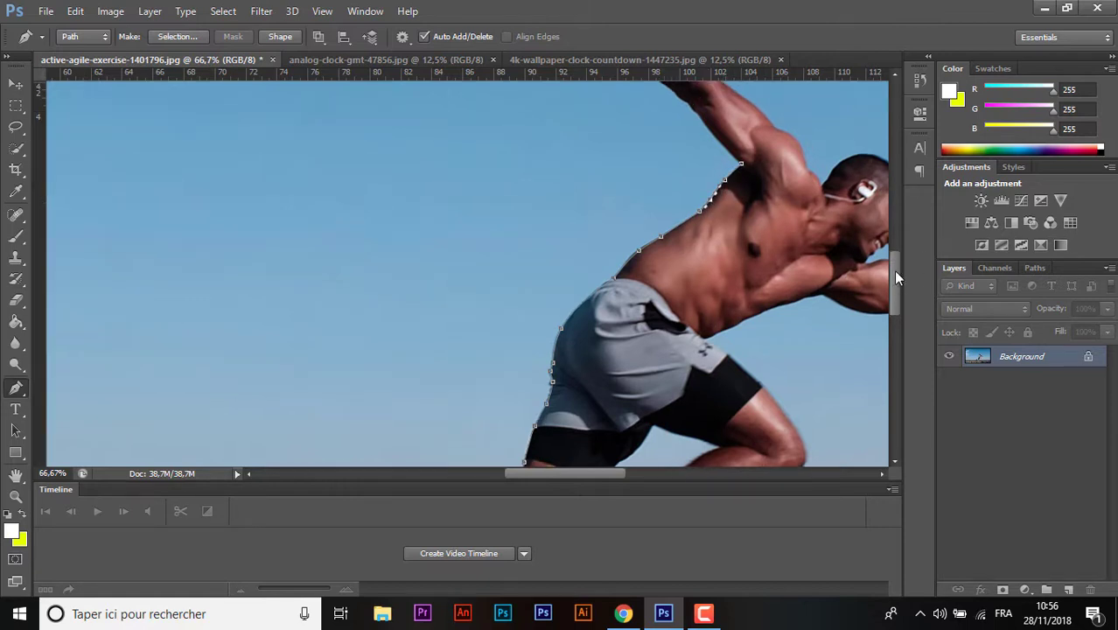
{"action": "scroll", "coordinate": [610, 153], "scroll_direction": "up", "scroll_amount": 2}
- Trace anchors along the raised rear arm toward the hand, removing one unwanted point
{"action": "left_click", "coordinate": [604, 143]}
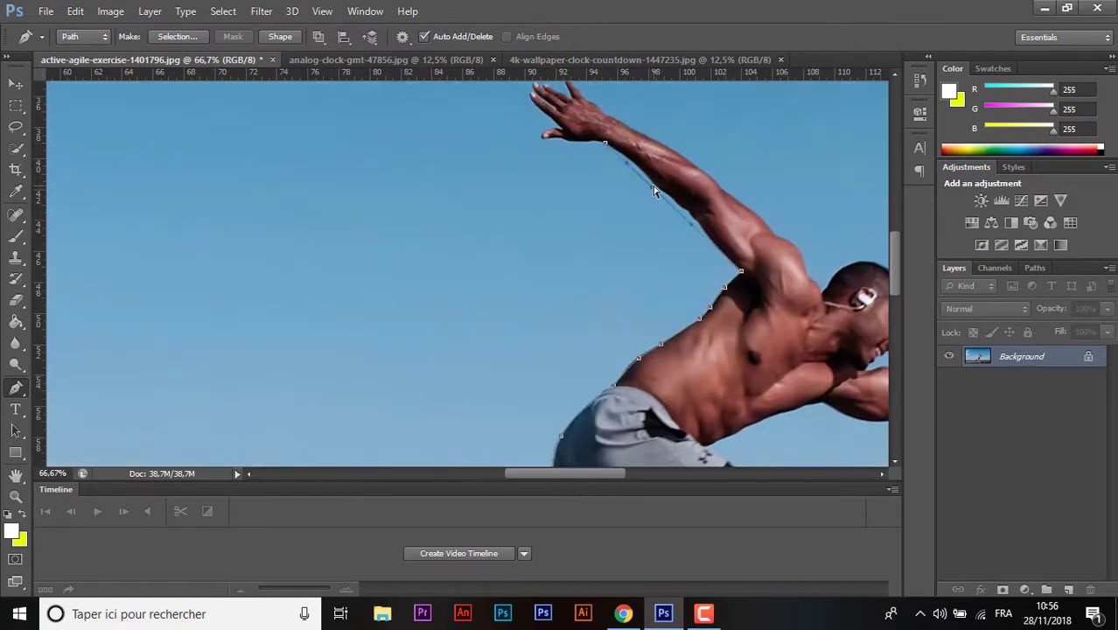
{"action": "left_click_drag", "start_coordinate": [654, 191], "coordinate": [658, 192]}
{"action": "left_click", "coordinate": [628, 163]}
{"action": "left_click", "coordinate": [688, 212]}
{"action": "left_click", "coordinate": [714, 246]}
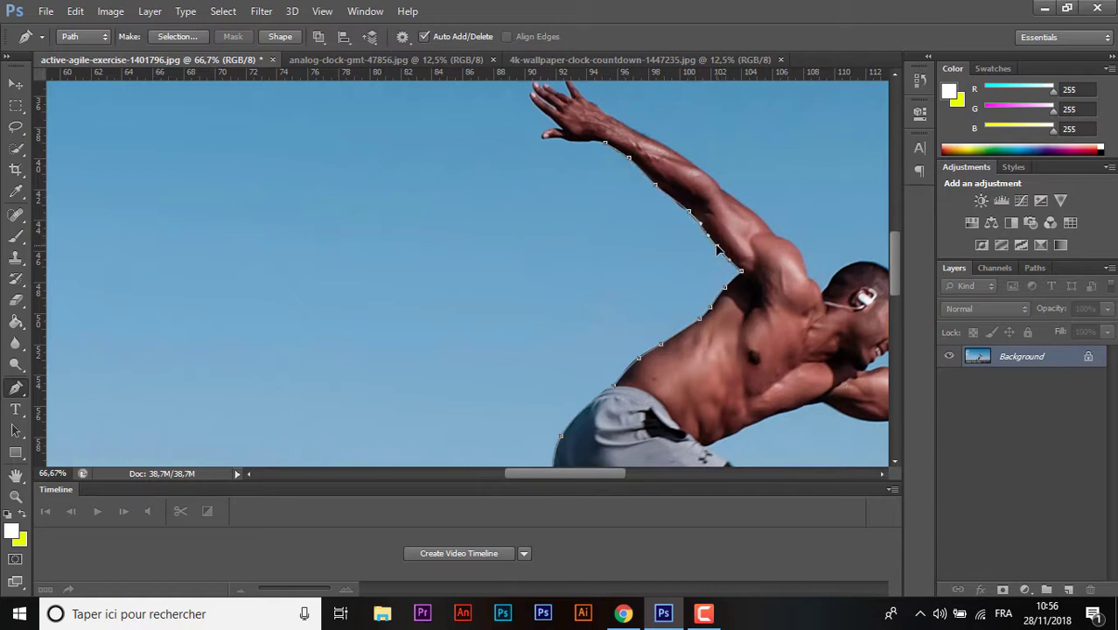
{"action": "left_click", "coordinate": [667, 196]}
{"action": "key", "text": "ctrl+plus"}
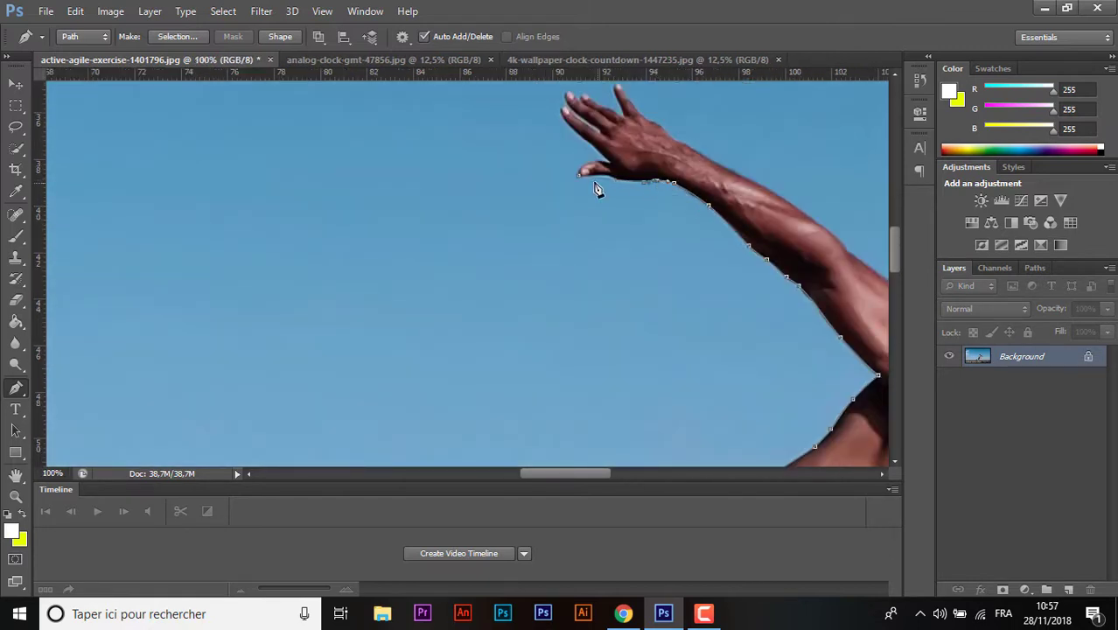
{"action": "left_click", "coordinate": [603, 178]}
- Outline the rear hand's fingertips and back of hand, then along the forearm's upper edge
{"action": "left_click", "coordinate": [564, 114]}
{"action": "left_click", "coordinate": [619, 116]}
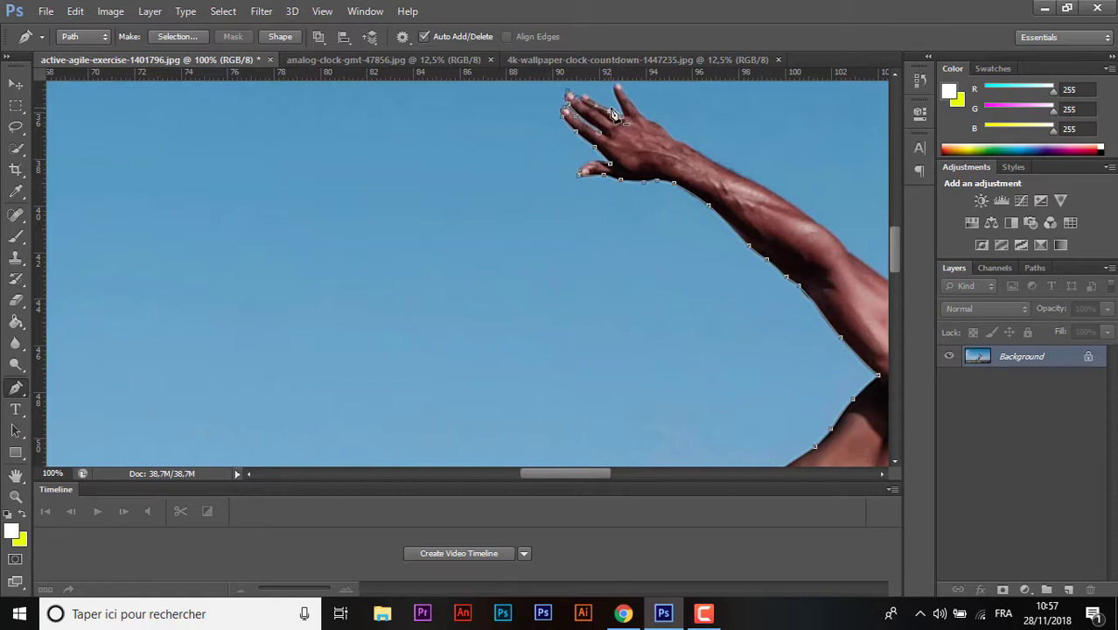
{"action": "left_click", "coordinate": [604, 107]}
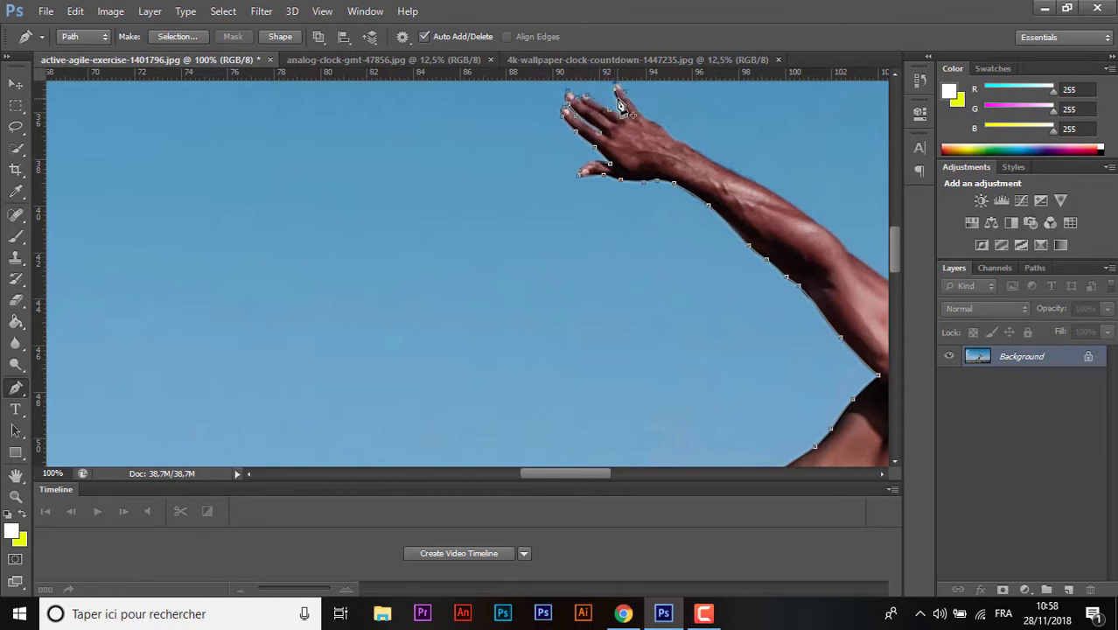
{"action": "left_click", "coordinate": [670, 136]}
{"action": "left_click", "coordinate": [847, 252]}
{"action": "left_click", "coordinate": [821, 225]}
{"action": "left_click", "coordinate": [777, 203]}
{"action": "left_click", "coordinate": [708, 164]}
{"action": "left_click", "coordinate": [684, 146]}
{"action": "scroll", "coordinate": [673, 147], "scroll_direction": "down", "scroll_amount": 3}
- Extend the path along the shoulder, over the runner's head and down the face to the chin
{"action": "scroll", "coordinate": [694, 271], "scroll_direction": "down", "scroll_amount": 10}
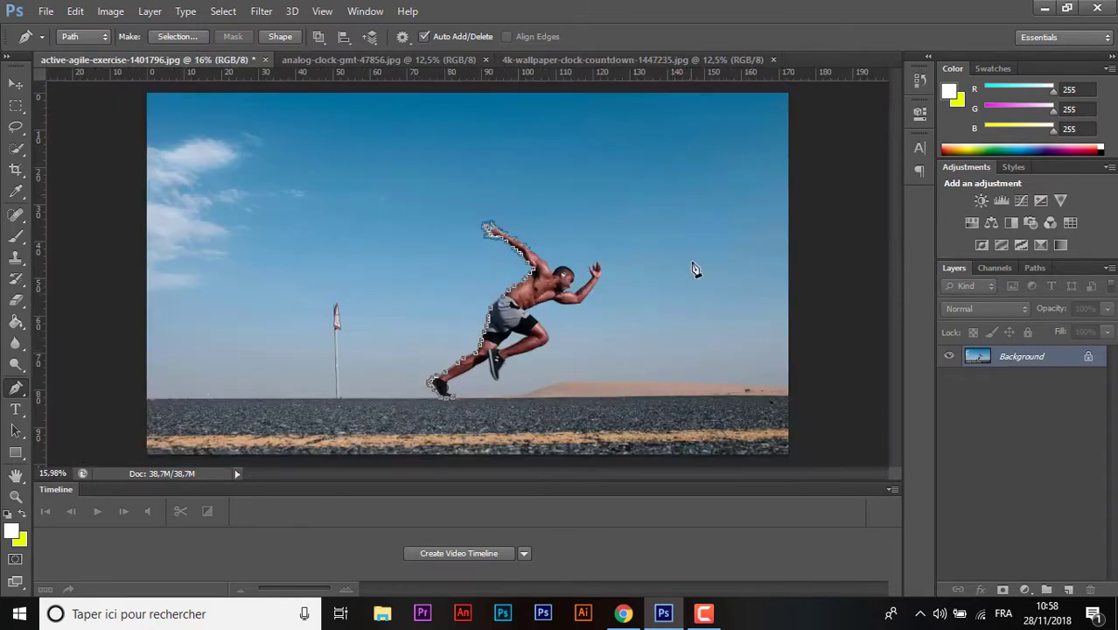
{"action": "scroll", "coordinate": [643, 312], "scroll_direction": "up", "scroll_amount": 8}
{"action": "left_click_drag", "start_coordinate": [551, 473], "coordinate": [591, 473]}
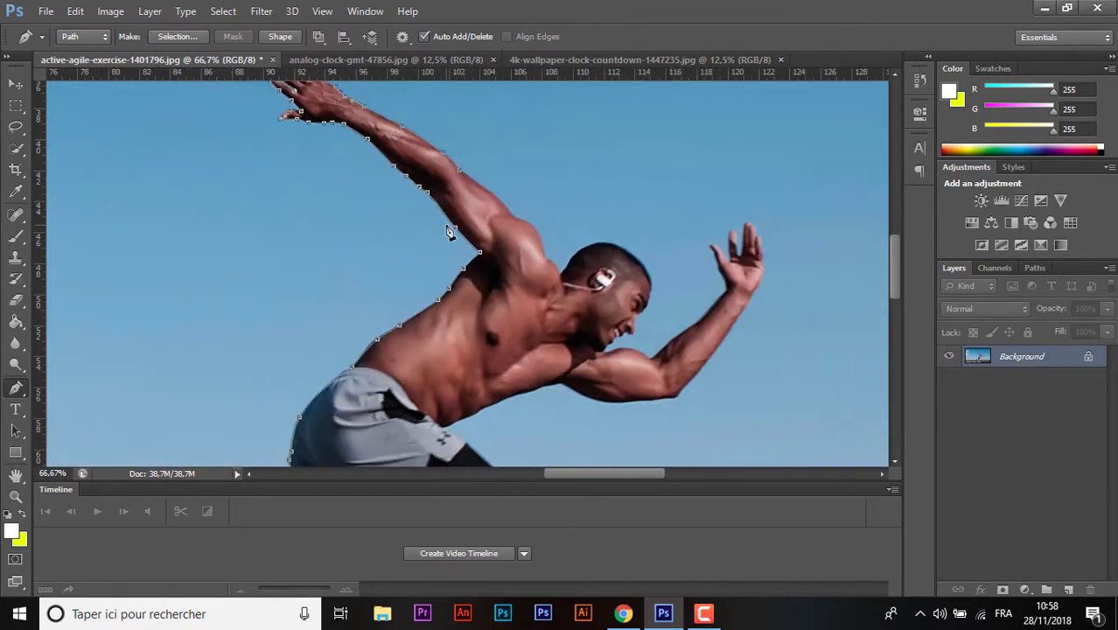
{"action": "left_click", "coordinate": [530, 227]}
{"action": "left_click", "coordinate": [545, 258]}
{"action": "mouse_move", "coordinate": [606, 276]}
{"action": "left_mouse_down"}
{"action": "mouse_move", "coordinate": [651, 280]}
{"action": "mouse_move", "coordinate": [611, 248]}
{"action": "mouse_move", "coordinate": [586, 251]}
{"action": "left_mouse_up"}
{"action": "left_click_drag", "start_coordinate": [599, 357], "coordinate": [640, 325]}
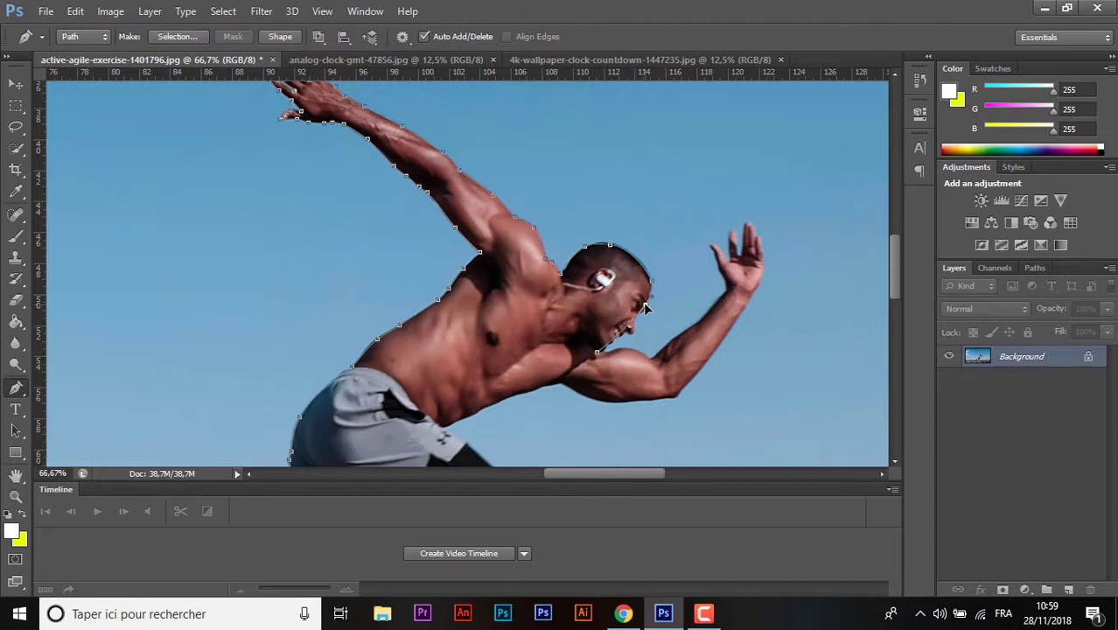
- Zoomed in on the face, curve the path under the chin and along the shoulder top
{"action": "key", "text": "ctrl+plus"}
{"action": "key", "text": "ctrl+plus"}
{"action": "scroll", "coordinate": [462, 241], "scroll_direction": "right", "scroll_amount": 5}
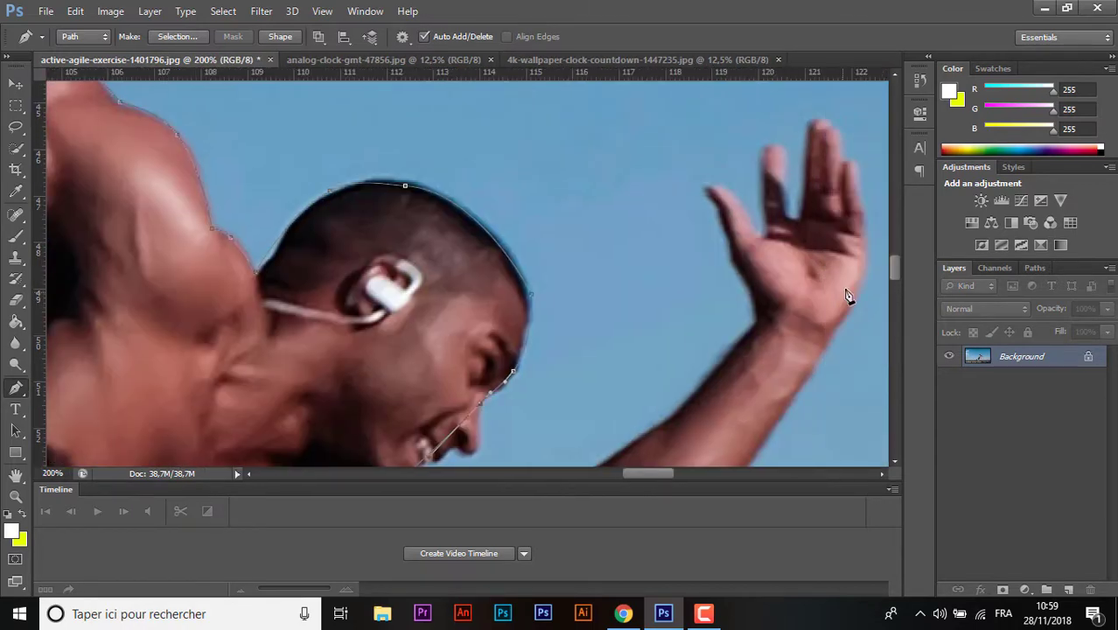
{"action": "scroll", "coordinate": [462, 240], "scroll_direction": "down", "scroll_amount": 3}
{"action": "left_click_drag", "start_coordinate": [459, 235], "coordinate": [467, 274]}
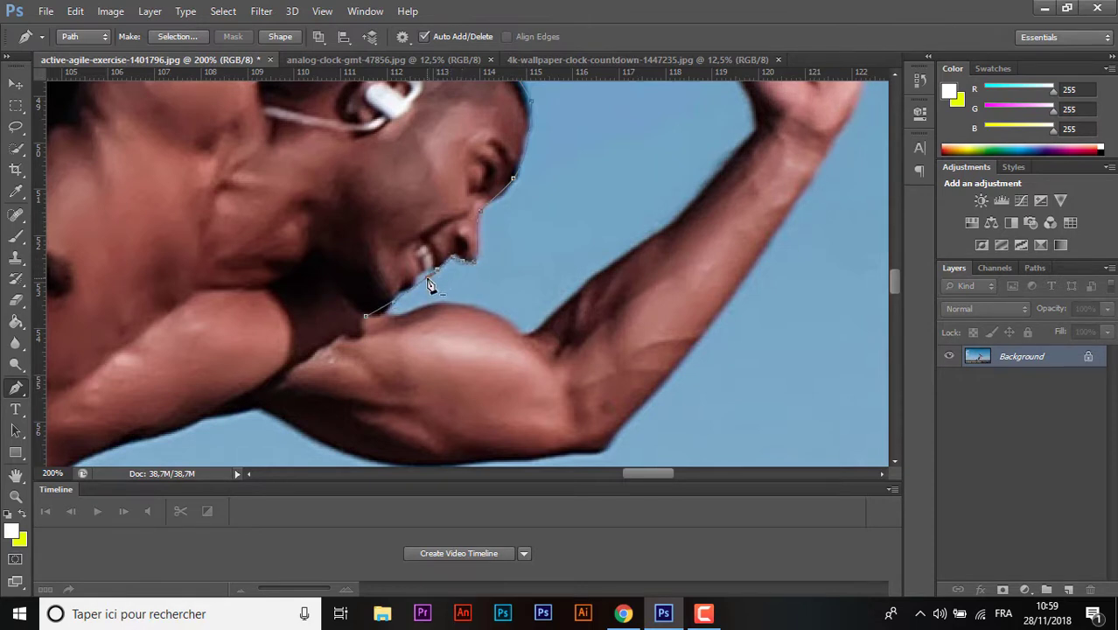
{"action": "mouse_move", "coordinate": [432, 282]}
{"action": "left_mouse_down"}
{"action": "mouse_move", "coordinate": [387, 309]}
{"action": "mouse_move", "coordinate": [403, 317]}
{"action": "left_mouse_up"}
{"action": "left_click_drag", "start_coordinate": [405, 317], "coordinate": [420, 314]}
{"action": "left_click_drag", "start_coordinate": [524, 334], "coordinate": [482, 306]}
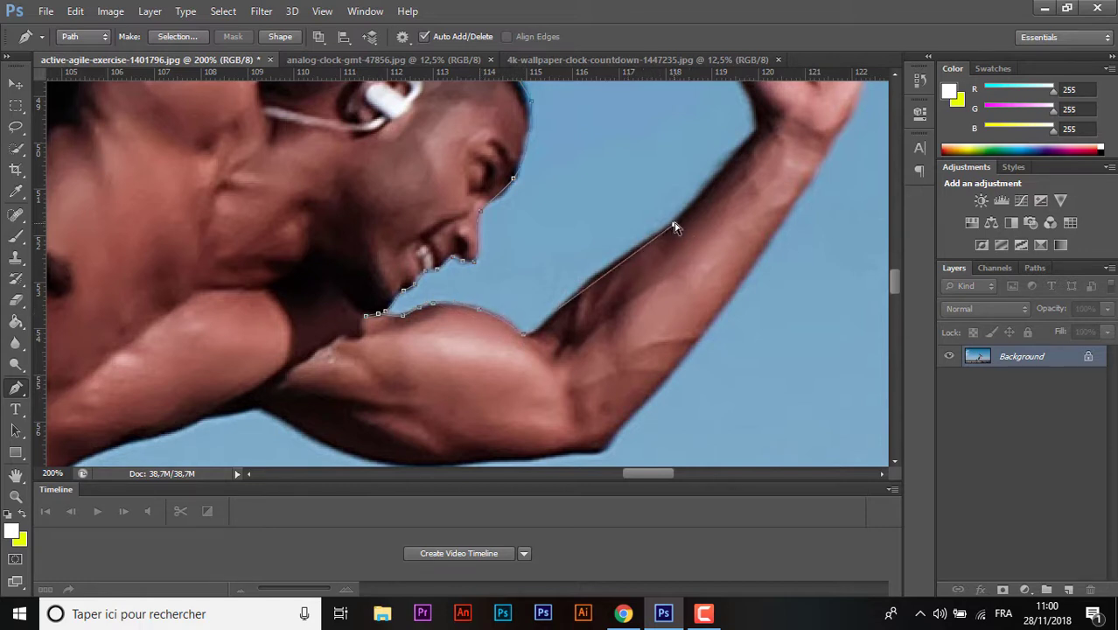
- Carry the path up the front arm to the fingertip and beside the palm
{"action": "left_click_drag", "start_coordinate": [677, 219], "coordinate": [548, 323]}
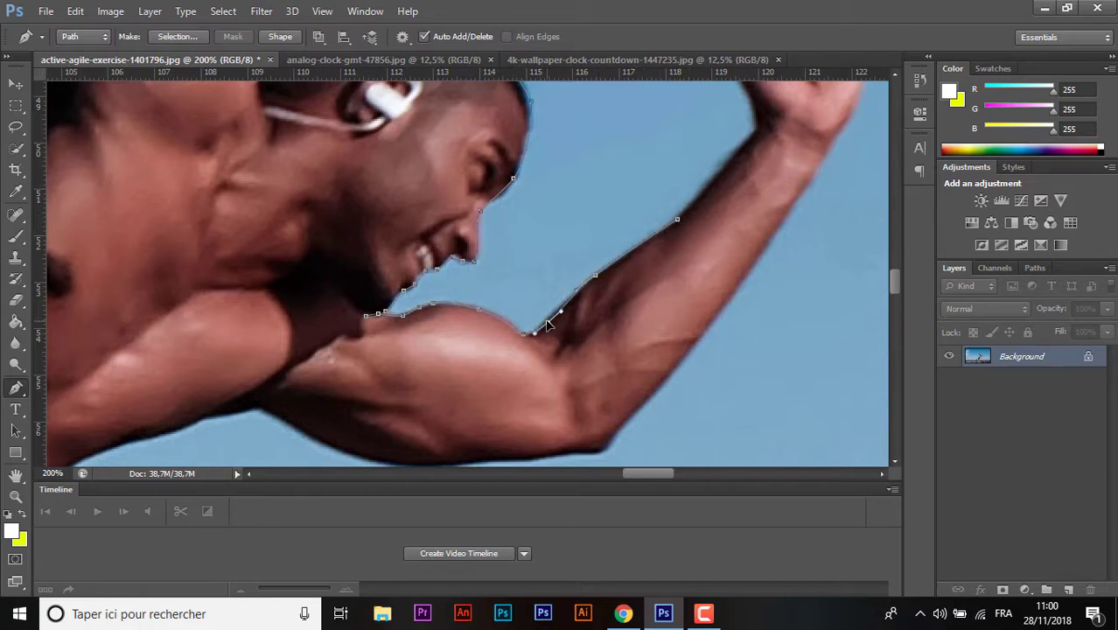
{"action": "left_click", "coordinate": [759, 131]}
{"action": "key", "text": "ctrl+minus"}
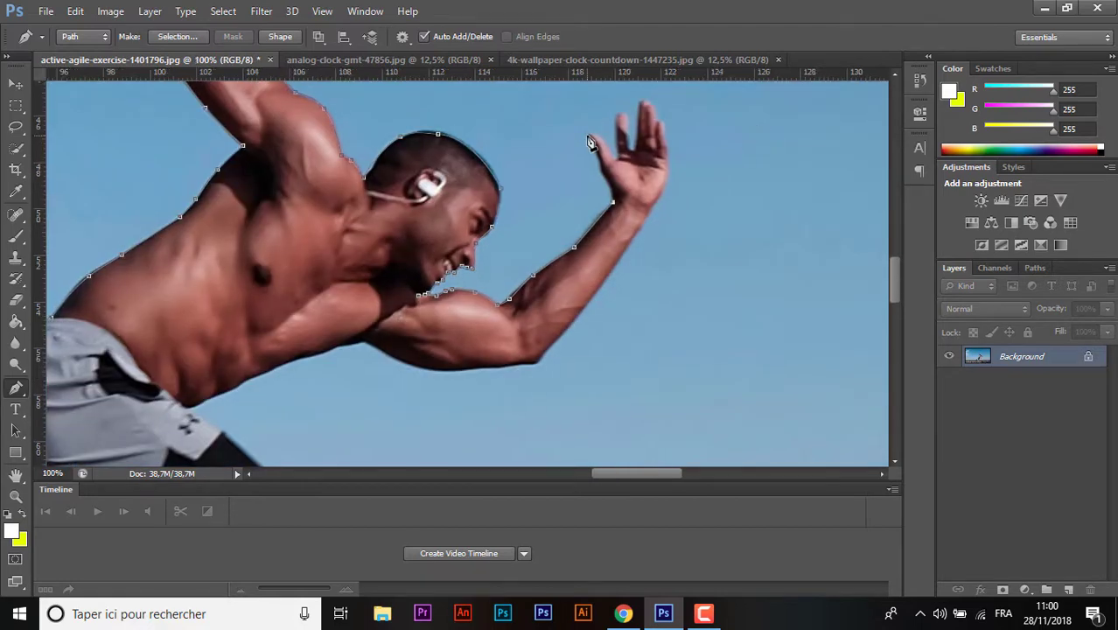
{"action": "left_click_drag", "start_coordinate": [587, 136], "coordinate": [595, 154]}
{"action": "key", "text": "ctrl+plus"}
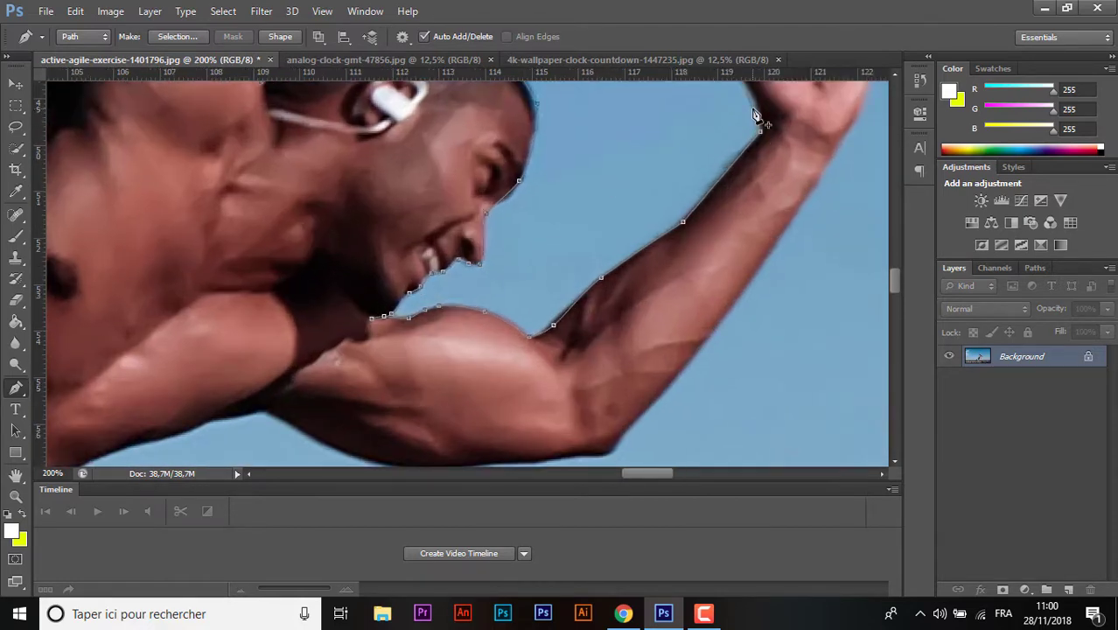
{"action": "scroll", "coordinate": [894, 258], "scroll_direction": "up", "scroll_amount": 3}
{"action": "scroll", "coordinate": [894, 258], "scroll_direction": "up", "scroll_amount": 2}
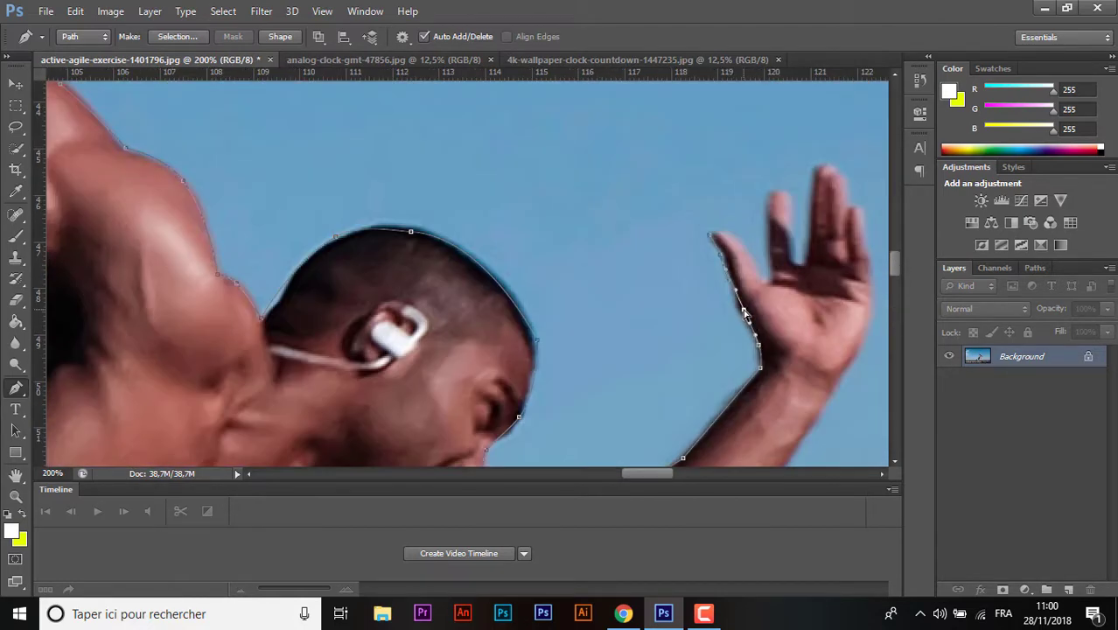
{"action": "left_click", "coordinate": [735, 289]}
{"action": "left_click_drag", "start_coordinate": [721, 229], "coordinate": [732, 238]}
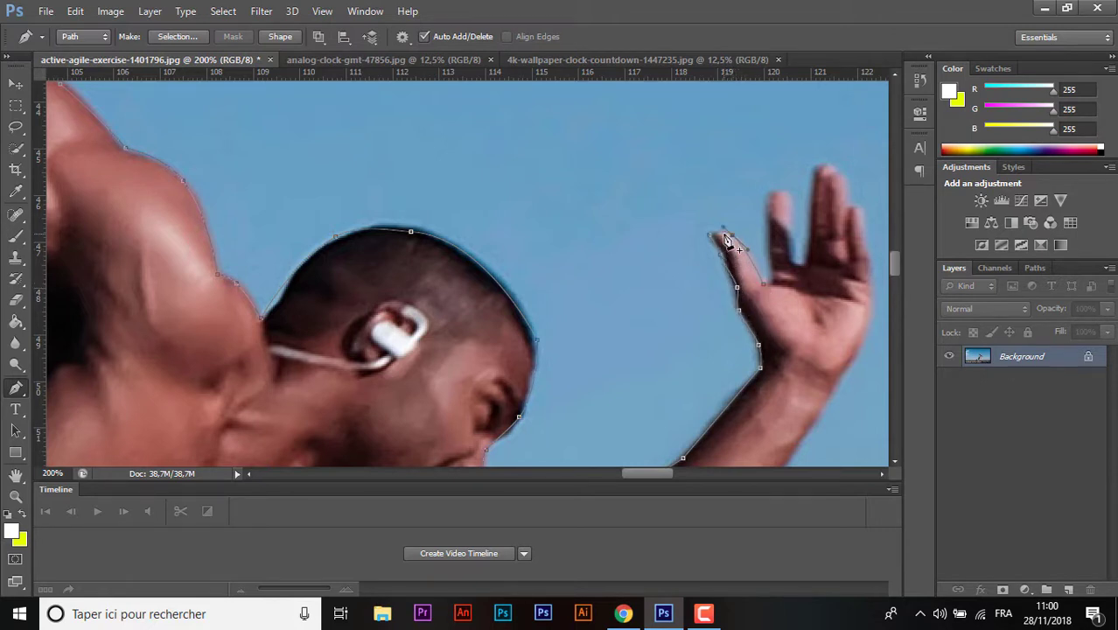
- Trace around the index and middle fingers and down the edge of the front hand
{"action": "left_click", "coordinate": [766, 281]}
{"action": "left_click", "coordinate": [770, 190]}
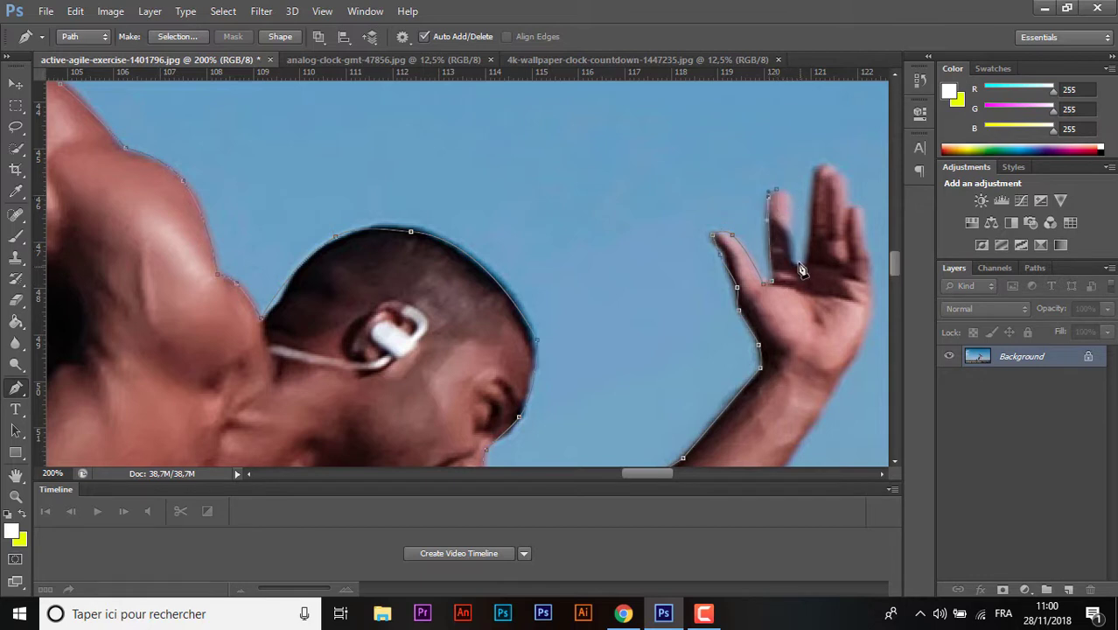
{"action": "left_click", "coordinate": [784, 193]}
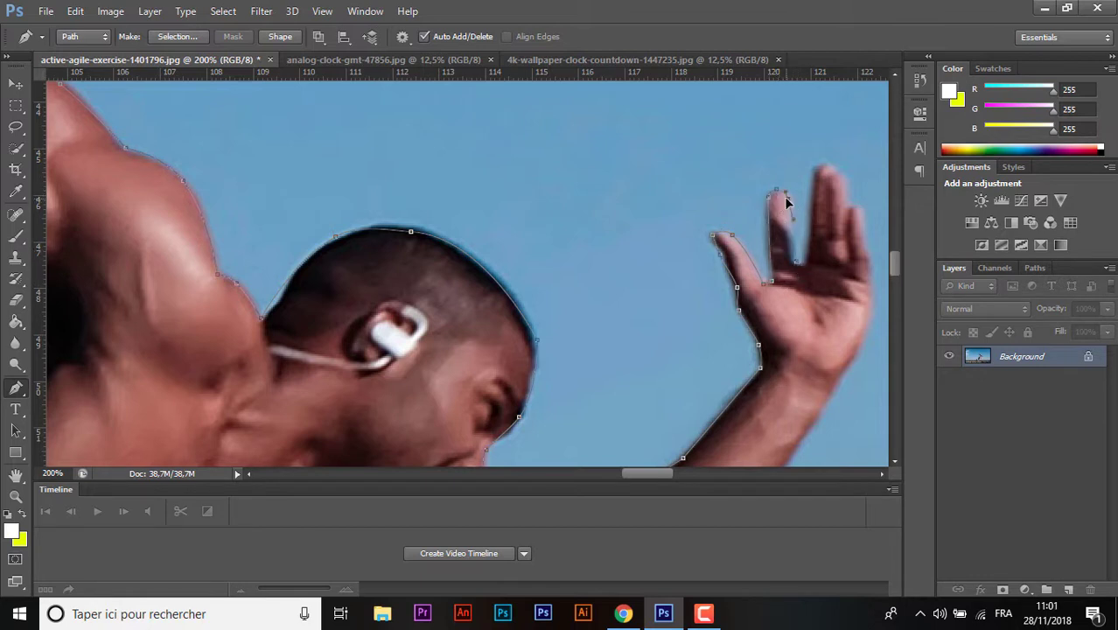
{"action": "left_click", "coordinate": [806, 263]}
{"action": "left_click", "coordinate": [815, 165]}
{"action": "left_click", "coordinate": [845, 201]}
{"action": "left_click", "coordinate": [841, 176]}
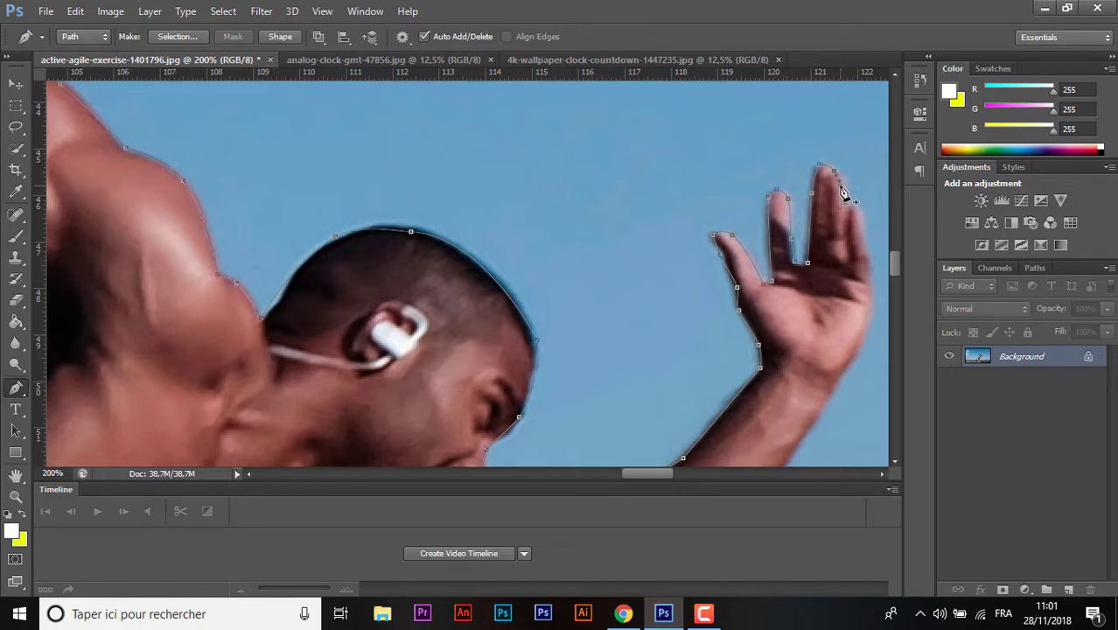
{"action": "left_click", "coordinate": [870, 259]}
{"action": "left_click_drag", "start_coordinate": [832, 395], "coordinate": [858, 307]}
- Curve the outline back along the lower forearm down to the waist
{"action": "key", "text": "ctrl+minus"}
{"action": "key", "text": "ctrl+minus"}
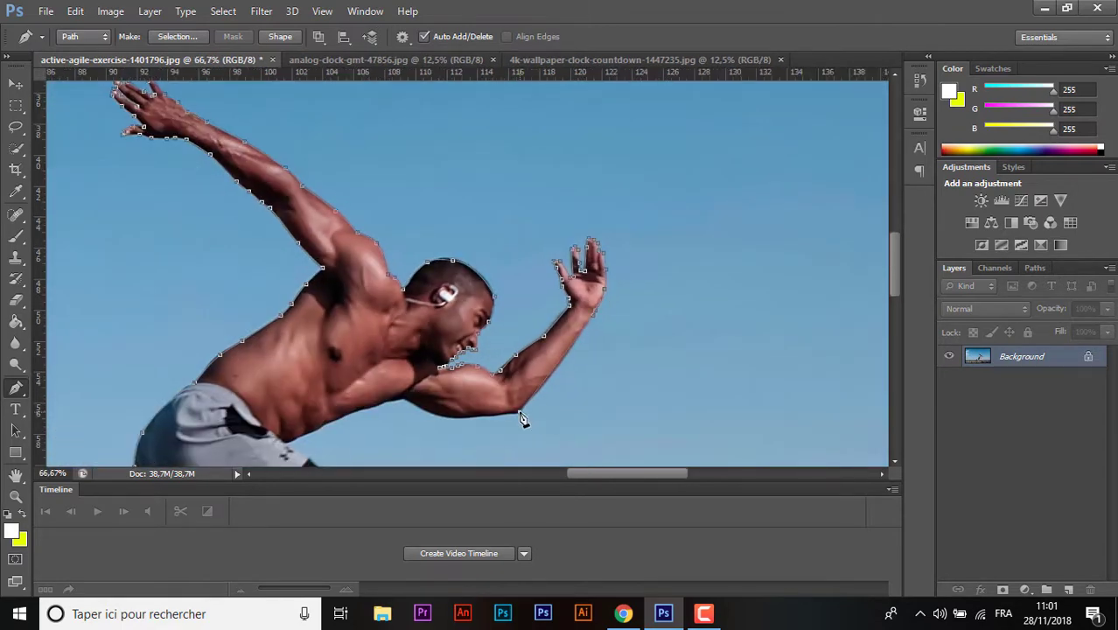
{"action": "left_click_drag", "start_coordinate": [519, 412], "coordinate": [553, 378]}
{"action": "mouse_move", "coordinate": [421, 402]}
{"action": "left_mouse_down"}
{"action": "mouse_move", "coordinate": [443, 411]}
{"action": "mouse_move", "coordinate": [395, 424]}
{"action": "left_mouse_up"}
{"action": "mouse_move", "coordinate": [286, 446]}
{"action": "left_mouse_down"}
{"action": "mouse_move", "coordinate": [389, 413]}
{"action": "mouse_move", "coordinate": [355, 415]}
{"action": "left_mouse_up"}
{"action": "key", "text": "ctrl+minus"}
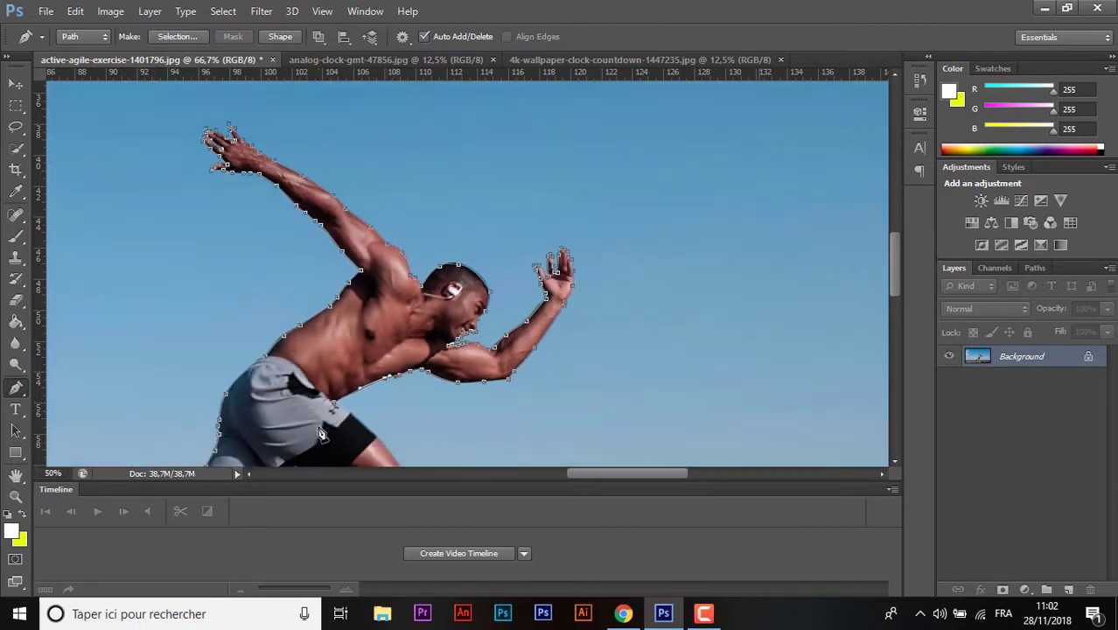
- Curve the path around the front knee, calf and foot, then back to the inner knee and lower calf
{"action": "scroll", "coordinate": [417, 313], "scroll_direction": "down", "scroll_amount": 3}
{"action": "left_click_drag", "start_coordinate": [406, 328], "coordinate": [372, 292]}
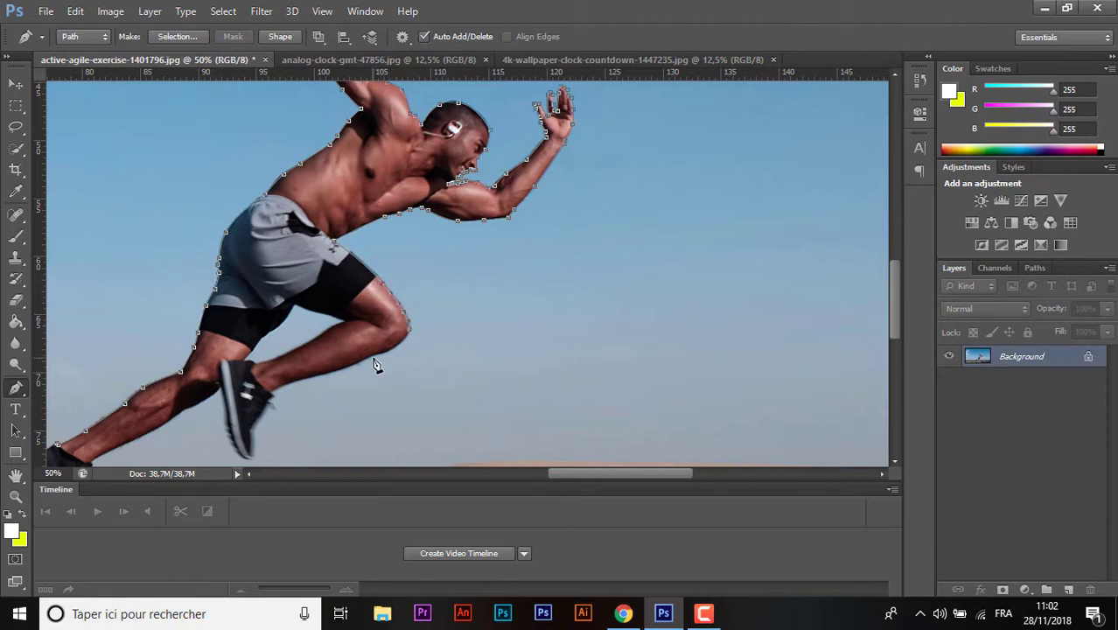
{"action": "left_click_drag", "start_coordinate": [279, 386], "coordinate": [342, 373]}
{"action": "left_click", "coordinate": [250, 461]}
{"action": "left_click", "coordinate": [223, 407]}
{"action": "key", "text": "ctrl+minus"}
{"action": "left_click", "coordinate": [291, 360]}
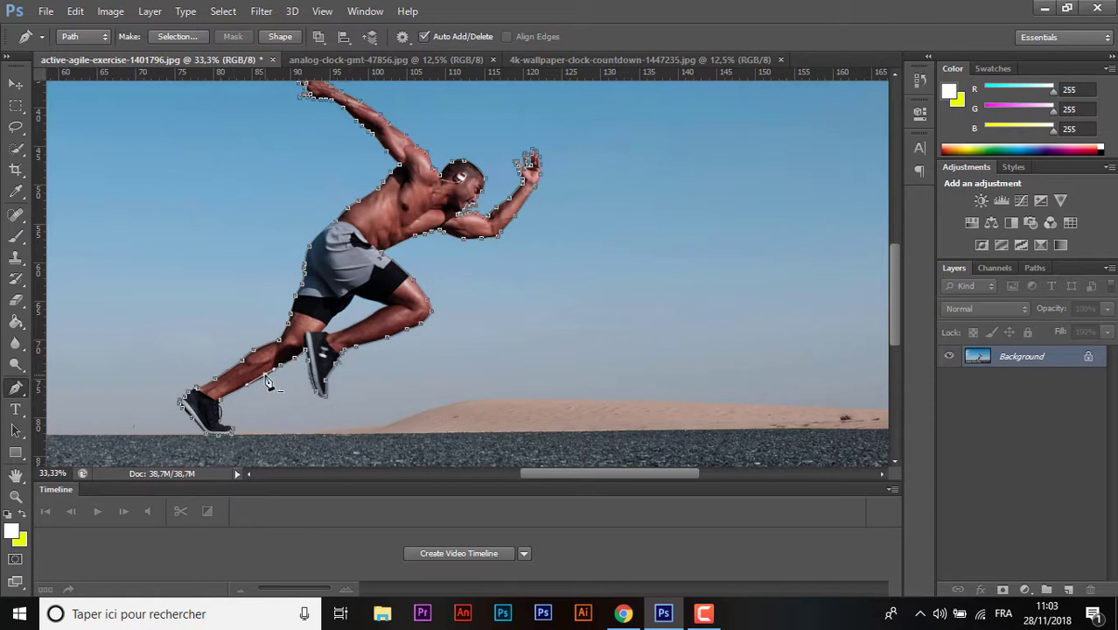
{"action": "left_click", "coordinate": [266, 376]}
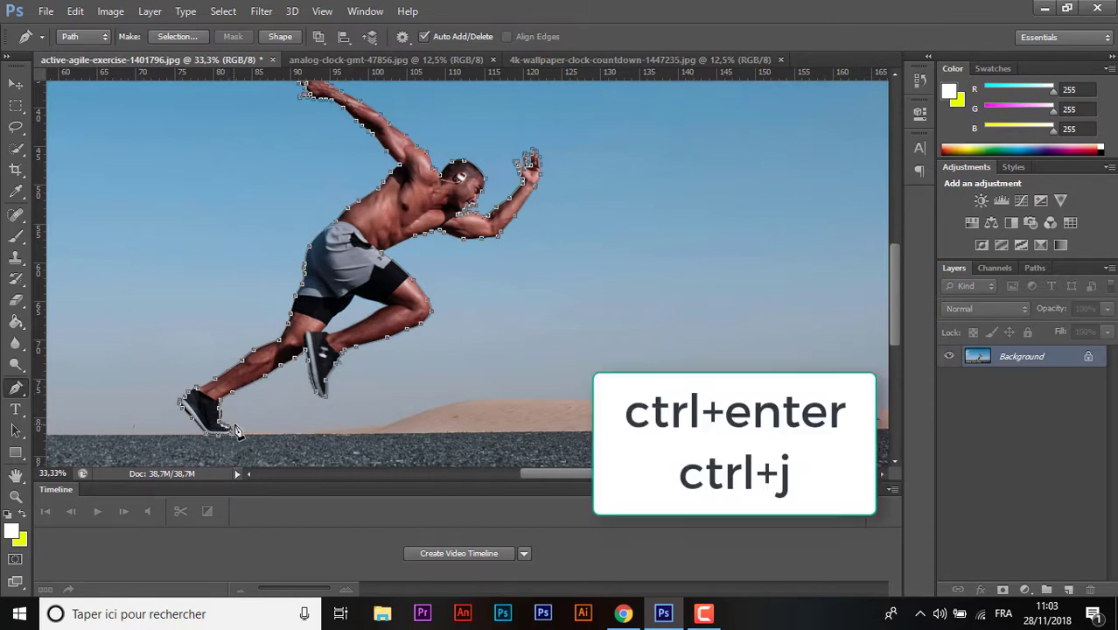
- Close the runner path at the shoe, select it and copy the runner to Layer 1, checking the cut-out
{"action": "left_click", "coordinate": [235, 431]}
{"action": "key", "text": "ctrl+Return"}
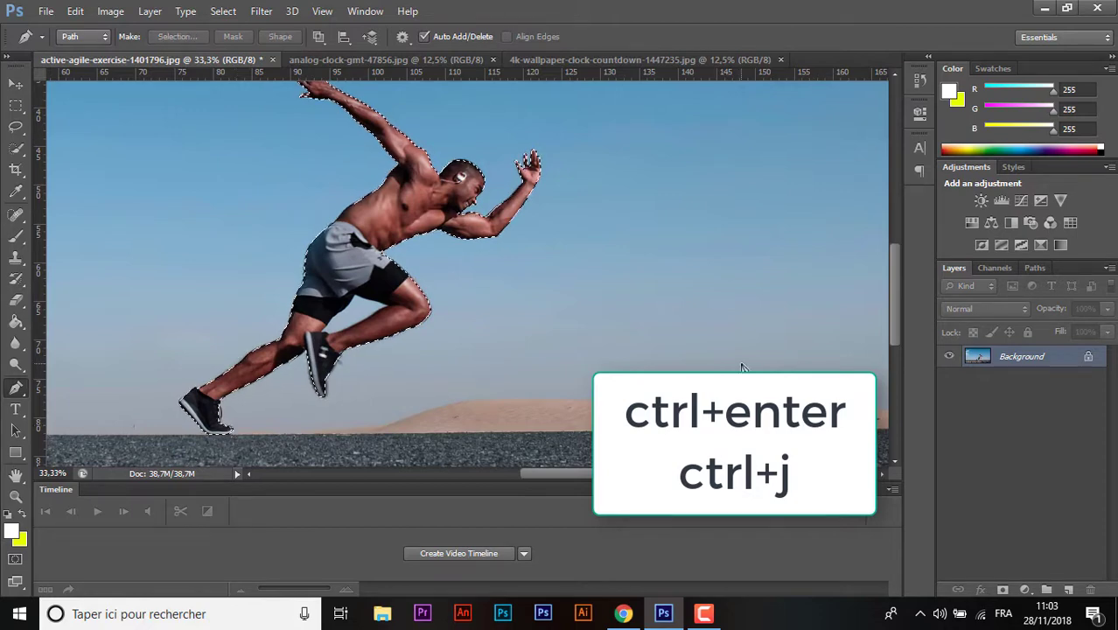
{"action": "key", "text": "ctrl+j"}
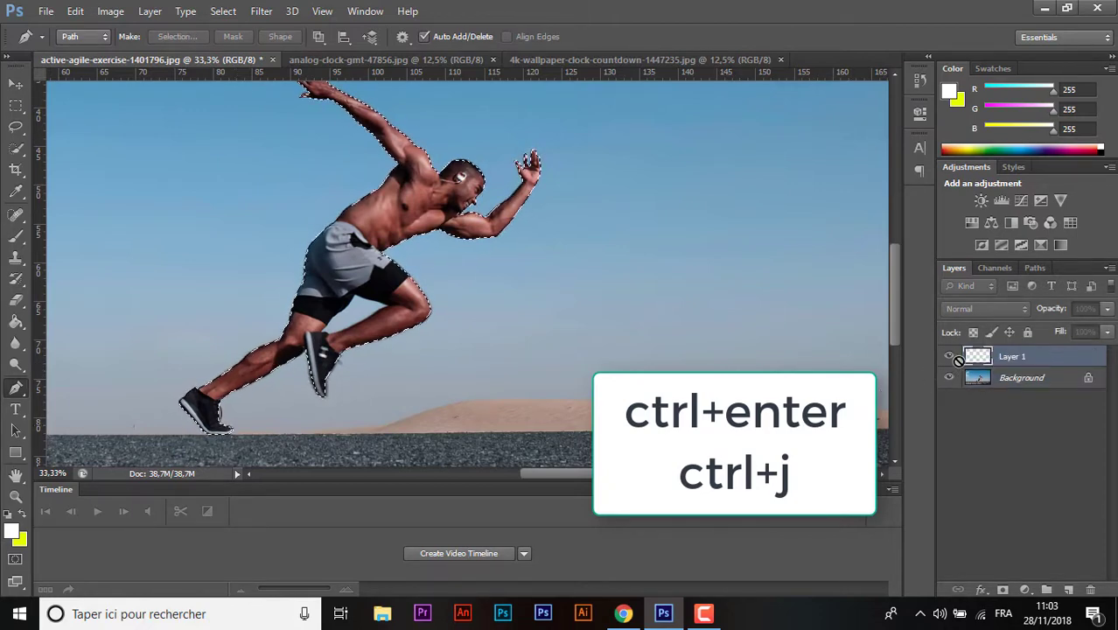
{"action": "left_click", "coordinate": [949, 378]}
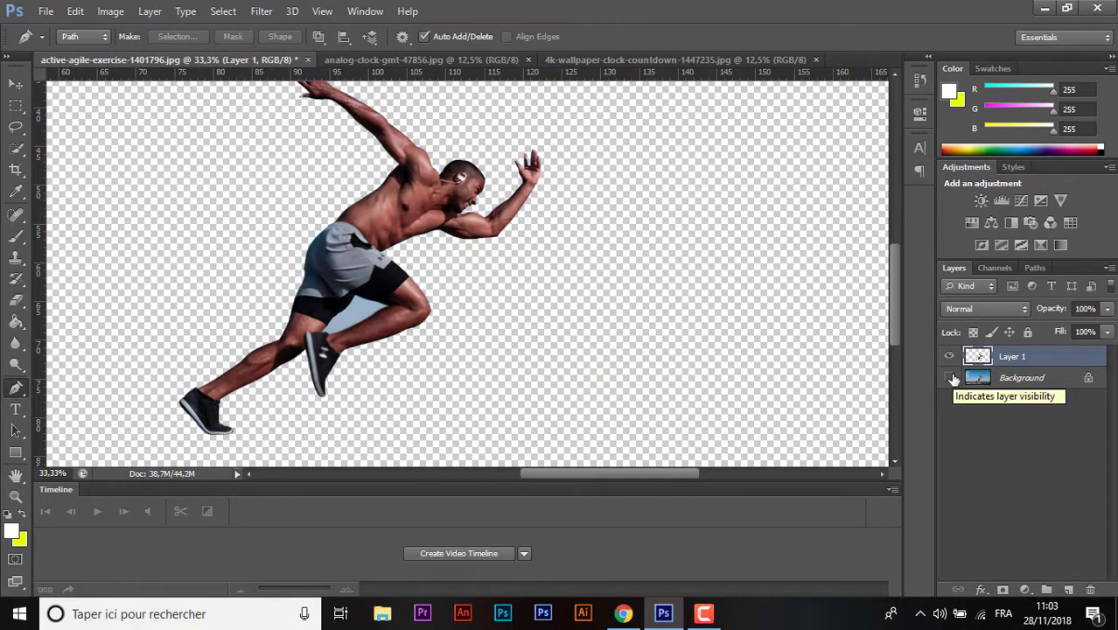
{"action": "left_click", "coordinate": [949, 378]}
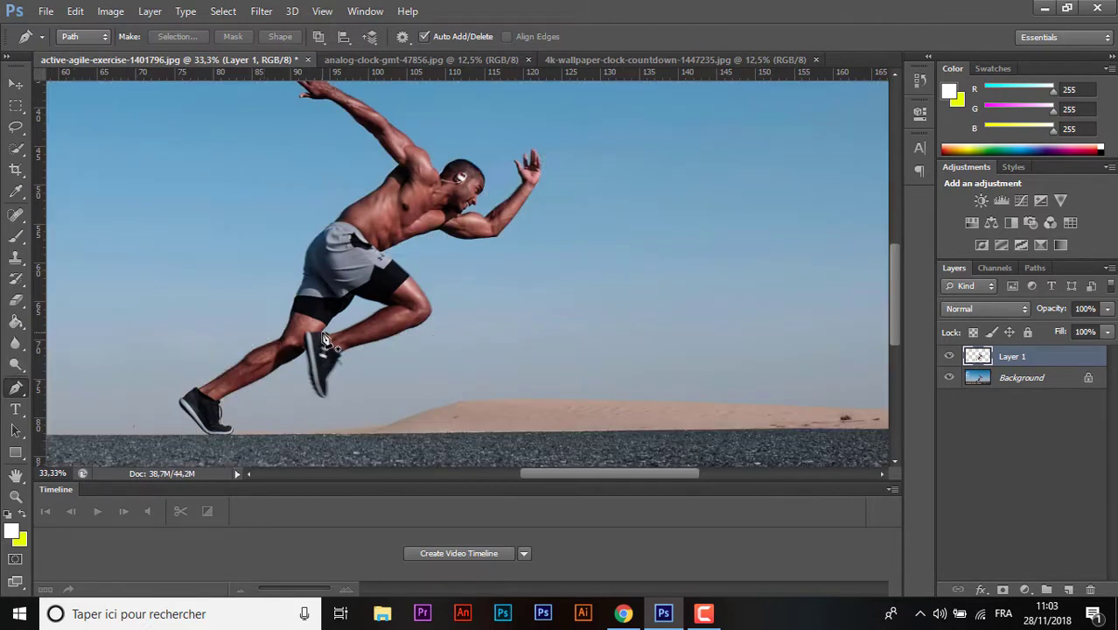
- Trace a closed path around the sky gap under the shorts and turn it into a selection
{"action": "key", "text": "ctrl+plus"}
{"action": "key", "text": "ctrl+plus"}
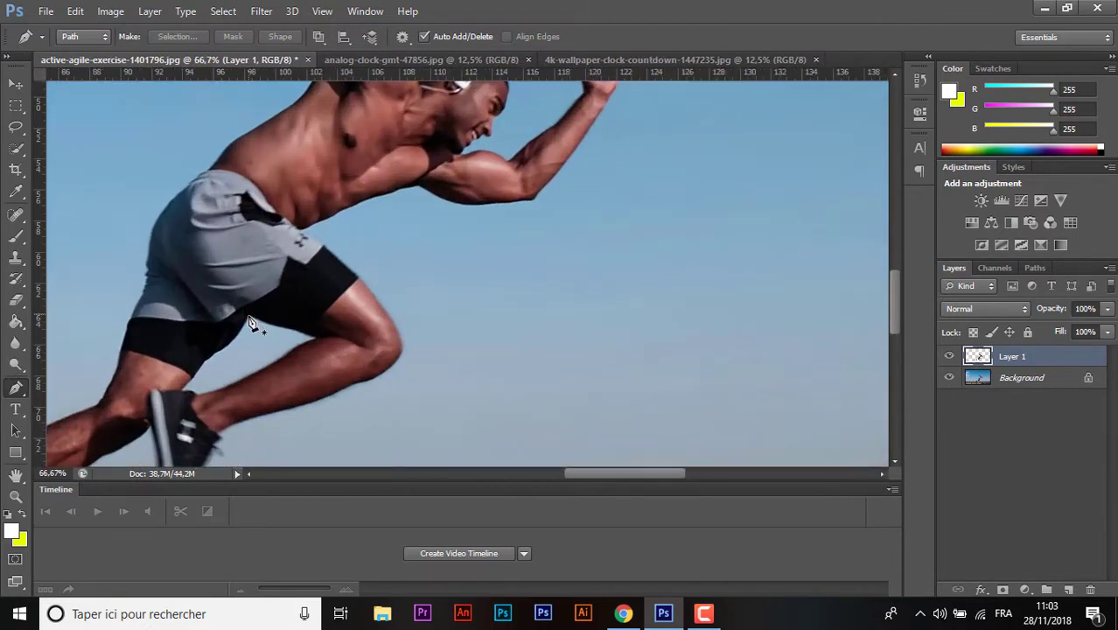
{"action": "left_click", "coordinate": [249, 317]}
{"action": "left_click", "coordinate": [313, 338]}
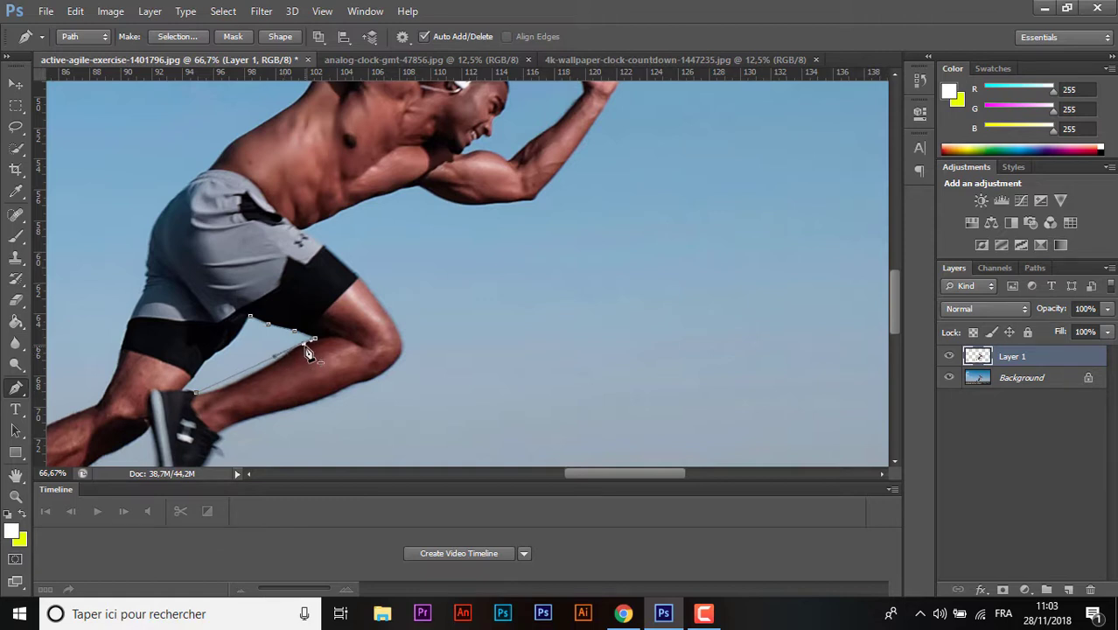
{"action": "left_click_drag", "start_coordinate": [265, 359], "coordinate": [248, 379]}
{"action": "left_click", "coordinate": [184, 393]}
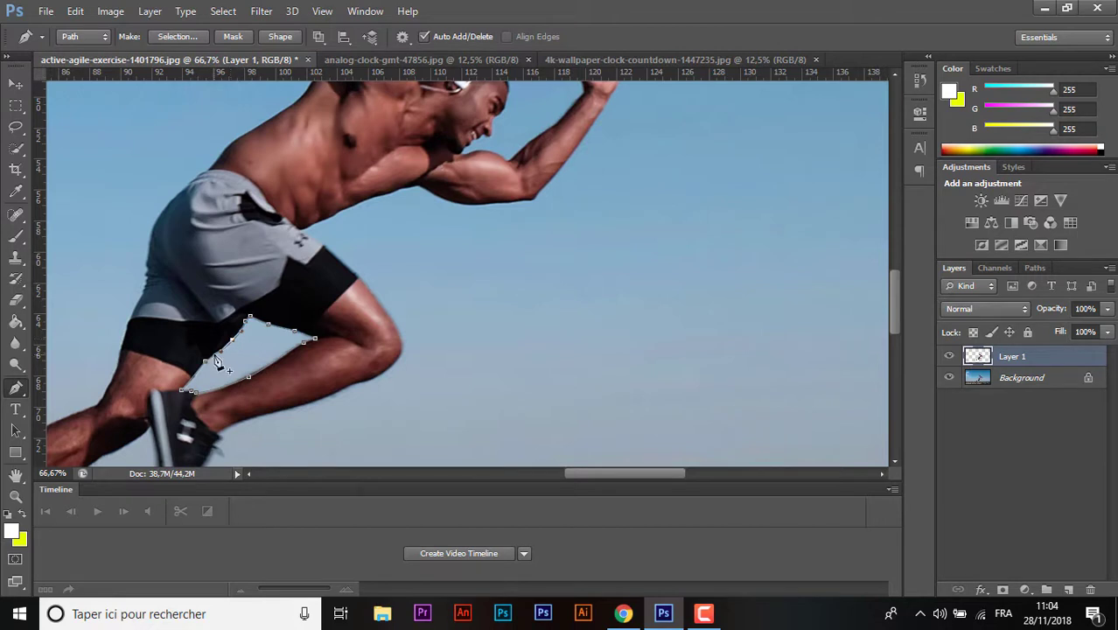
{"action": "left_click", "coordinate": [249, 318]}
{"action": "key", "text": "ctrl+Return"}
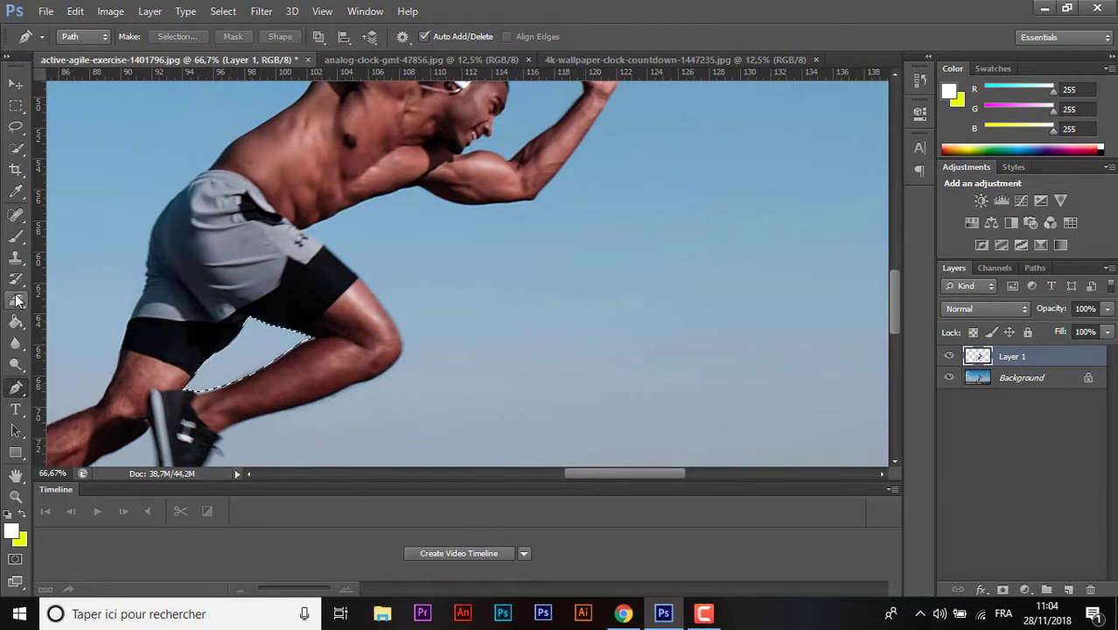
- Erase the selected gap from Layer 1, deselect, verify the cut-out and fit the image on screen
{"action": "left_click", "coordinate": [15, 300]}
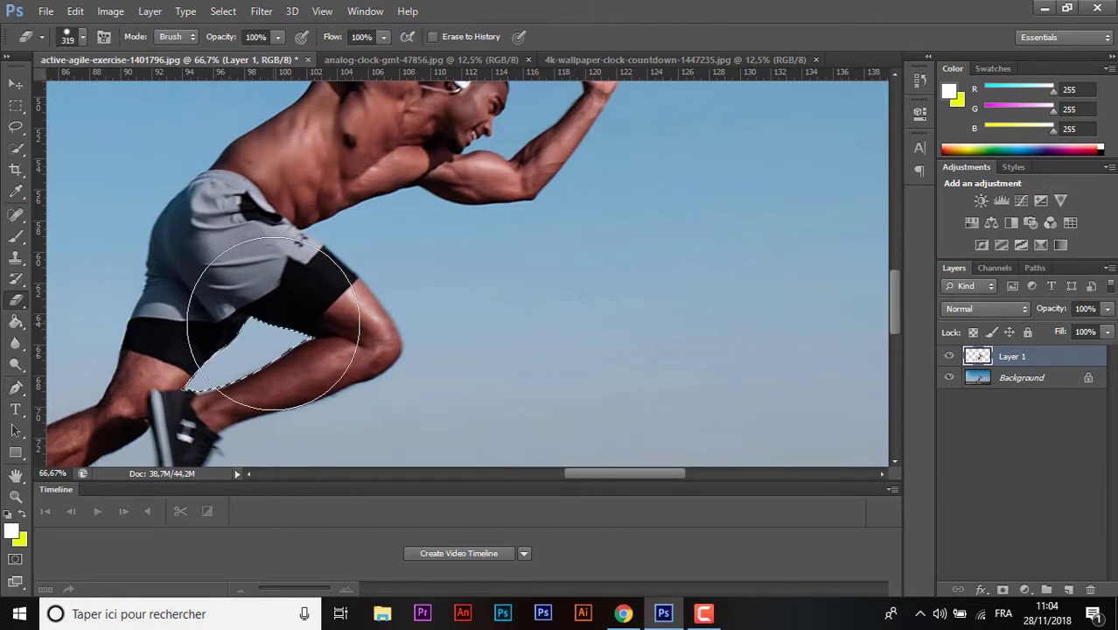
{"action": "left_click", "coordinate": [84, 37]}
{"action": "key", "text": "Return"}
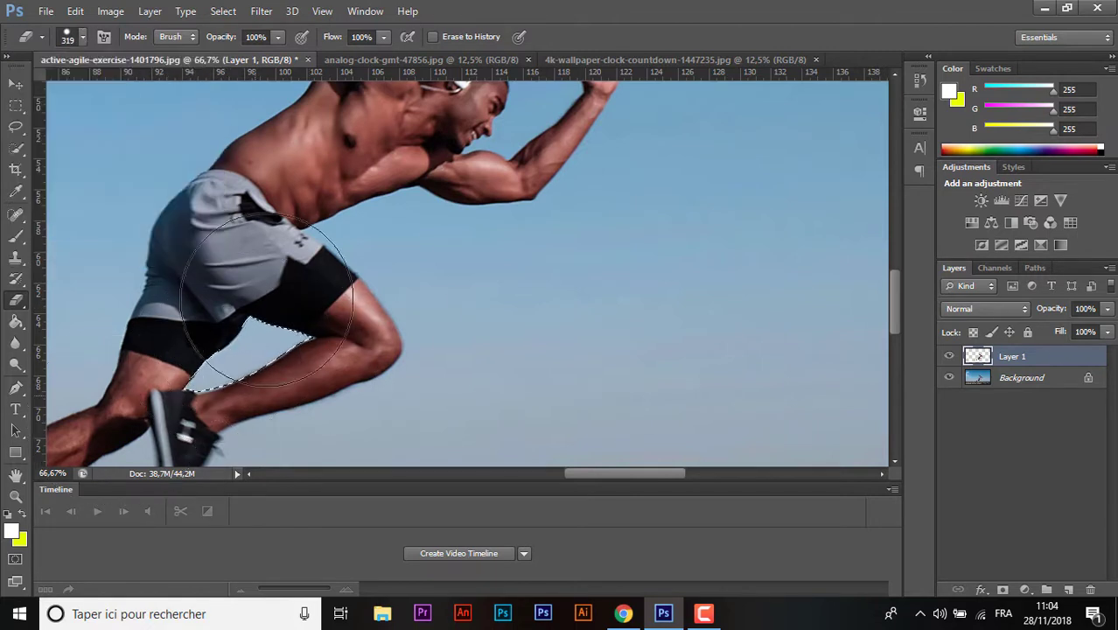
{"action": "key", "text": "v"}
{"action": "key", "text": "ctrl+d"}
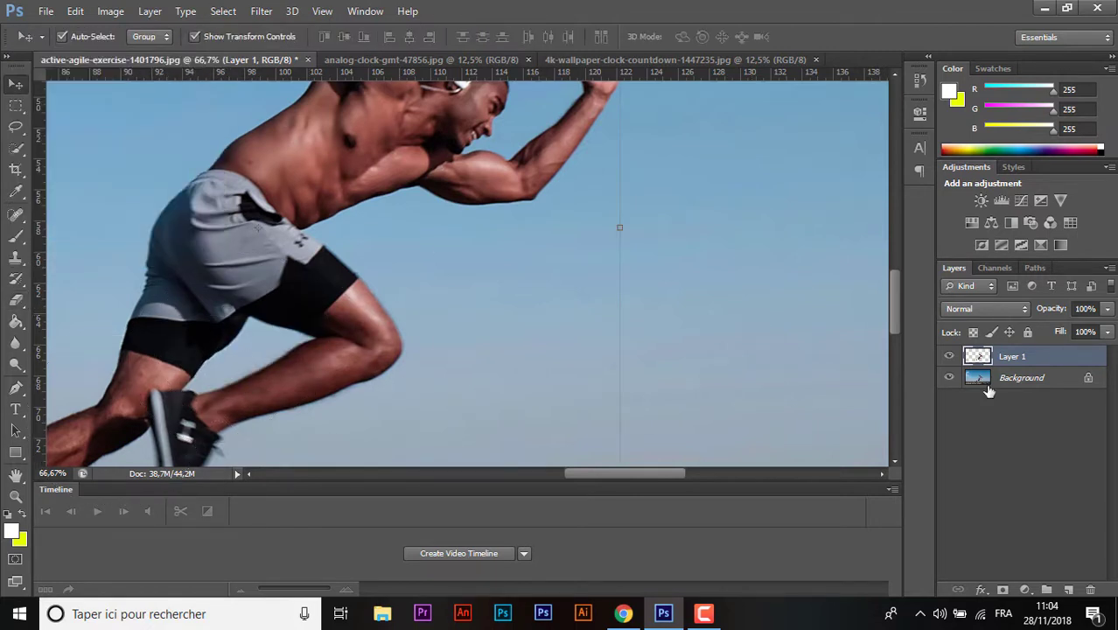
{"action": "left_click", "coordinate": [950, 377]}
{"action": "left_click", "coordinate": [950, 378]}
{"action": "key", "text": "ctrl+0"}
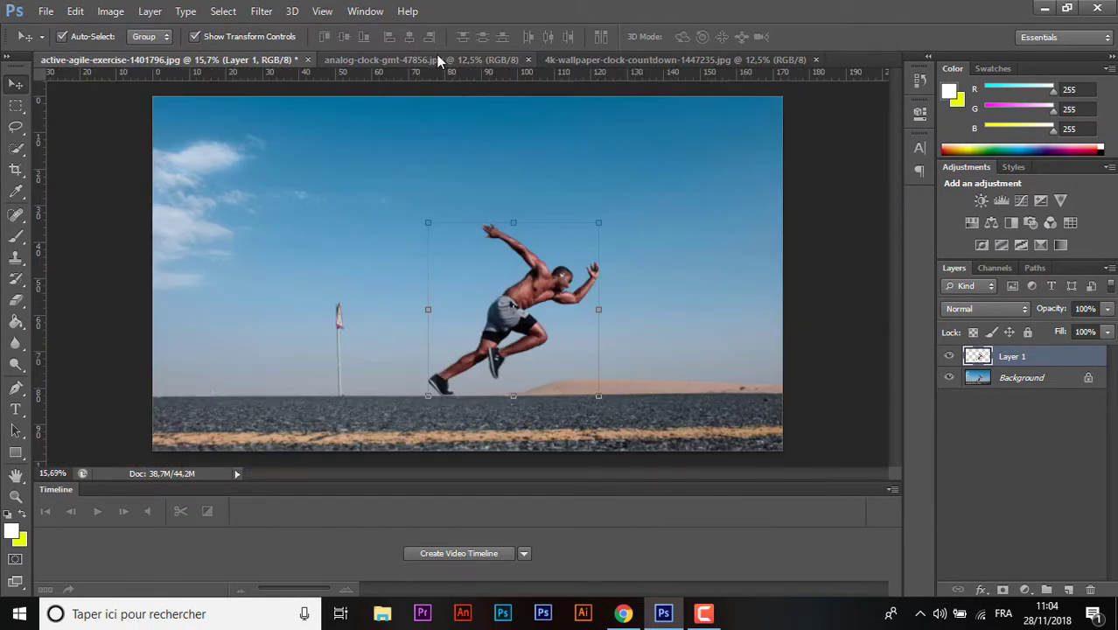
- In the watch photo, try the Magic Eraser on the black background, undoing patchy results at tolerance 3
{"action": "left_click", "coordinate": [436, 56]}
{"action": "left_click", "coordinate": [16, 388]}
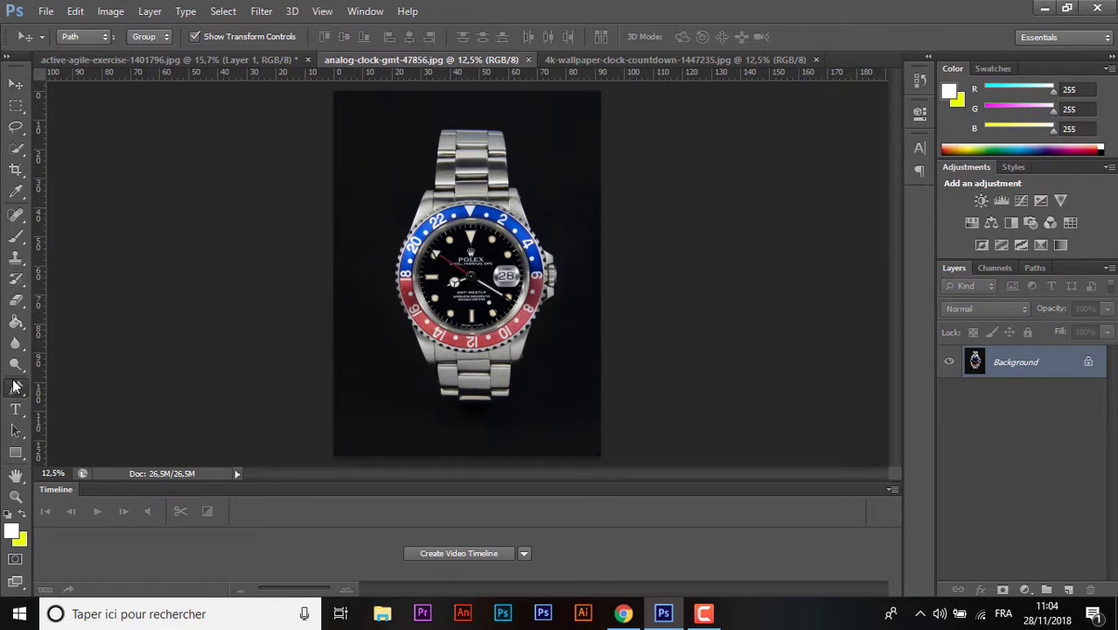
{"action": "left_click", "coordinate": [15, 300]}
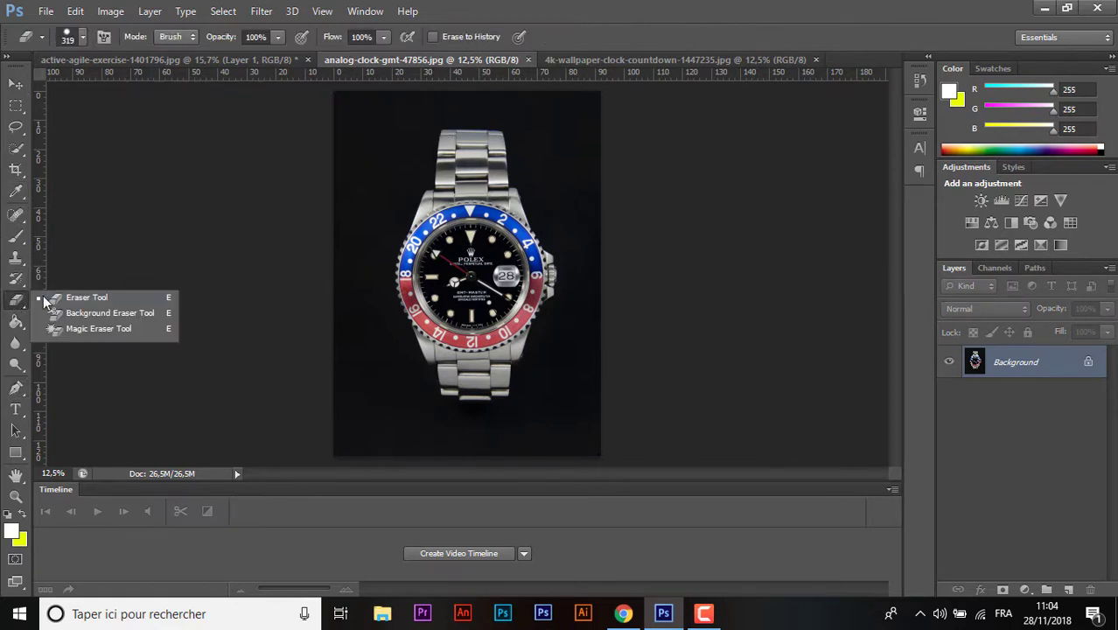
{"action": "left_click", "coordinate": [63, 331]}
{"action": "left_click", "coordinate": [355, 402]}
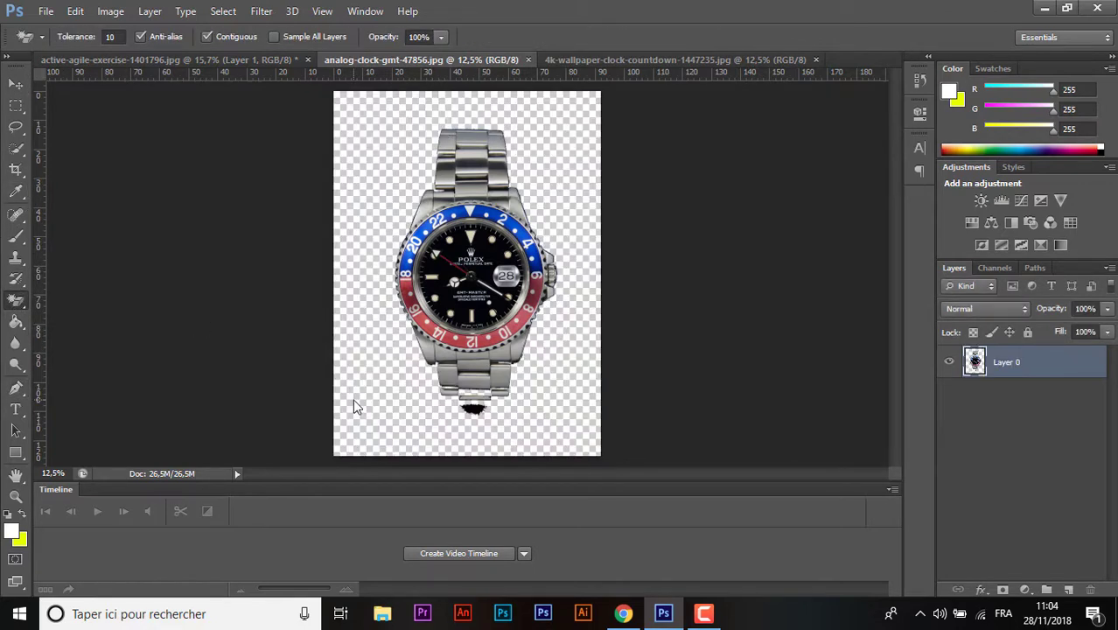
{"action": "key", "text": "ctrl+z"}
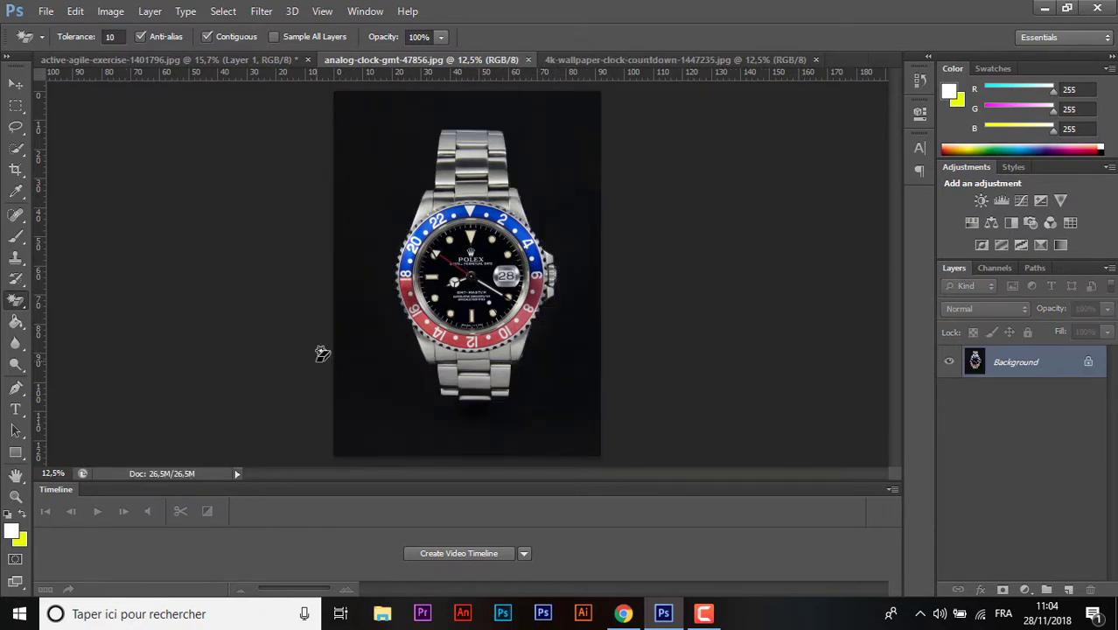
{"action": "left_click", "coordinate": [91, 35]}
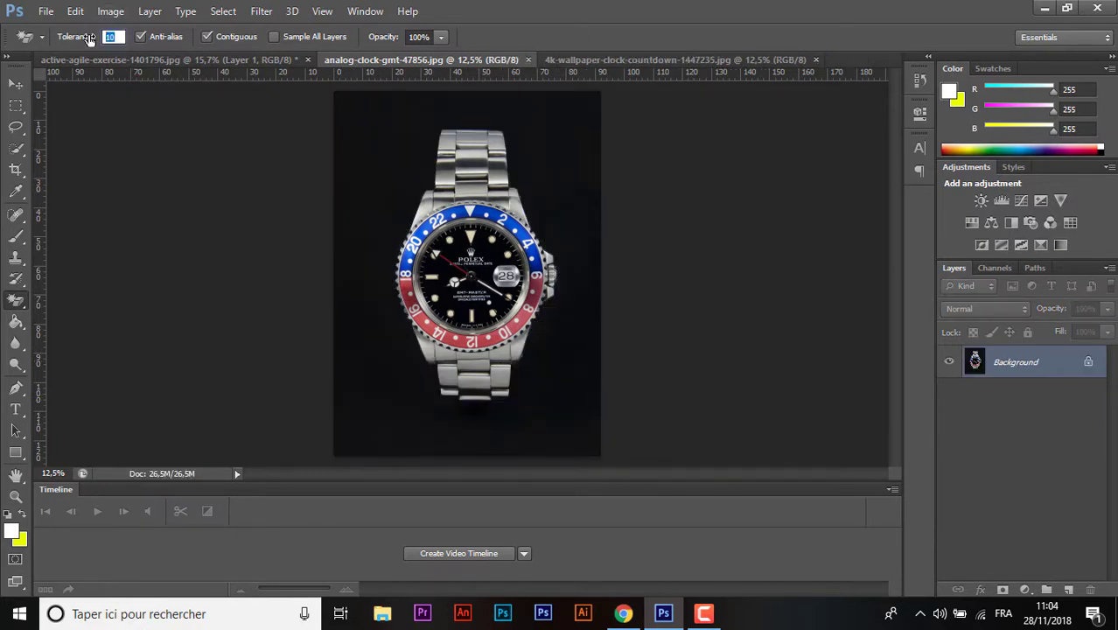
{"action": "type", "text": "3"}
{"action": "left_click", "coordinate": [366, 173]}
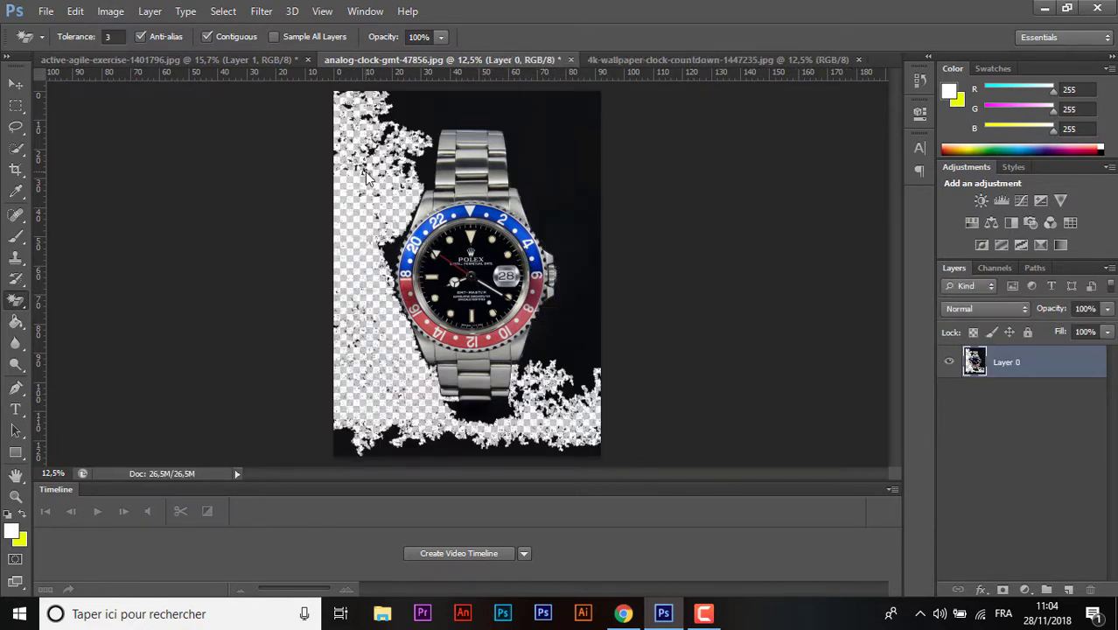
{"action": "key", "text": "F12"}
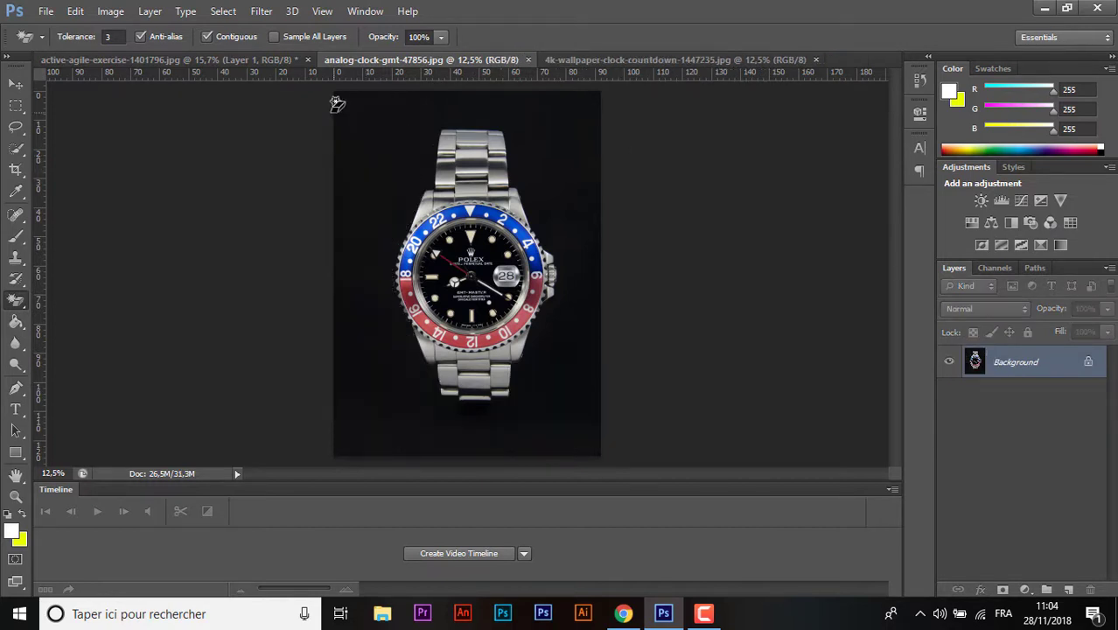
- Erase the black background at tolerance 9 and the black blob under the strap
{"action": "left_click", "coordinate": [83, 42]}
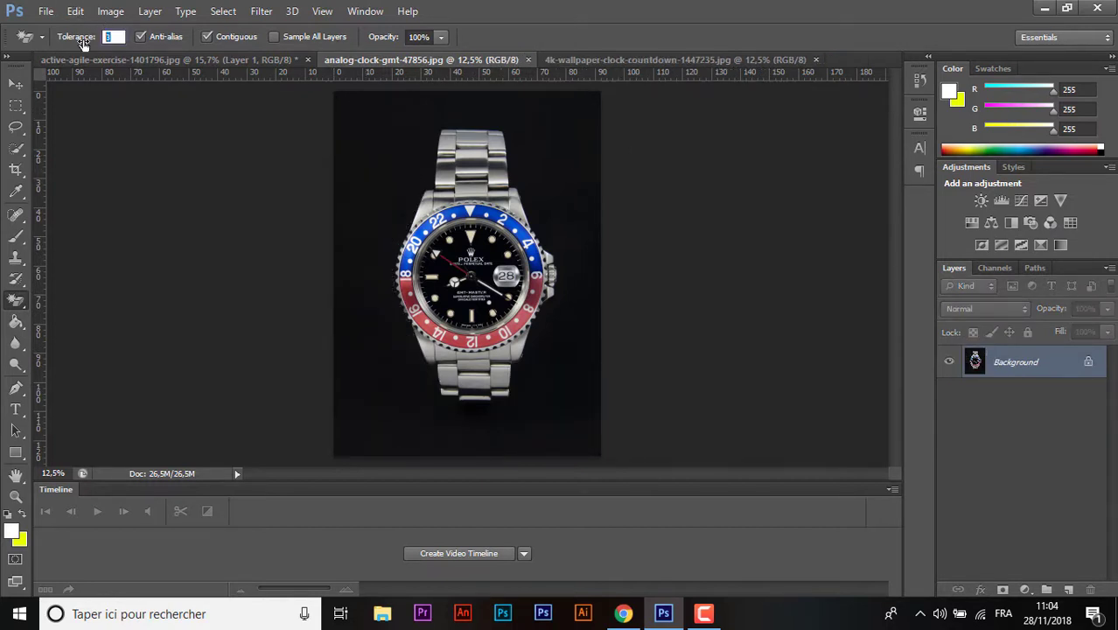
{"action": "type", "text": "9"}
{"action": "left_click", "coordinate": [350, 142]}
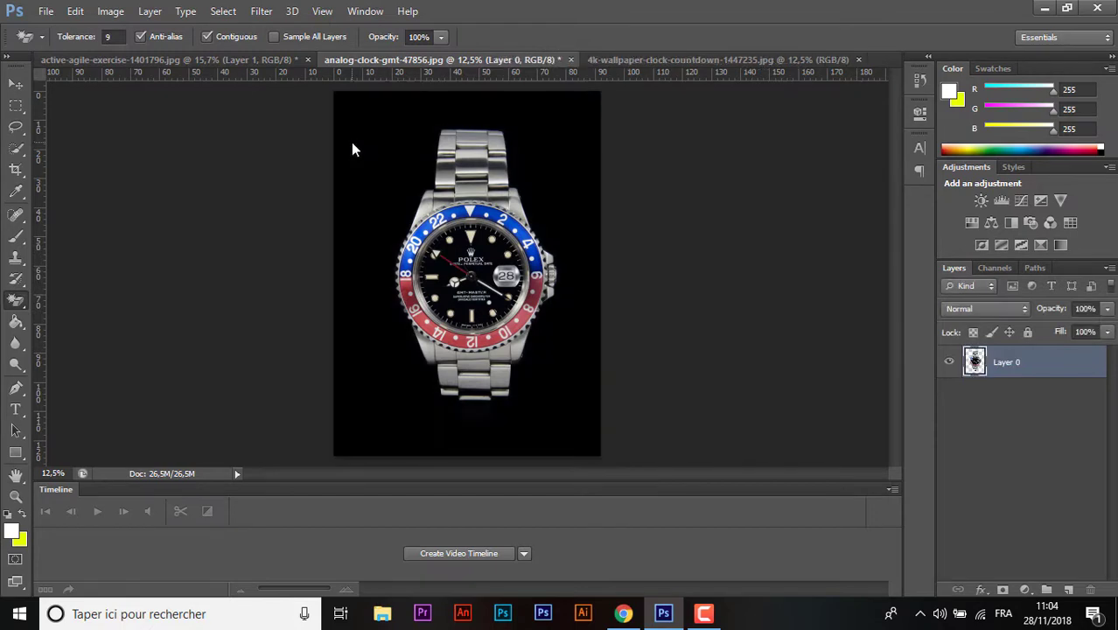
{"action": "left_click", "coordinate": [15, 84]}
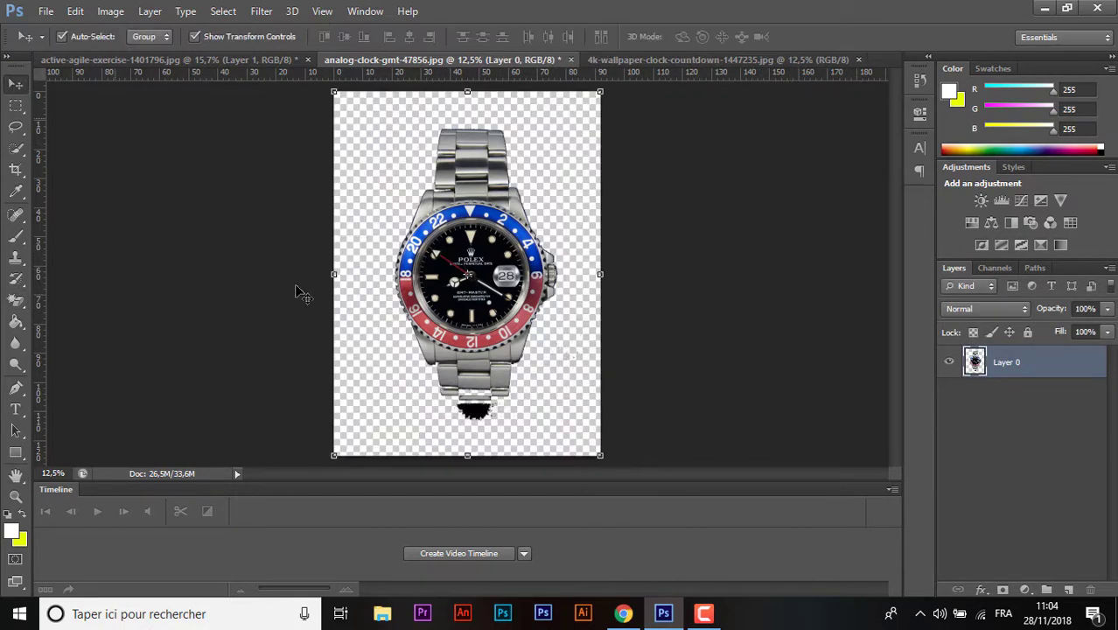
{"action": "left_click", "coordinate": [15, 299]}
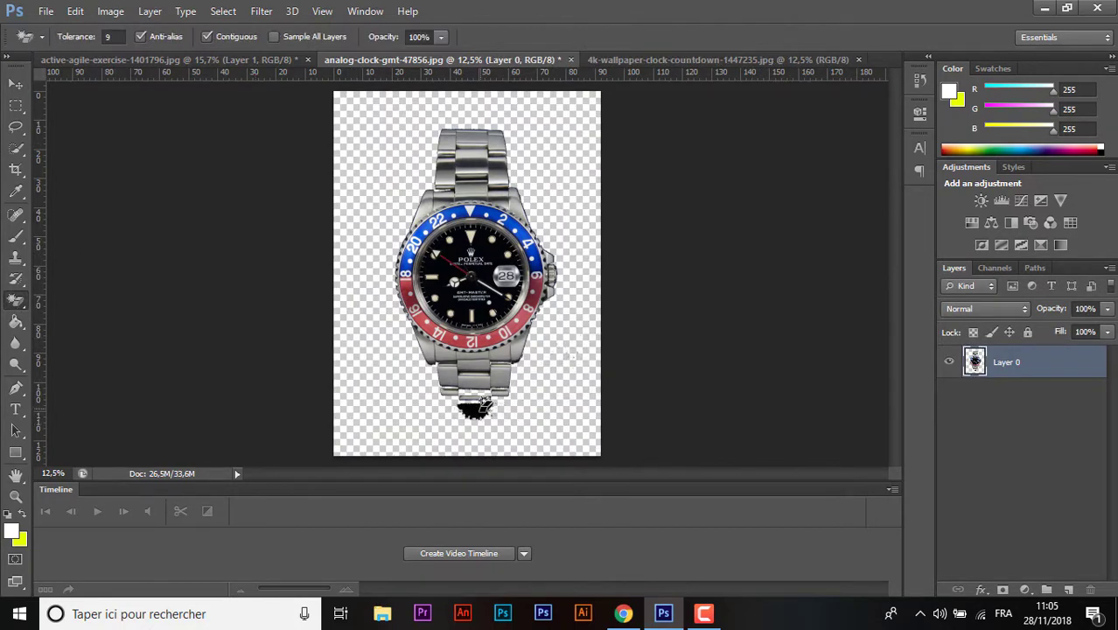
{"action": "left_click", "coordinate": [481, 409]}
{"action": "key", "text": "ctrl+alt+z"}
{"action": "key", "text": "ctrl+alt+z"}
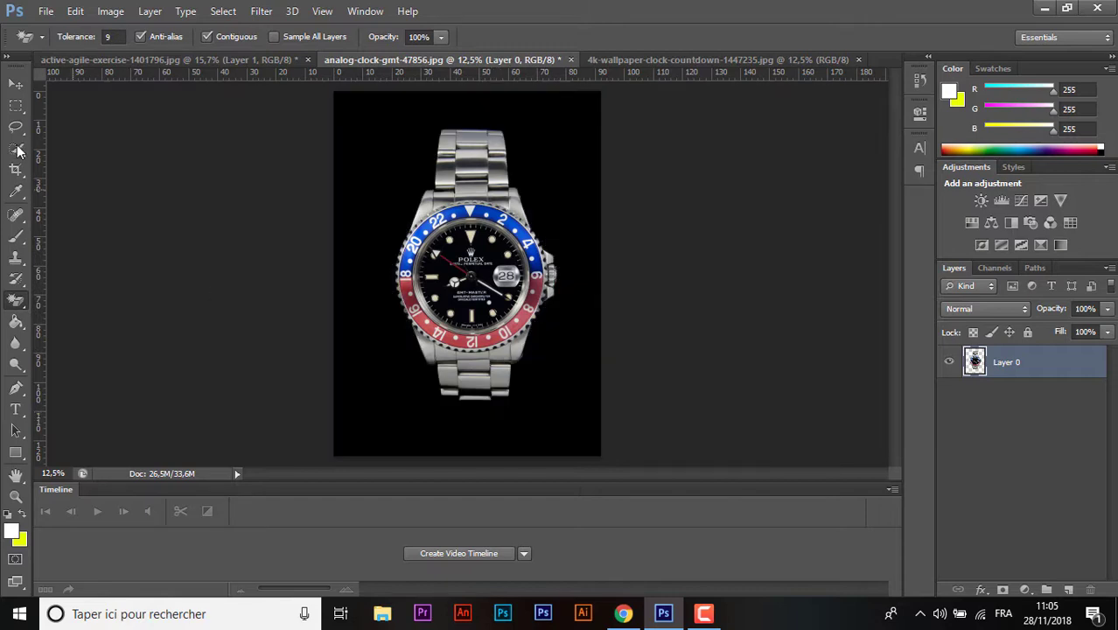
{"action": "left_click", "coordinate": [14, 88]}
{"action": "key", "text": "ctrl+shift+z"}
{"action": "key", "text": "ctrl+shift+z"}
- Copy the watch into the countdown wallpaper and sample its dark grey background colour
{"action": "mouse_move", "coordinate": [504, 253]}
{"action": "left_mouse_down"}
{"action": "mouse_move", "coordinate": [242, 216]}
{"action": "mouse_move", "coordinate": [329, 260]}
{"action": "left_mouse_up"}
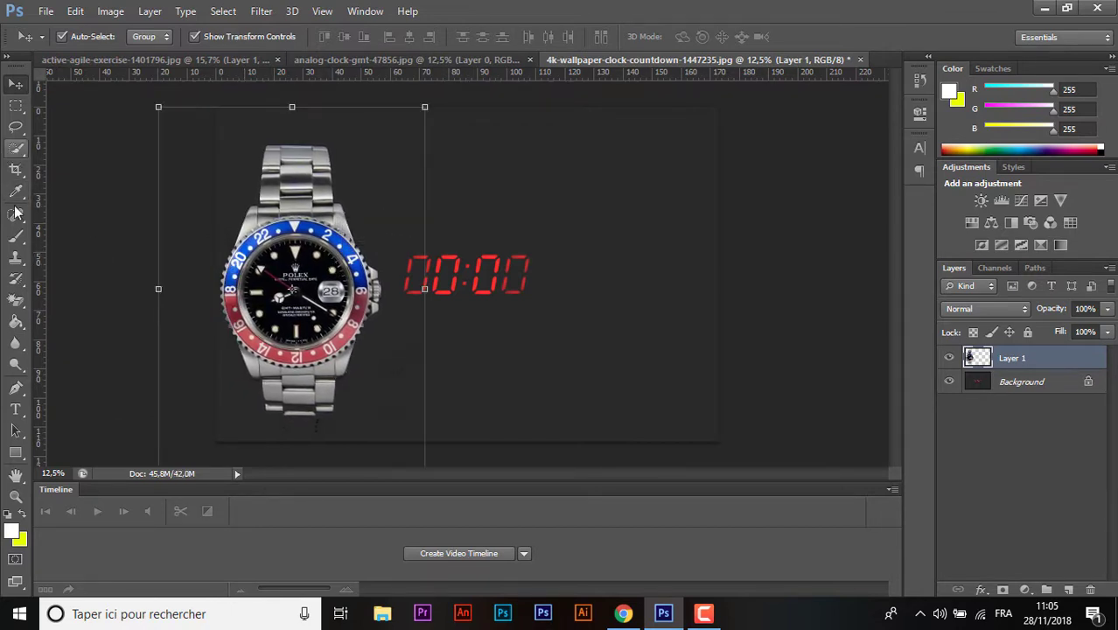
{"action": "left_click", "coordinate": [16, 236]}
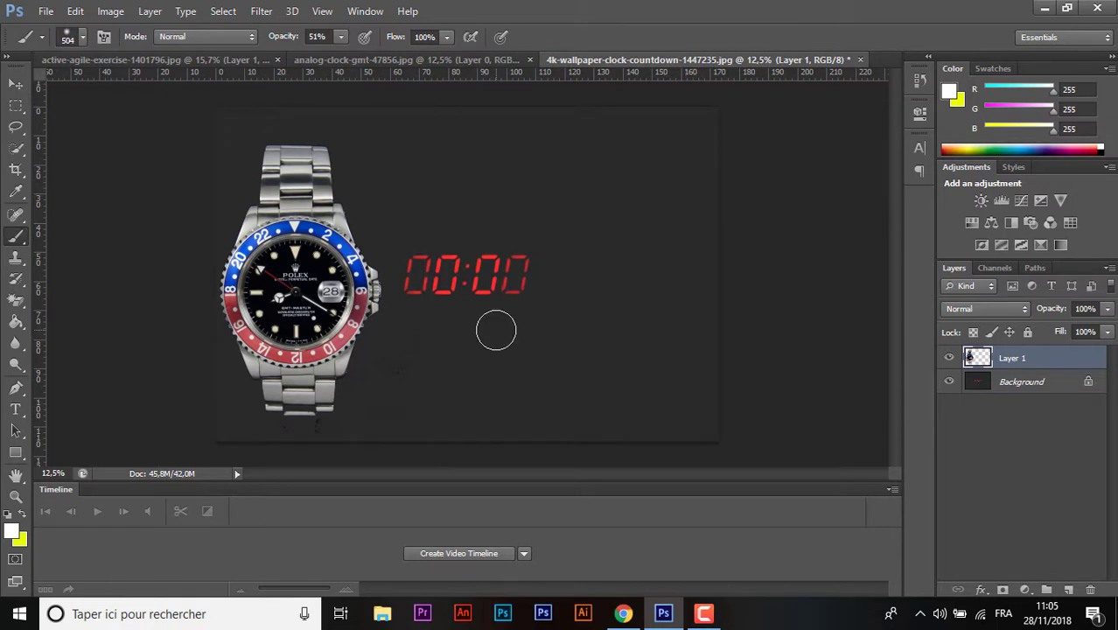
{"action": "key", "text": "i"}
{"action": "left_click", "coordinate": [610, 293]}
{"action": "left_click", "coordinate": [640, 253]}
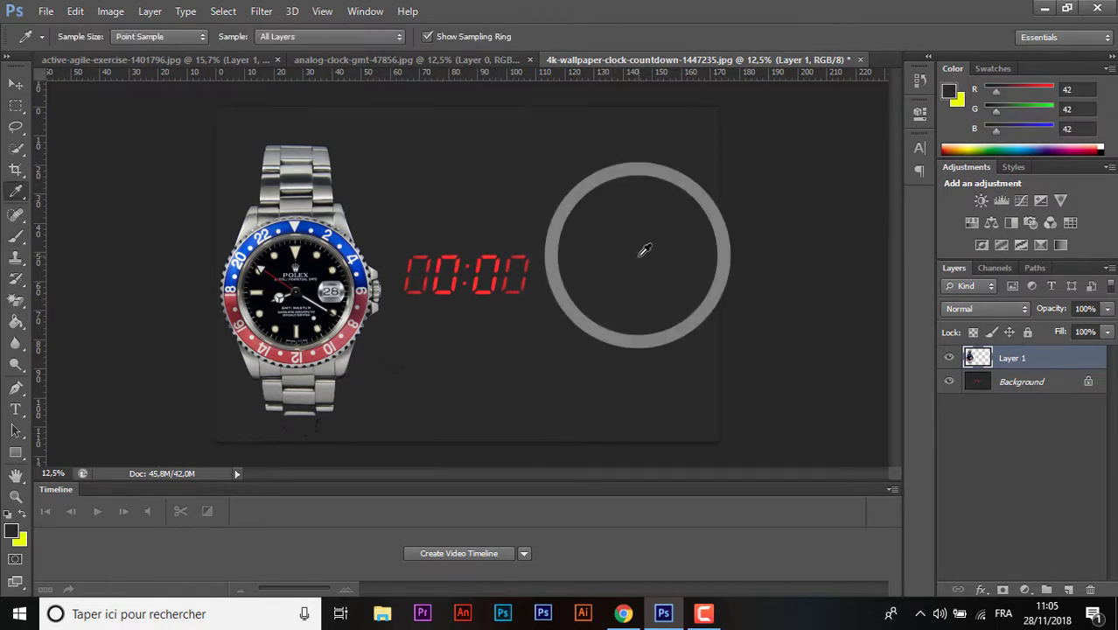
- Paint grey over the red 00:00 digits on the Background layer
{"action": "left_click", "coordinate": [15, 238]}
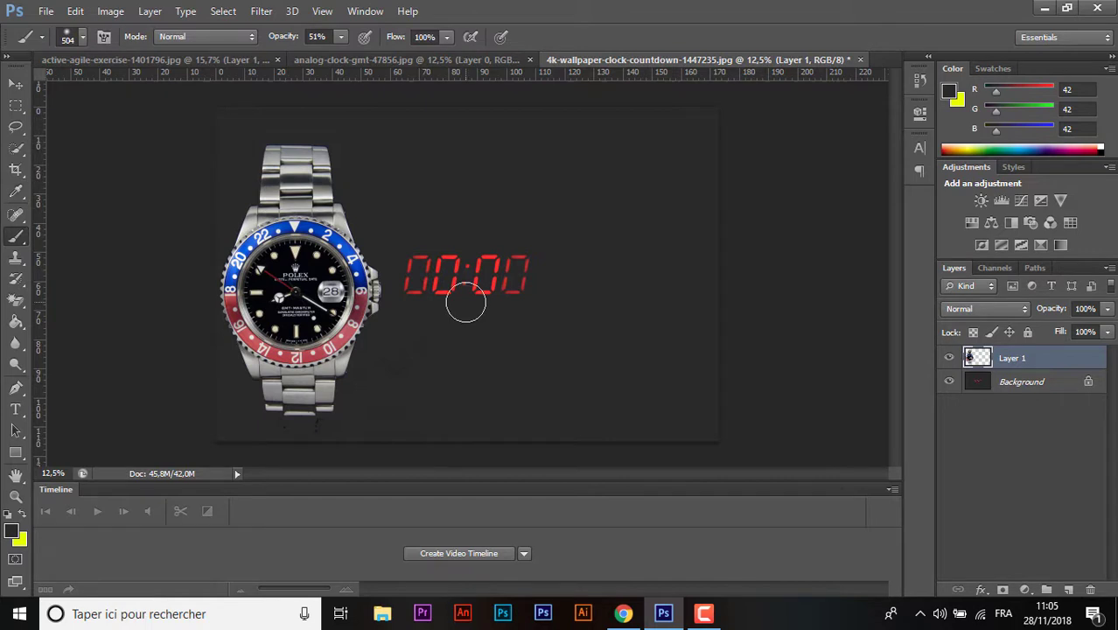
{"action": "left_click", "coordinate": [341, 37]}
{"action": "mouse_move", "coordinate": [483, 277]}
{"action": "left_mouse_down"}
{"action": "mouse_move", "coordinate": [500, 305]}
{"action": "mouse_move", "coordinate": [514, 293]}
{"action": "mouse_move", "coordinate": [422, 275]}
{"action": "mouse_move", "coordinate": [476, 302]}
{"action": "left_mouse_up"}
{"action": "key", "text": "ctrl+alt+z"}
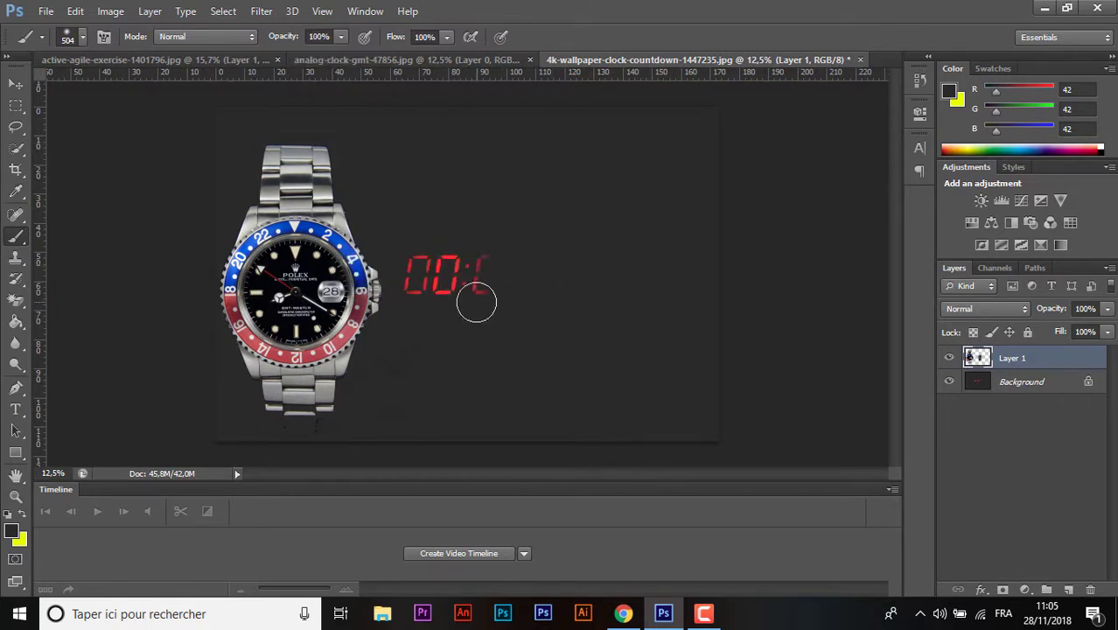
{"action": "key", "text": "ctrl+alt+z"}
{"action": "key", "text": "ctrl+alt+z"}
{"action": "key", "text": "ctrl+alt+z"}
{"action": "key", "text": "ctrl+alt+z"}
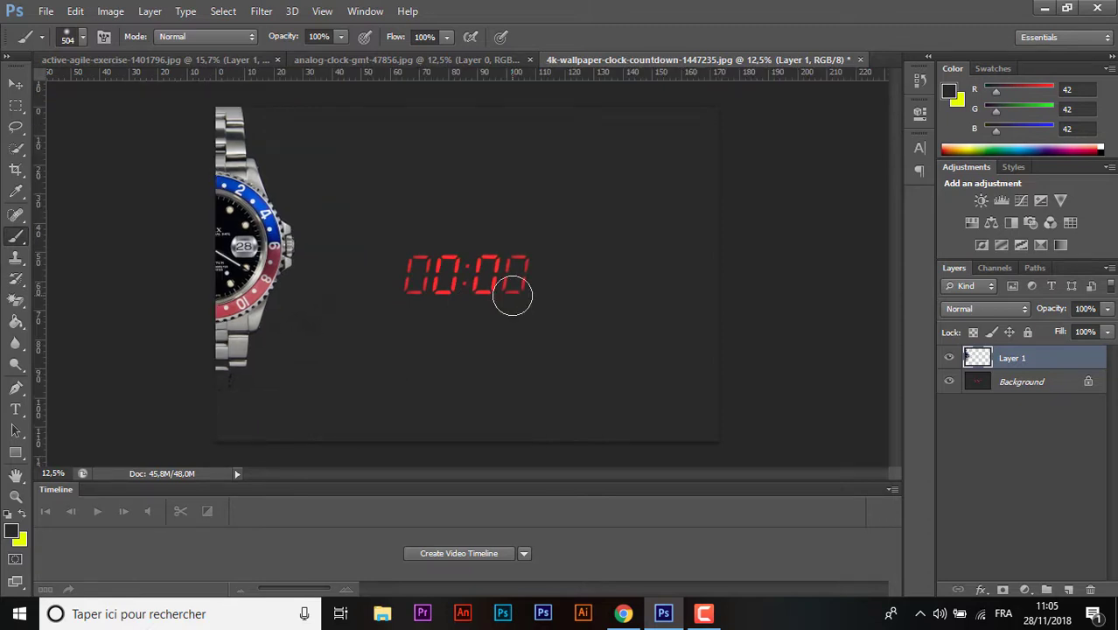
{"action": "left_click", "coordinate": [987, 381]}
{"action": "mouse_move", "coordinate": [521, 273]}
{"action": "left_mouse_down"}
{"action": "mouse_move", "coordinate": [554, 252]}
{"action": "mouse_move", "coordinate": [448, 270]}
{"action": "mouse_move", "coordinate": [486, 261]}
{"action": "left_mouse_up"}
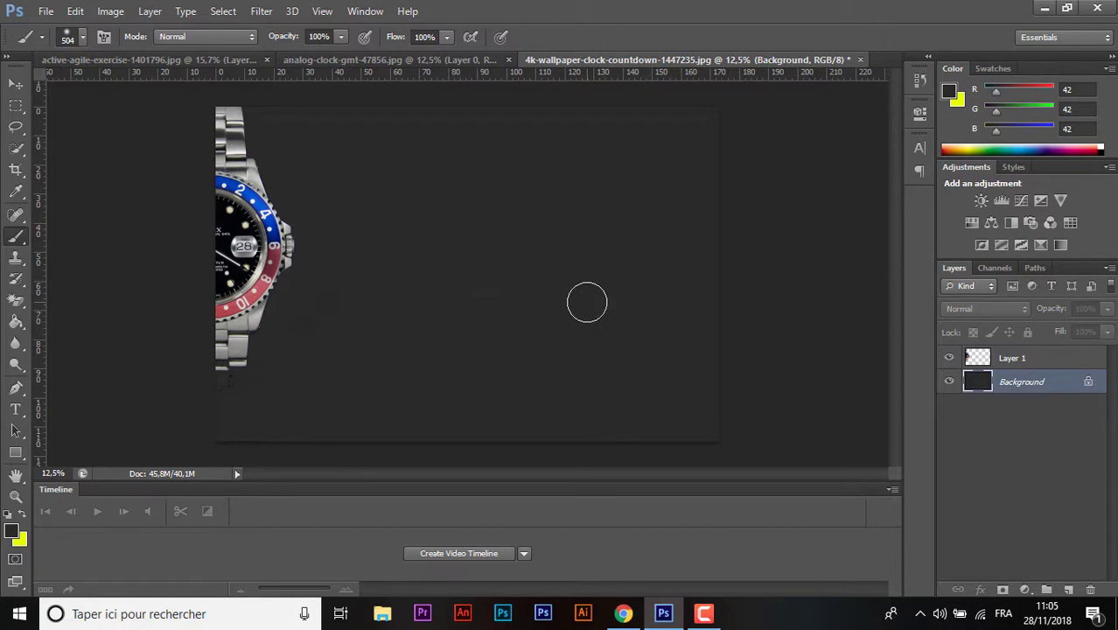
- Move the watch to the centre of the dark wallpaper
{"action": "key", "text": "v"}
{"action": "left_click_drag", "start_coordinate": [258, 258], "coordinate": [464, 288]}
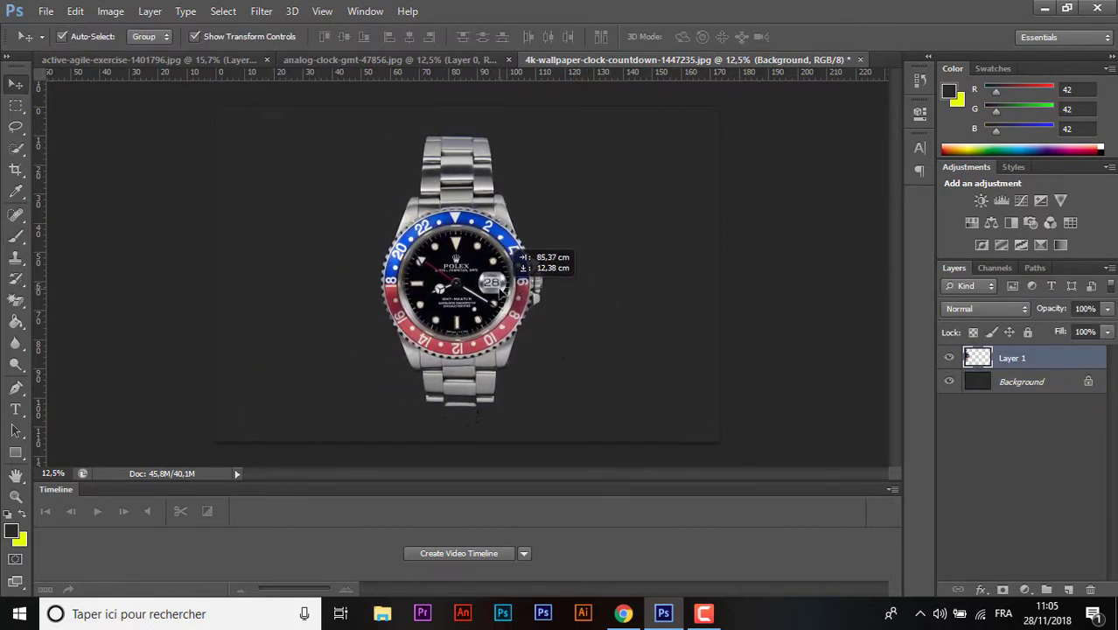
{"action": "left_click_drag", "start_coordinate": [468, 289], "coordinate": [506, 293]}
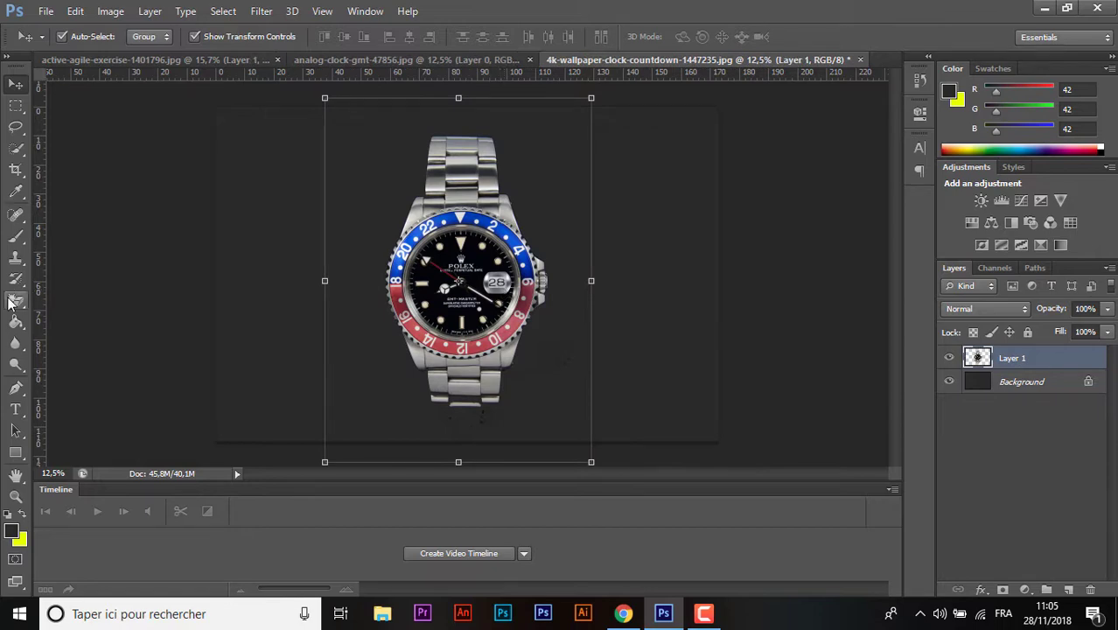
- Copy the sprinter from the runner photo into the wallpaper, then nudge the watch slightly
{"action": "left_click", "coordinate": [128, 56]}
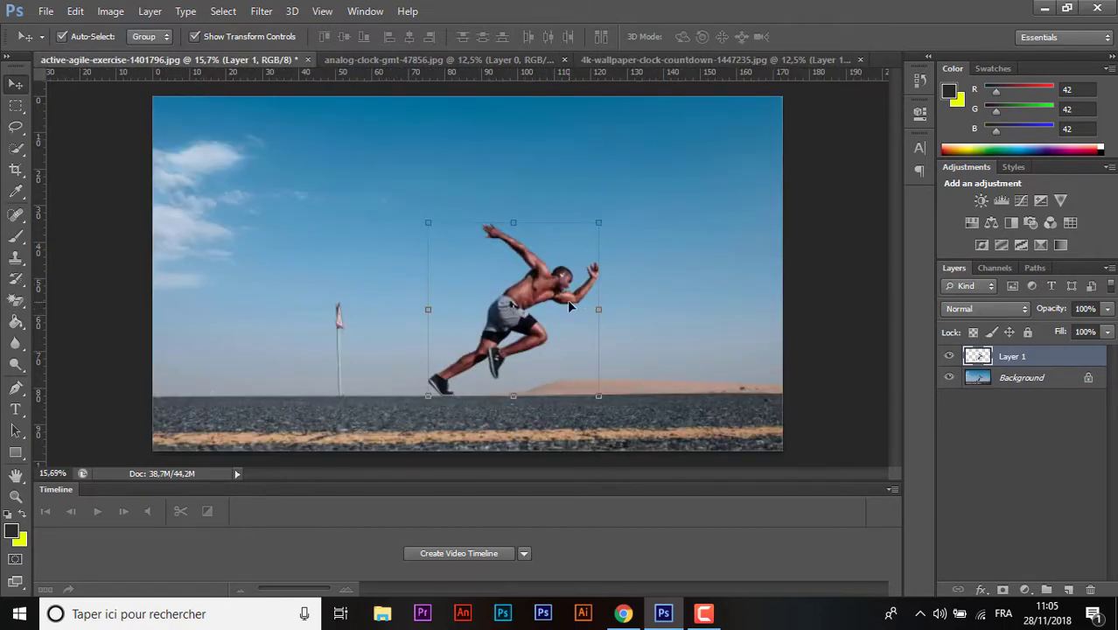
{"action": "mouse_move", "coordinate": [547, 297]}
{"action": "left_mouse_down"}
{"action": "mouse_move", "coordinate": [704, 68]}
{"action": "mouse_move", "coordinate": [548, 286]}
{"action": "mouse_move", "coordinate": [585, 275]}
{"action": "left_mouse_up"}
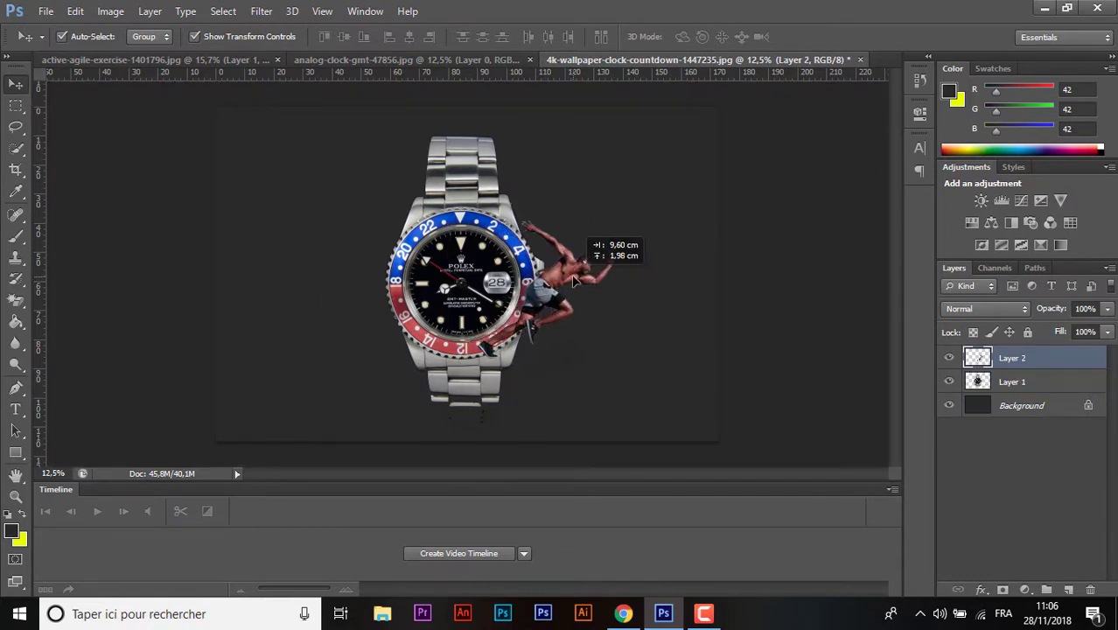
{"action": "left_click", "coordinate": [262, 250]}
{"action": "left_click_drag", "start_coordinate": [457, 291], "coordinate": [460, 294]}
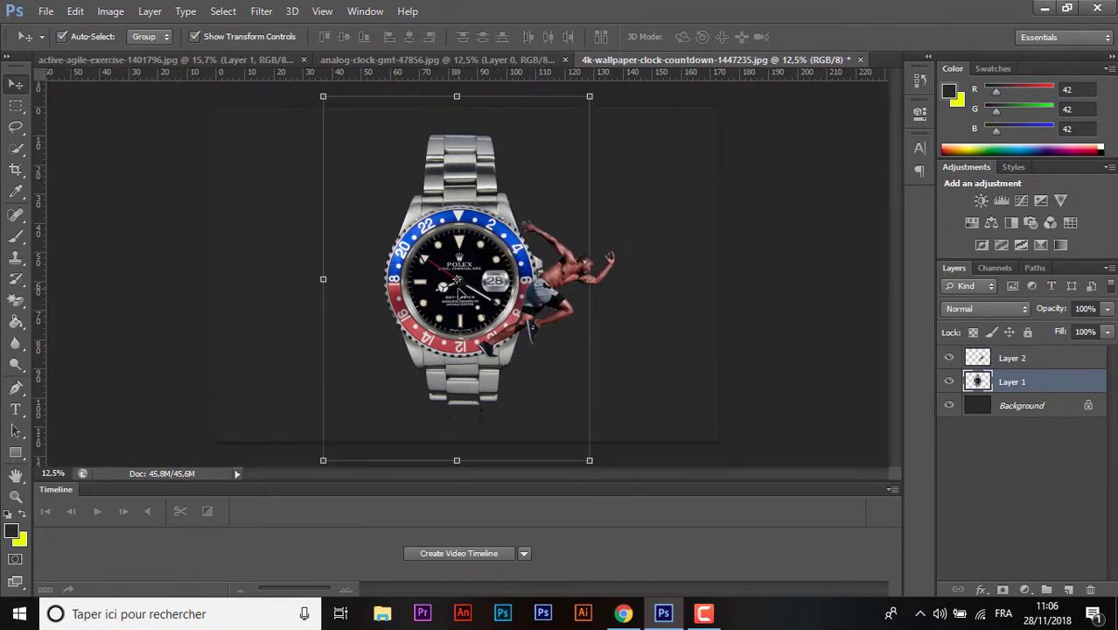
- Convert the watch and sprinter layers to smart objects
{"action": "right_click", "coordinate": [965, 378]}
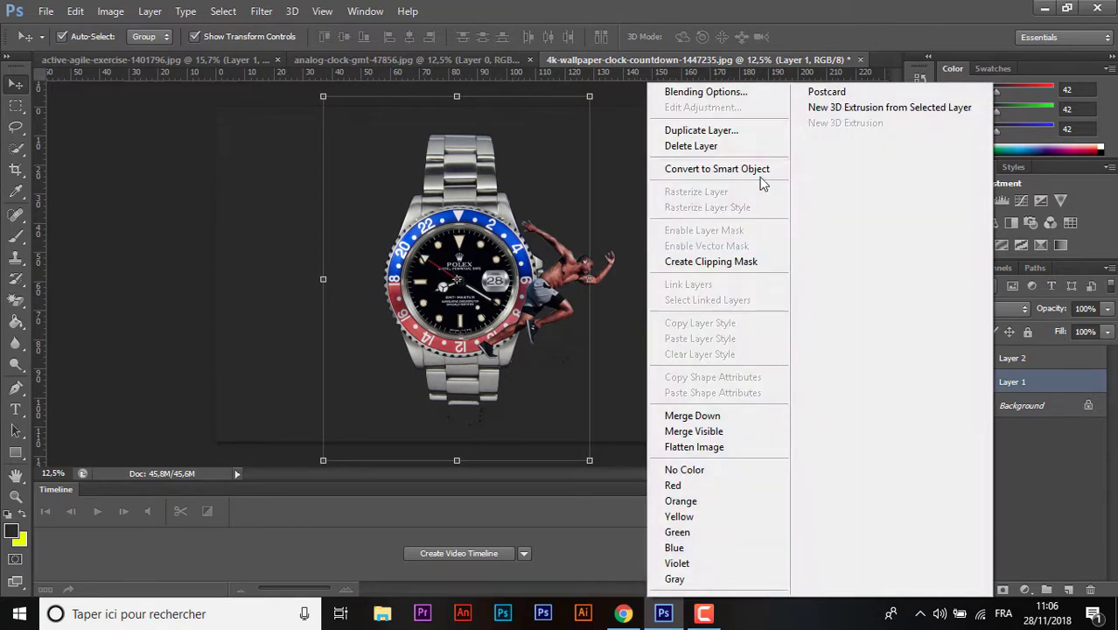
{"action": "left_click", "coordinate": [700, 170]}
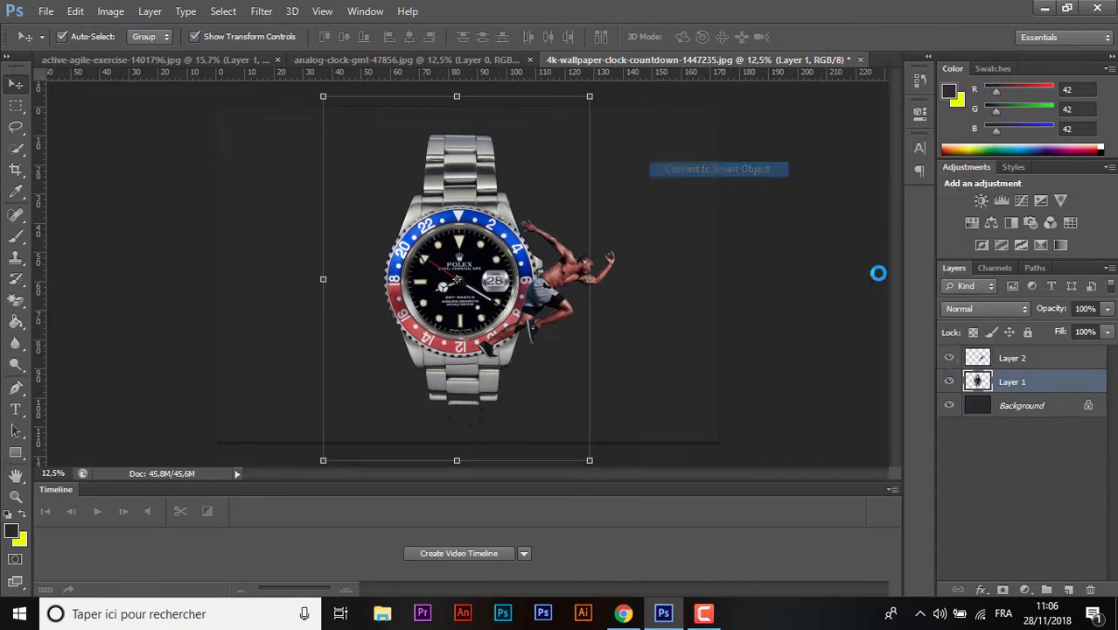
{"action": "right_click", "coordinate": [1014, 360]}
{"action": "left_click", "coordinate": [769, 169]}
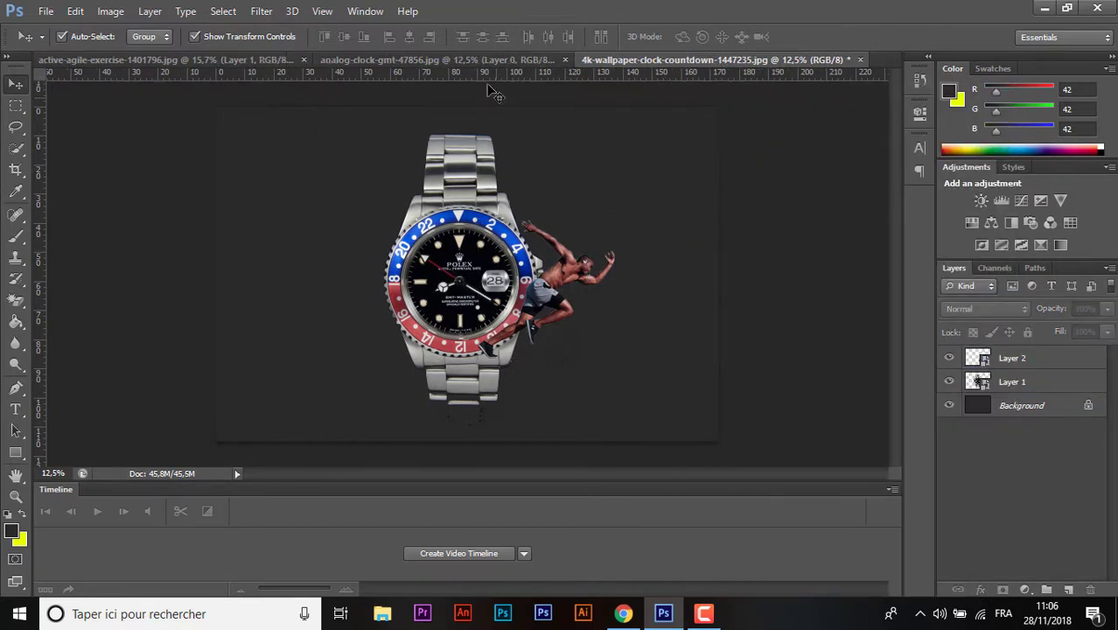
- Move the sprinter layer behind the watch and start scaling it to about 240%
{"action": "mouse_move", "coordinate": [545, 271]}
{"action": "left_mouse_down"}
{"action": "mouse_move", "coordinate": [579, 280]}
{"action": "mouse_move", "coordinate": [483, 288]}
{"action": "left_mouse_up"}
{"action": "left_click_drag", "start_coordinate": [1012, 358], "coordinate": [1017, 391]}
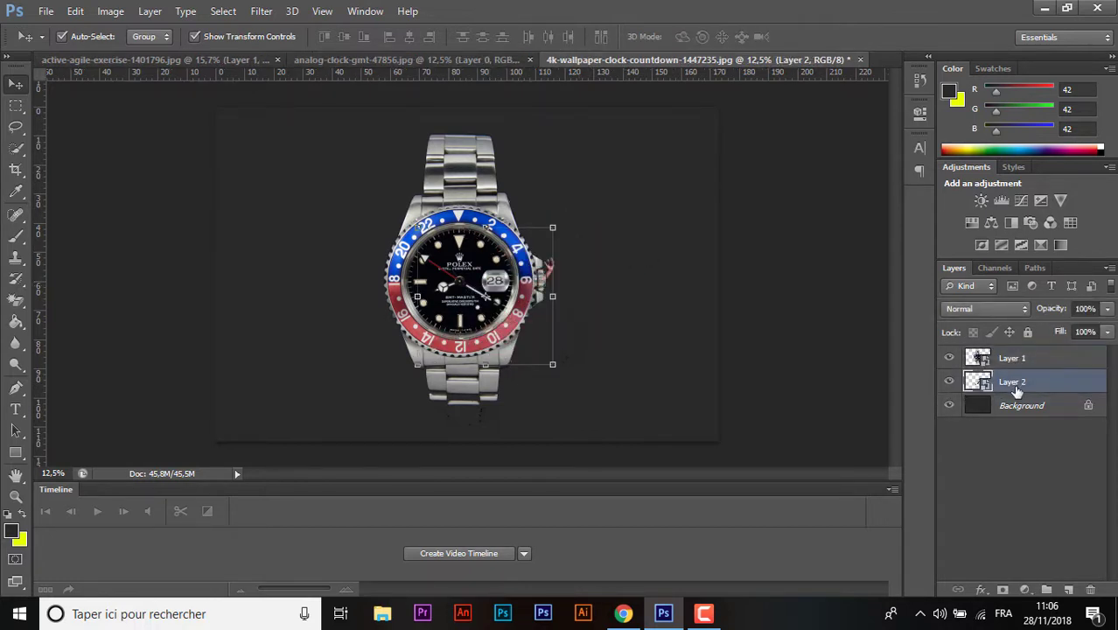
{"action": "left_click_drag", "start_coordinate": [554, 228], "coordinate": [681, 162]}
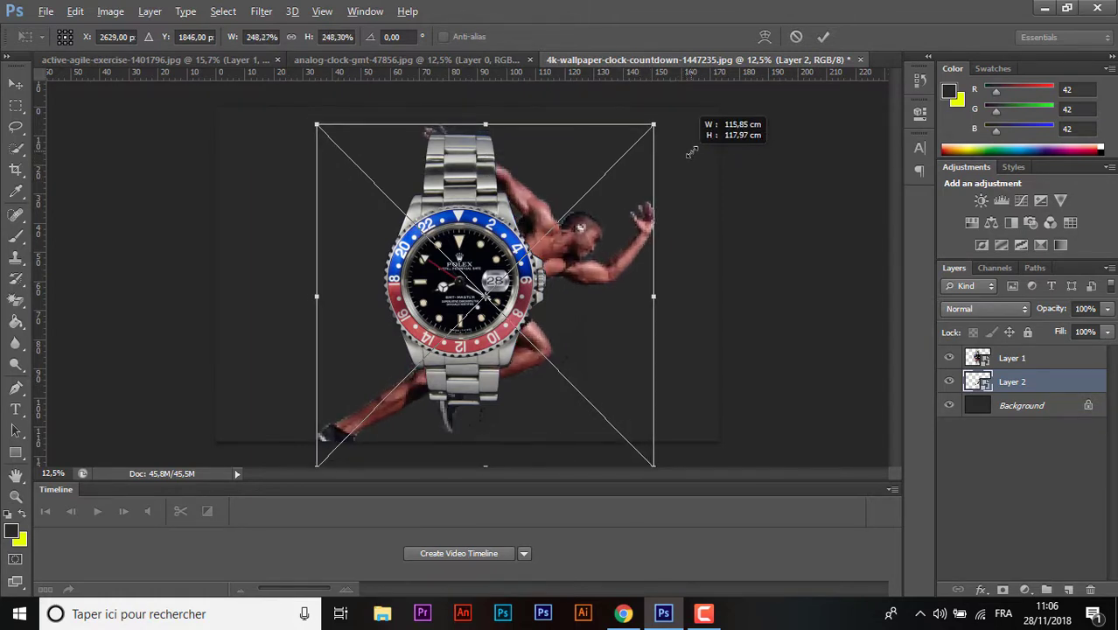
- Position the enlarged sprinter so he strides out behind the watch, then commit
{"action": "mouse_move", "coordinate": [572, 246]}
{"action": "left_mouse_down"}
{"action": "mouse_move", "coordinate": [600, 229]}
{"action": "mouse_move", "coordinate": [498, 236]}
{"action": "mouse_move", "coordinate": [487, 210]}
{"action": "left_mouse_up"}
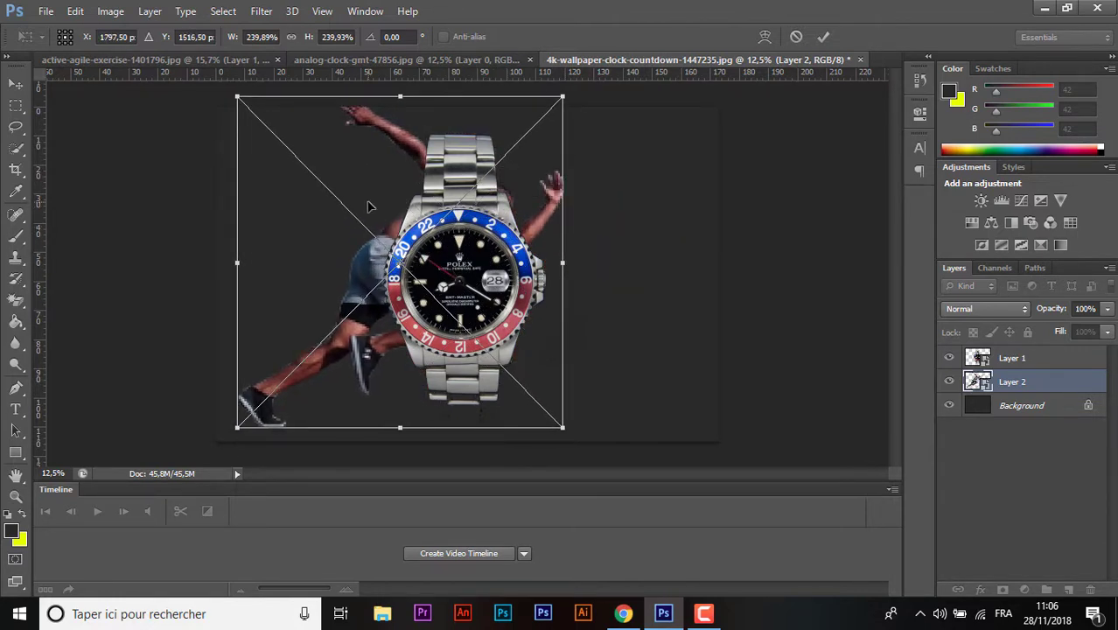
{"action": "key", "text": "Return"}
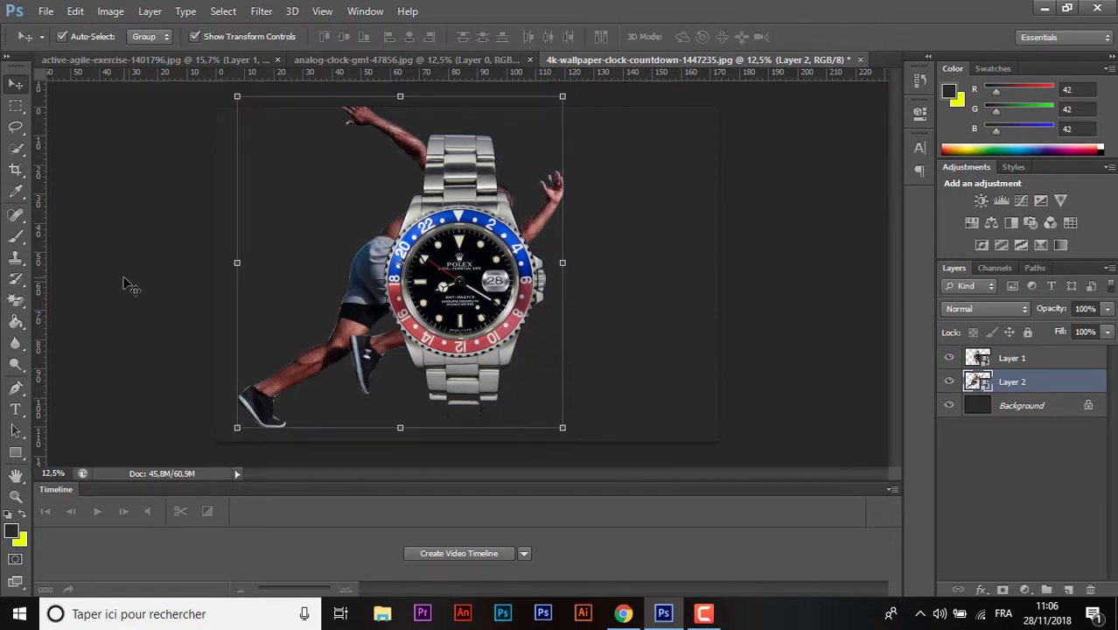
{"action": "left_click", "coordinate": [127, 284]}
- Add vertical guides near the left and right edges and a horizontal guide near the top
{"action": "left_click_drag", "start_coordinate": [43, 302], "coordinate": [244, 237]}
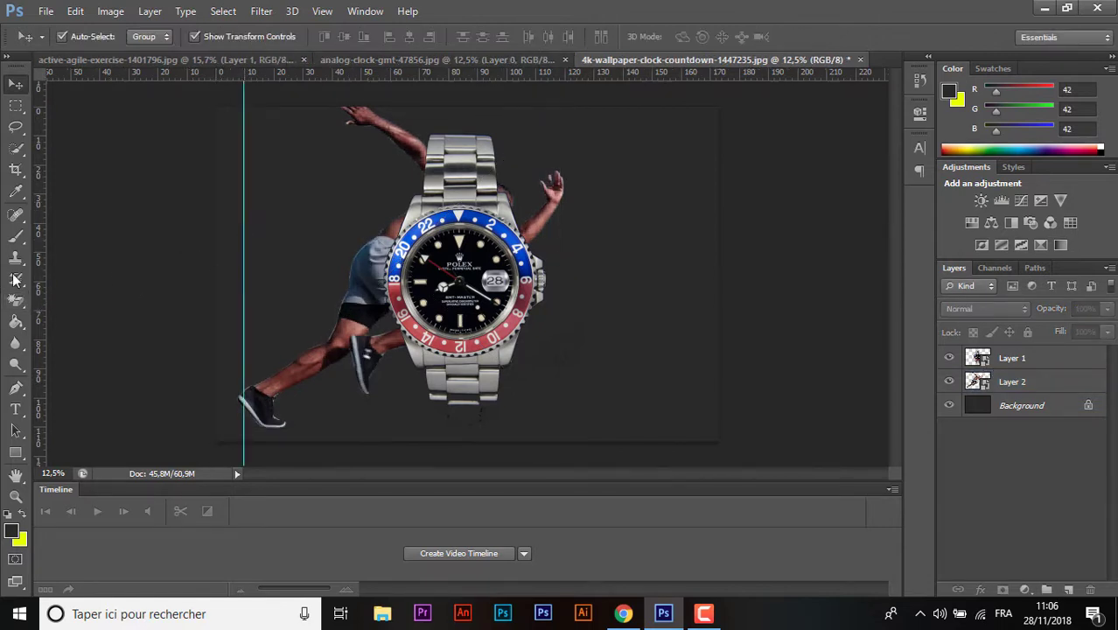
{"action": "mouse_move", "coordinate": [511, 245]}
{"action": "left_mouse_down"}
{"action": "mouse_move", "coordinate": [644, 229]}
{"action": "mouse_move", "coordinate": [715, 237]}
{"action": "mouse_move", "coordinate": [686, 230]}
{"action": "left_mouse_up"}
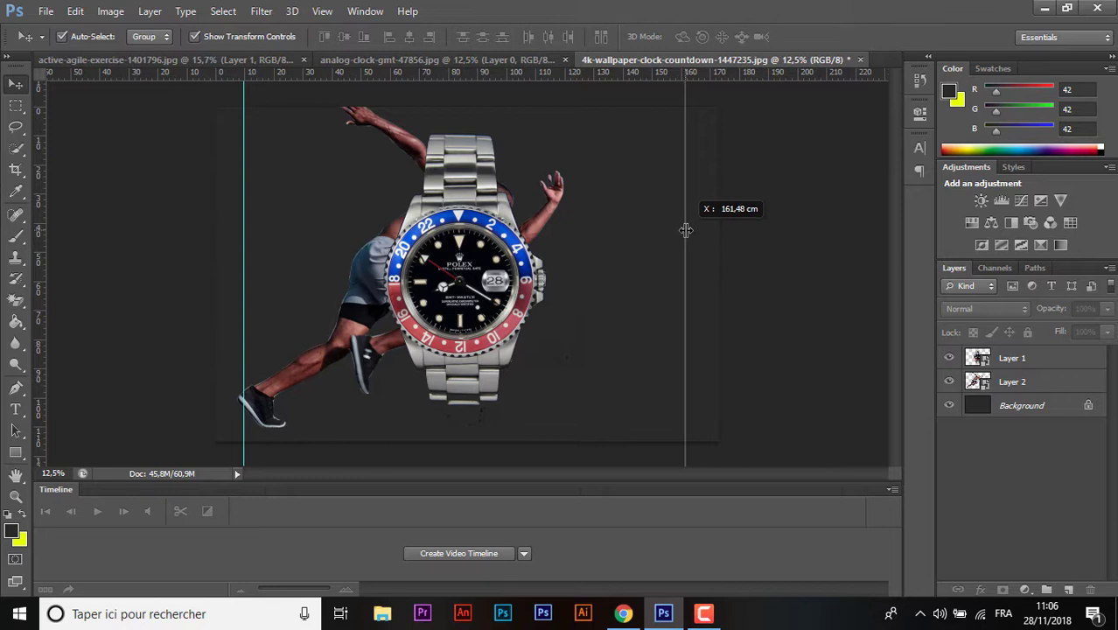
{"action": "left_click_drag", "start_coordinate": [686, 230], "coordinate": [690, 229]}
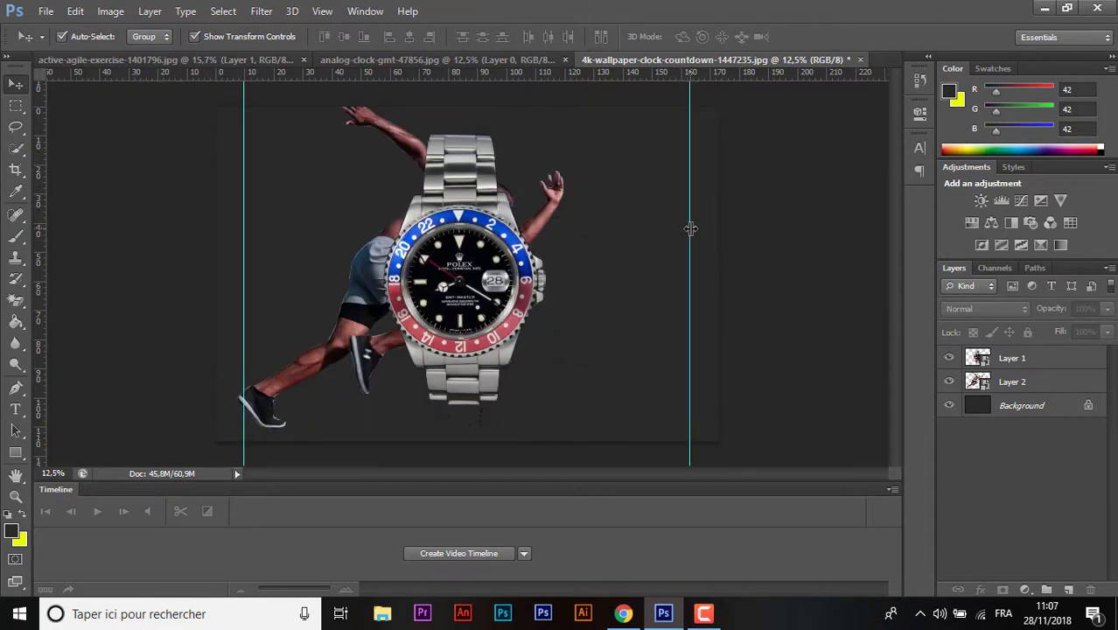
{"action": "left_click_drag", "start_coordinate": [351, 79], "coordinate": [341, 131]}
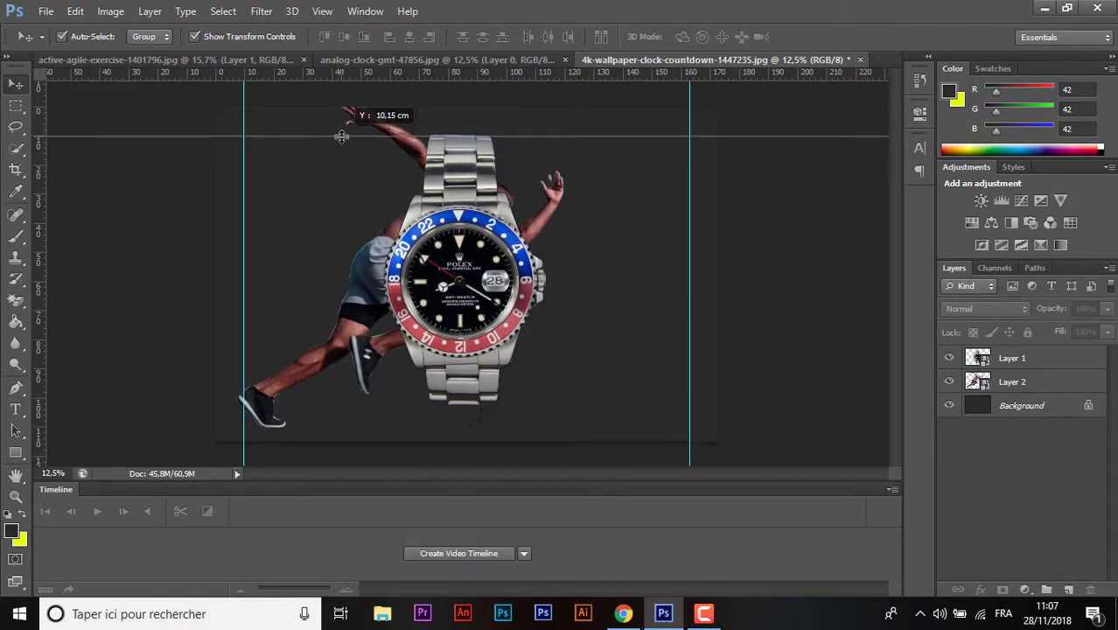
{"action": "left_click_drag", "start_coordinate": [341, 131], "coordinate": [335, 125]}
- Add a bottom horizontal guide and shift the sprinter up within the guide frame
{"action": "key", "text": "ctrl+semicolon"}
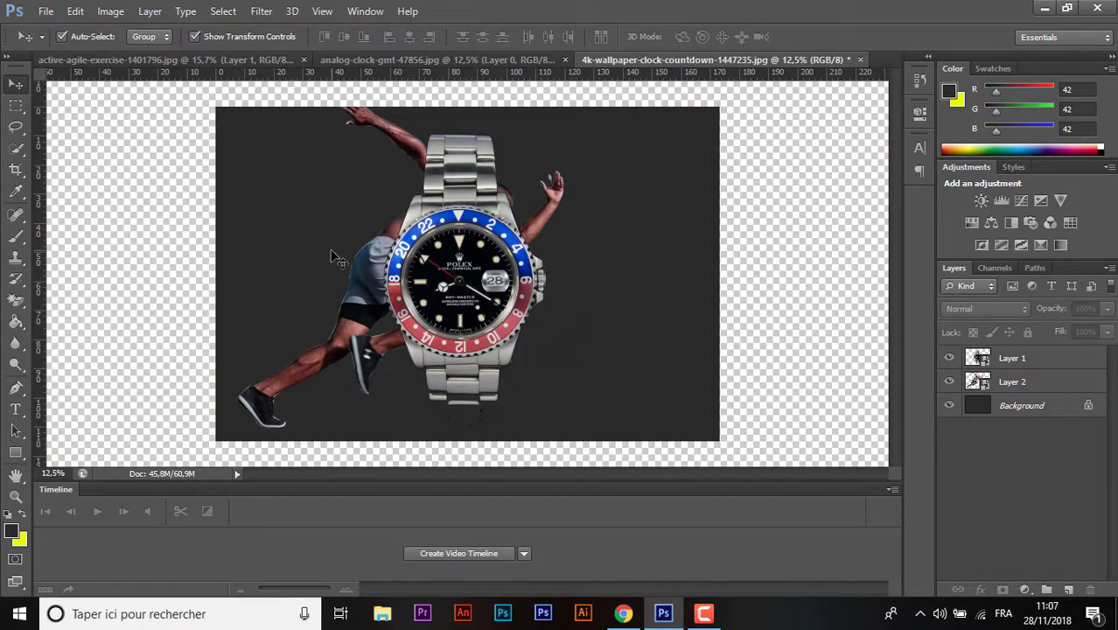
{"action": "key", "text": "ctrl+shift+z"}
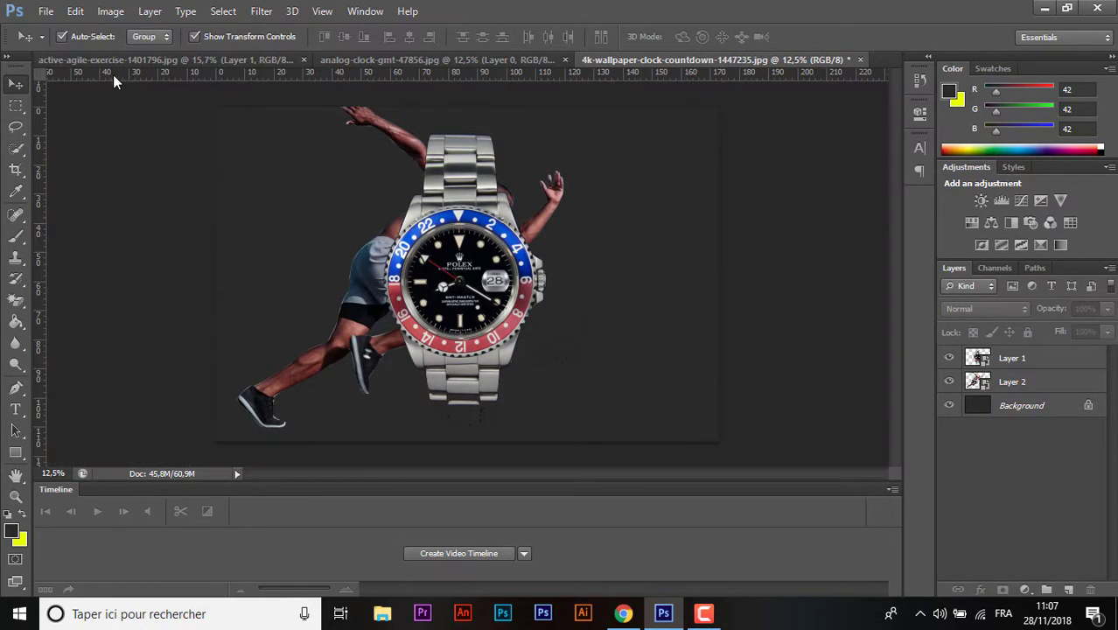
{"action": "key", "text": "ctrl+shift+z"}
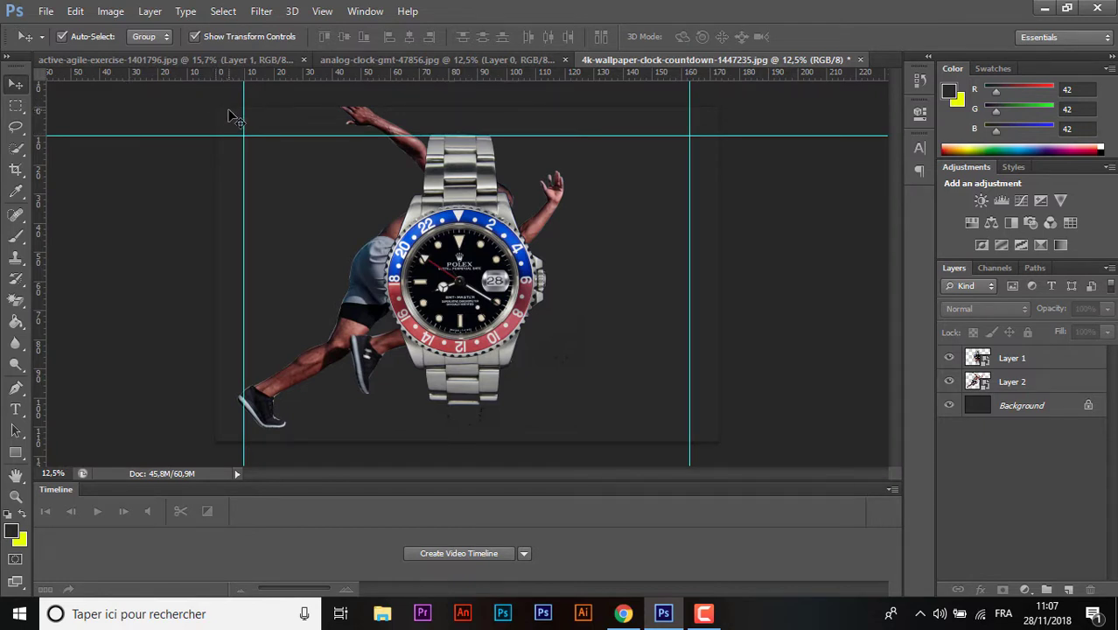
{"action": "mouse_move", "coordinate": [277, 74]}
{"action": "left_mouse_down"}
{"action": "mouse_move", "coordinate": [283, 440]}
{"action": "mouse_move", "coordinate": [286, 412]}
{"action": "left_mouse_up"}
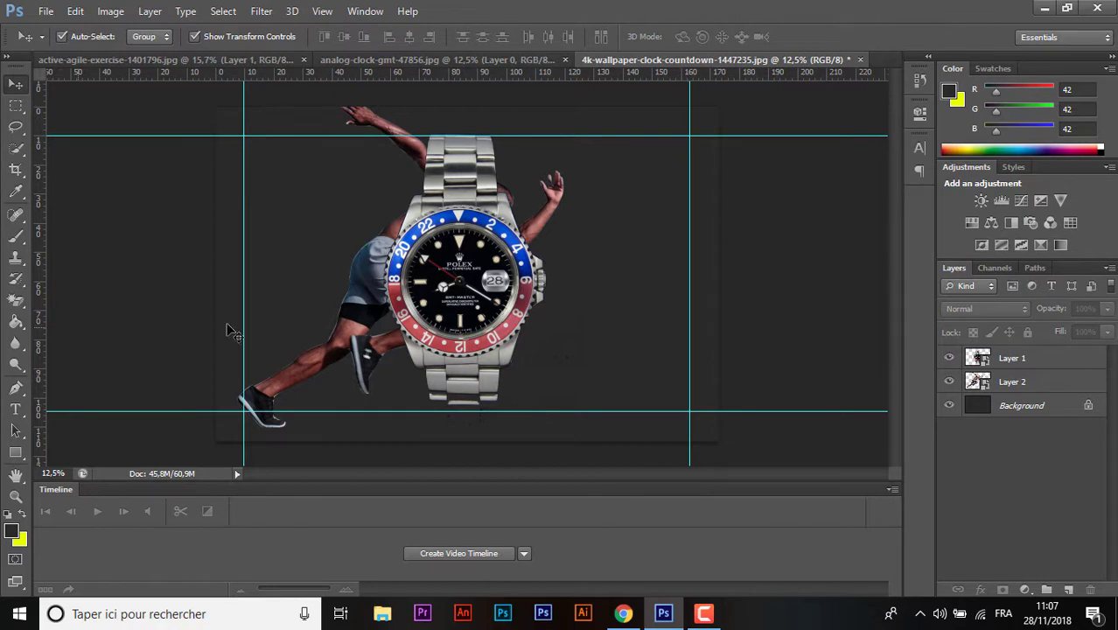
{"action": "left_click_drag", "start_coordinate": [374, 260], "coordinate": [385, 244]}
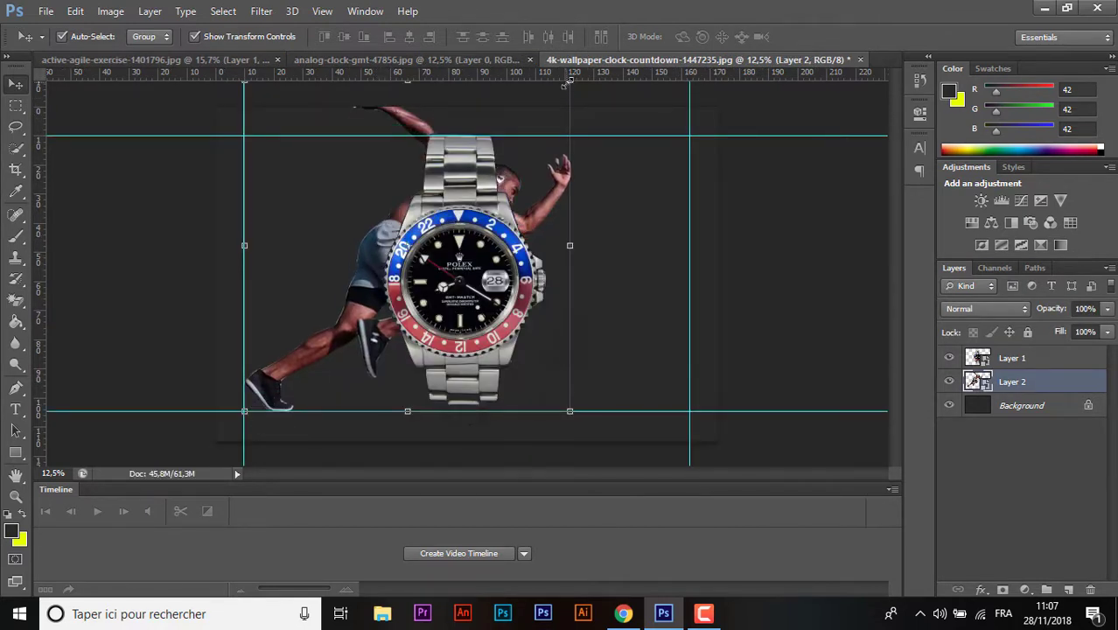
- Shrink the sprinter to about 199% so it fits behind the watch
{"action": "left_click_drag", "start_coordinate": [567, 82], "coordinate": [515, 141]}
{"action": "left_click", "coordinate": [823, 37]}
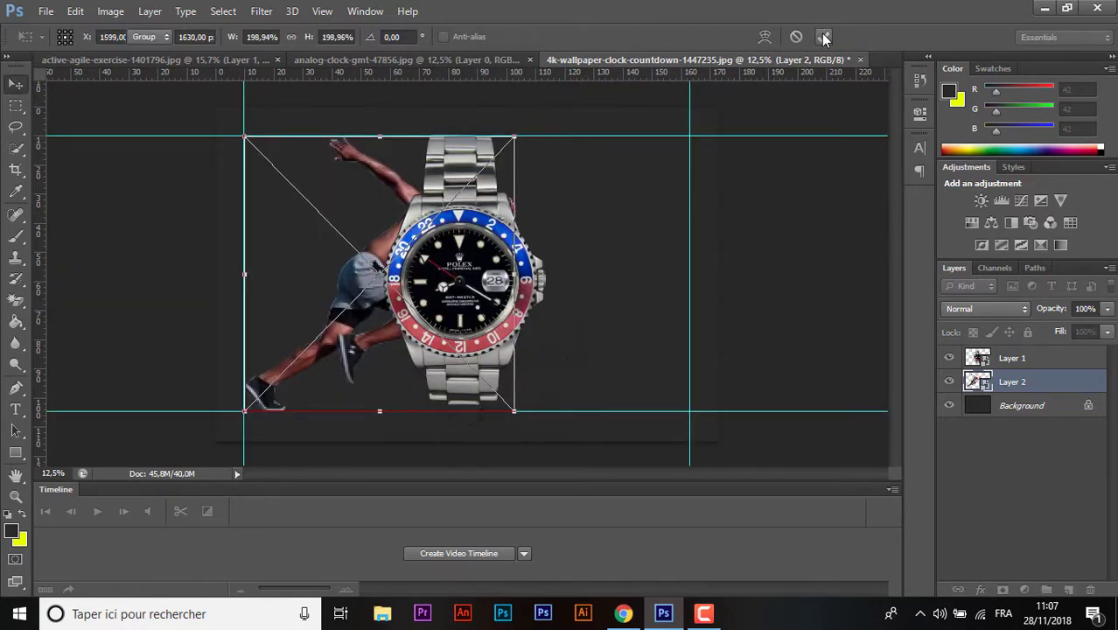
{"action": "left_click", "coordinate": [847, 278]}
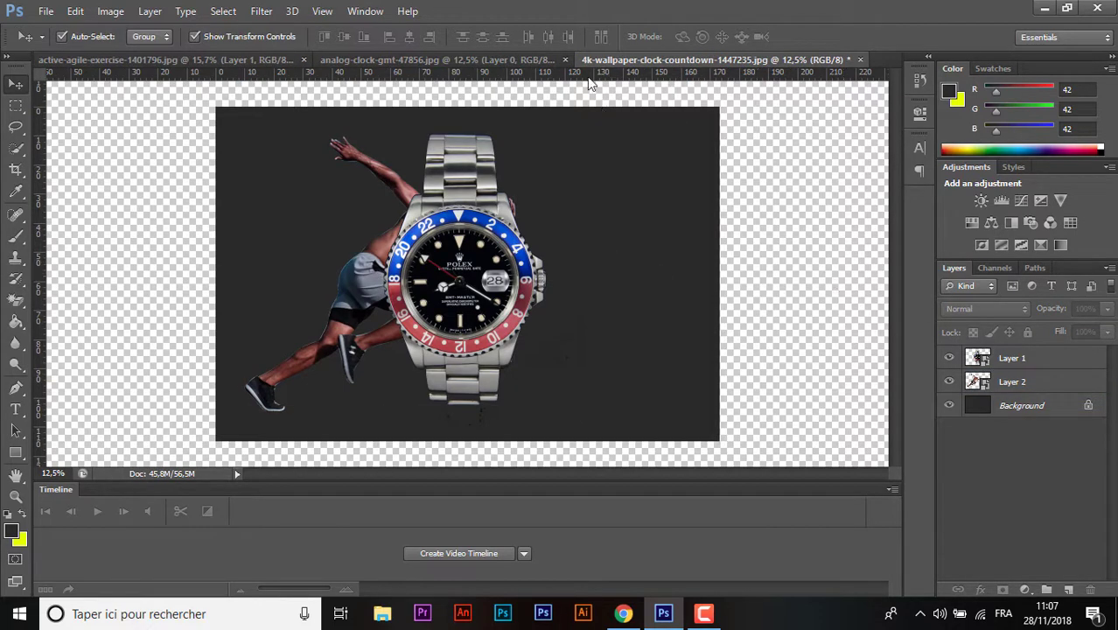
- Nudge the watch slightly right and down
{"action": "left_click", "coordinate": [504, 317]}
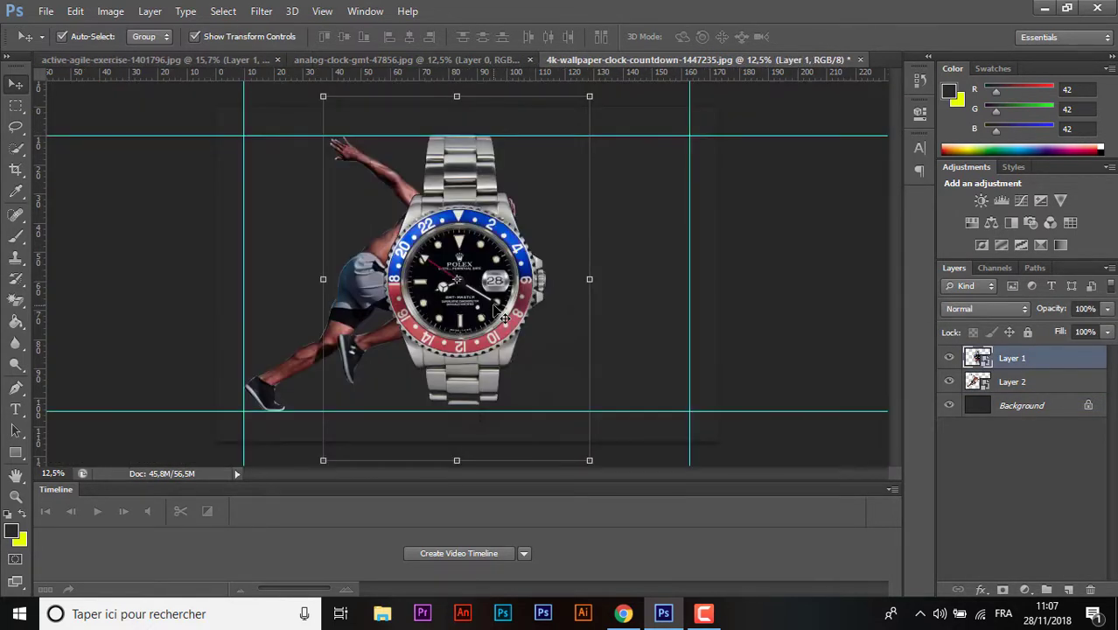
{"action": "left_click_drag", "start_coordinate": [497, 310], "coordinate": [501, 310]}
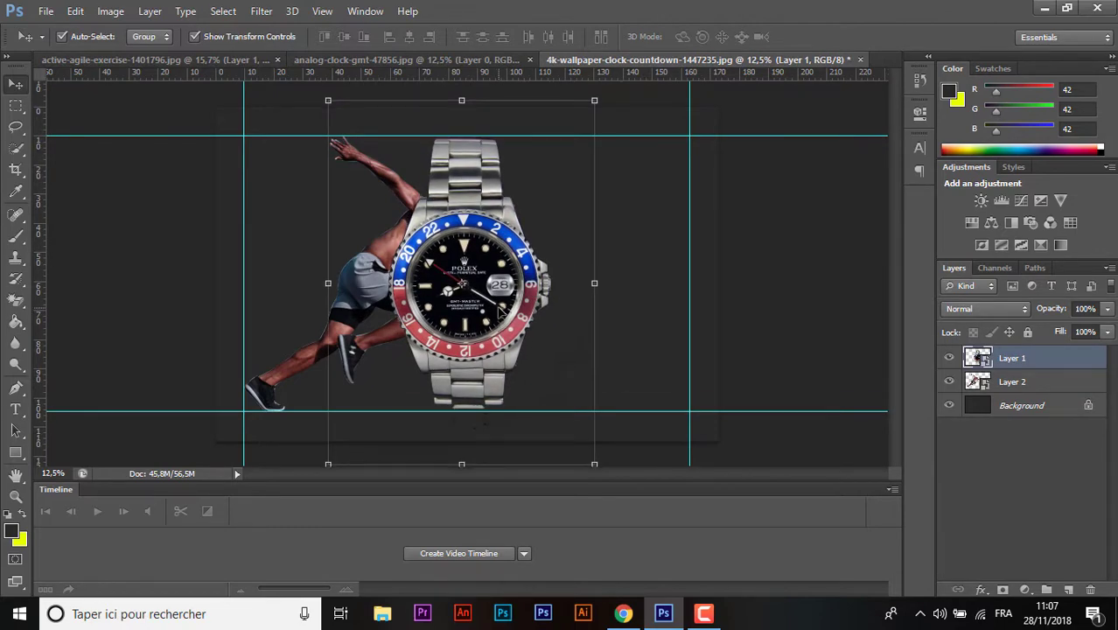
{"action": "left_click", "coordinate": [656, 239]}
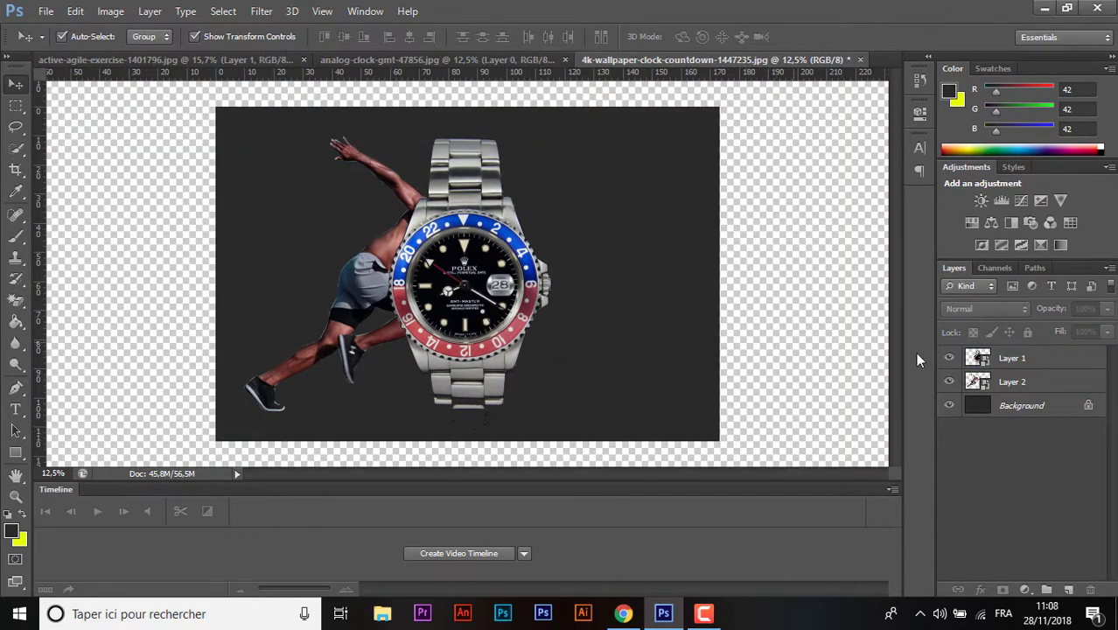
{"action": "left_click", "coordinate": [376, 267]}
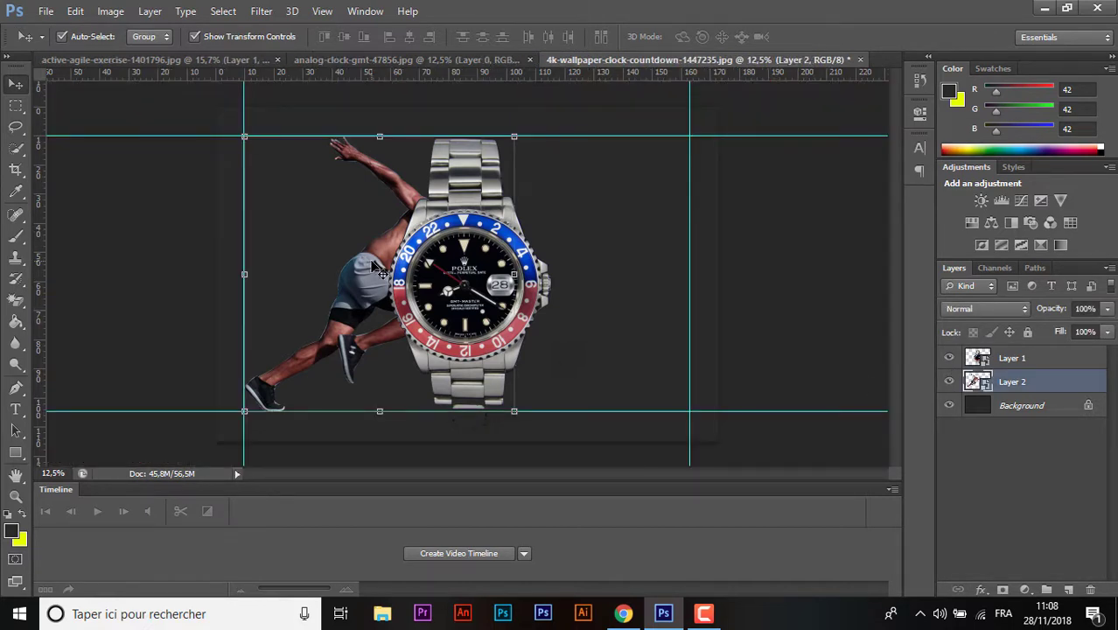
- Duplicate the sprinter up to Layer 2 copy 10, offsetting each copy further right
{"action": "key", "text": "ctrl+j"}
{"action": "key", "text": "shift+Right"}
{"action": "key", "text": "shift+Right"}
{"action": "key", "text": "shift+Right"}
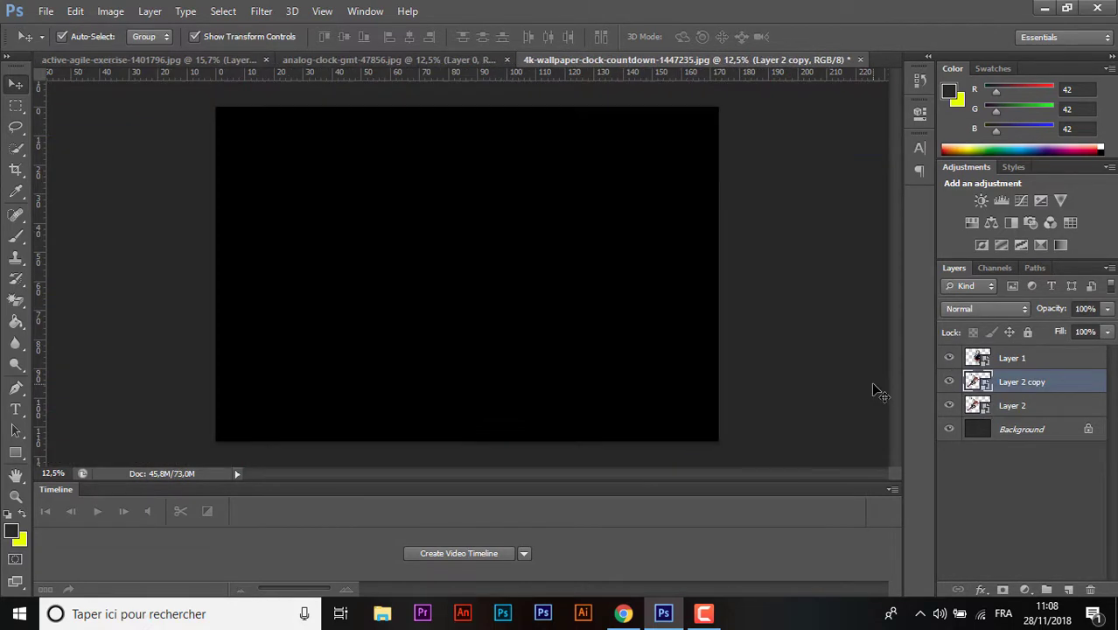
{"action": "key", "text": "shift+Right"}
{"action": "key", "text": "shift+Right"}
{"action": "key", "text": "Right"}
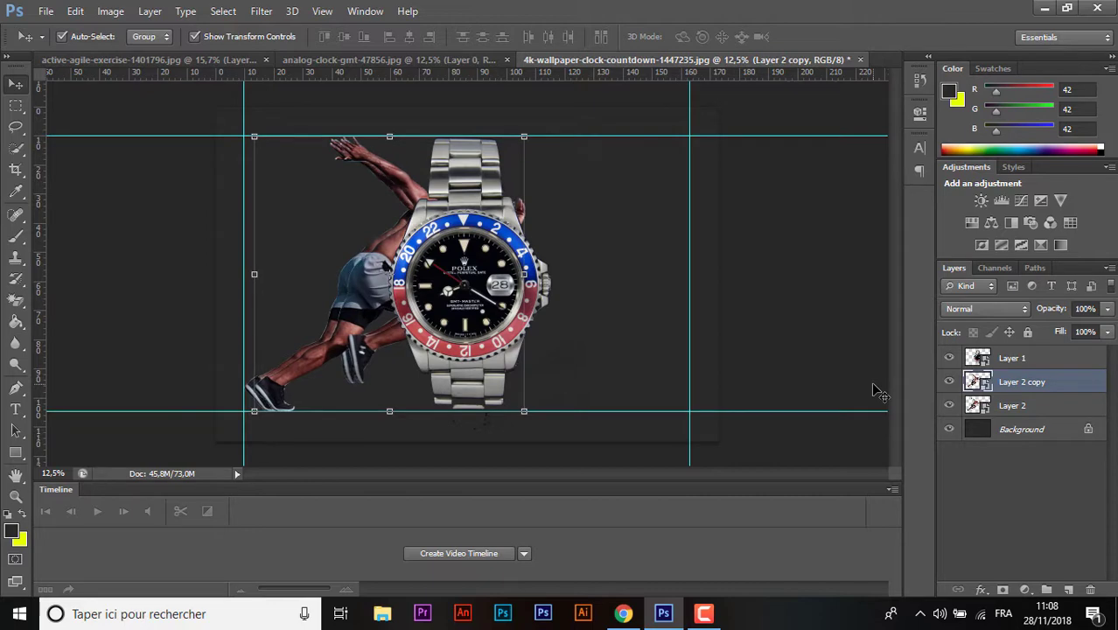
{"action": "key", "text": "ctrl+j"}
{"action": "key", "text": "shift+Right"}
{"action": "key", "text": "shift+Right"}
{"action": "key", "text": "shift+Right"}
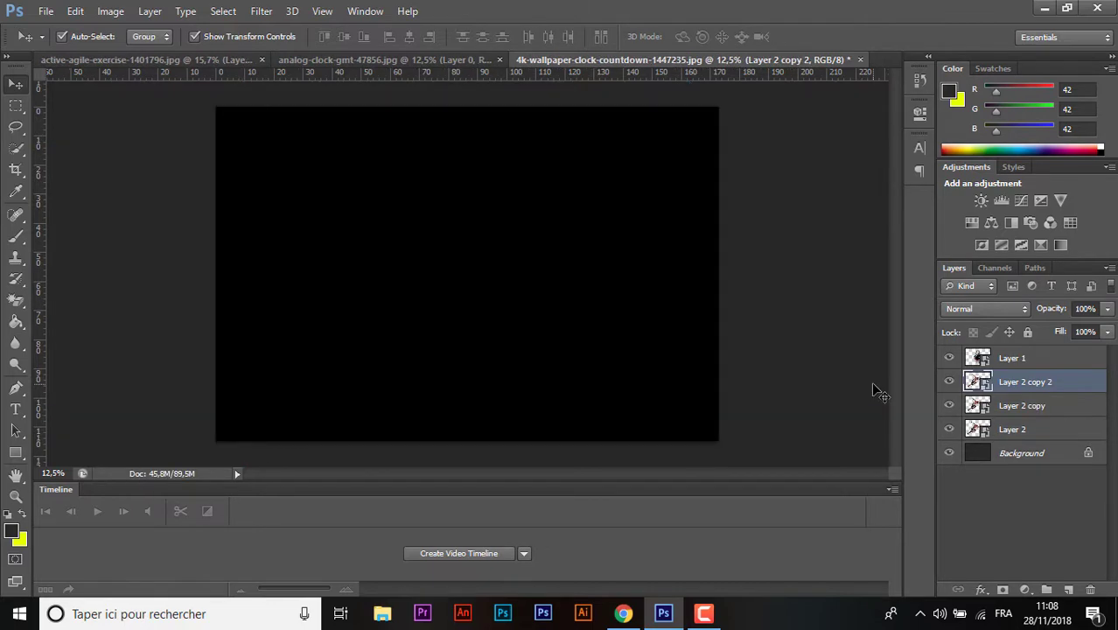
{"action": "key", "text": "shift+Right"}
{"action": "key", "text": "shift+Right"}
{"action": "key", "text": "shift+Right"}
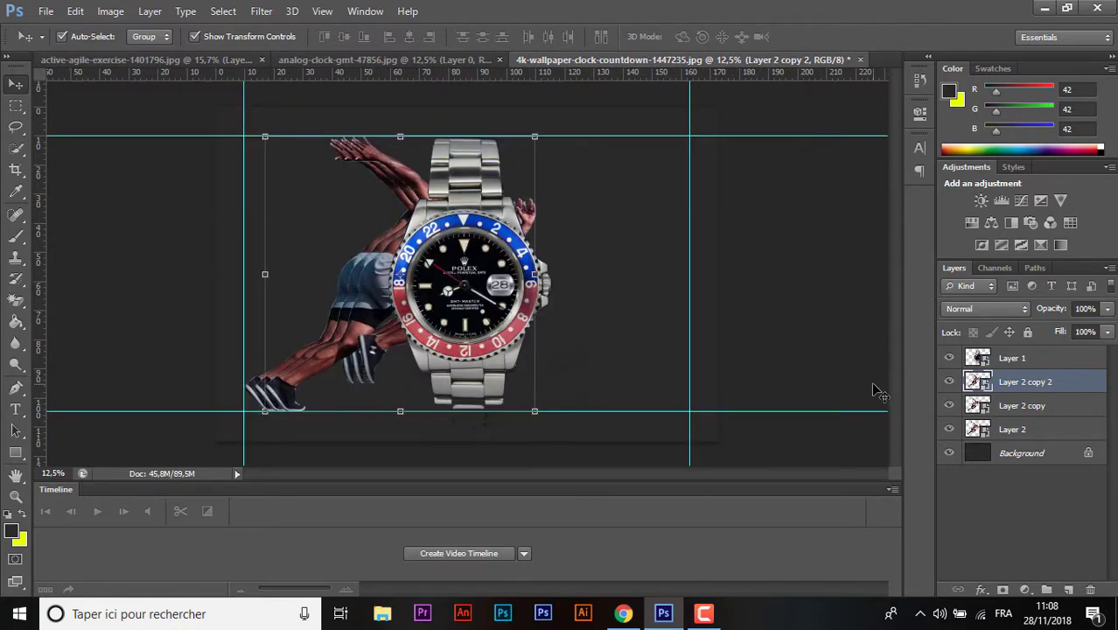
{"action": "key", "text": "ctrl+j"}
{"action": "key", "text": "shift+Right"}
{"action": "key", "text": "shift+Right"}
{"action": "key", "text": "shift+Right"}
{"action": "key", "text": "shift+Right"}
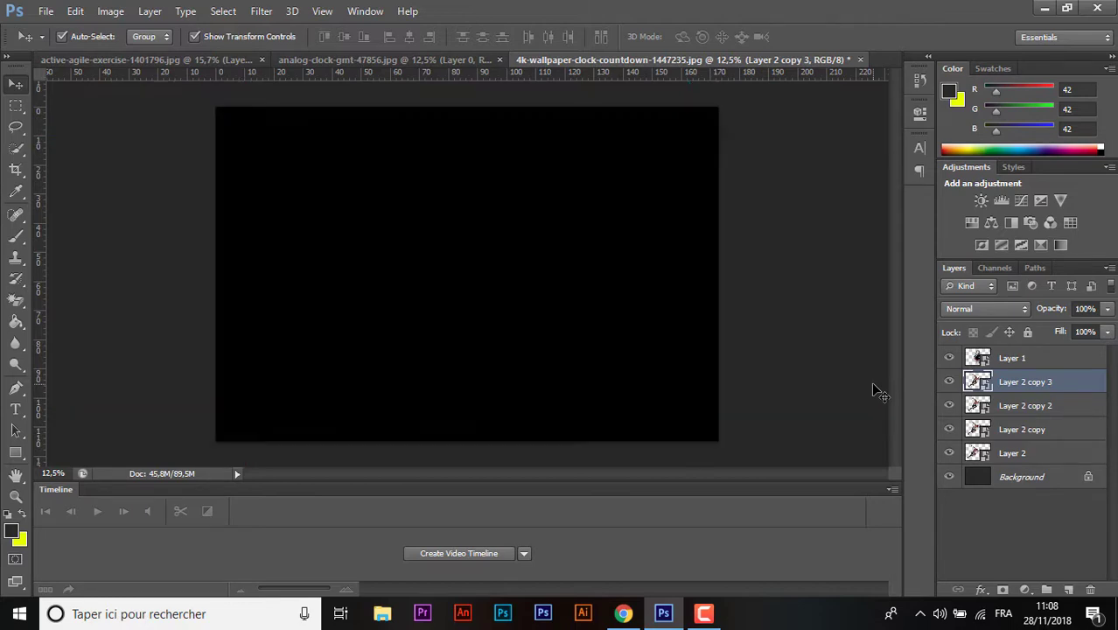
{"action": "key", "text": "shift+Right"}
{"action": "key", "text": "shift+Right"}
{"action": "key", "text": "shift+Right"}
{"action": "key", "text": "shift+Right"}
{"action": "key", "text": "shift+Right"}
{"action": "key", "text": "shift+Right"}
{"action": "key", "text": "ctrl+j"}
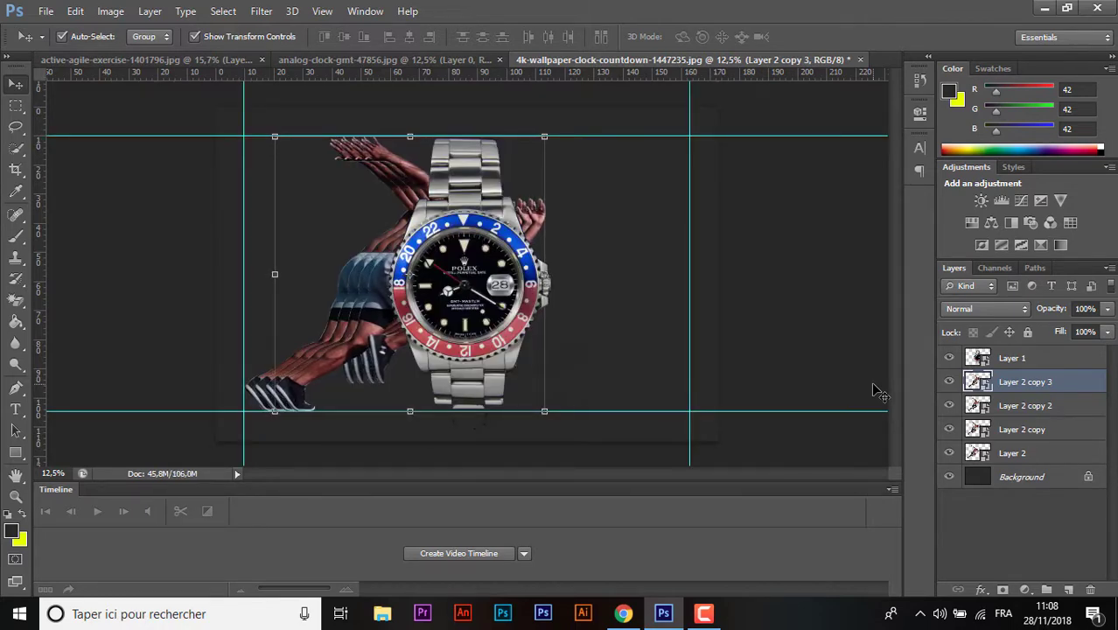
{"action": "key", "text": "shift+Right"}
{"action": "key", "text": "shift+Right"}
{"action": "key", "text": "shift+Right"}
{"action": "key", "text": "shift+Right"}
{"action": "key", "text": "shift+Right"}
{"action": "key", "text": "shift+Right"}
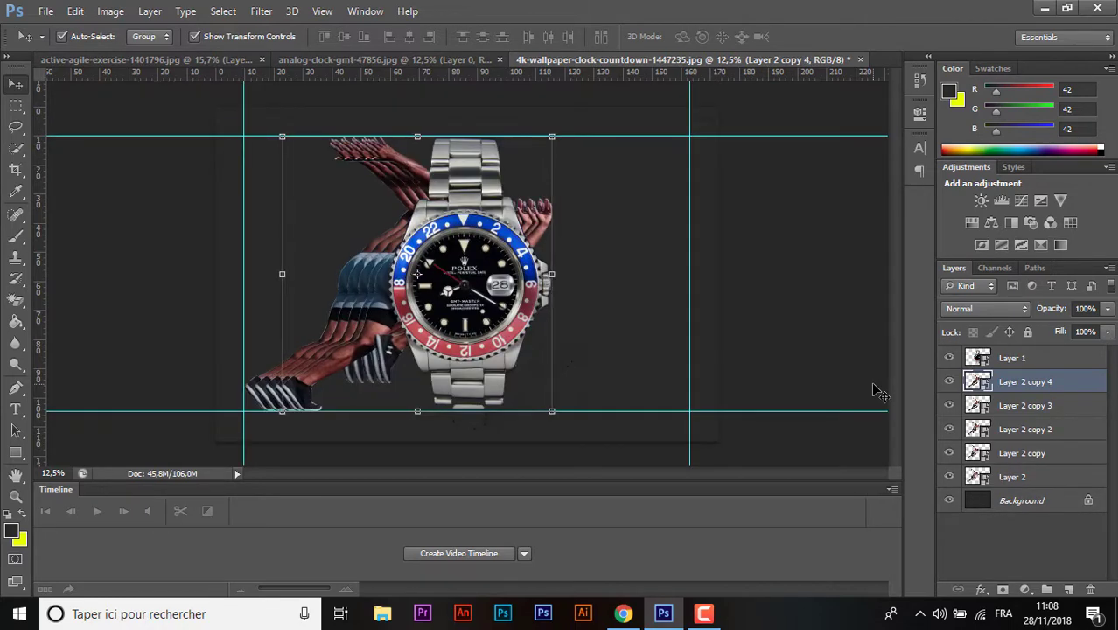
{"action": "key", "text": "shift+Right"}
{"action": "key", "text": "ctrl+j"}
{"action": "key", "text": "shift+Right"}
{"action": "key", "text": "shift+Right"}
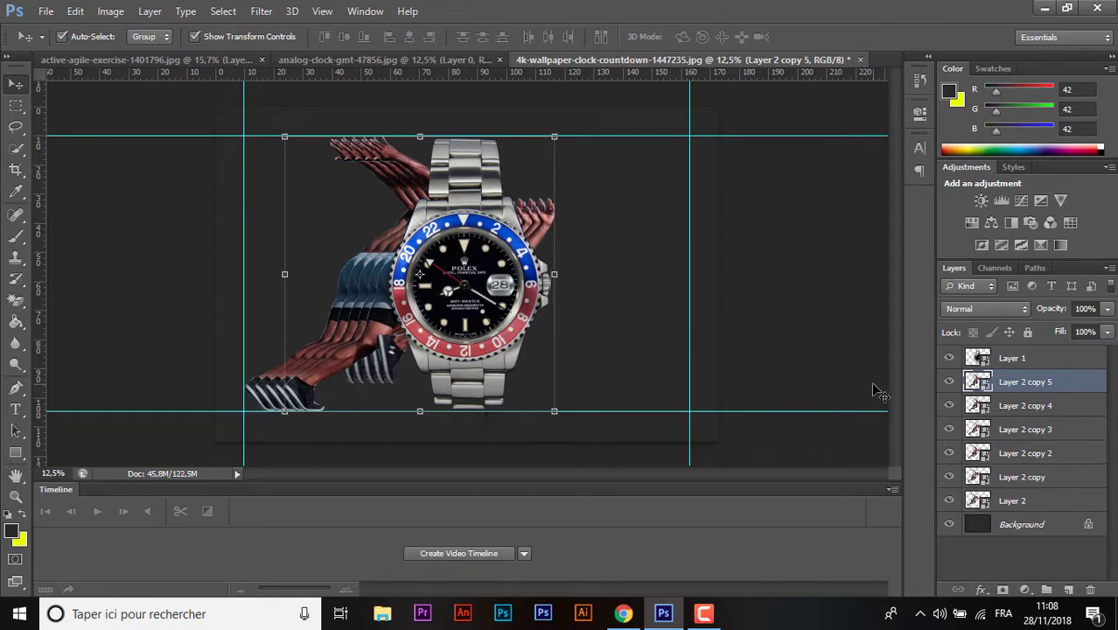
{"action": "key", "text": "shift+Right"}
{"action": "key", "text": "shift+Right"}
{"action": "key", "text": "shift+Right"}
{"action": "key", "text": "shift+Right"}
{"action": "key", "text": "shift+Right"}
{"action": "key", "text": "shift+Right"}
{"action": "key", "text": "shift+Right"}
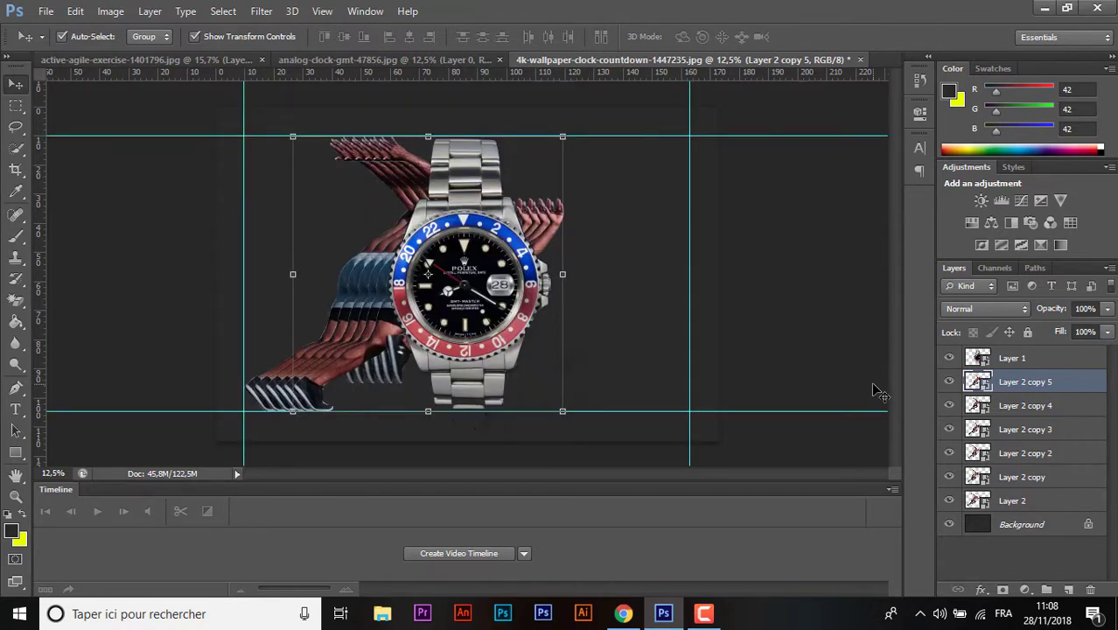
{"action": "key", "text": "ctrl+j"}
{"action": "key", "text": "shift+Right"}
{"action": "key", "text": "shift+Right"}
{"action": "key", "text": "shift+Right"}
{"action": "key", "text": "shift+Right"}
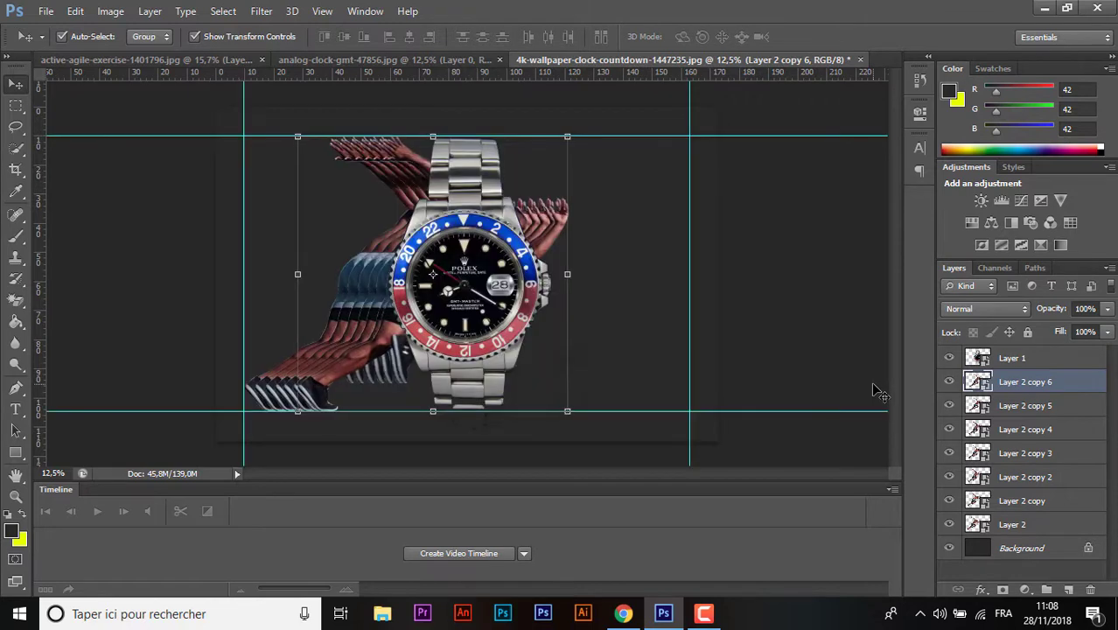
{"action": "key", "text": "shift+Right"}
{"action": "key", "text": "shift+Right"}
{"action": "key", "text": "shift+Right"}
{"action": "key", "text": "shift+Right"}
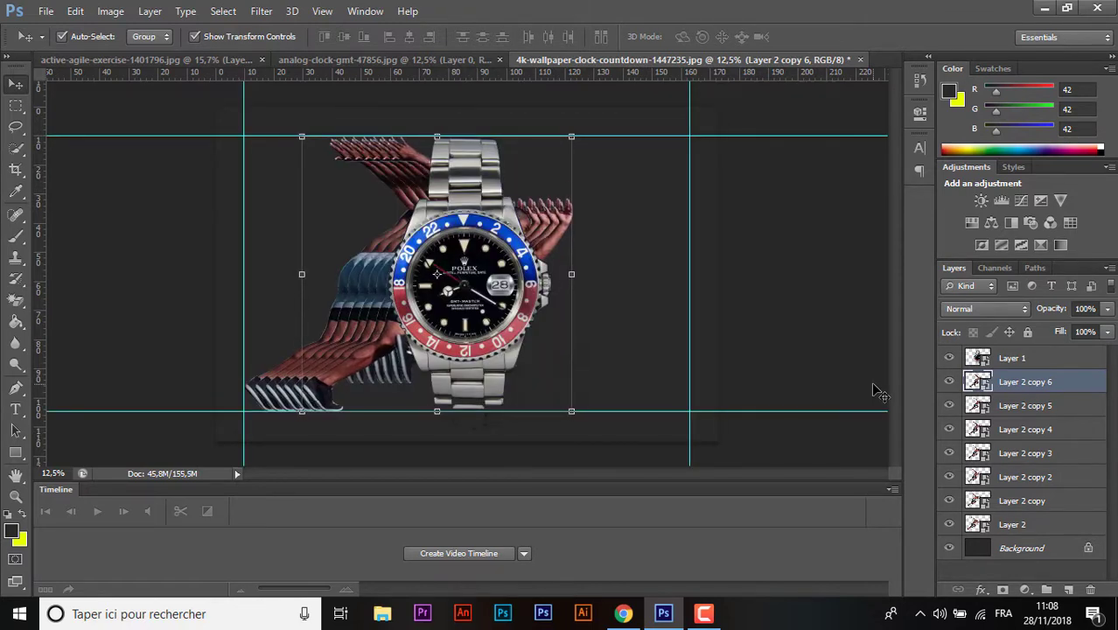
{"action": "key", "text": "ctrl+j"}
{"action": "key", "text": "shift+Right"}
{"action": "key", "text": "shift+Right"}
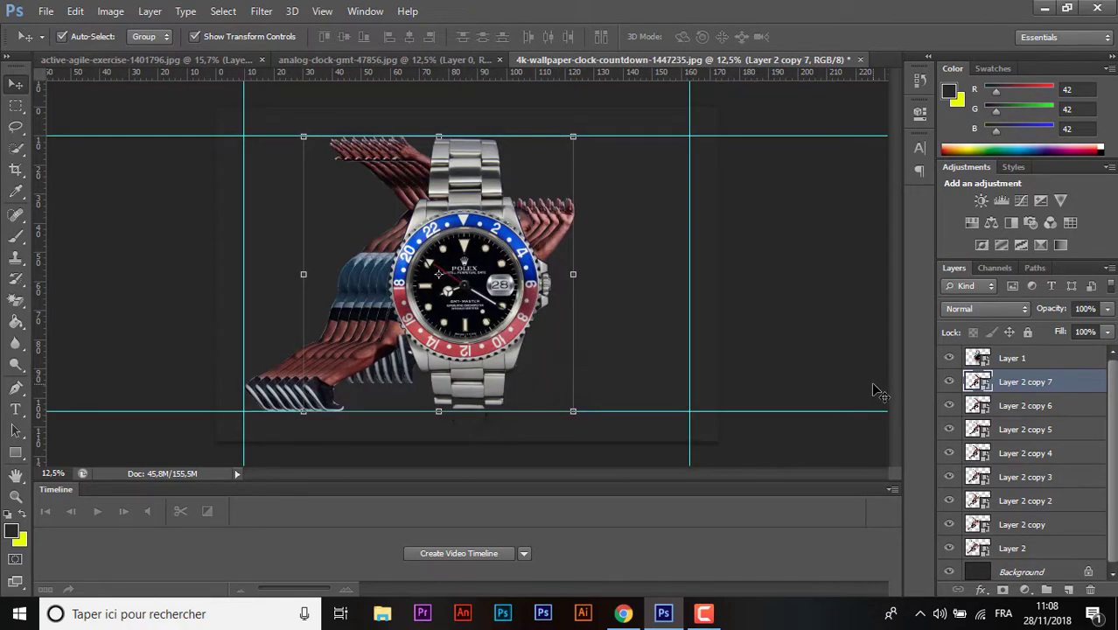
{"action": "key", "text": "shift+Right"}
{"action": "key", "text": "shift+Right"}
{"action": "key", "text": "shift+Right"}
{"action": "key", "text": "shift+Right"}
{"action": "key", "text": "shift+Right"}
{"action": "key", "text": "shift+Right"}
{"action": "key", "text": "shift+Right"}
{"action": "key", "text": "shift+Right"}
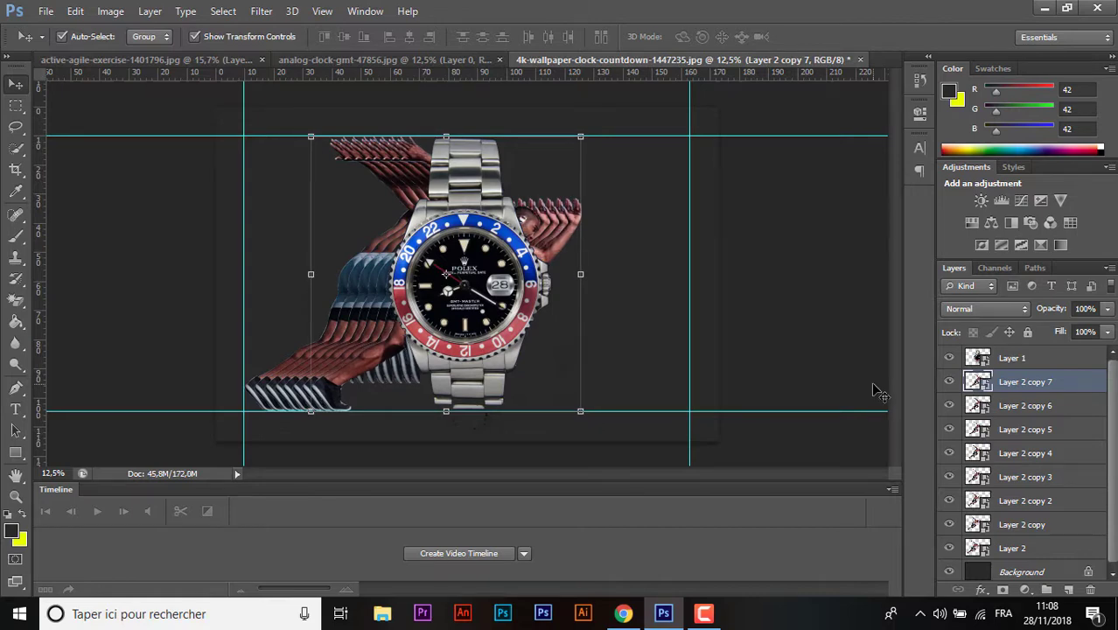
{"action": "key", "text": "ctrl+j"}
{"action": "key", "text": "shift+Right"}
{"action": "key", "text": "shift+Right"}
{"action": "key", "text": "shift+Right"}
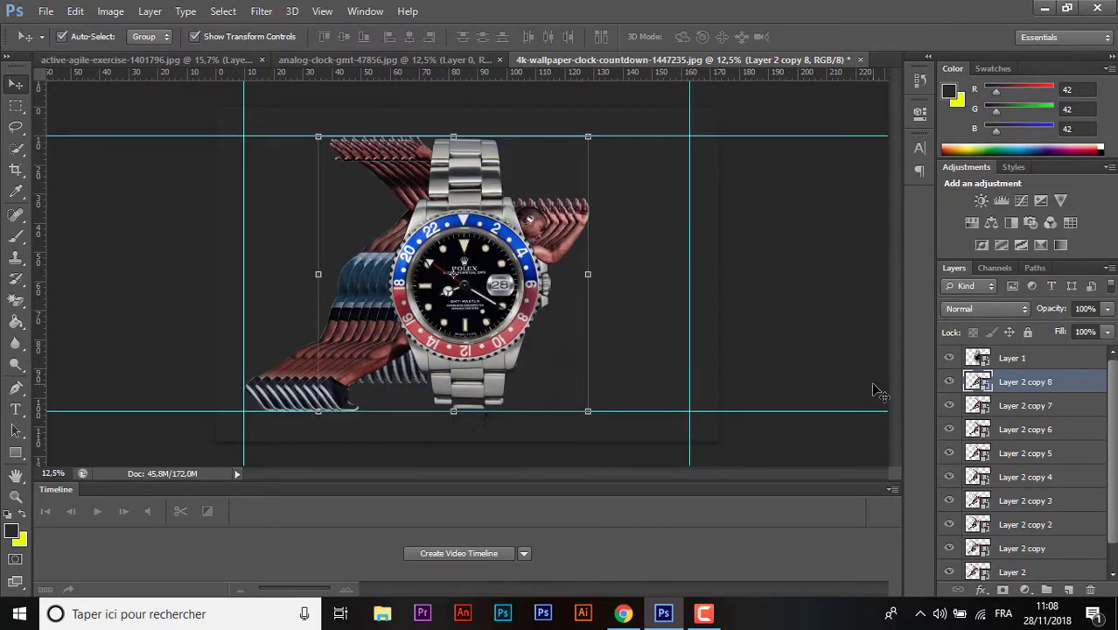
{"action": "key", "text": "shift+Right"}
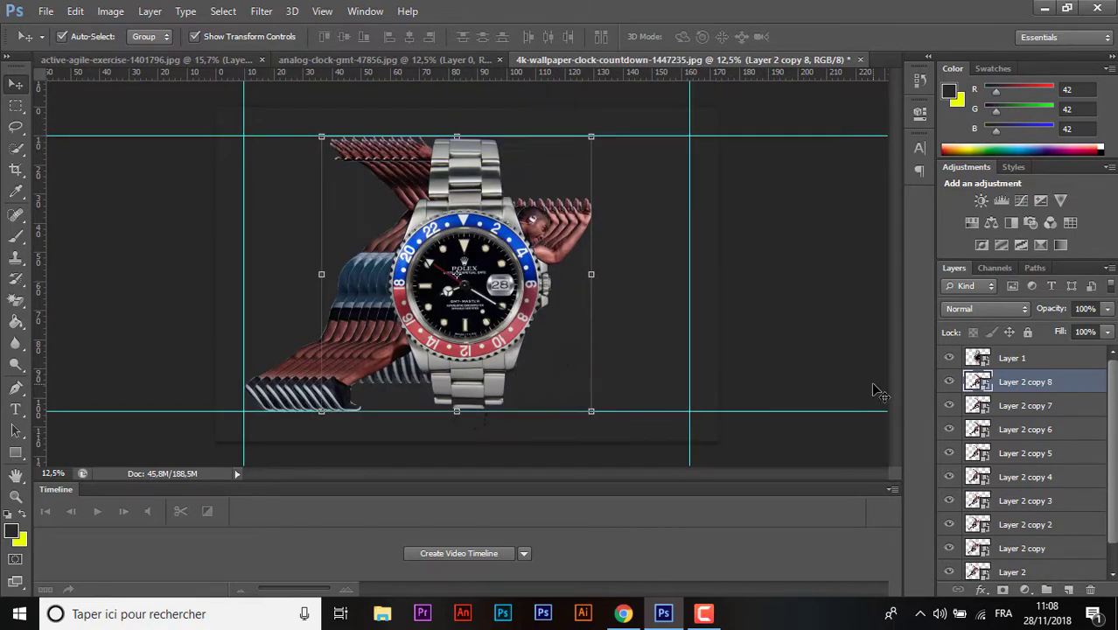
{"action": "key", "text": "shift+Right"}
{"action": "key", "text": "shift+Right"}
{"action": "key", "text": "shift+Right"}
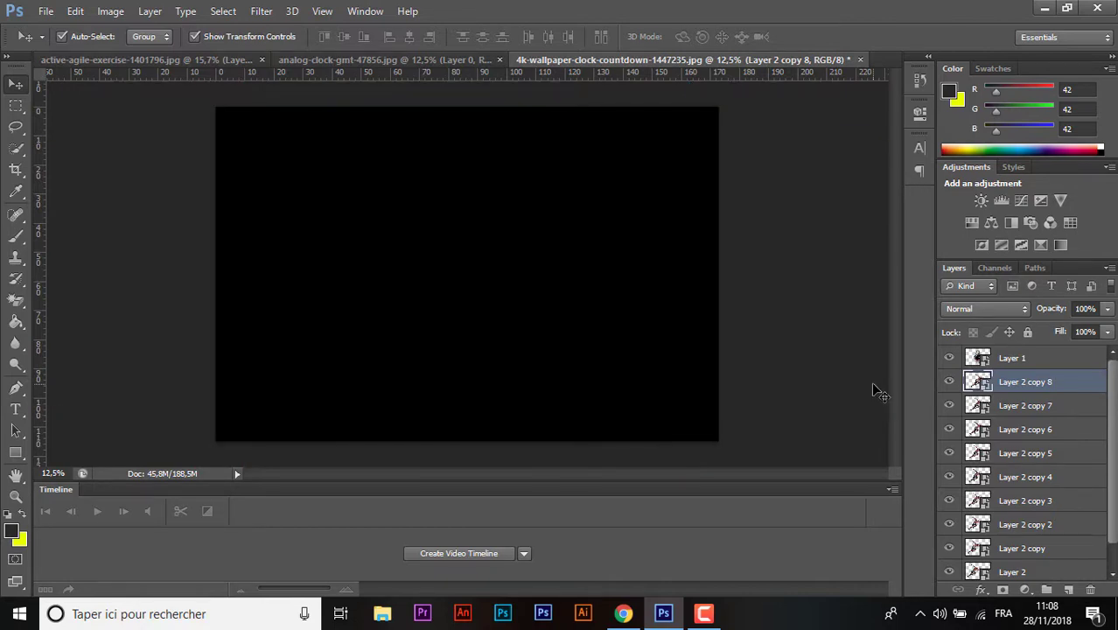
{"action": "key", "text": "ctrl+j"}
{"action": "key", "text": "shift+Right"}
{"action": "key", "text": "shift+Right"}
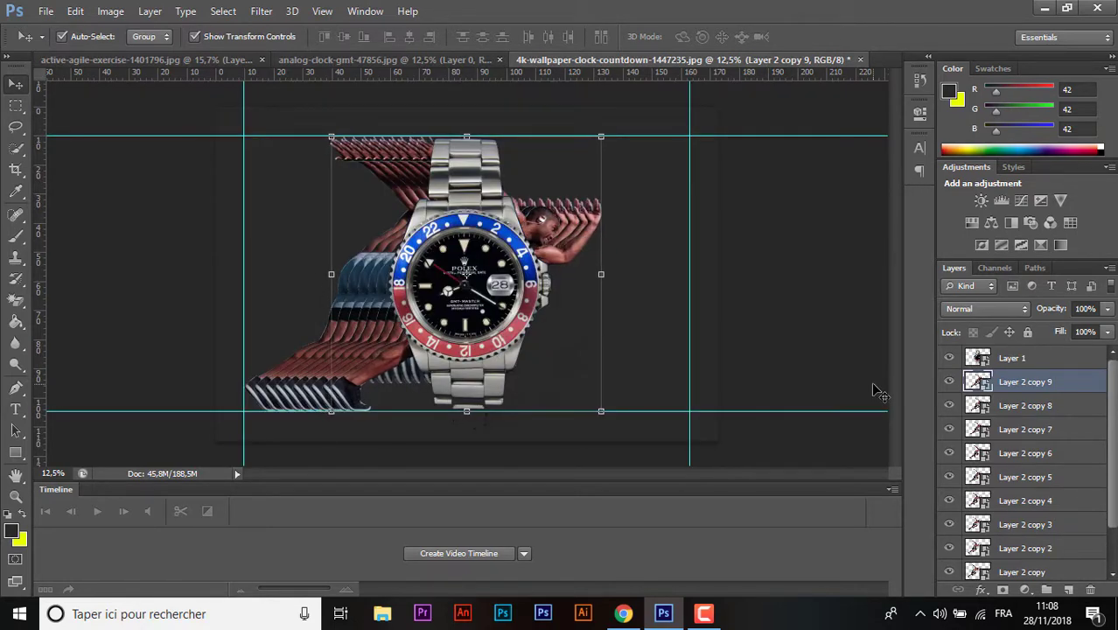
{"action": "key", "text": "shift+Left"}
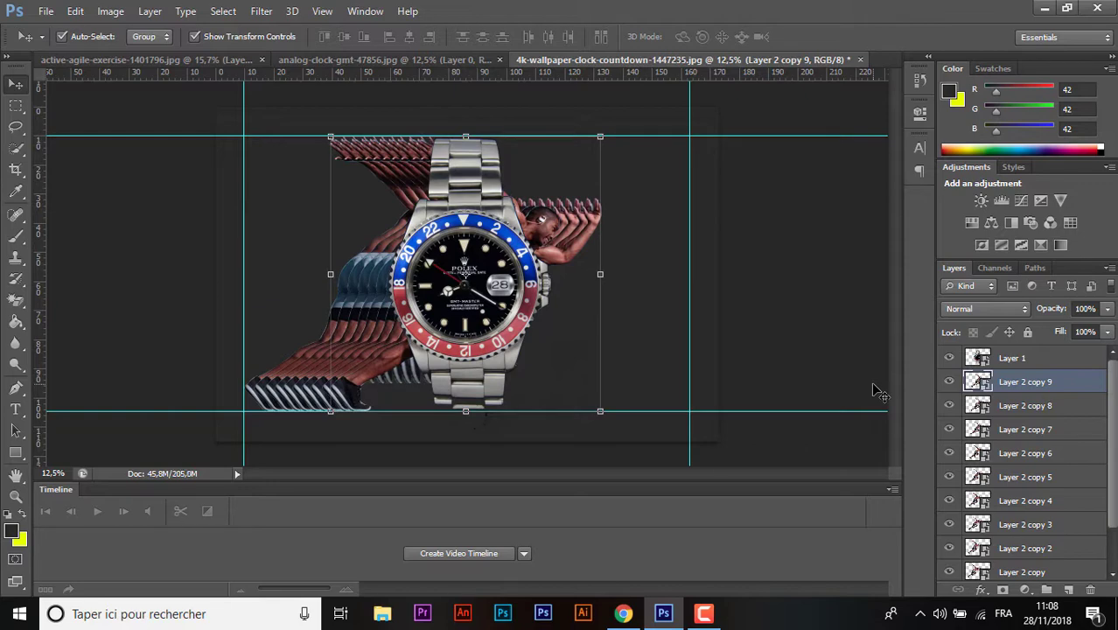
{"action": "key", "text": "ctrl+j"}
{"action": "key", "text": "shift+Right"}
{"action": "key", "text": "shift+Right"}
{"action": "key", "text": "shift+Right"}
{"action": "key", "text": "shift+Right"}
{"action": "key", "text": "shift+Right"}
{"action": "key", "text": "shift+Right"}
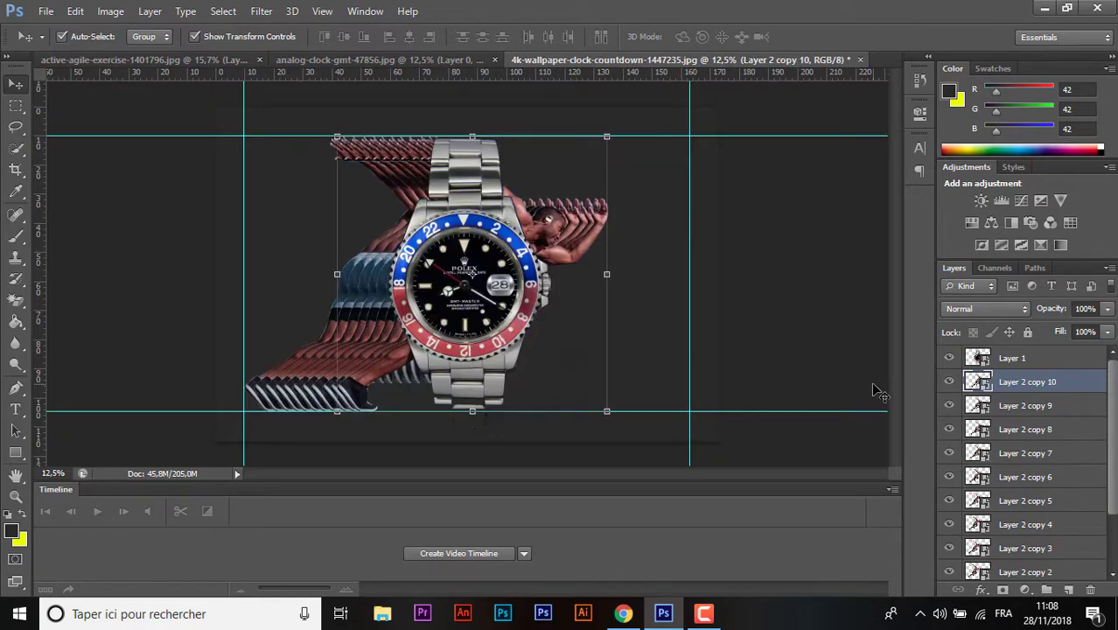
{"action": "key", "text": "shift+Right"}
{"action": "key", "text": "shift+Right"}
{"action": "left_click", "coordinate": [809, 239]}
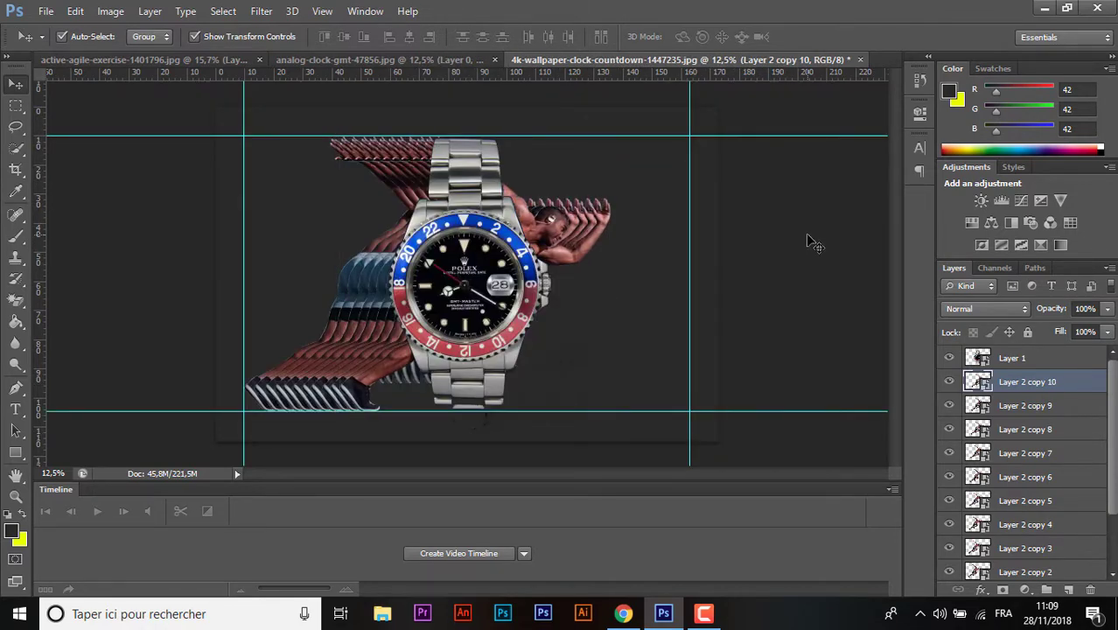
- Set Layer 2 copy 2 to 30% and copy 3 to 40% opacity
{"action": "left_click", "coordinate": [254, 398]}
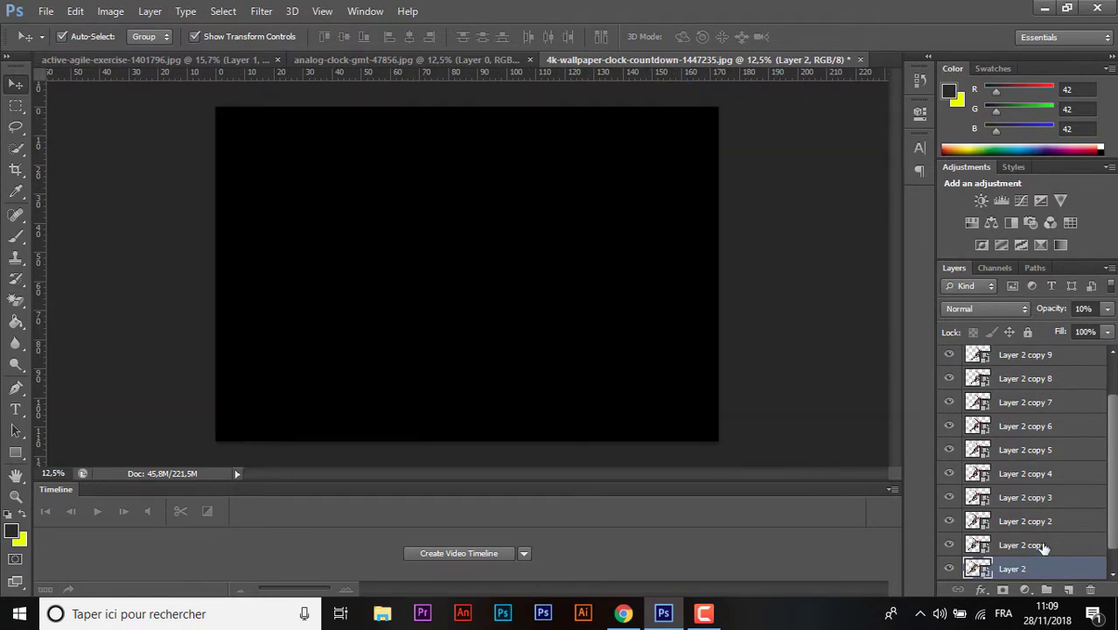
{"action": "left_click", "coordinate": [1032, 545]}
{"action": "left_click", "coordinate": [1087, 309]}
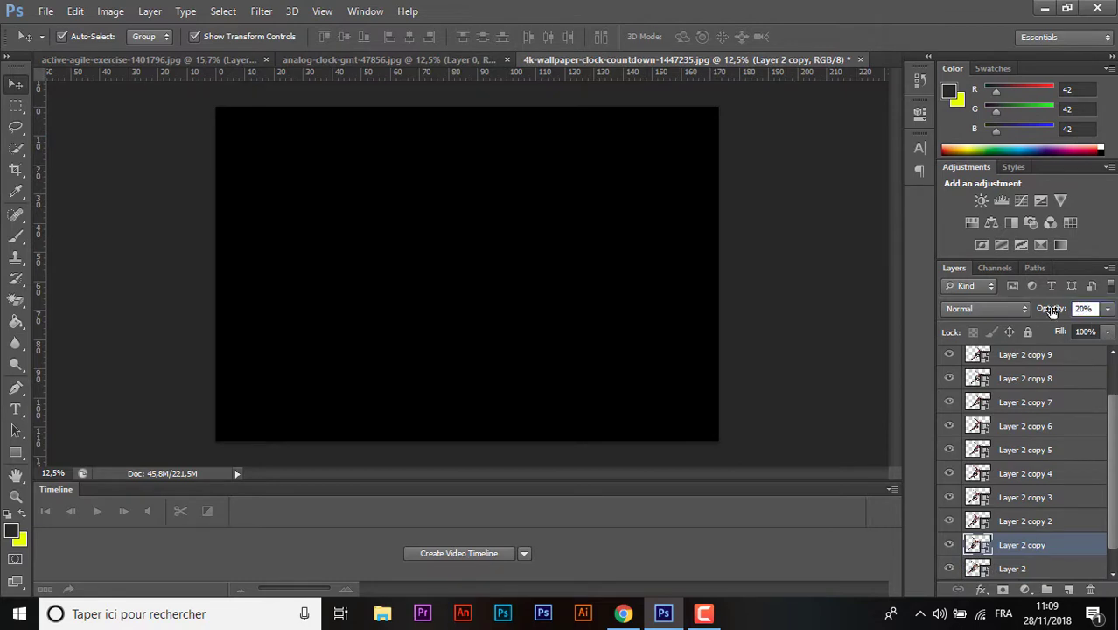
{"action": "left_click", "coordinate": [1012, 521]}
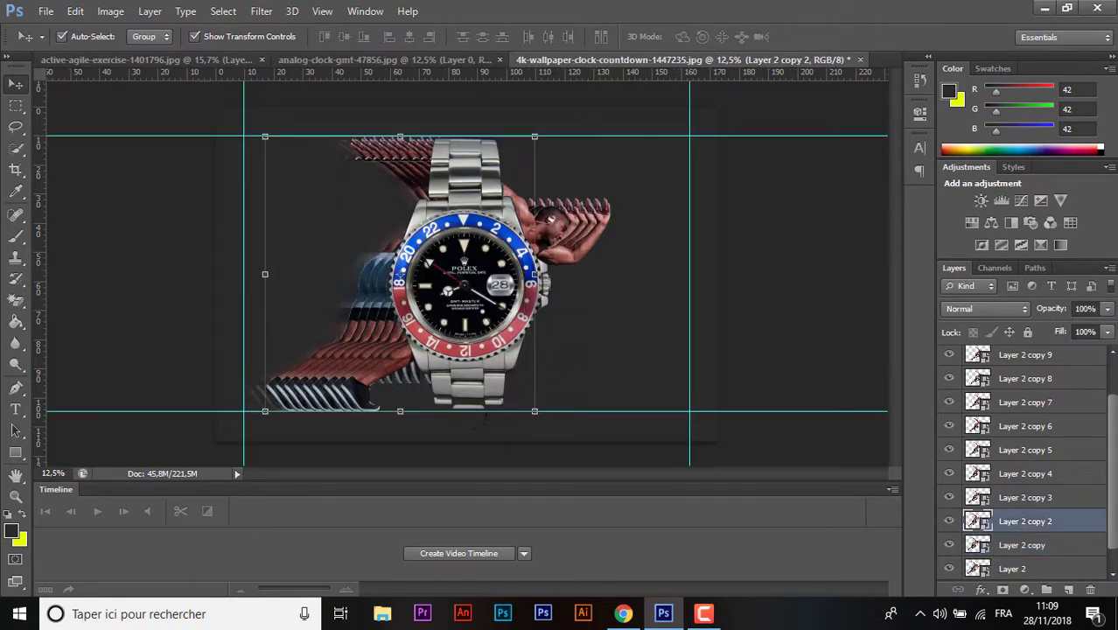
{"action": "left_click", "coordinate": [1086, 308]}
{"action": "type", "text": "30"}
{"action": "key", "text": "Return"}
{"action": "left_click", "coordinate": [1019, 499]}
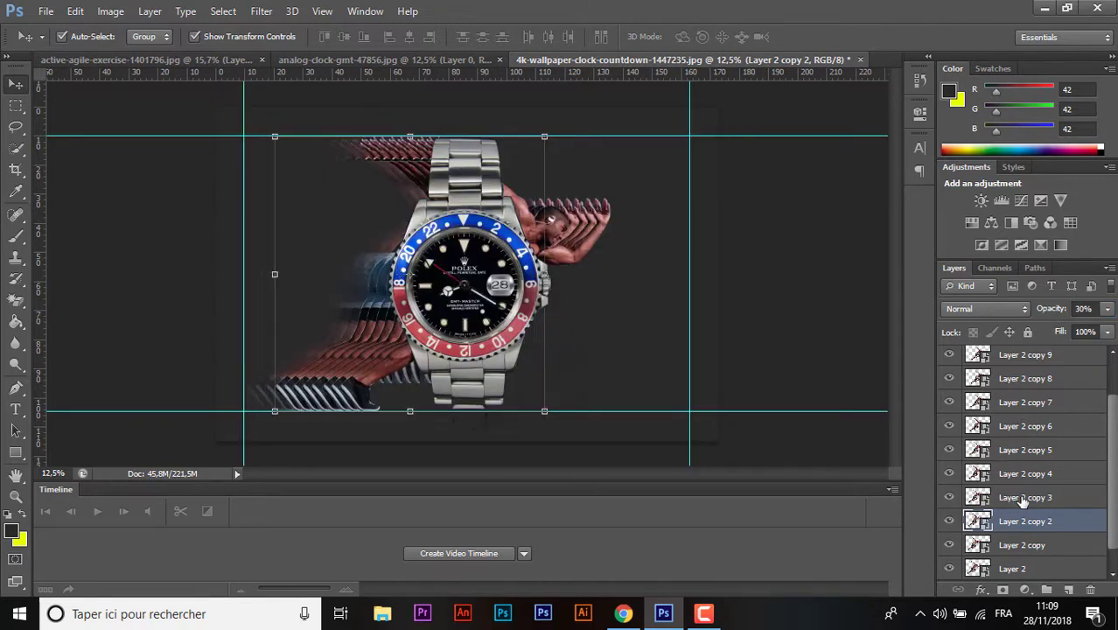
{"action": "left_click", "coordinate": [1079, 308]}
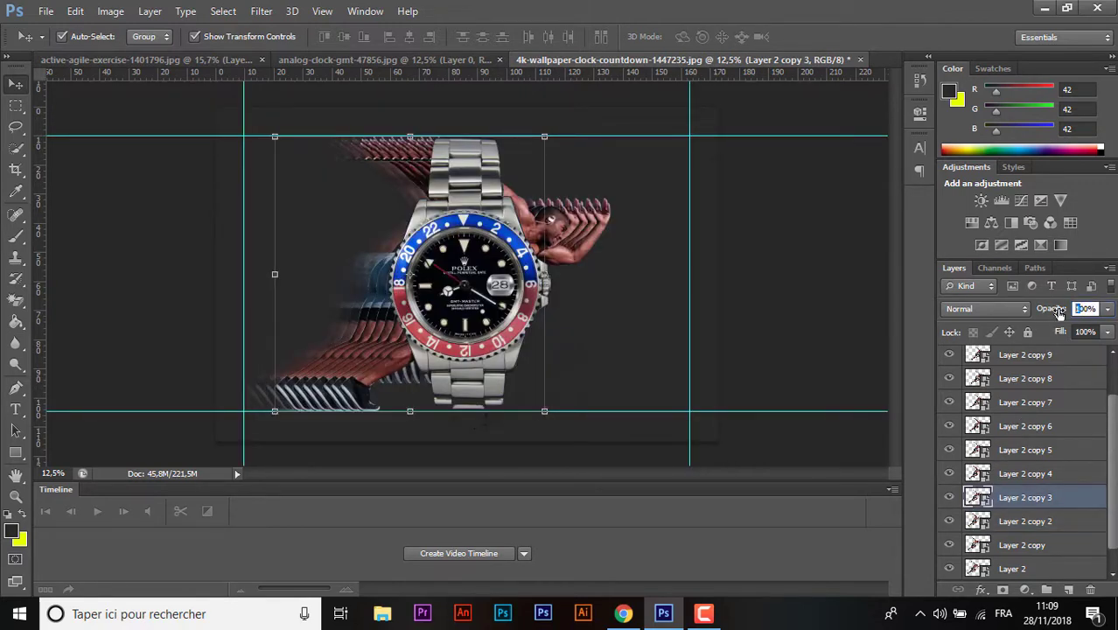
{"action": "type", "text": "40"}
{"action": "key", "text": "Return"}
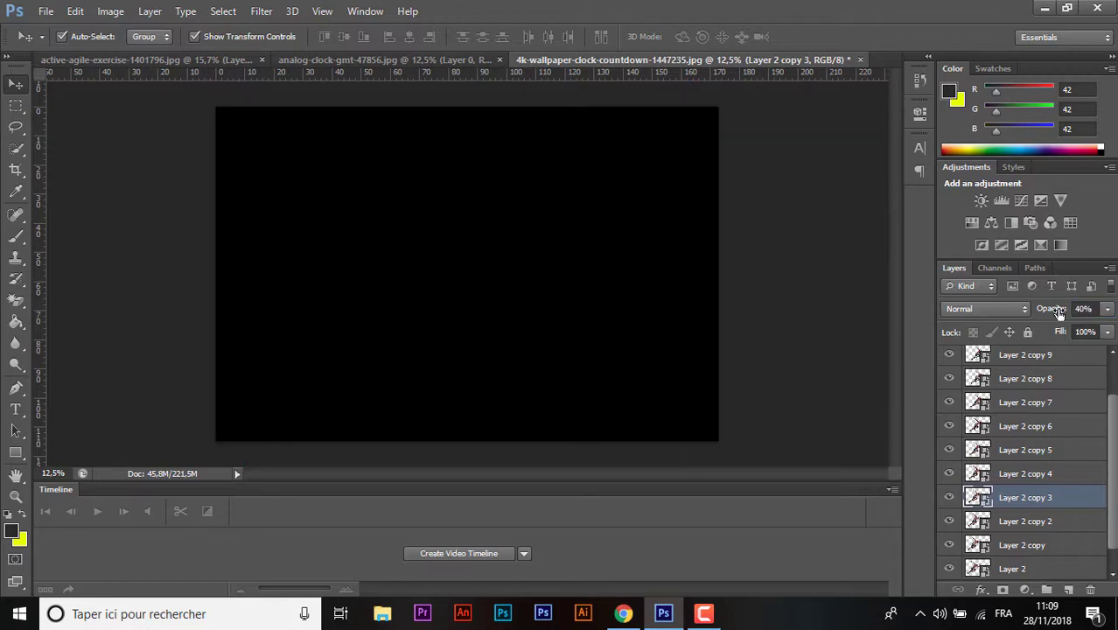
- Set Layer 2 copies 4, 5 and 6 to 50%, 60% and 70% opacity
{"action": "left_click", "coordinate": [1040, 475]}
{"action": "left_click", "coordinate": [1083, 309]}
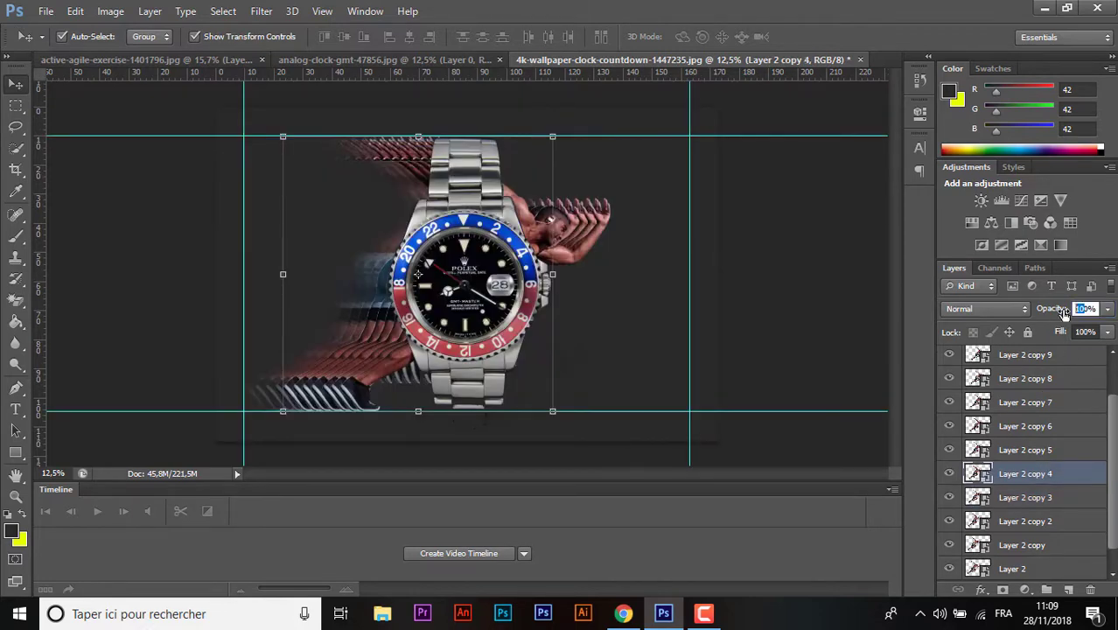
{"action": "type", "text": "50"}
{"action": "key", "text": "Return"}
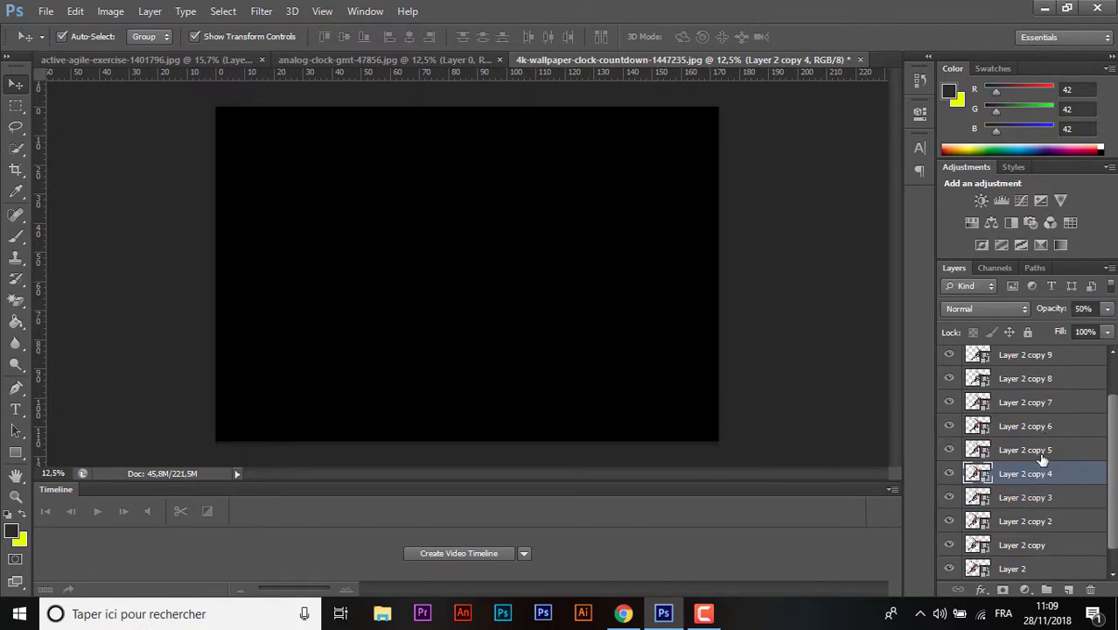
{"action": "left_click", "coordinate": [1032, 450]}
{"action": "left_click", "coordinate": [1082, 309]}
{"action": "type", "text": "60"}
{"action": "key", "text": "Return"}
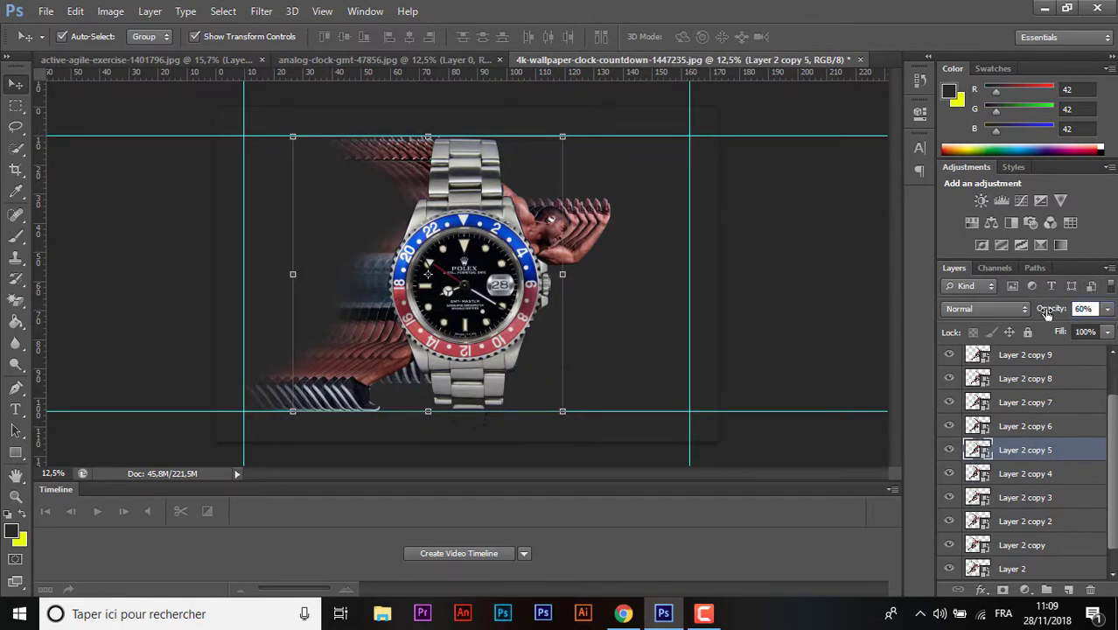
{"action": "left_click", "coordinate": [1042, 432]}
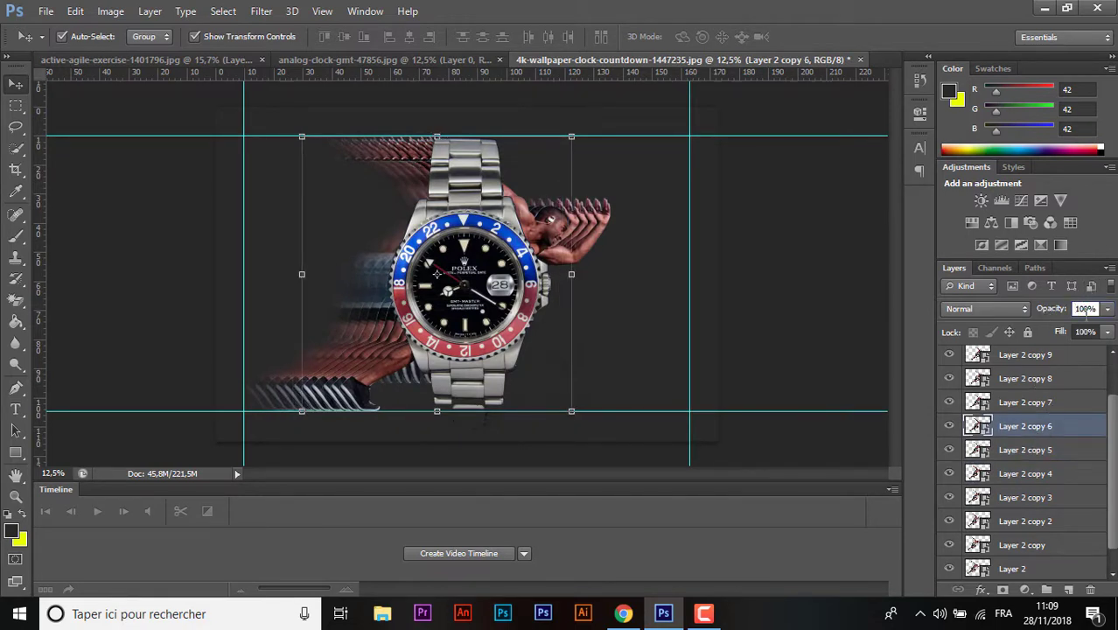
{"action": "type", "text": "70"}
{"action": "key", "text": "Return"}
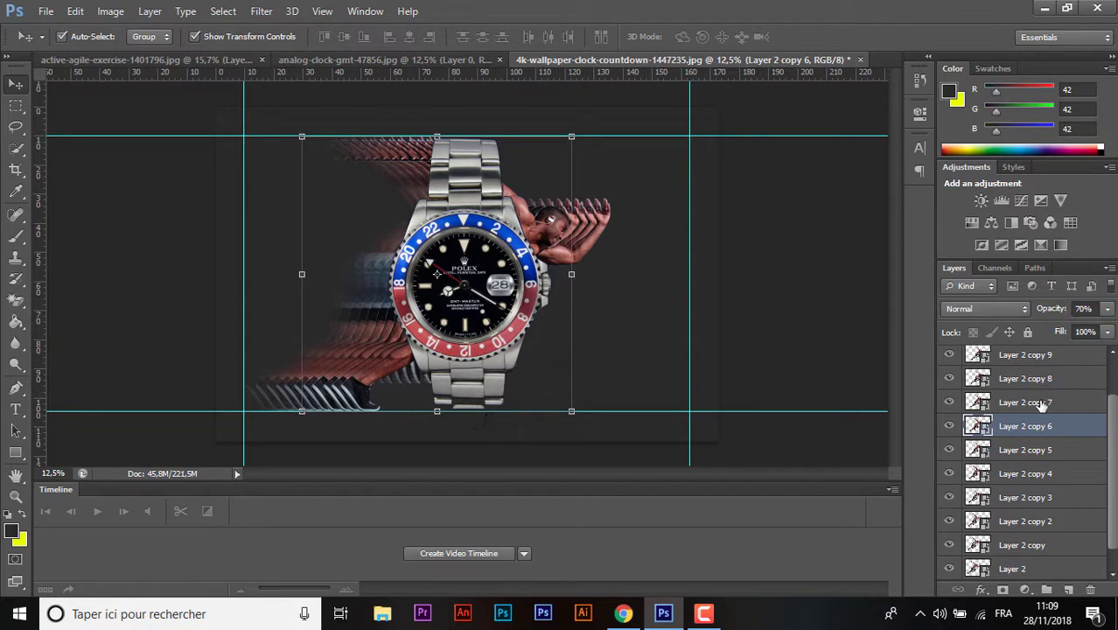
- Set Layer 2 copies 7 and 8 to 80% and 90% opacity
{"action": "left_click", "coordinate": [1042, 404]}
{"action": "left_click", "coordinate": [1085, 308]}
{"action": "type", "text": "80"}
{"action": "key", "text": "Return"}
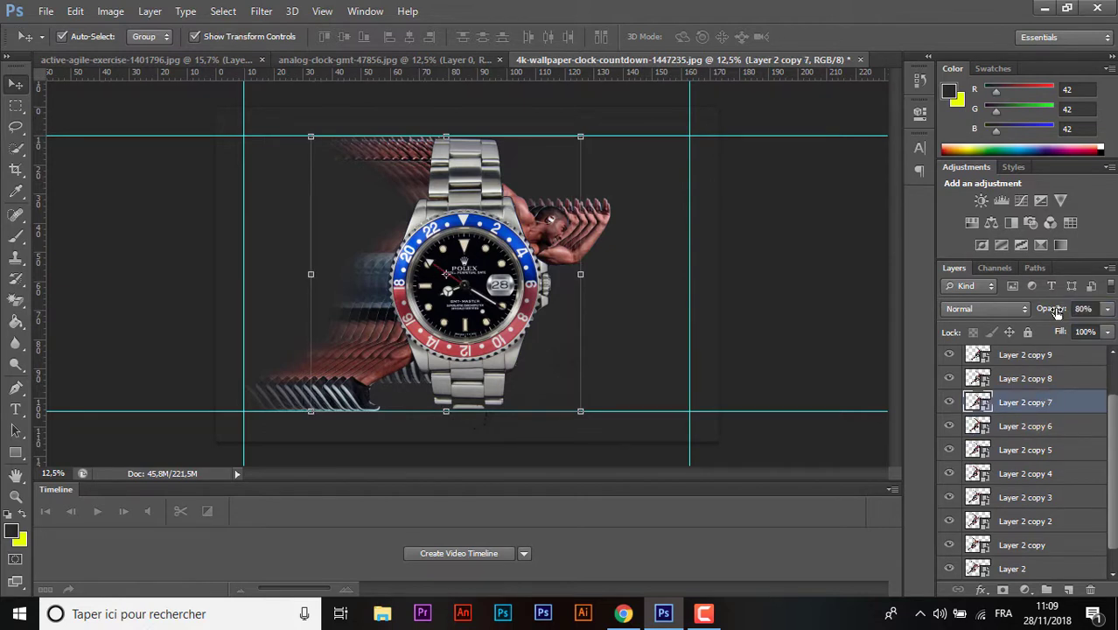
{"action": "left_click", "coordinate": [1056, 378]}
{"action": "left_click", "coordinate": [1083, 308]}
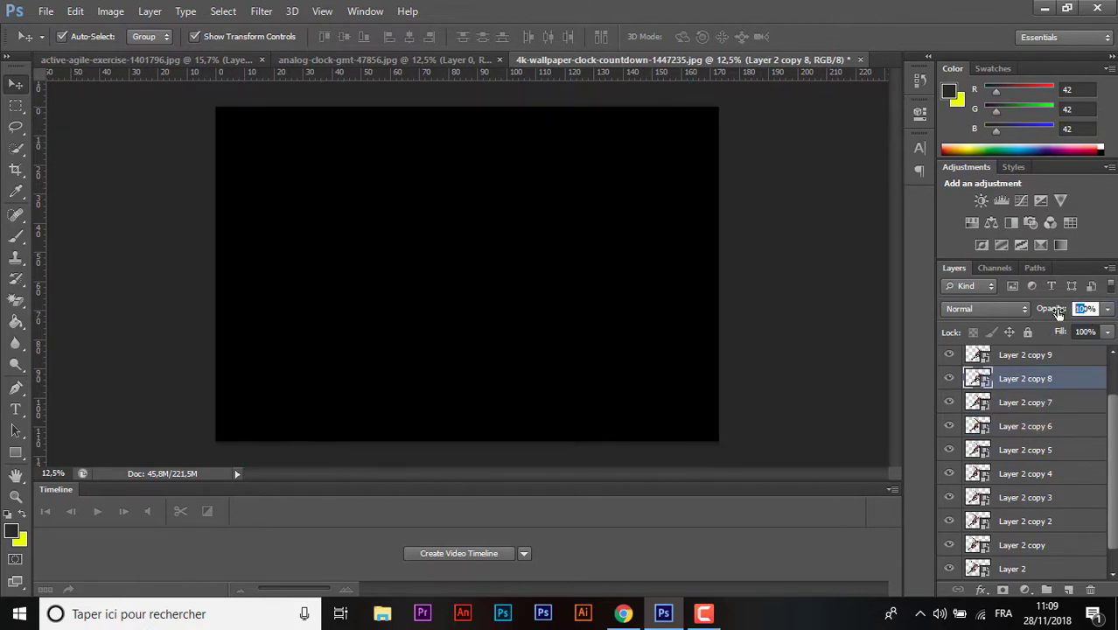
{"action": "type", "text": "90"}
{"action": "key", "text": "Return"}
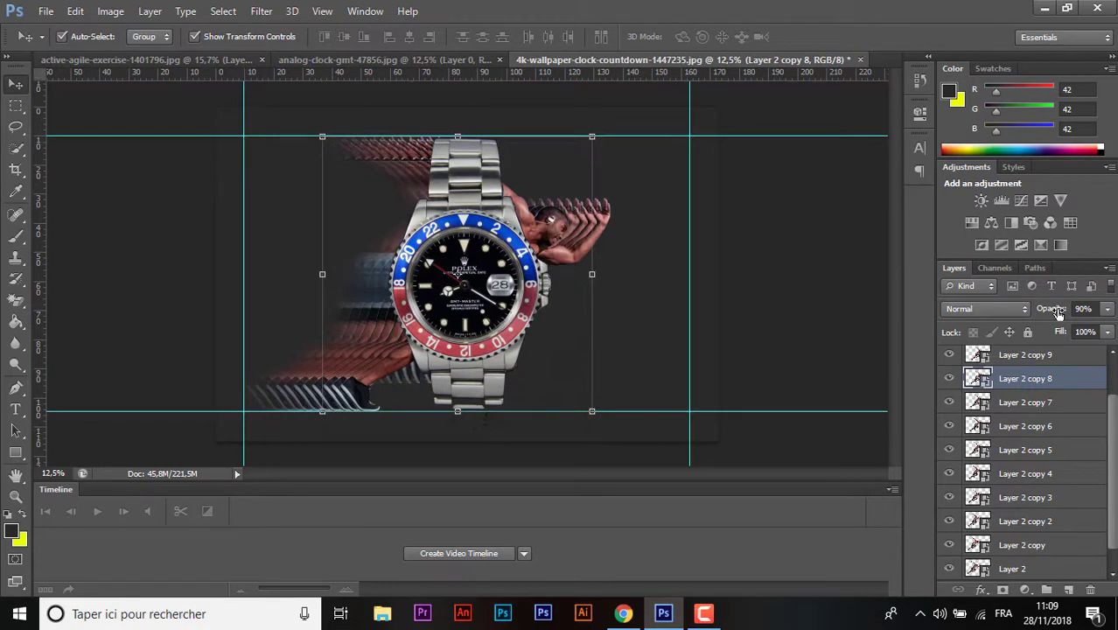
- Set Layer 2 copy 9 to 95% opacity and fit the whole composite on screen
{"action": "scroll", "coordinate": [1113, 416], "scroll_direction": "up", "scroll_amount": 1}
{"action": "scroll", "coordinate": [1113, 416], "scroll_direction": "up", "scroll_amount": 1}
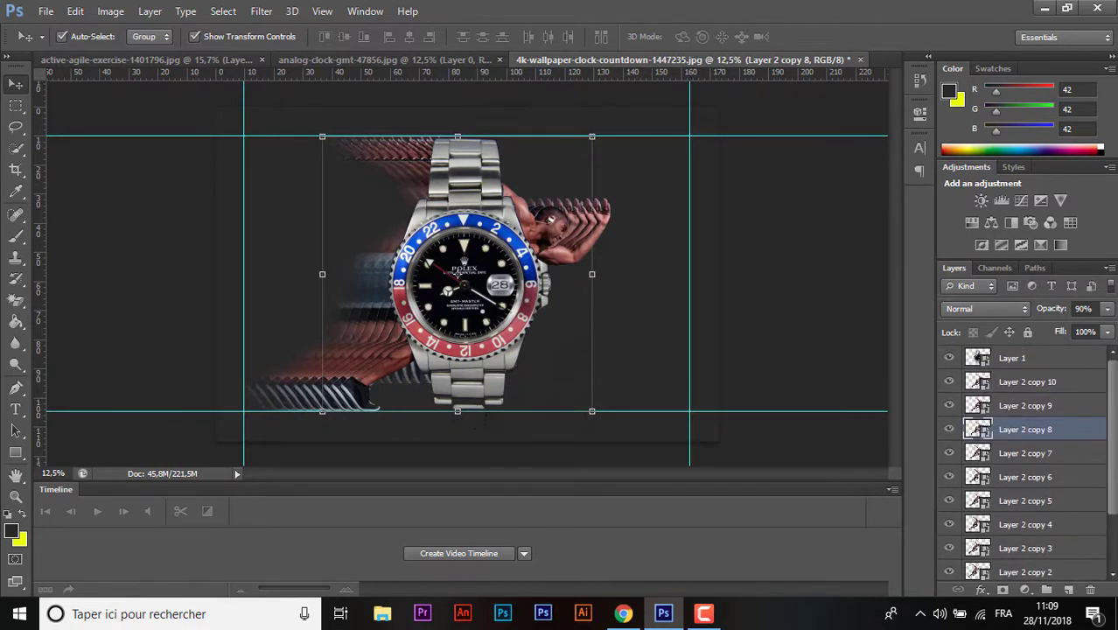
{"action": "left_click", "coordinate": [1056, 405]}
{"action": "left_click", "coordinate": [1084, 308]}
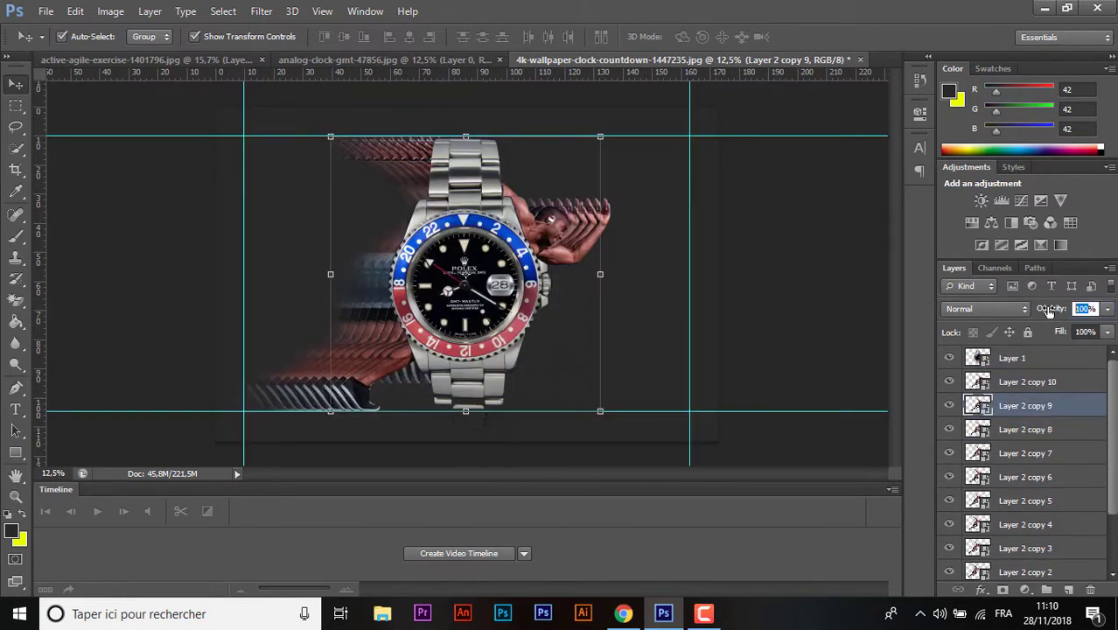
{"action": "left_click_drag", "start_coordinate": [1049, 312], "coordinate": [1044, 312]}
{"action": "left_click", "coordinate": [1048, 388]}
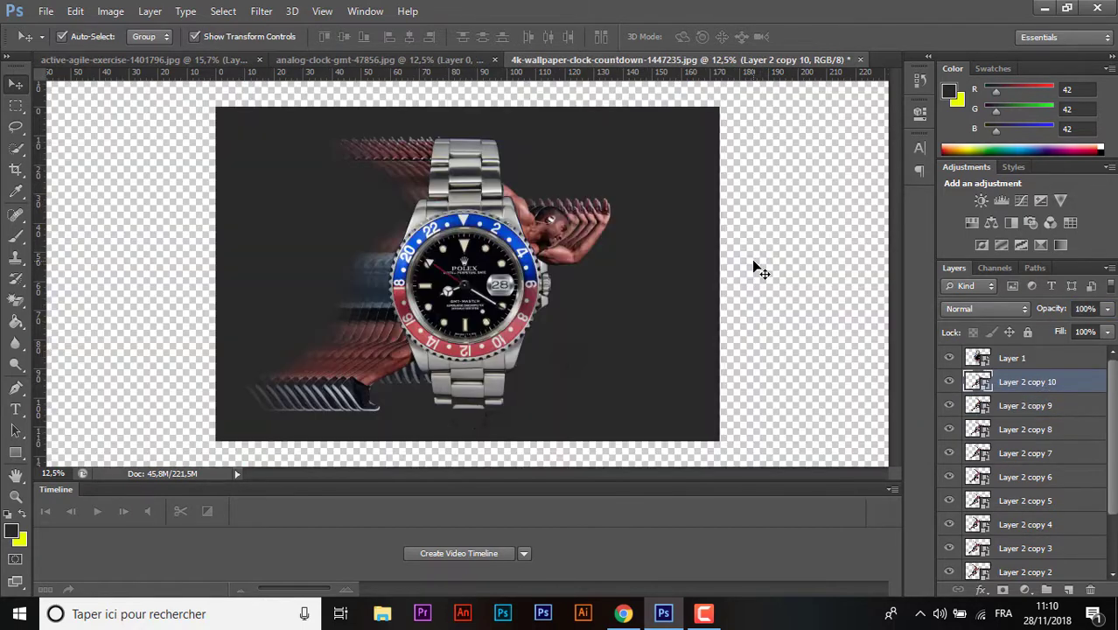
{"action": "left_click", "coordinate": [751, 259]}
{"action": "key", "text": "ctrl+minus"}
{"action": "key", "text": "ctrl+0"}
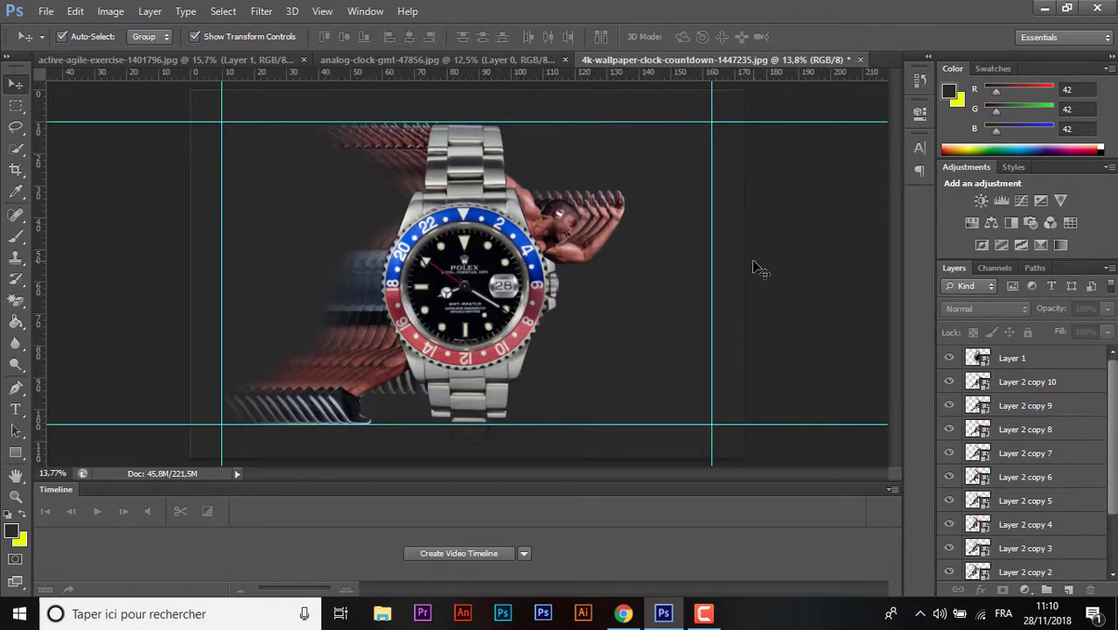
- Merge the faded sprinter copies, excluding copy 10, into a single trail layer
{"action": "left_click_drag", "start_coordinate": [228, 225], "coordinate": [382, 363]}
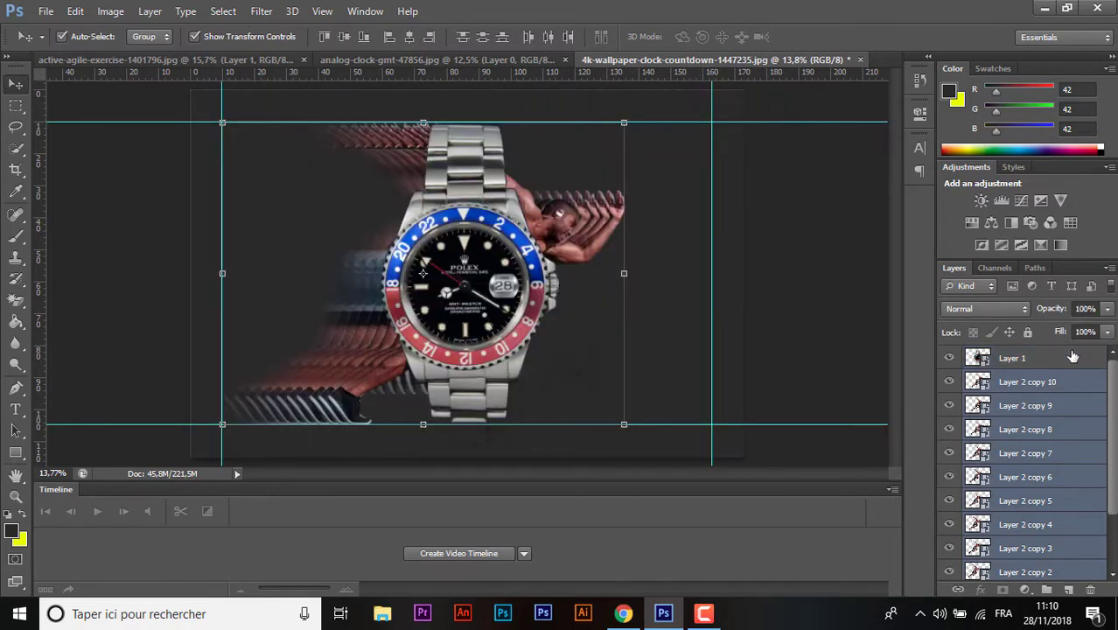
{"action": "left_click", "coordinate": [1039, 383], "text": "ctrl"}
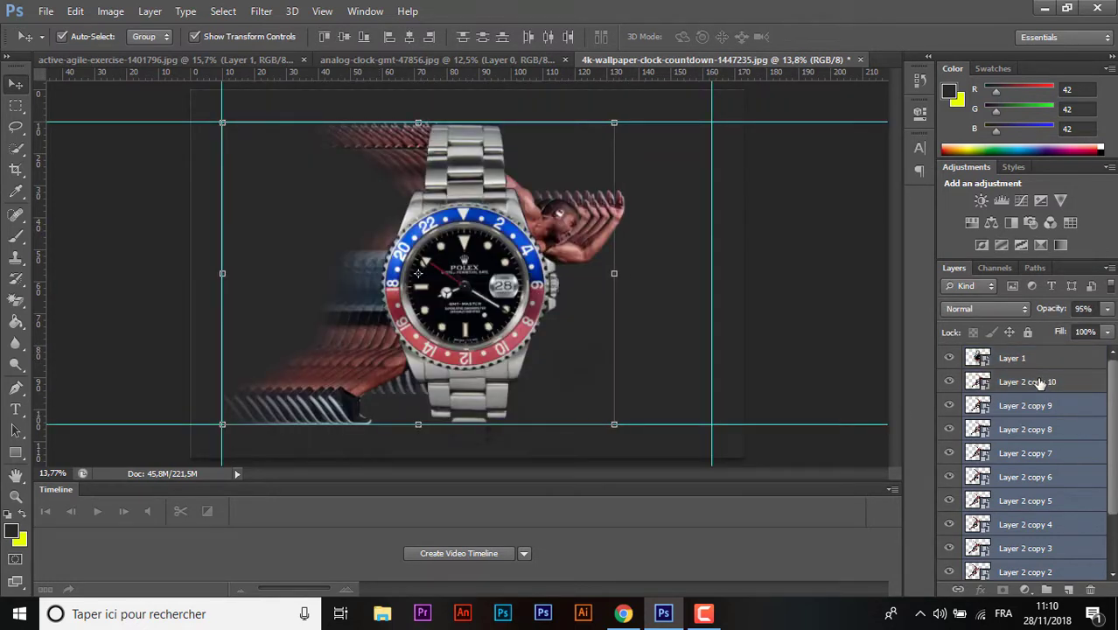
{"action": "left_click", "coordinate": [949, 405]}
{"action": "left_click", "coordinate": [949, 405]}
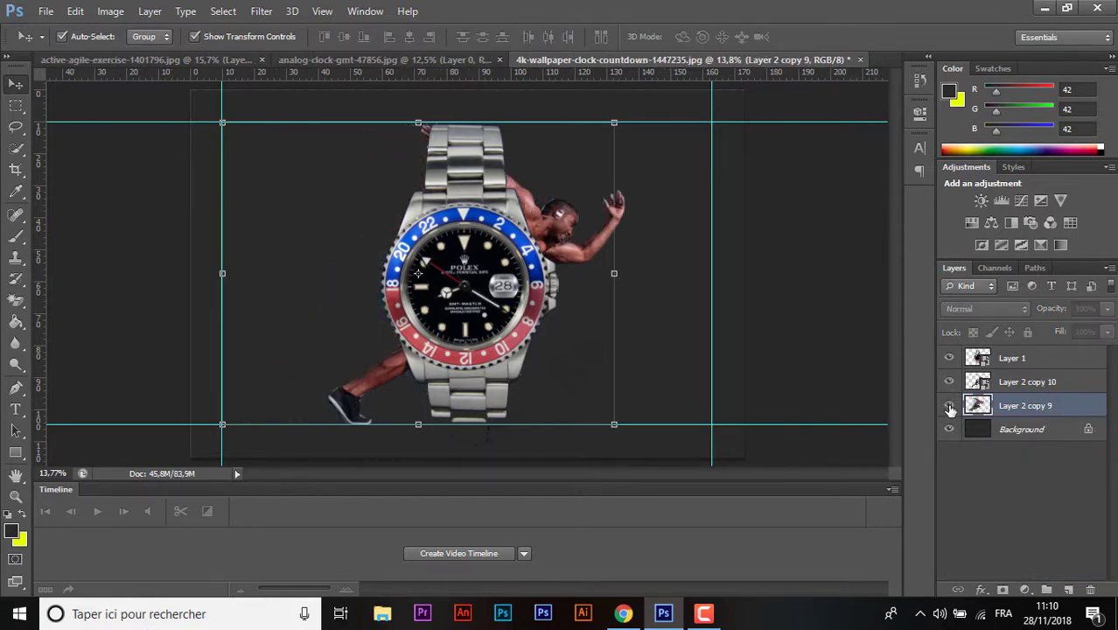
{"action": "left_click", "coordinate": [775, 263]}
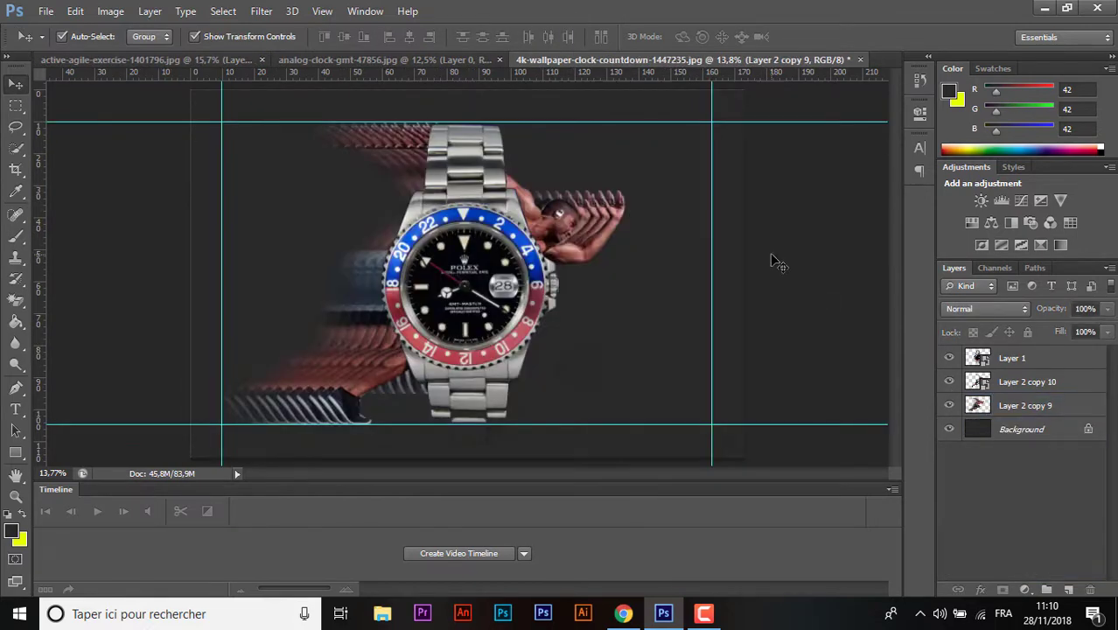
- Scale the watch down to roughly 61% of its size
{"action": "left_click", "coordinate": [516, 281]}
{"action": "key", "text": "ctrl+t"}
{"action": "mouse_move", "coordinate": [569, 128]}
{"action": "left_mouse_down"}
{"action": "mouse_move", "coordinate": [540, 166]}
{"action": "mouse_move", "coordinate": [548, 158]}
{"action": "left_mouse_up"}
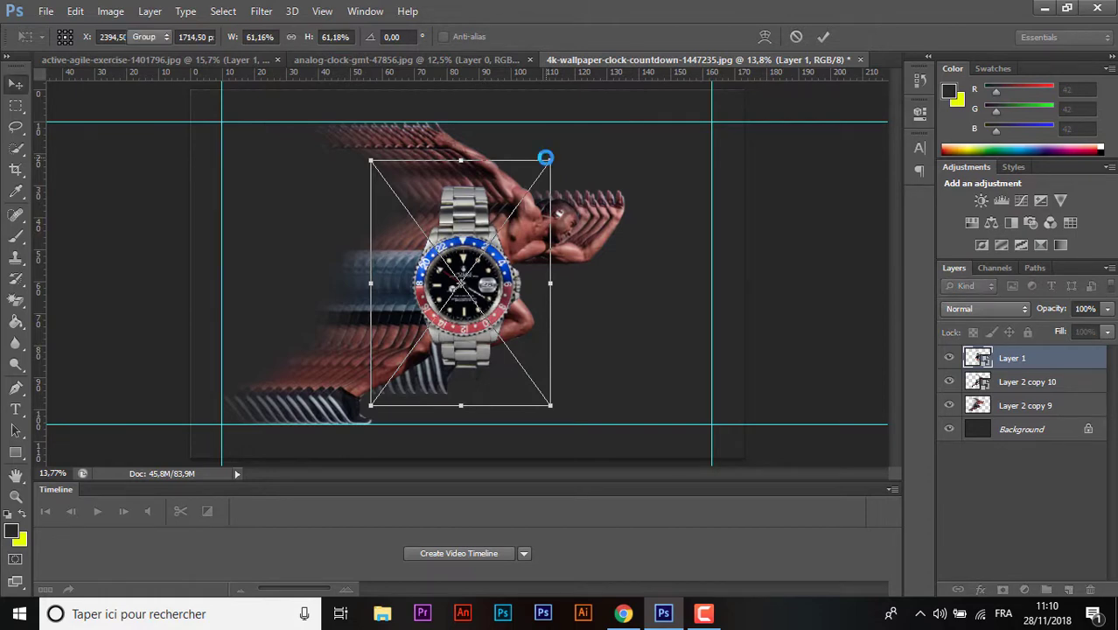
{"action": "key", "text": "Return"}
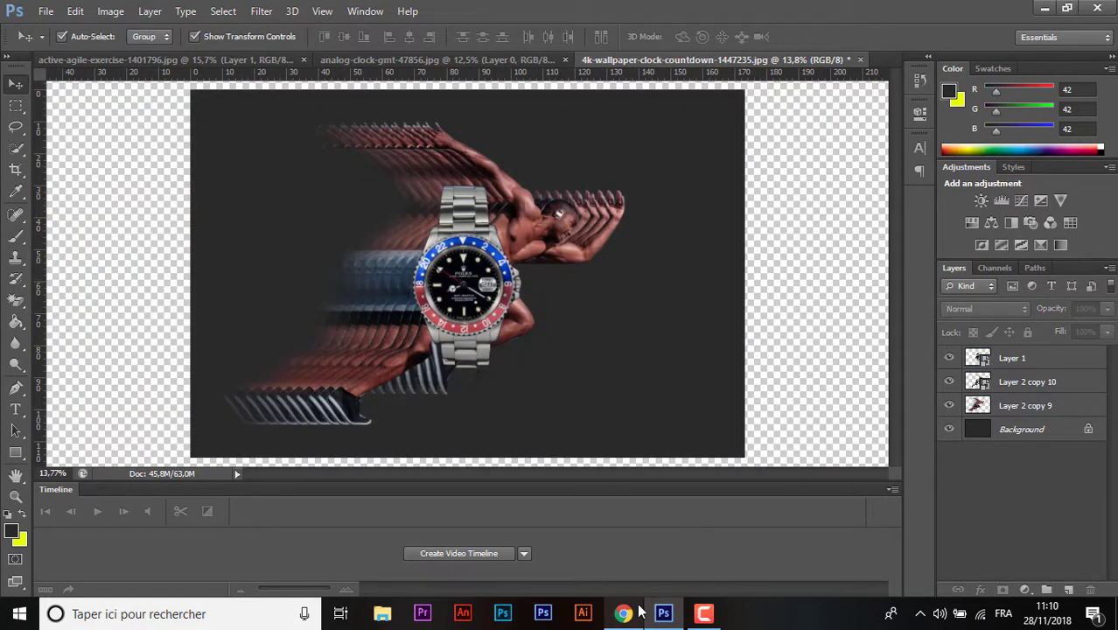
{"action": "left_click", "coordinate": [417, 271]}
- Apply Glowing Edges to the trail layer with Edge Brightness 4 and Smoothness 7
{"action": "left_click", "coordinate": [262, 10]}
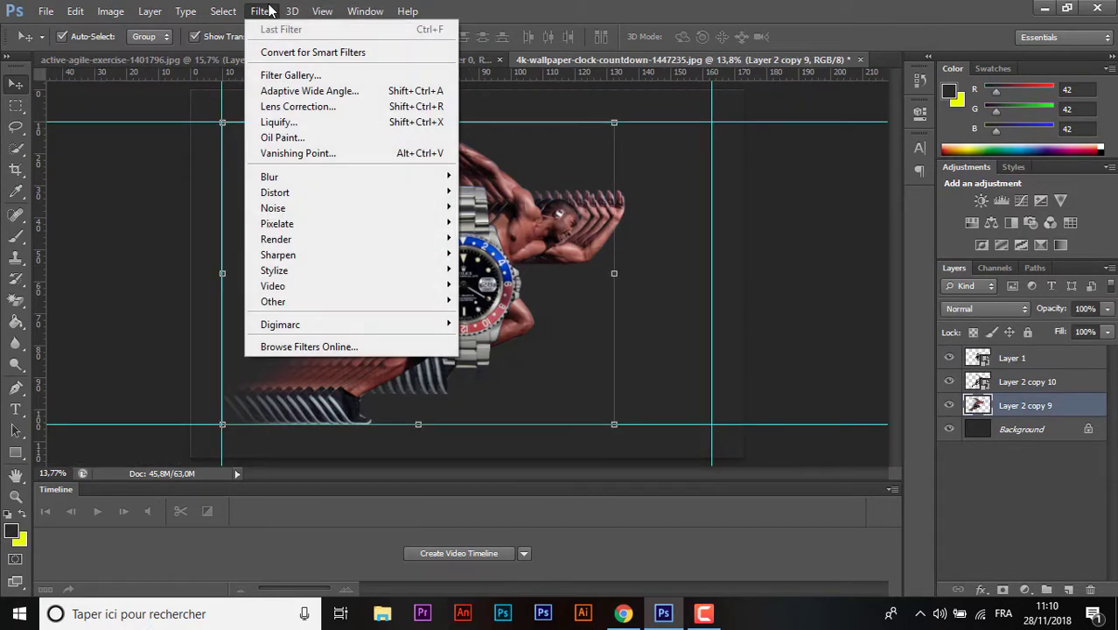
{"action": "left_click", "coordinate": [282, 74]}
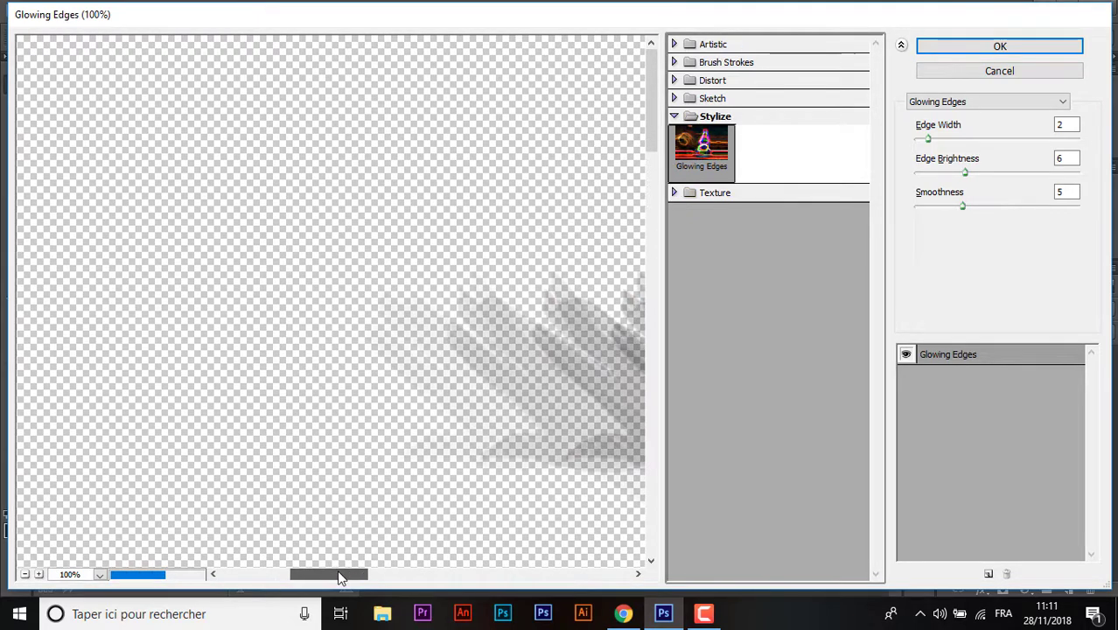
{"action": "left_click_drag", "start_coordinate": [270, 578], "coordinate": [412, 578]}
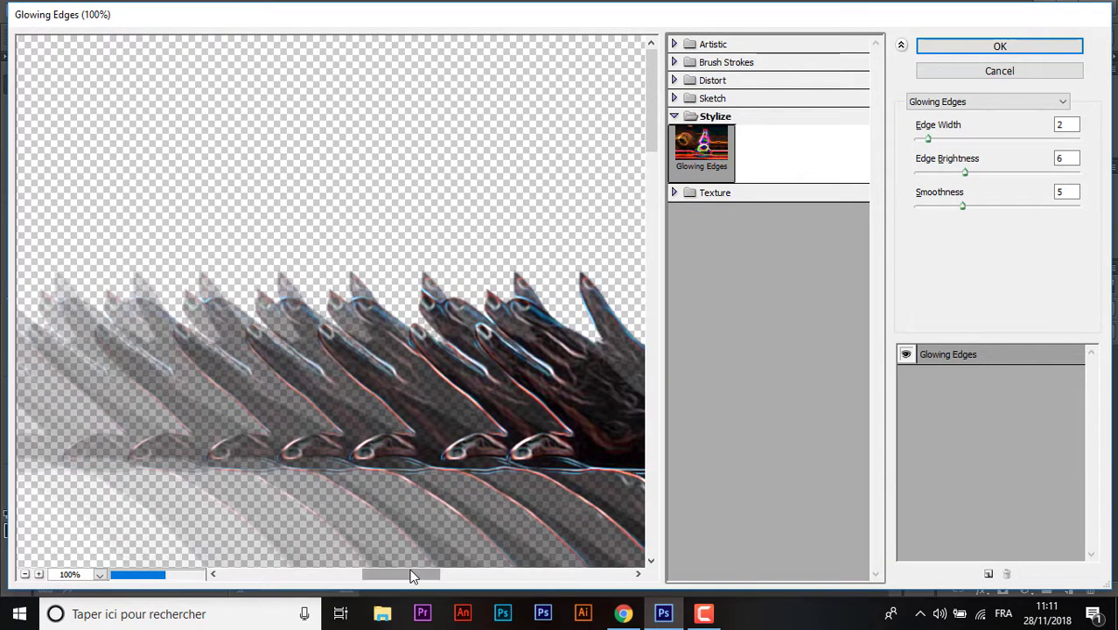
{"action": "left_click_drag", "start_coordinate": [965, 171], "coordinate": [942, 173]}
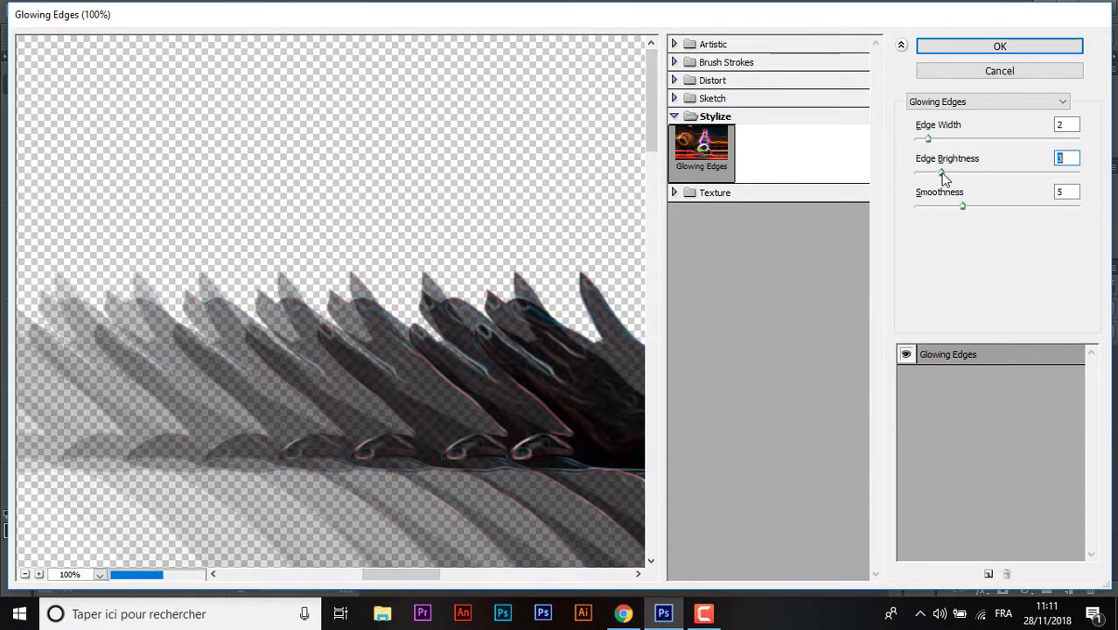
{"action": "left_click_drag", "start_coordinate": [944, 174], "coordinate": [981, 206]}
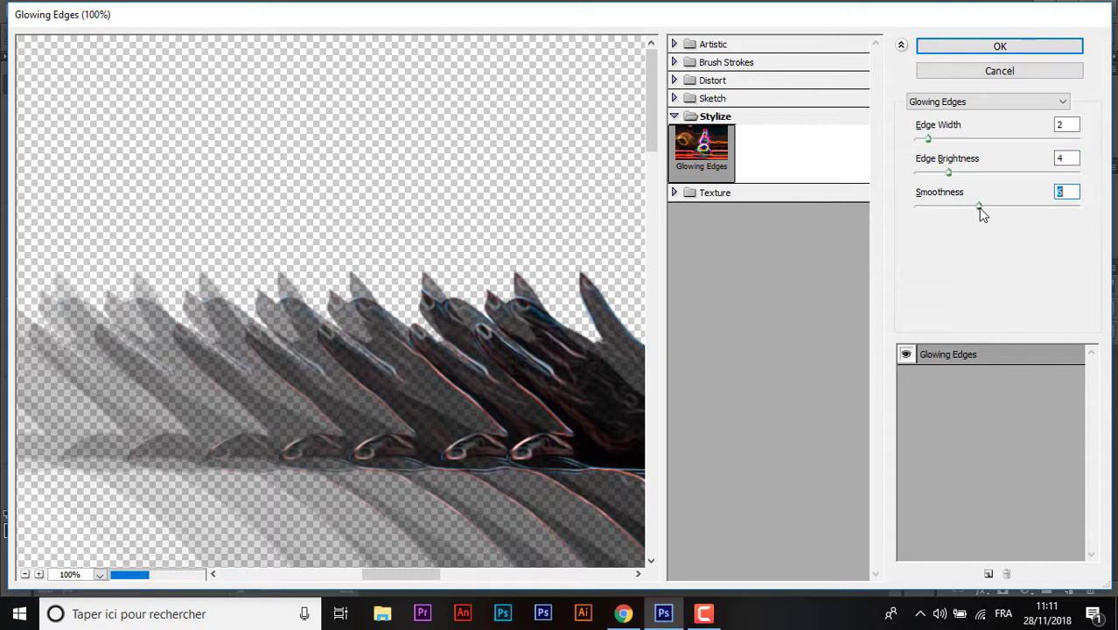
{"action": "left_click", "coordinate": [997, 48]}
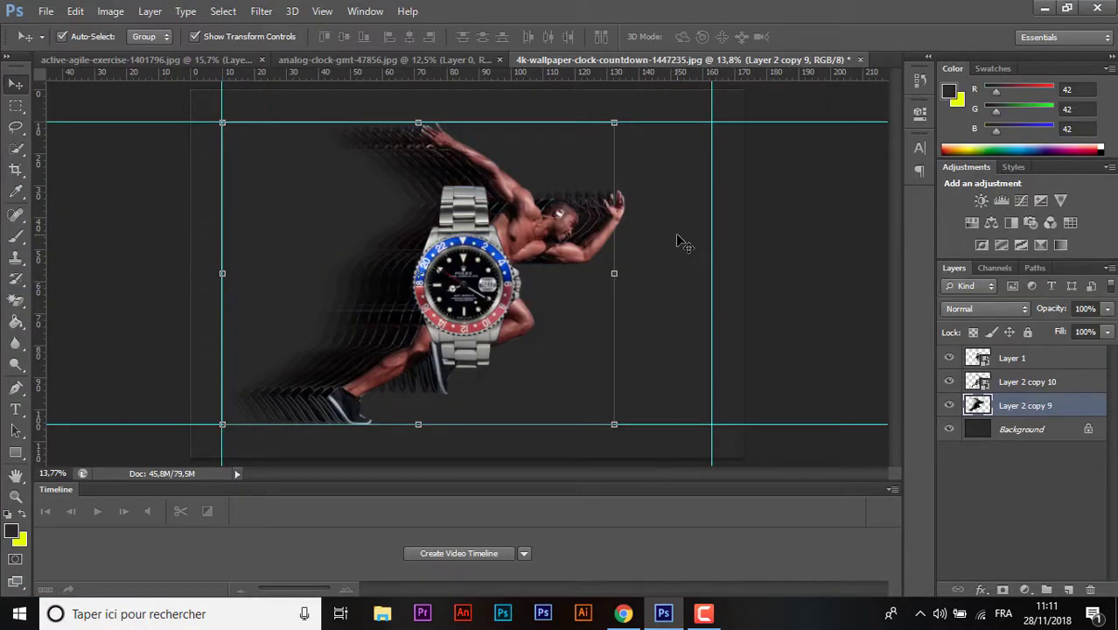
- Set the Layer 2 copy 9 trail layer's blend mode to Screen
{"action": "left_click", "coordinate": [978, 309]}
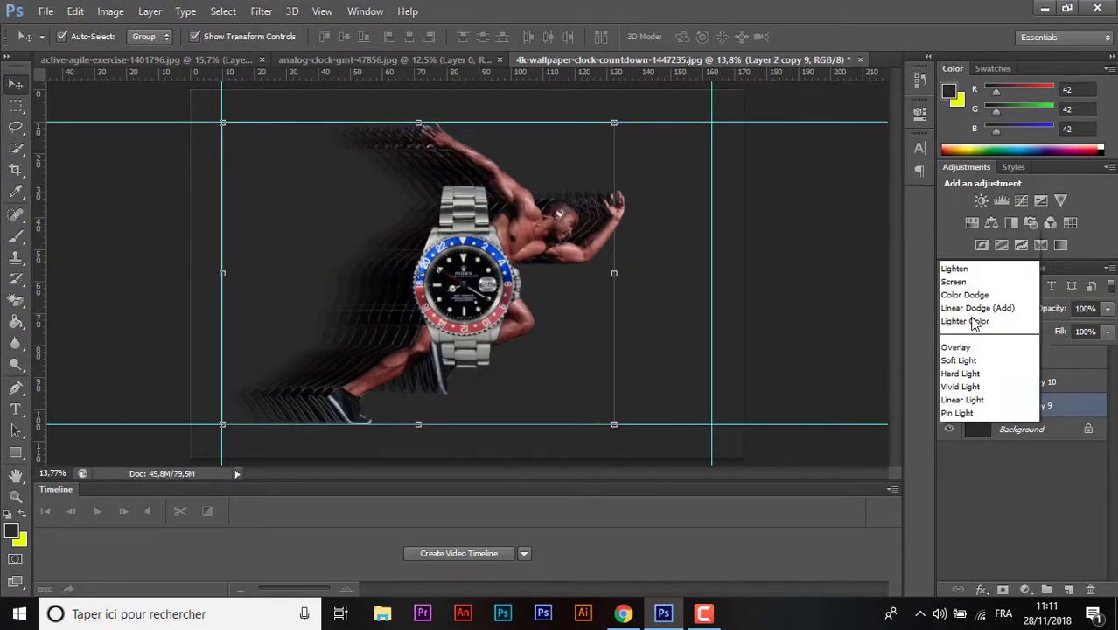
{"action": "left_click", "coordinate": [1006, 70]}
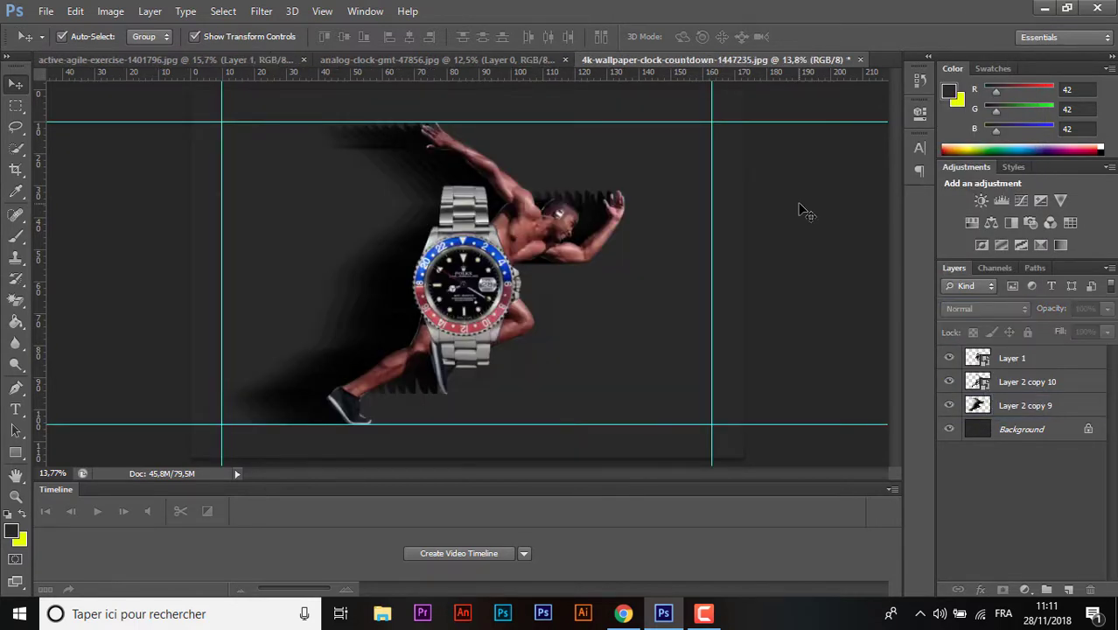
{"action": "left_click", "coordinate": [1010, 405]}
{"action": "left_click", "coordinate": [984, 309]}
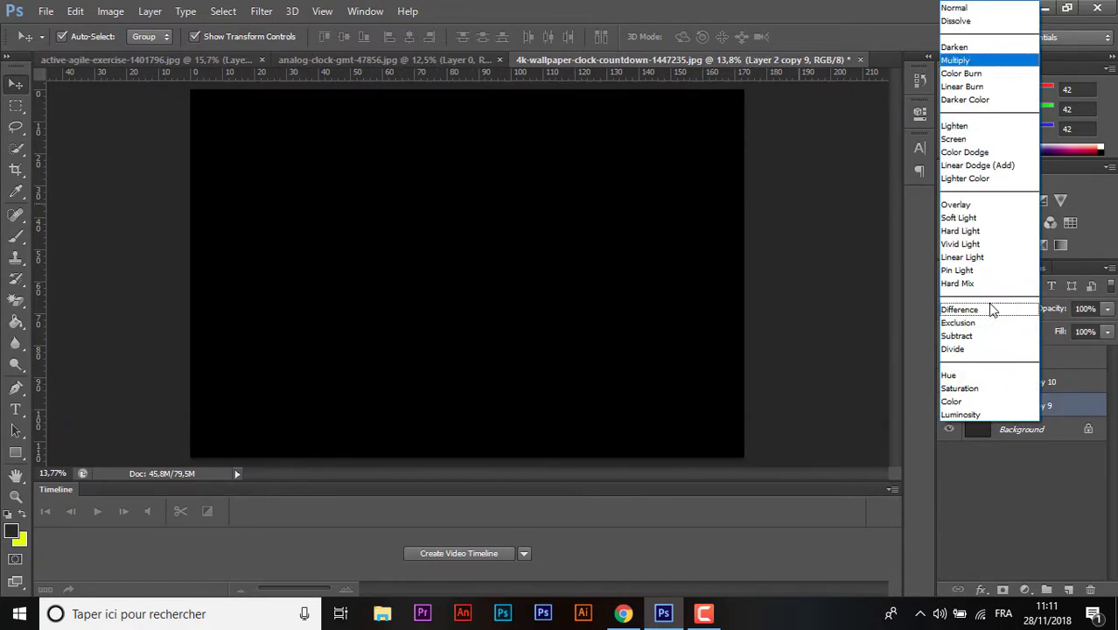
{"action": "left_click", "coordinate": [1010, 140]}
{"action": "left_click", "coordinate": [731, 300]}
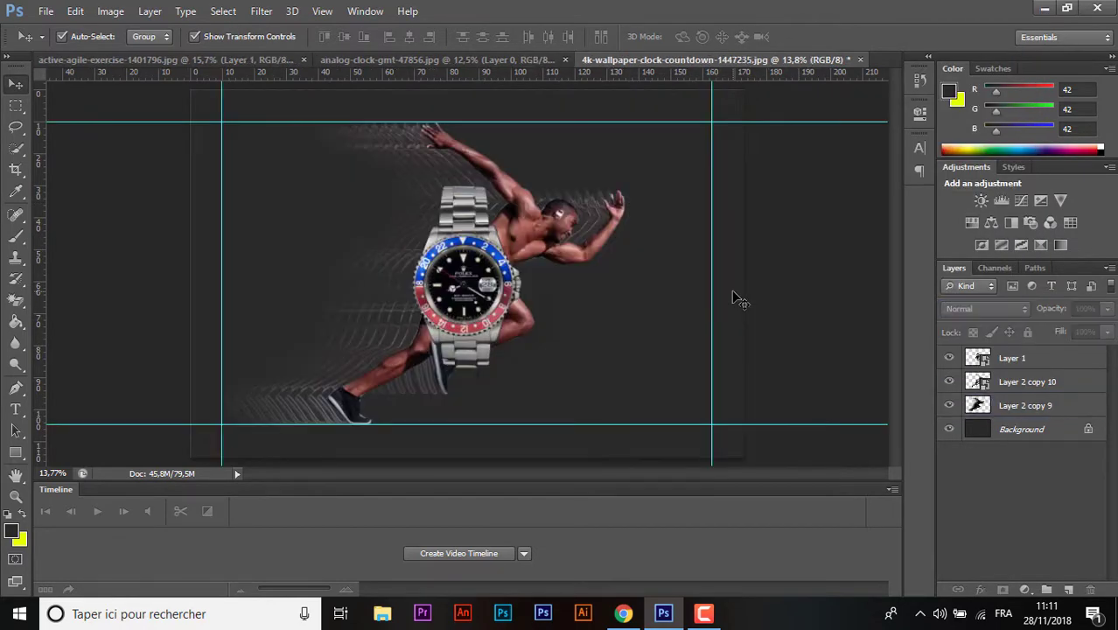
- Fit the image on screen and nudge the watch slightly right and down
{"action": "key", "text": "ctrl+minus"}
{"action": "key", "text": "ctrl+minus"}
{"action": "key", "text": "ctrl+0"}
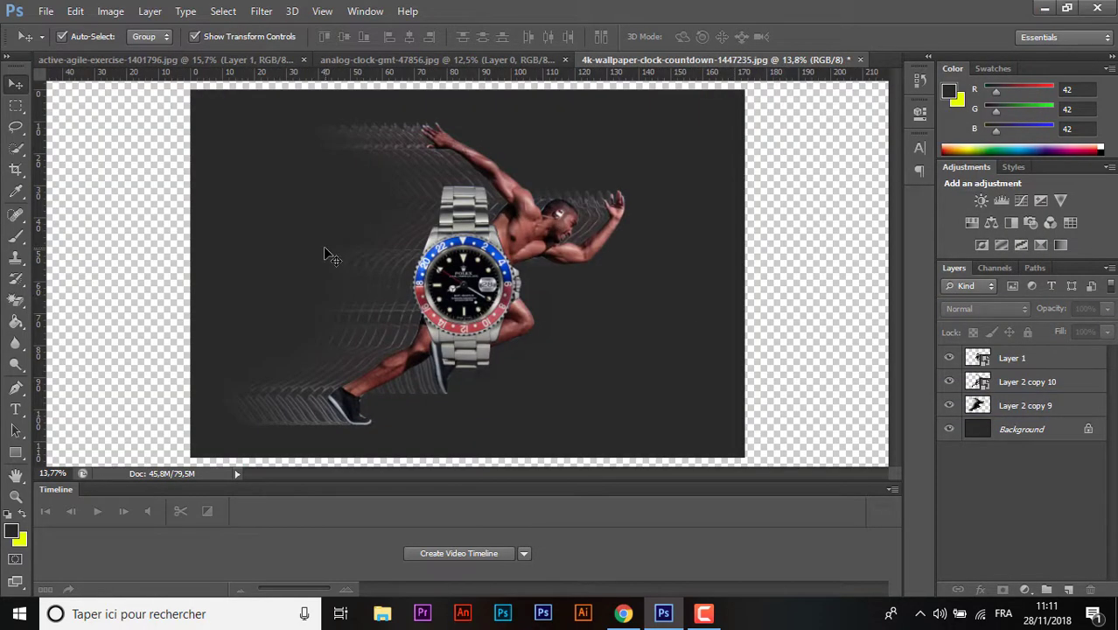
{"action": "left_click_drag", "start_coordinate": [492, 317], "coordinate": [507, 326]}
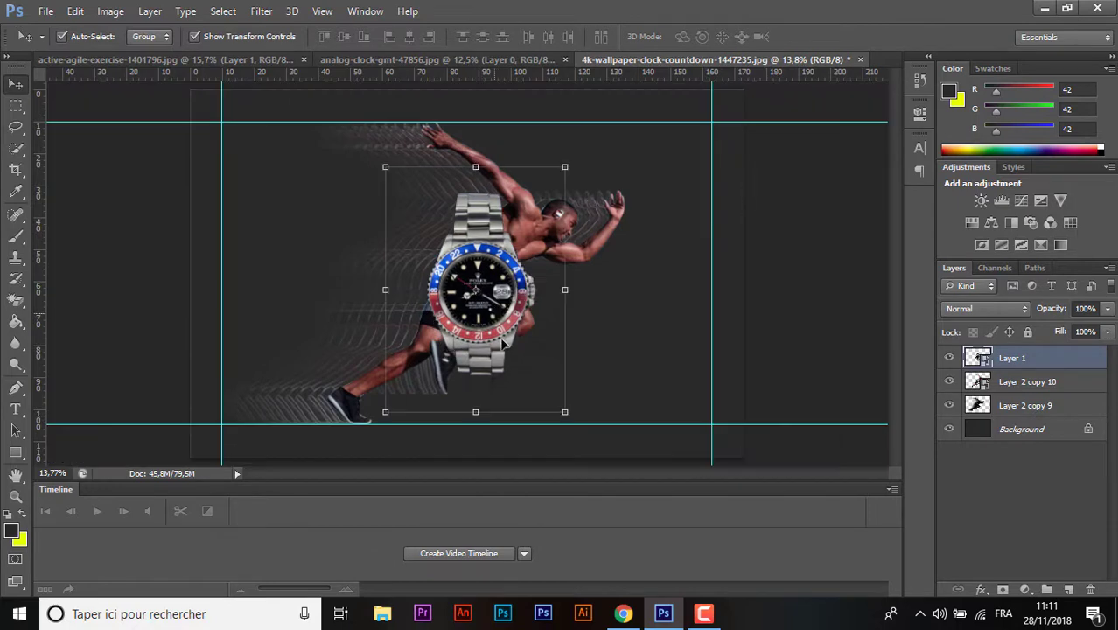
- Move the watch over the sprinter's hip and enlarge it to about 69%
{"action": "left_click_drag", "start_coordinate": [501, 338], "coordinate": [487, 363]}
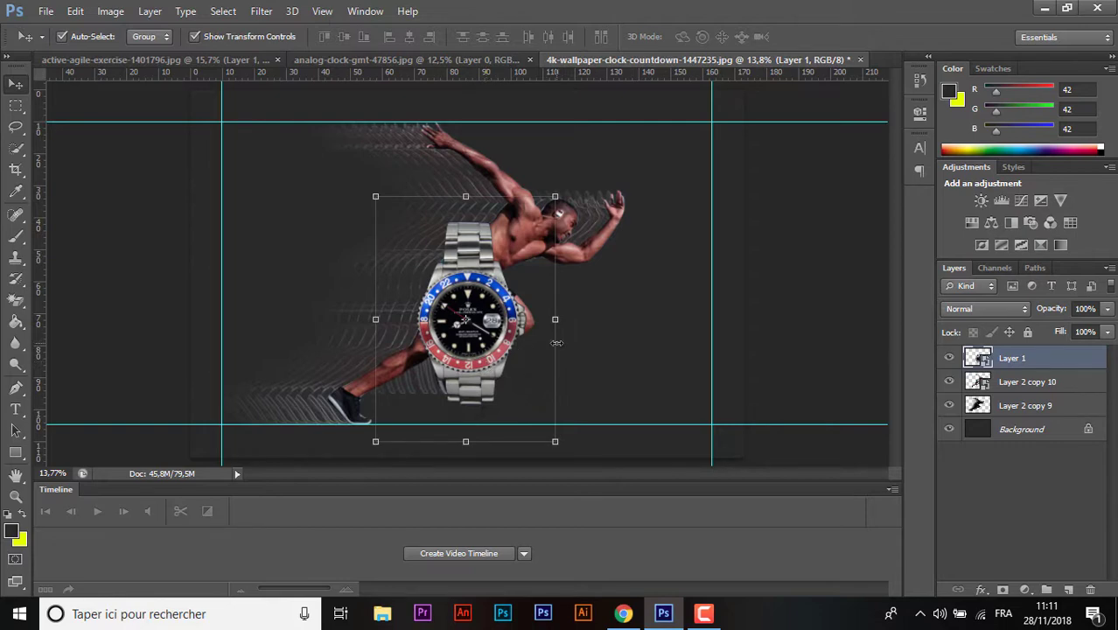
{"action": "key", "text": "ctrl+plus"}
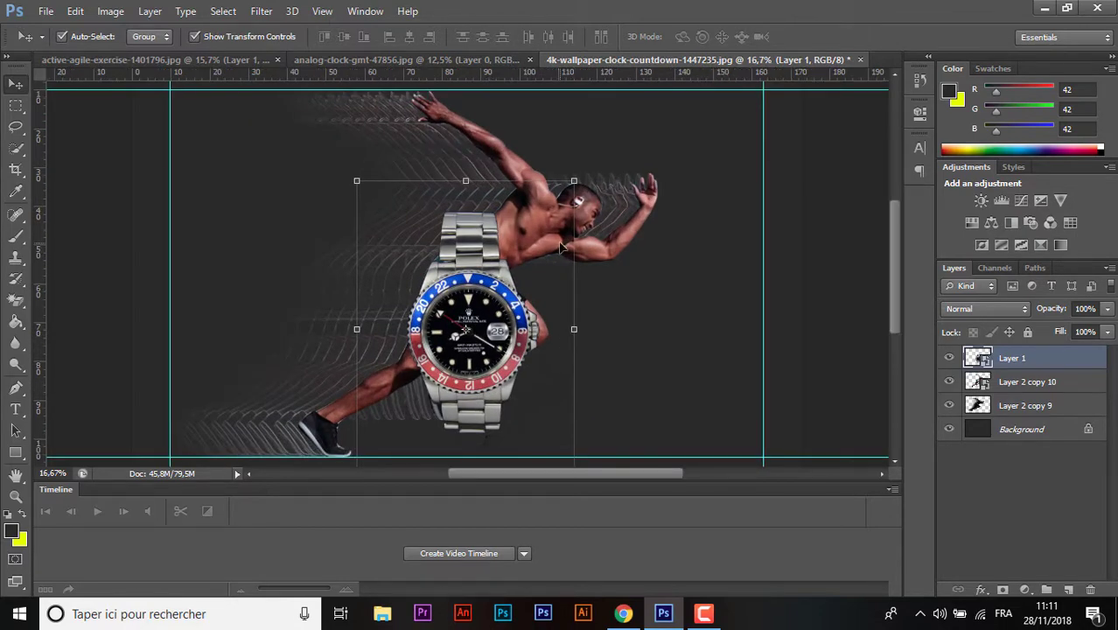
{"action": "left_click_drag", "start_coordinate": [576, 182], "coordinate": [599, 169]}
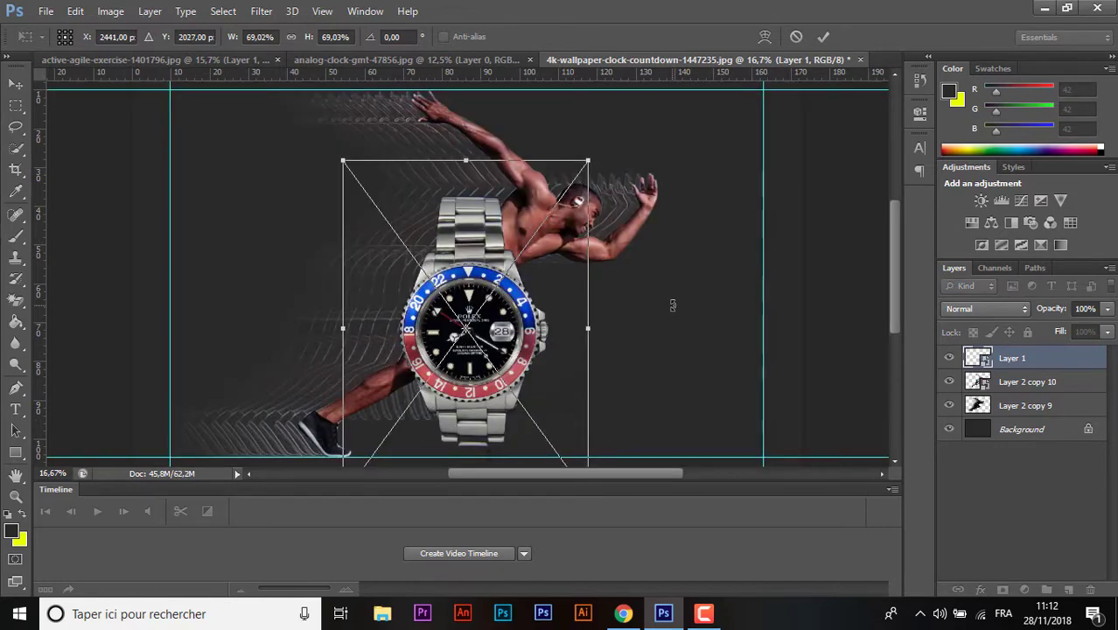
{"action": "left_click", "coordinate": [824, 37]}
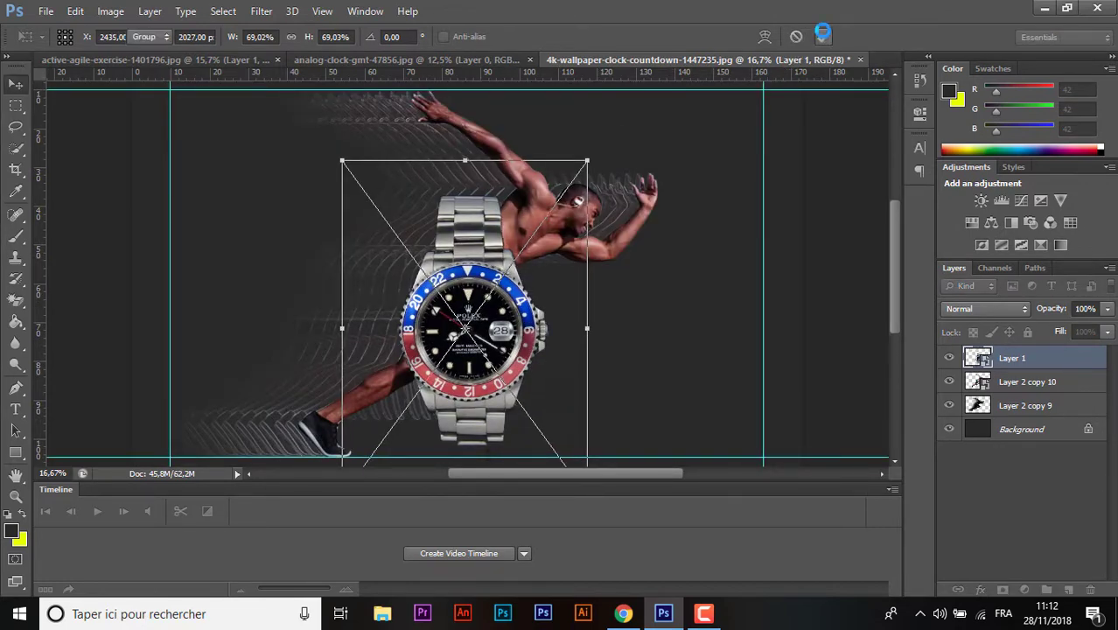
- Group the watch, trail and sprinter layers into Group 1
{"action": "key", "text": "ctrl+0"}
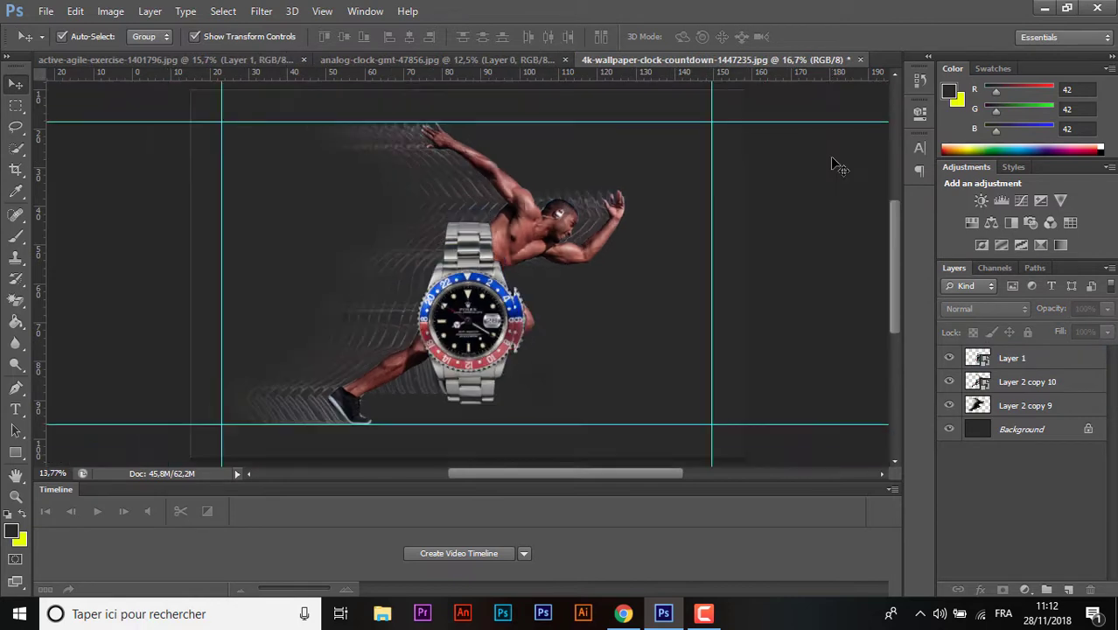
{"action": "left_click_drag", "start_coordinate": [597, 300], "coordinate": [348, 323]}
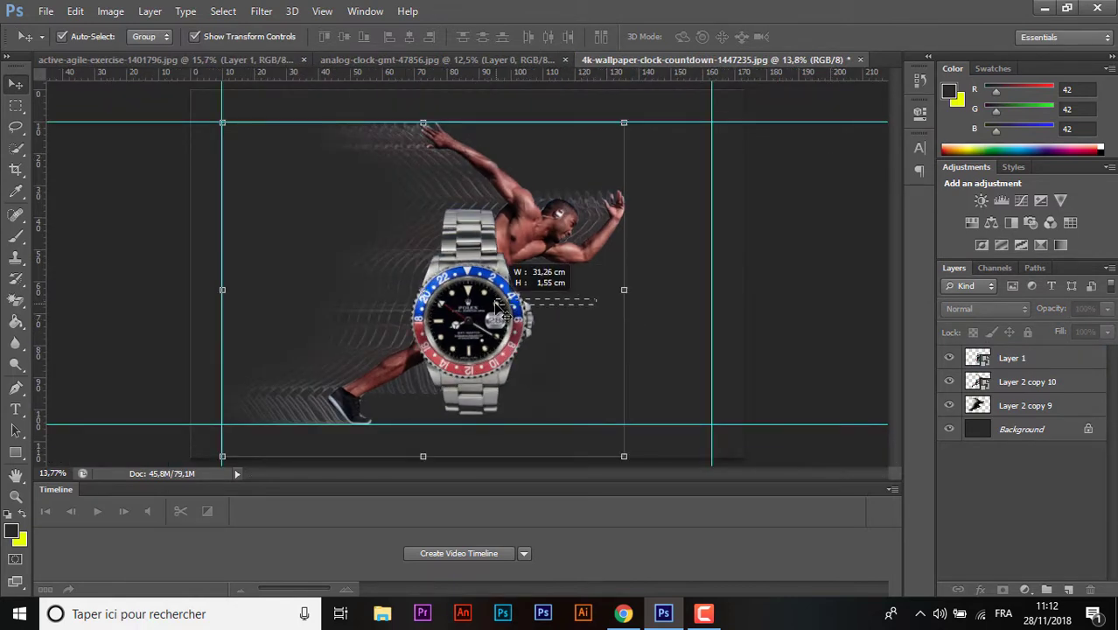
{"action": "key", "text": "ctrl+g"}
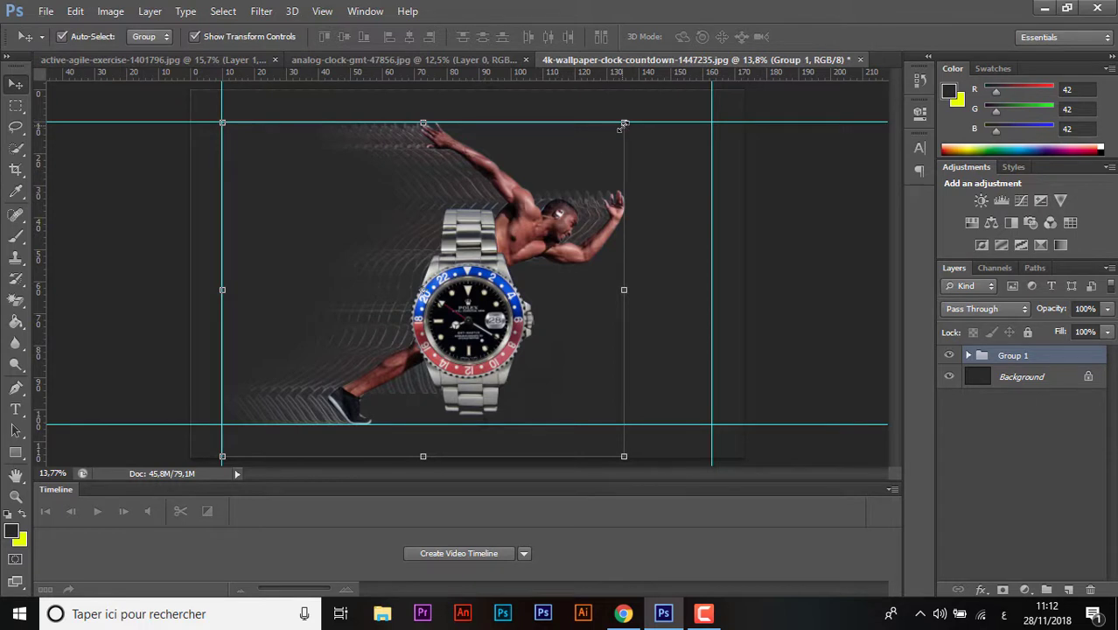
- Clip a Brightness/Contrast adjustment to Layer 2 copy 10 with brightness -30 and contrast 20
{"action": "left_click", "coordinate": [747, 239]}
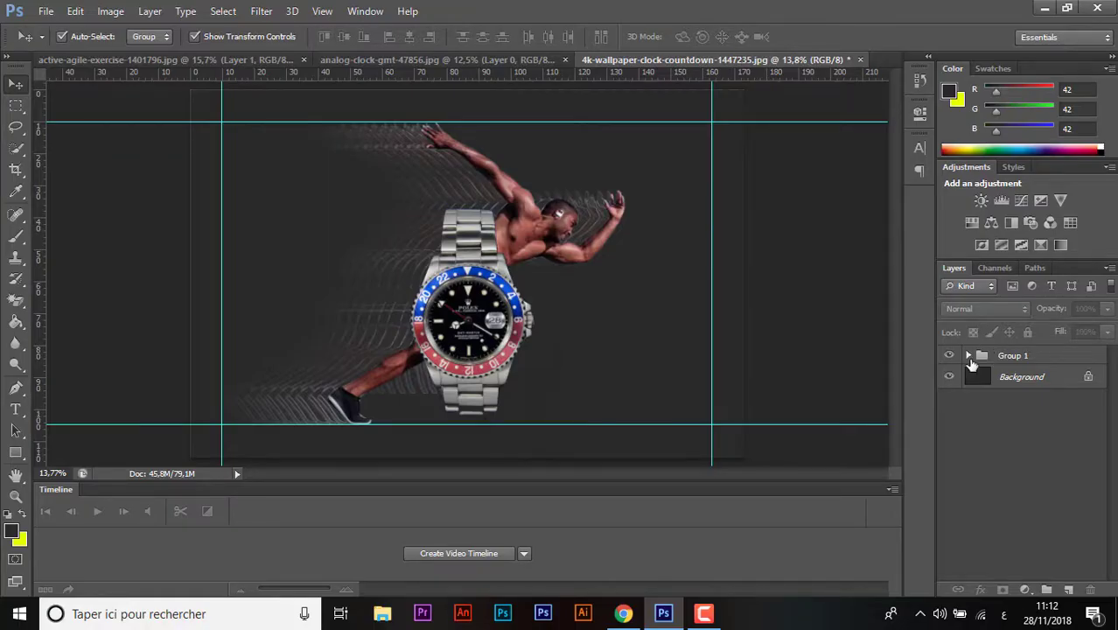
{"action": "left_click", "coordinate": [969, 356]}
{"action": "left_click", "coordinate": [1015, 425]}
{"action": "left_click", "coordinate": [1027, 402]}
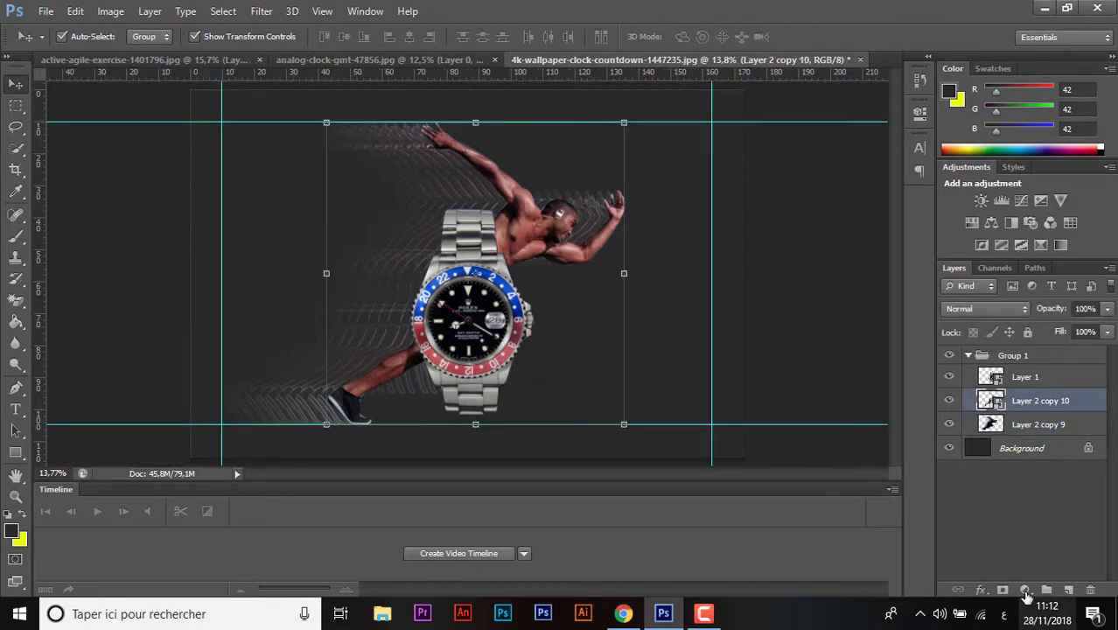
{"action": "left_click", "coordinate": [1025, 590]}
{"action": "left_click", "coordinate": [1020, 291]}
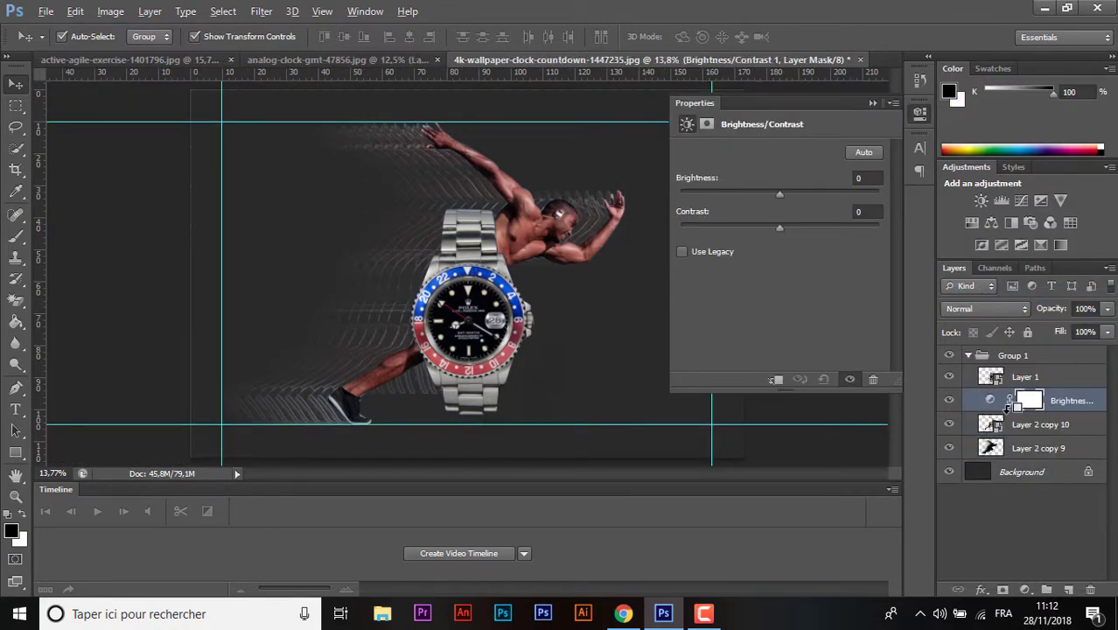
{"action": "left_click", "coordinate": [1007, 406], "text": "alt"}
{"action": "left_click_drag", "start_coordinate": [777, 192], "coordinate": [759, 195]}
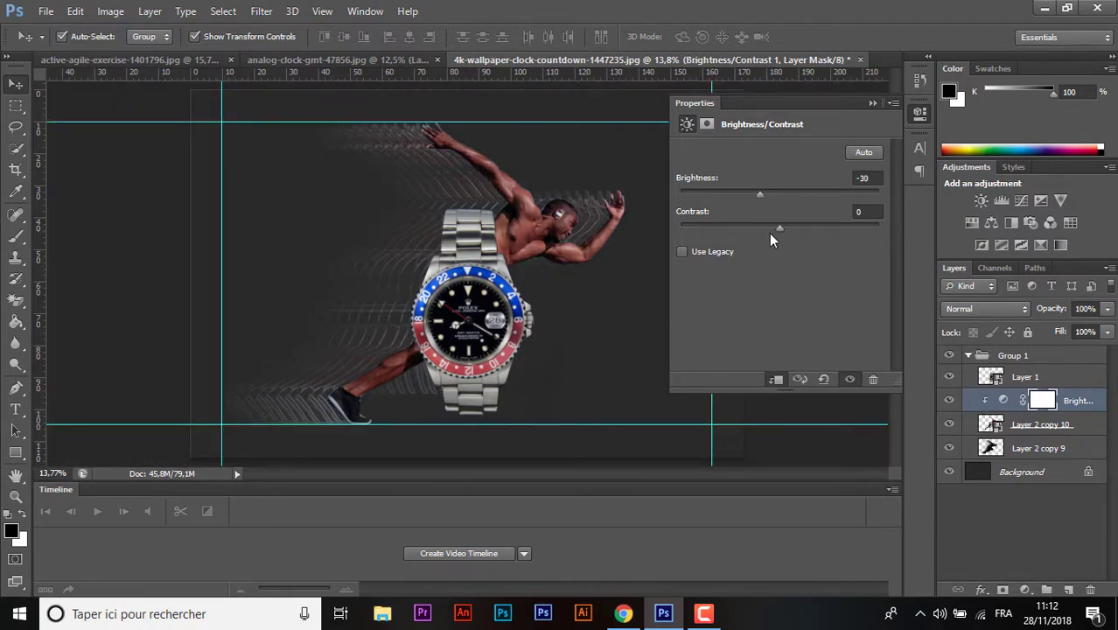
{"action": "left_click_drag", "start_coordinate": [778, 228], "coordinate": [800, 228]}
- Add a Curves adjustment clipped to the same layer
{"action": "left_click", "coordinate": [1025, 588]}
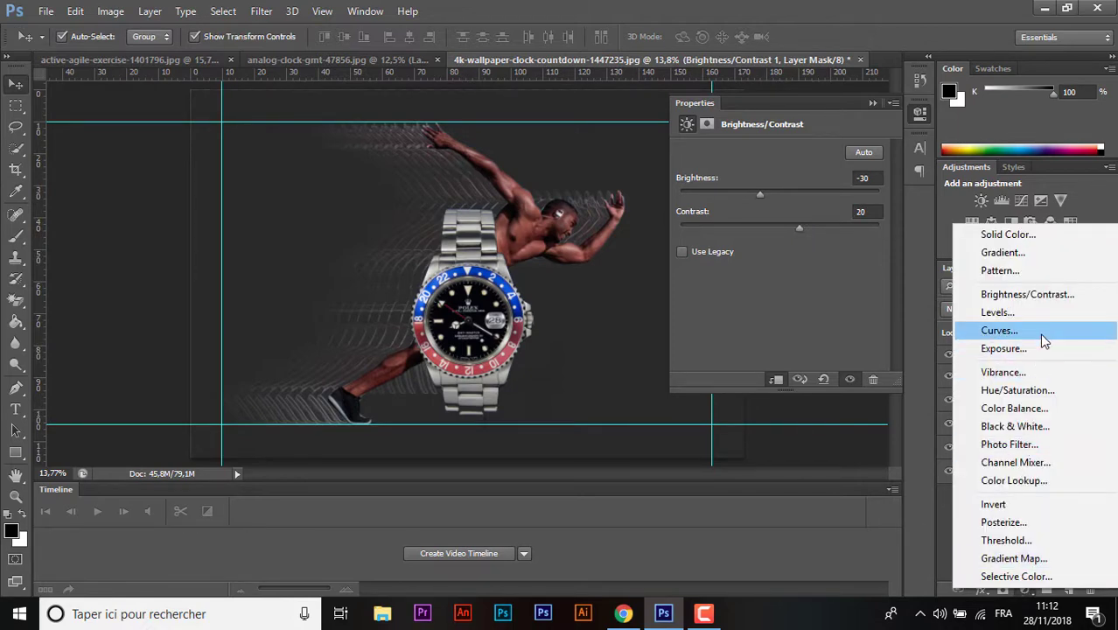
{"action": "left_click", "coordinate": [998, 333]}
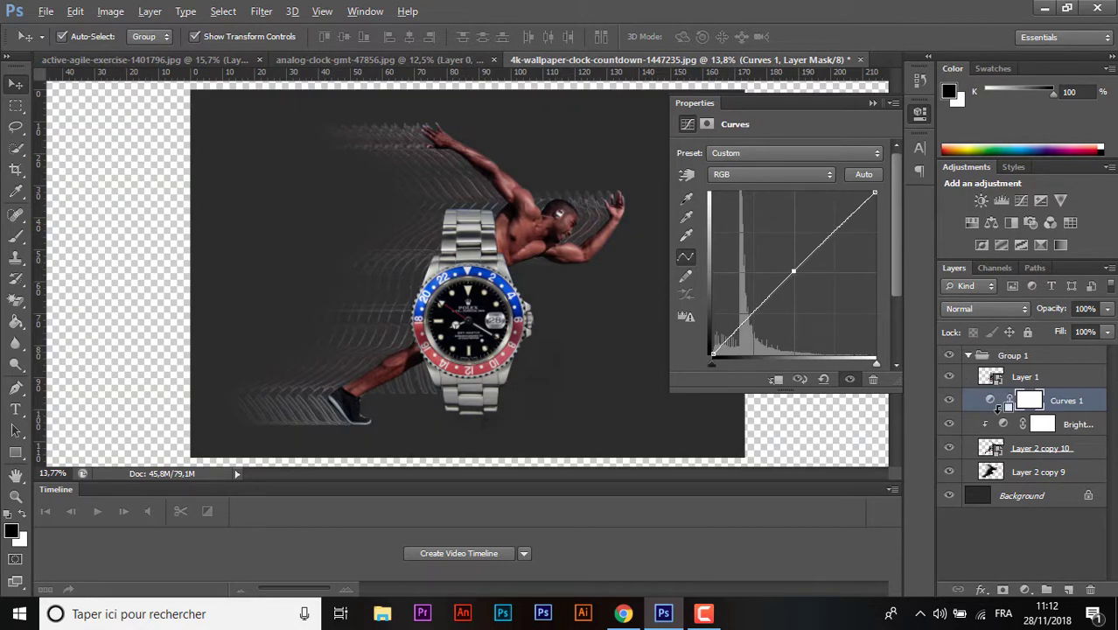
{"action": "left_click", "coordinate": [999, 414], "text": "alt"}
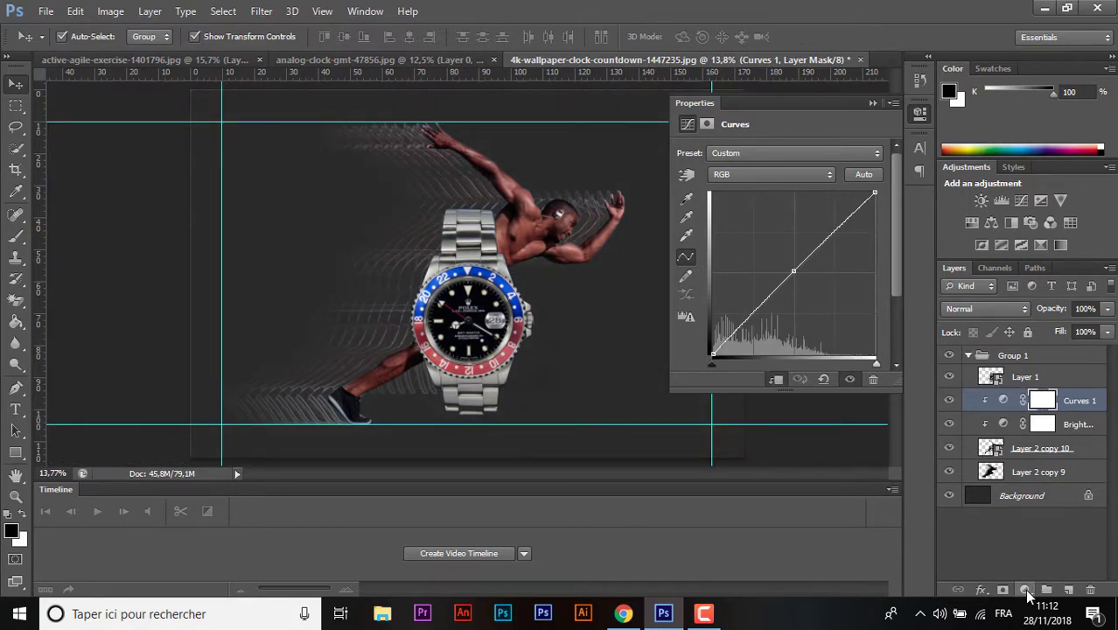
- Add a clipped Vibrance adjustment with vibrance -5 and saturation +20
{"action": "left_click", "coordinate": [1024, 589]}
{"action": "left_click", "coordinate": [988, 374]}
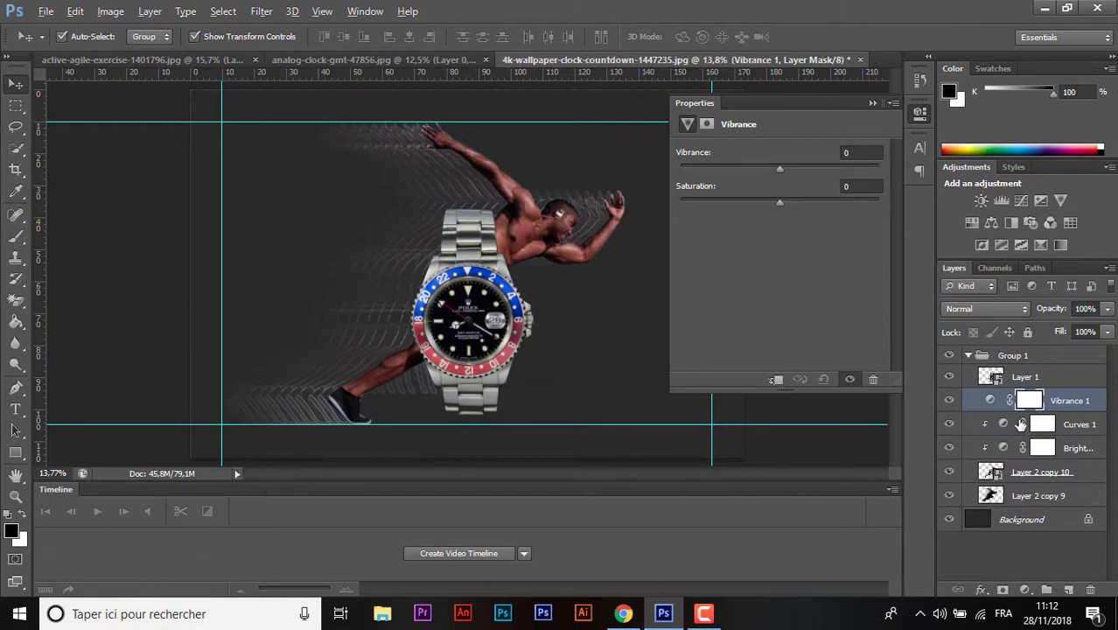
{"action": "left_click", "coordinate": [1020, 415], "text": "alt"}
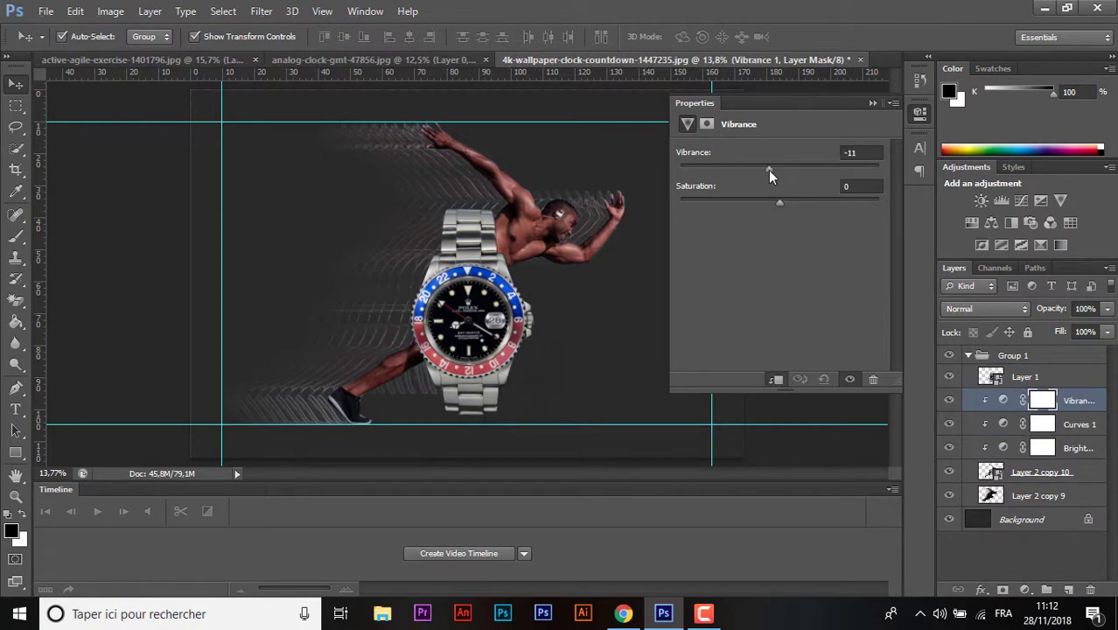
{"action": "mouse_move", "coordinate": [769, 169]}
{"action": "left_mouse_down"}
{"action": "mouse_move", "coordinate": [792, 201]}
{"action": "mouse_move", "coordinate": [776, 168]}
{"action": "left_mouse_up"}
{"action": "left_click", "coordinate": [862, 185]}
{"action": "key", "text": "Up"}
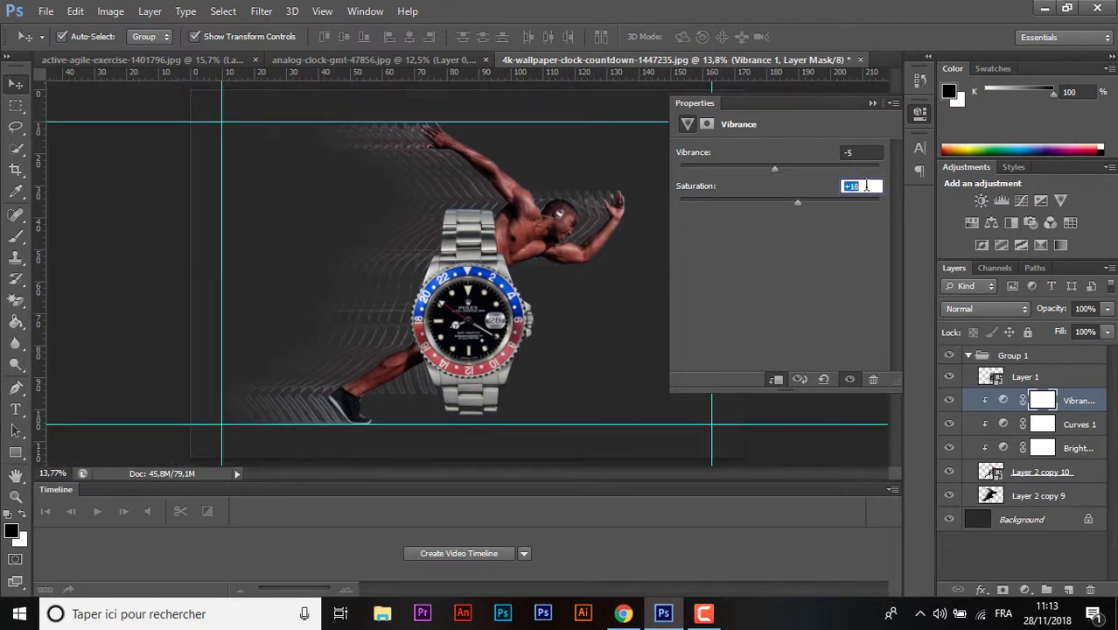
{"action": "key", "text": "Down"}
{"action": "left_click", "coordinate": [1026, 588]}
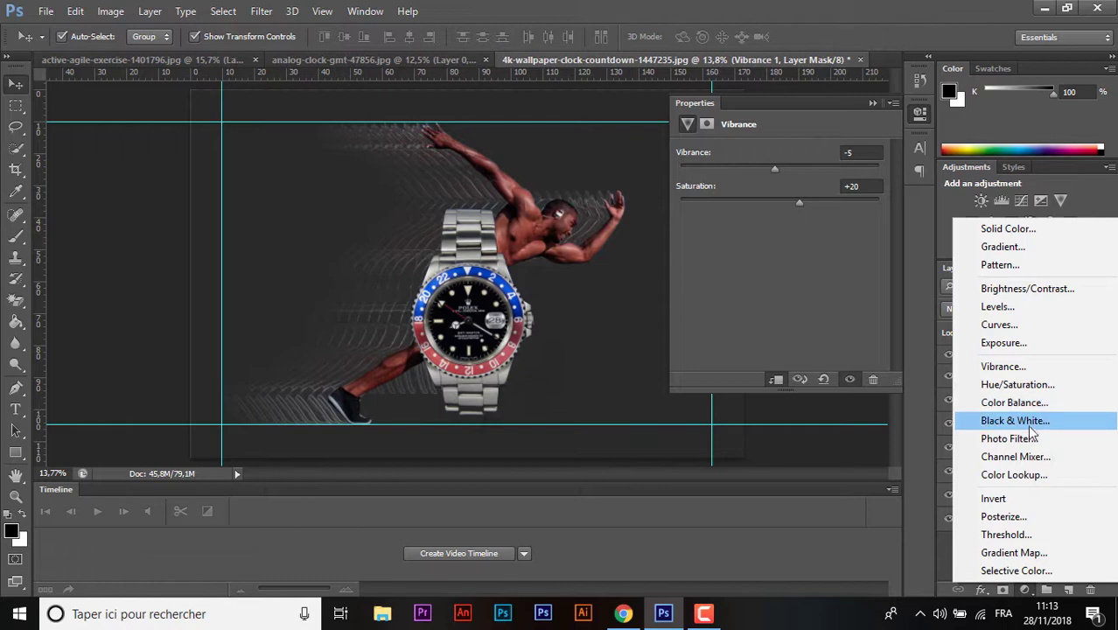
- Add a clipped, colorized Hue/Saturation adjustment (hue 347, saturation 19, lightness -8) at 50% opacity
{"action": "left_click", "coordinate": [1019, 384]}
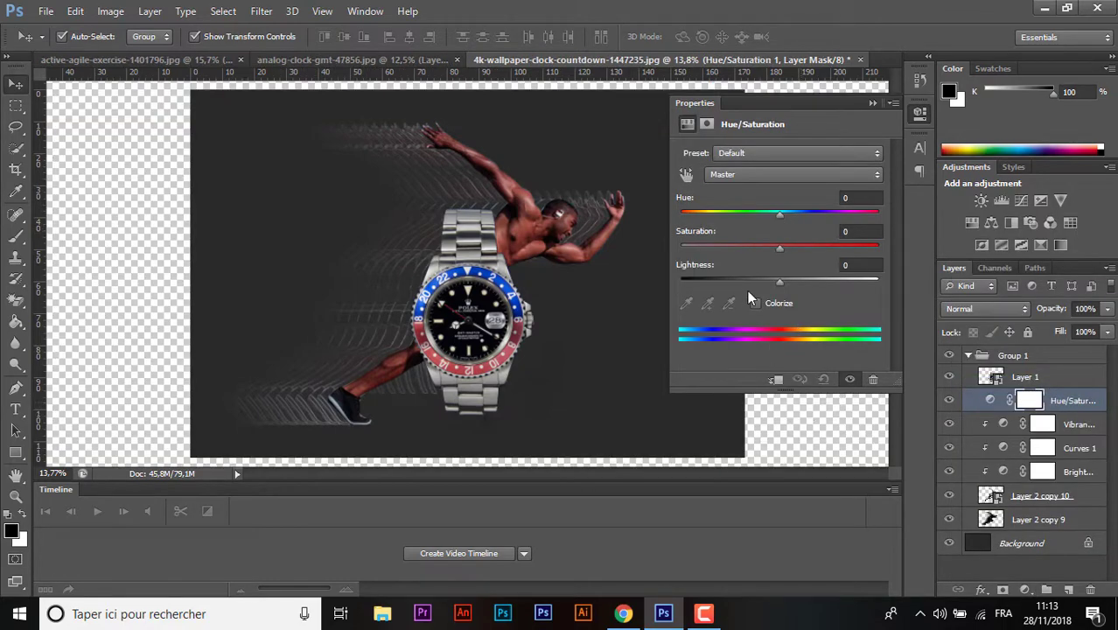
{"action": "left_click", "coordinate": [756, 303]}
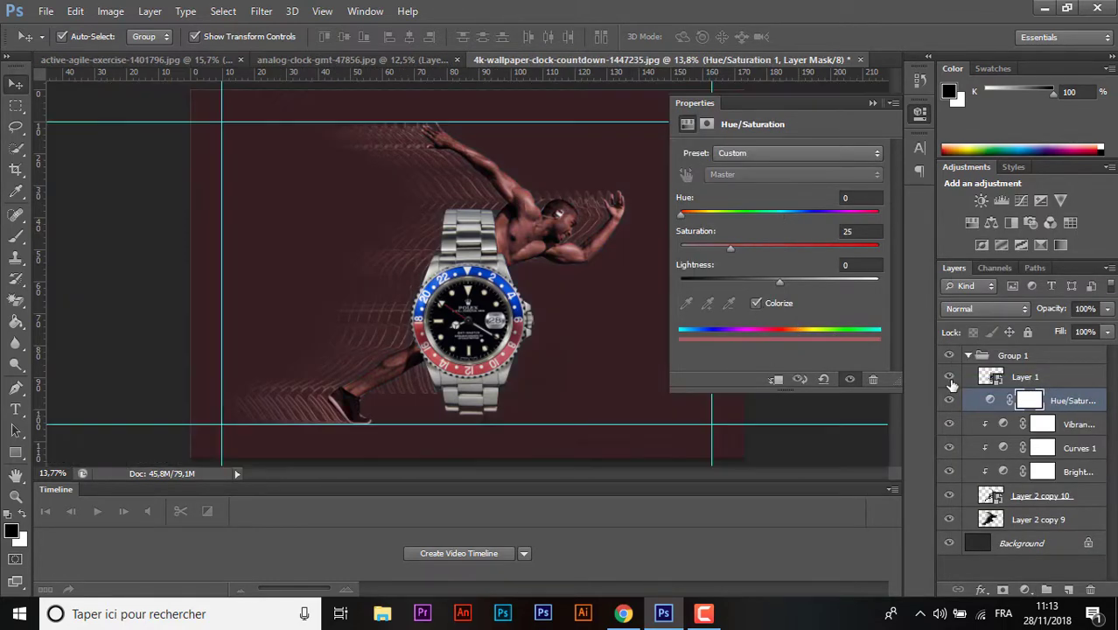
{"action": "left_click", "coordinate": [996, 404], "text": "alt"}
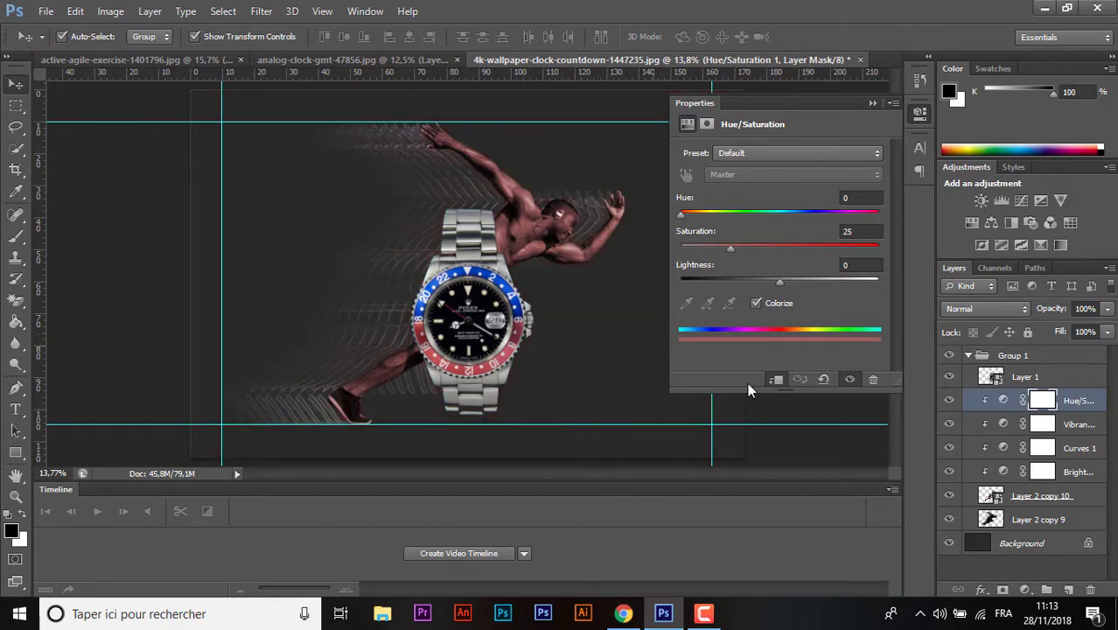
{"action": "left_click_drag", "start_coordinate": [683, 215], "coordinate": [854, 221]}
{"action": "left_click_drag", "start_coordinate": [864, 221], "coordinate": [869, 215]}
{"action": "mouse_move", "coordinate": [759, 246]}
{"action": "left_mouse_down"}
{"action": "mouse_move", "coordinate": [778, 250]}
{"action": "mouse_move", "coordinate": [705, 247]}
{"action": "left_mouse_up"}
{"action": "mouse_move", "coordinate": [780, 284]}
{"action": "left_mouse_down"}
{"action": "mouse_move", "coordinate": [753, 284]}
{"action": "mouse_move", "coordinate": [771, 280]}
{"action": "left_mouse_up"}
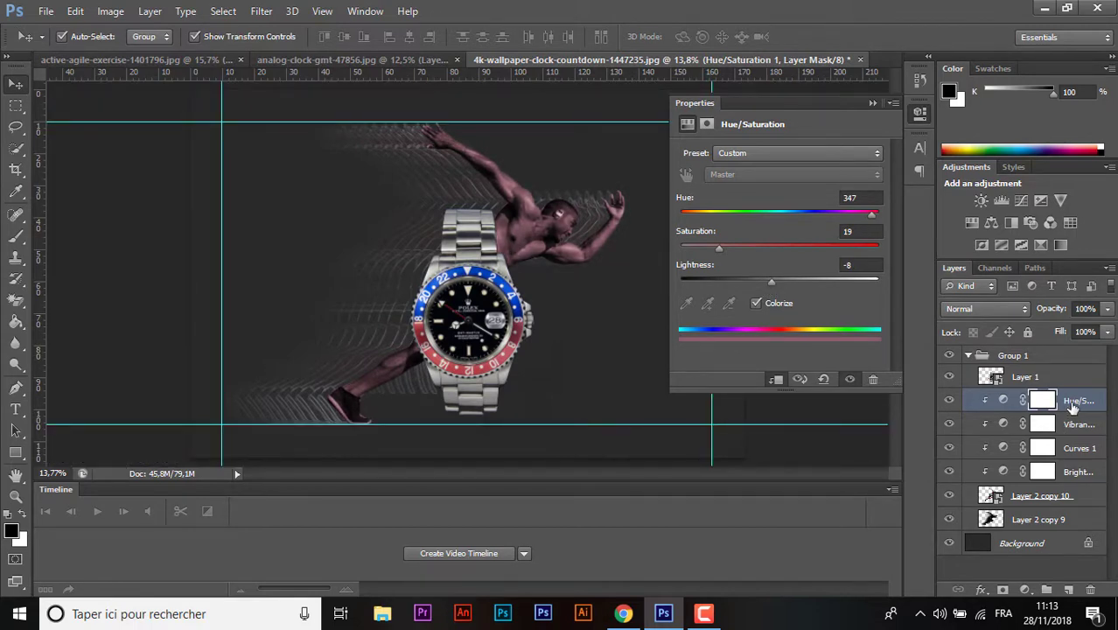
{"action": "left_click", "coordinate": [1107, 308]}
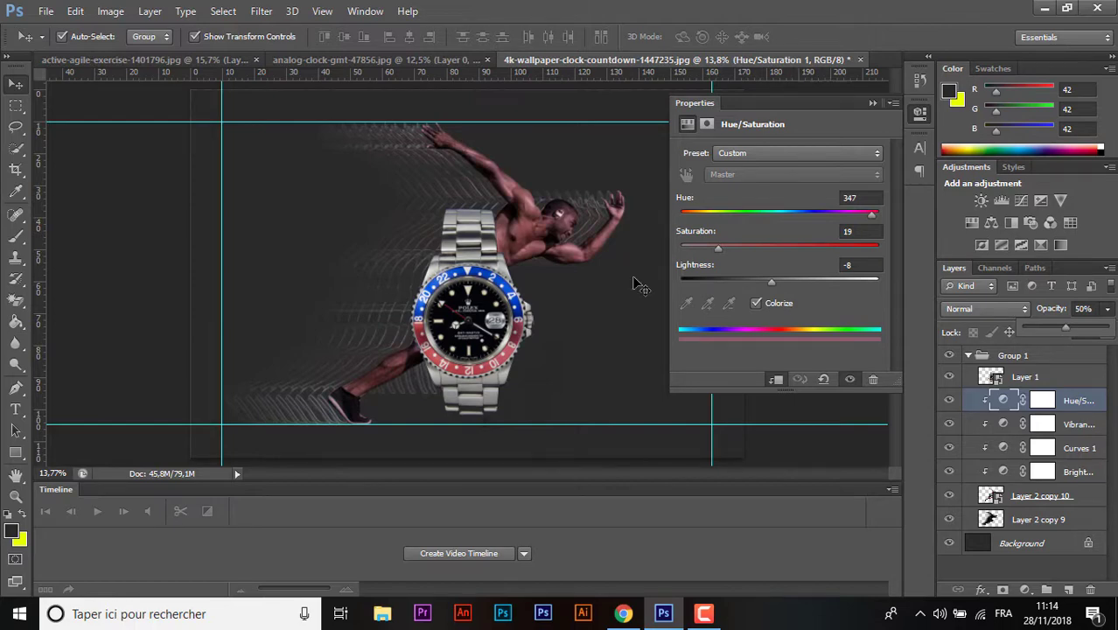
{"action": "left_click", "coordinate": [618, 300]}
- Set the foreground colour to dark grey and select the Curves 1 adjustment layer
{"action": "key", "text": "ctrl+minus"}
{"action": "scroll", "coordinate": [618, 300], "scroll_direction": "down", "scroll_amount": 2}
{"action": "scroll", "coordinate": [619, 300], "scroll_direction": "down", "scroll_amount": 1}
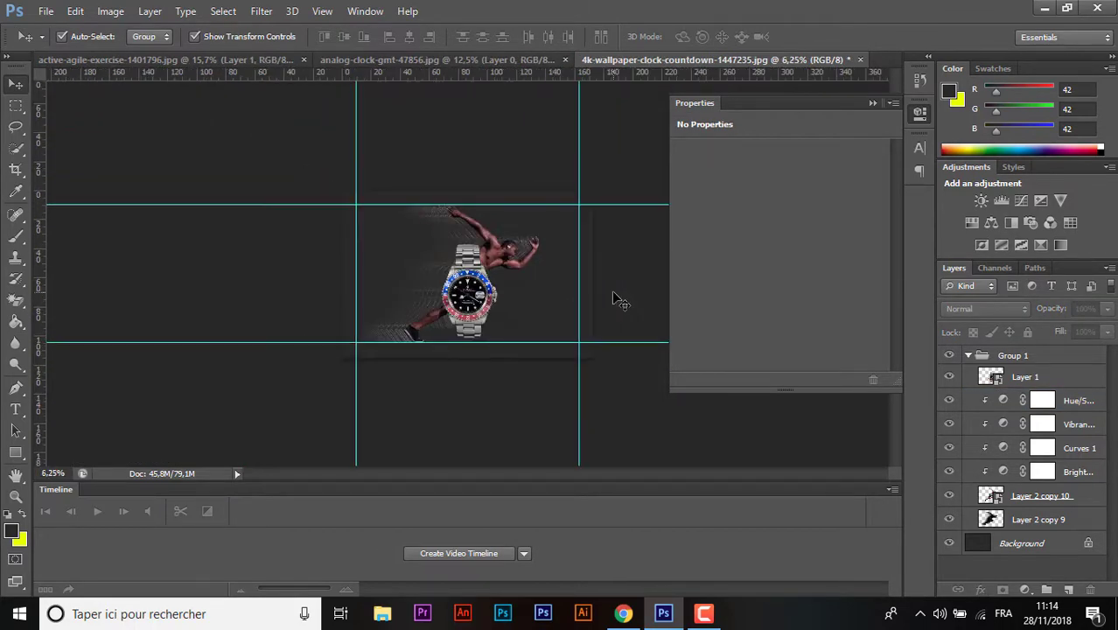
{"action": "scroll", "coordinate": [618, 300], "scroll_direction": "up", "scroll_amount": 3}
{"action": "scroll", "coordinate": [619, 300], "scroll_direction": "up", "scroll_amount": 1}
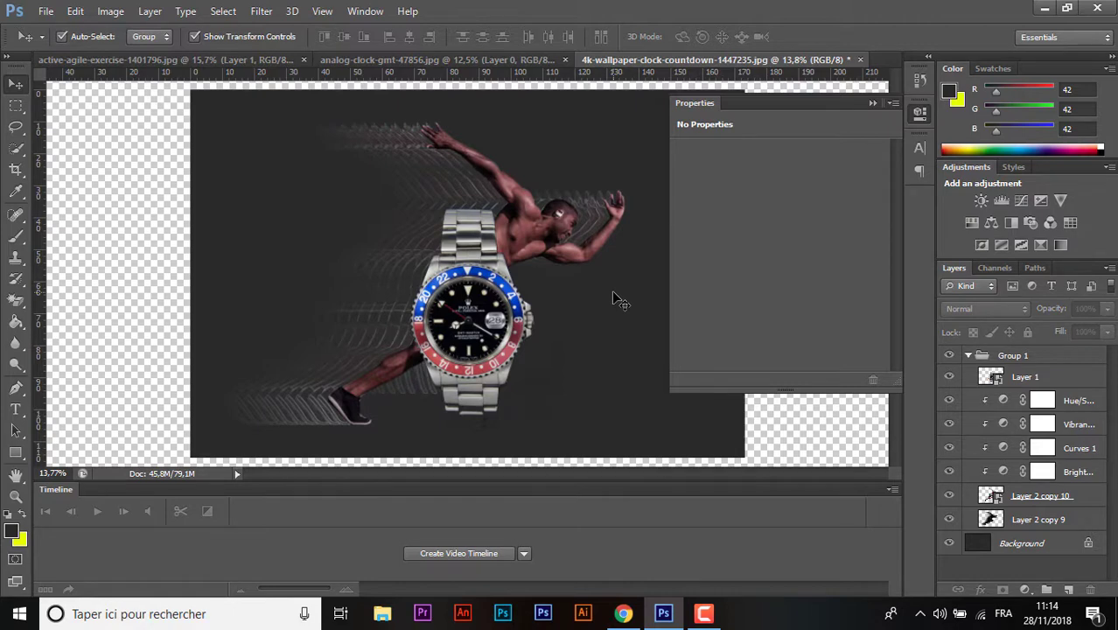
{"action": "left_click", "coordinate": [510, 328]}
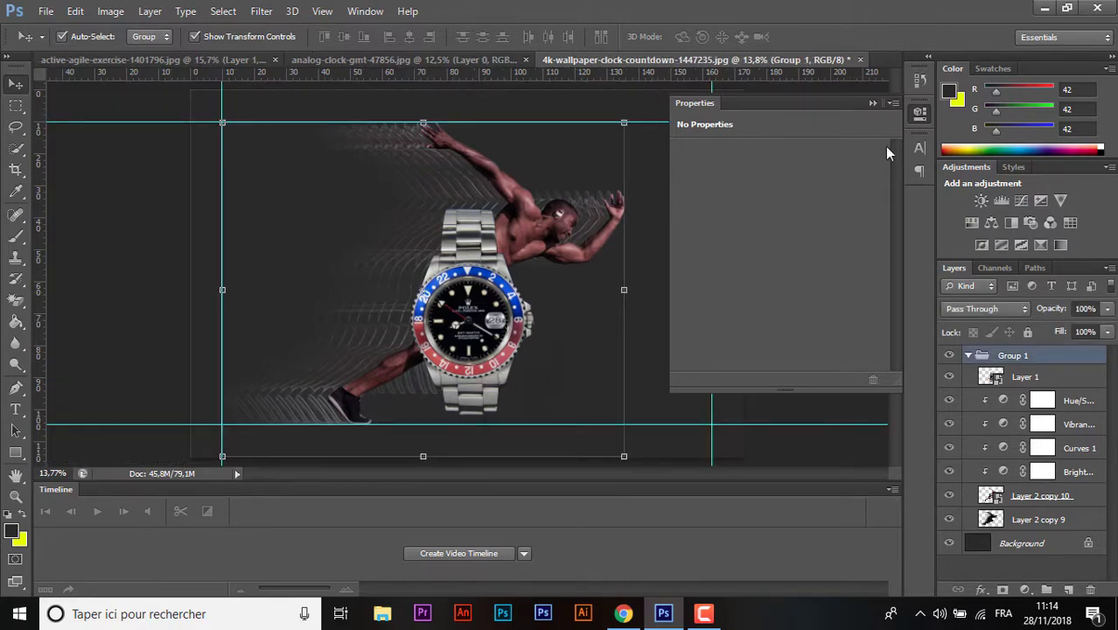
{"action": "left_click", "coordinate": [875, 103]}
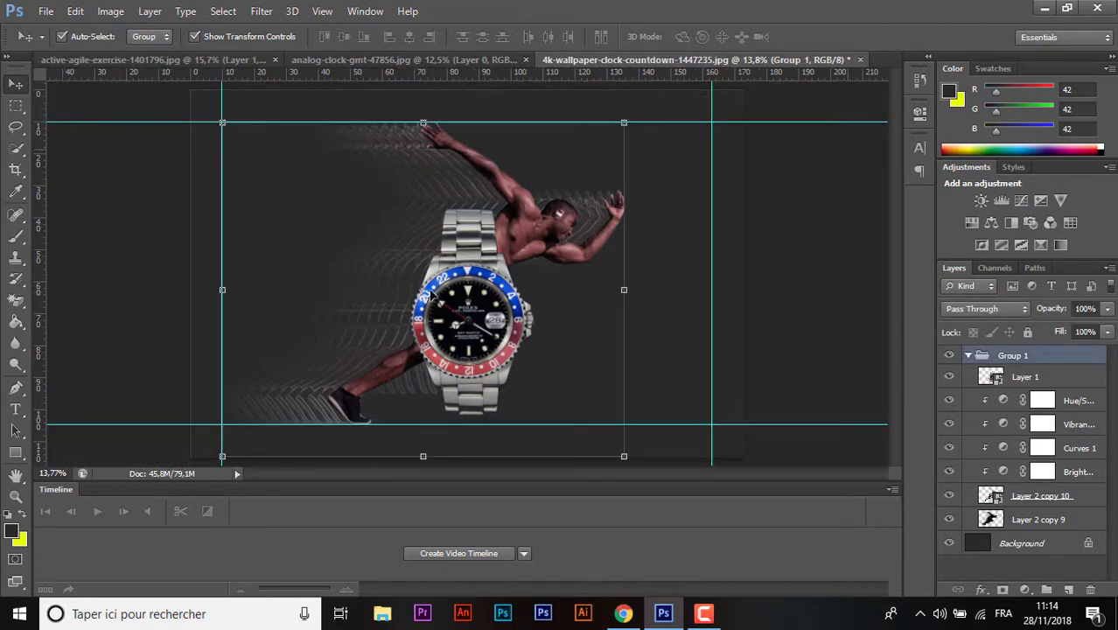
{"action": "left_click", "coordinate": [10, 531]}
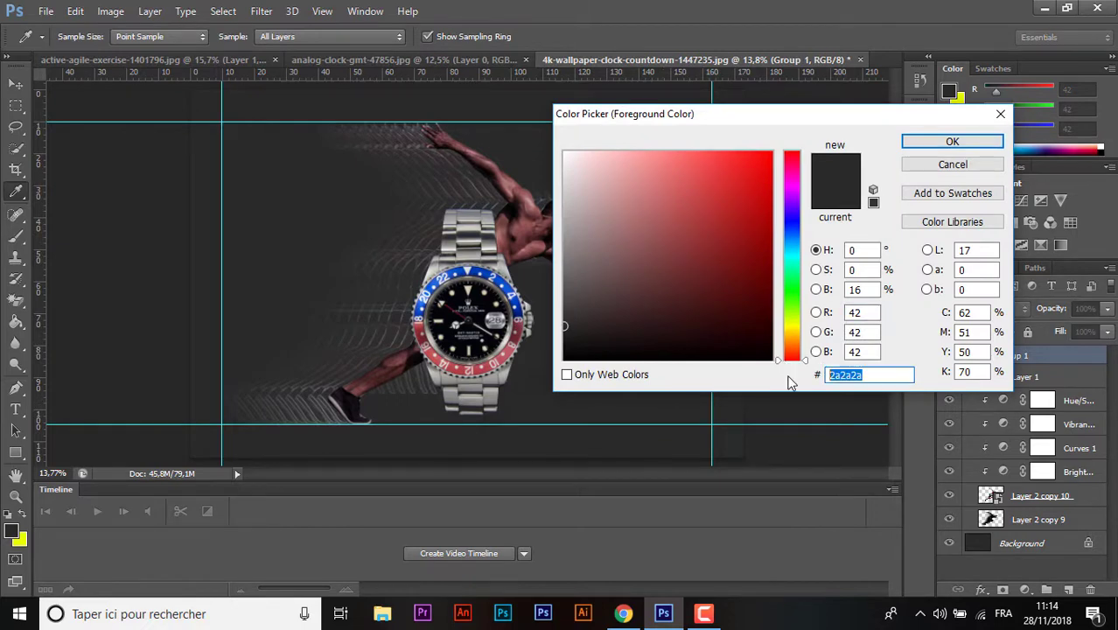
{"action": "key", "text": "Return"}
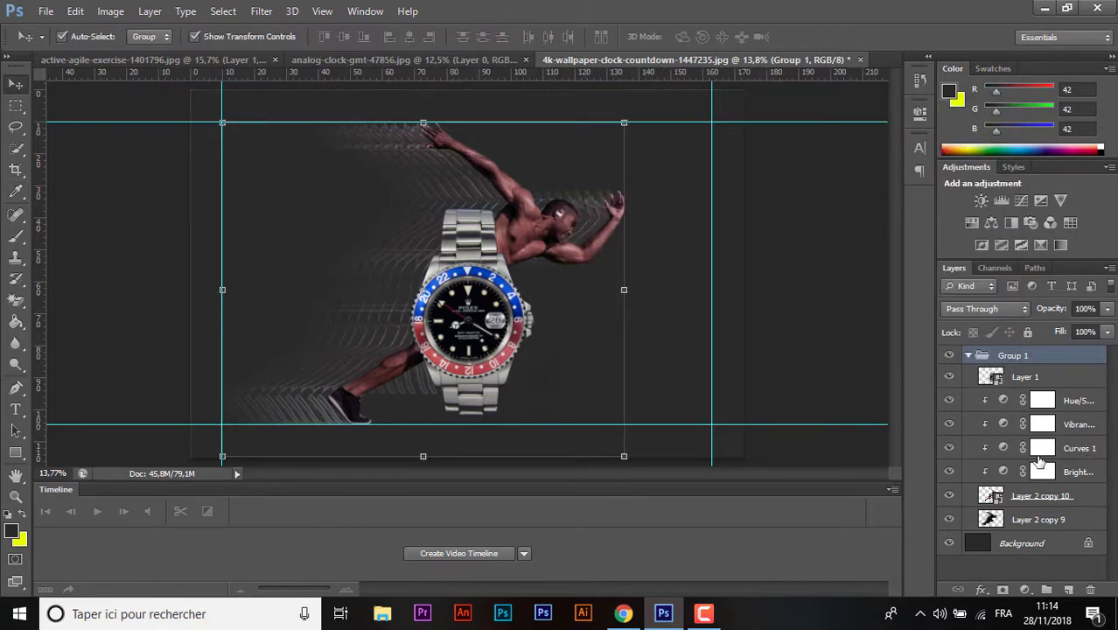
{"action": "left_click", "coordinate": [1041, 448]}
{"action": "left_click", "coordinate": [1025, 588]}
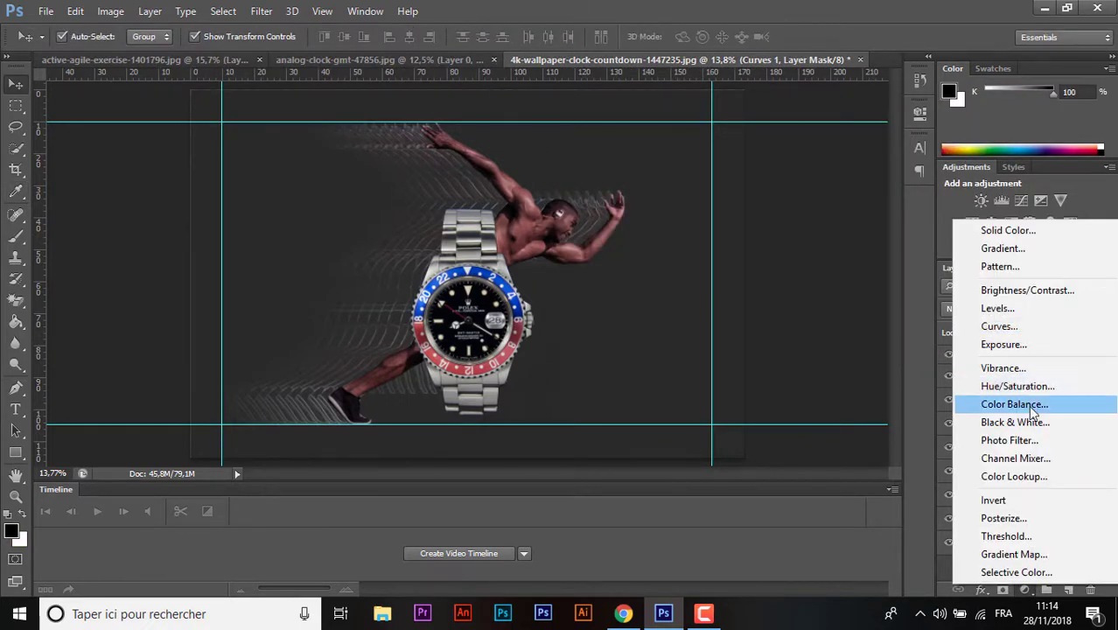
- Add a Photo Filter with colour 2a2a2a at 50% density
{"action": "left_click", "coordinate": [1037, 441]}
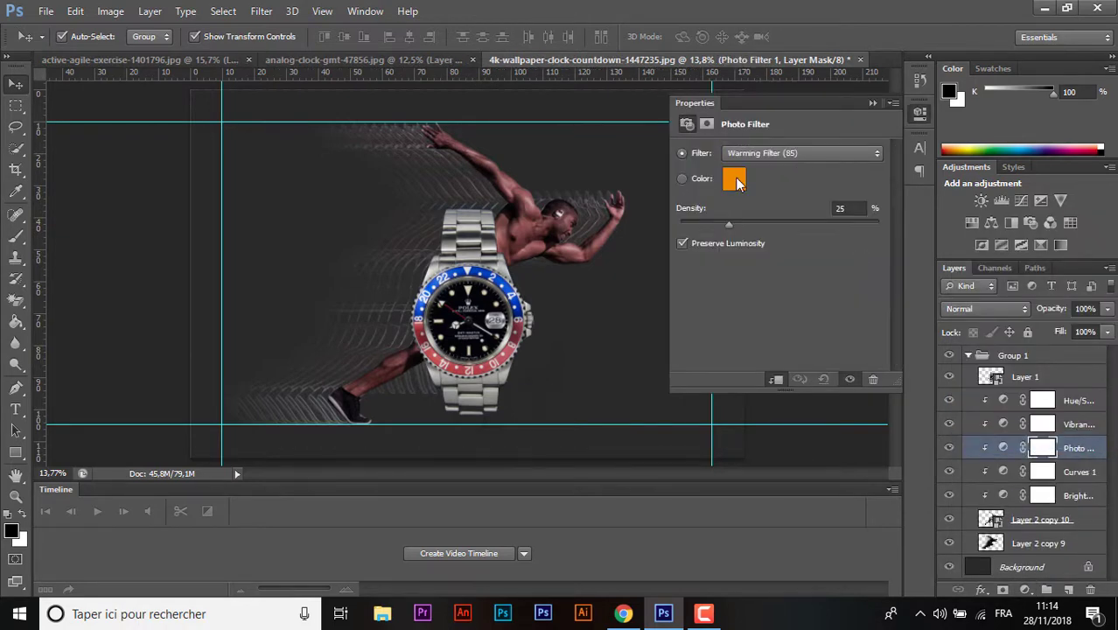
{"action": "left_click", "coordinate": [735, 180]}
{"action": "type", "text": "2a2a2a"}
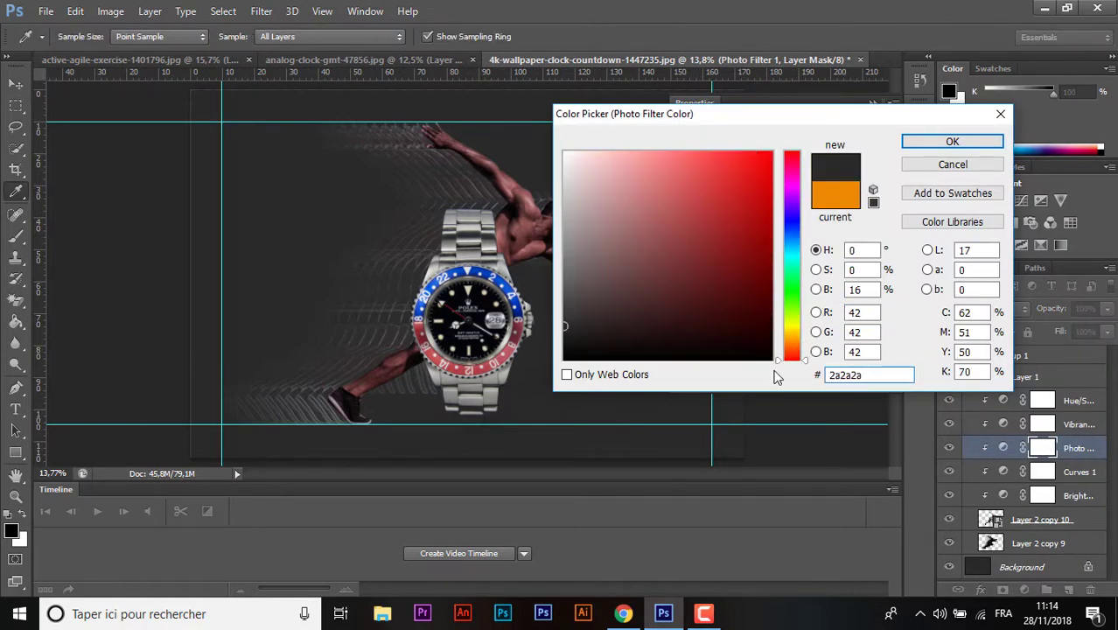
{"action": "key", "text": "Return"}
{"action": "left_click_drag", "start_coordinate": [731, 225], "coordinate": [782, 226]}
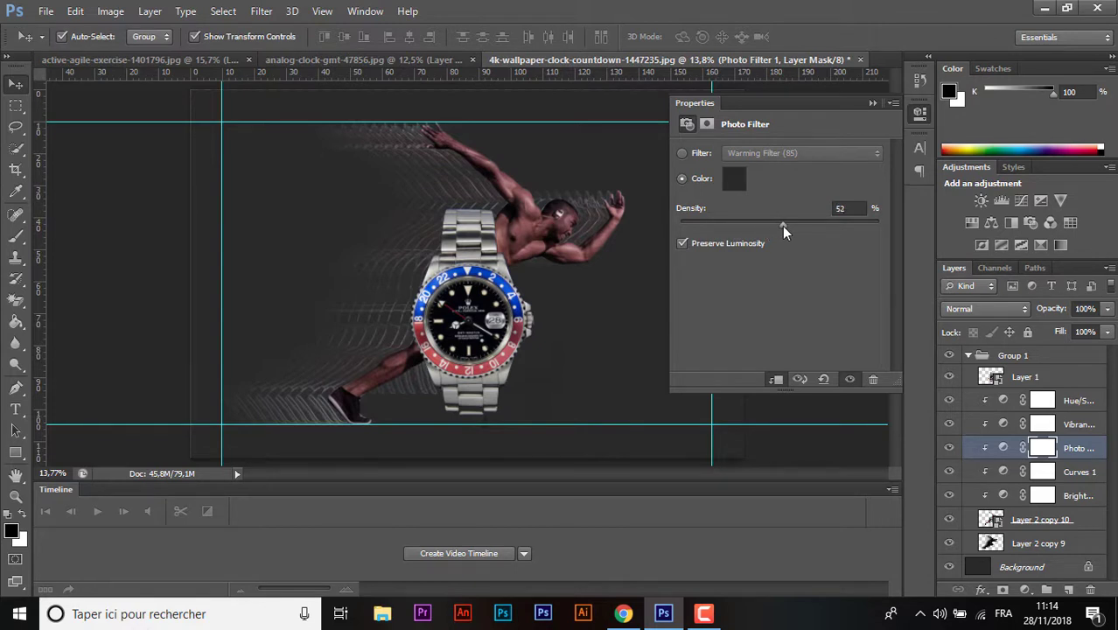
- Check the Hue/Saturation opacity and lower the Layer 2 copy 9 trail to 80% opacity
{"action": "left_click", "coordinate": [1078, 400]}
{"action": "left_click", "coordinate": [1108, 309]}
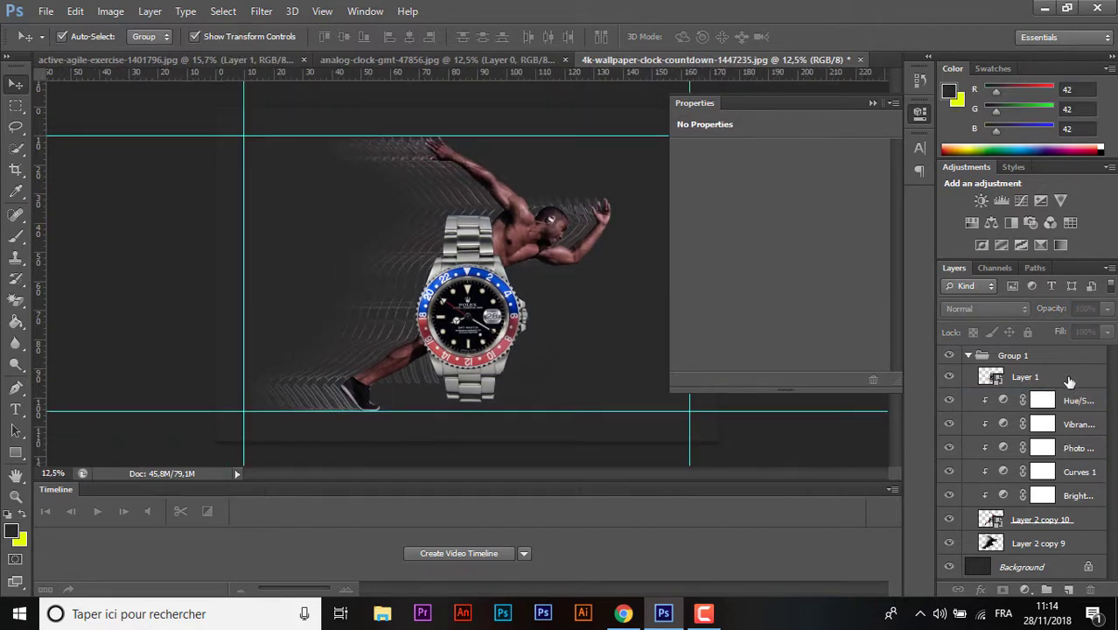
{"action": "left_click", "coordinate": [1067, 379]}
{"action": "left_click", "coordinate": [1065, 548]}
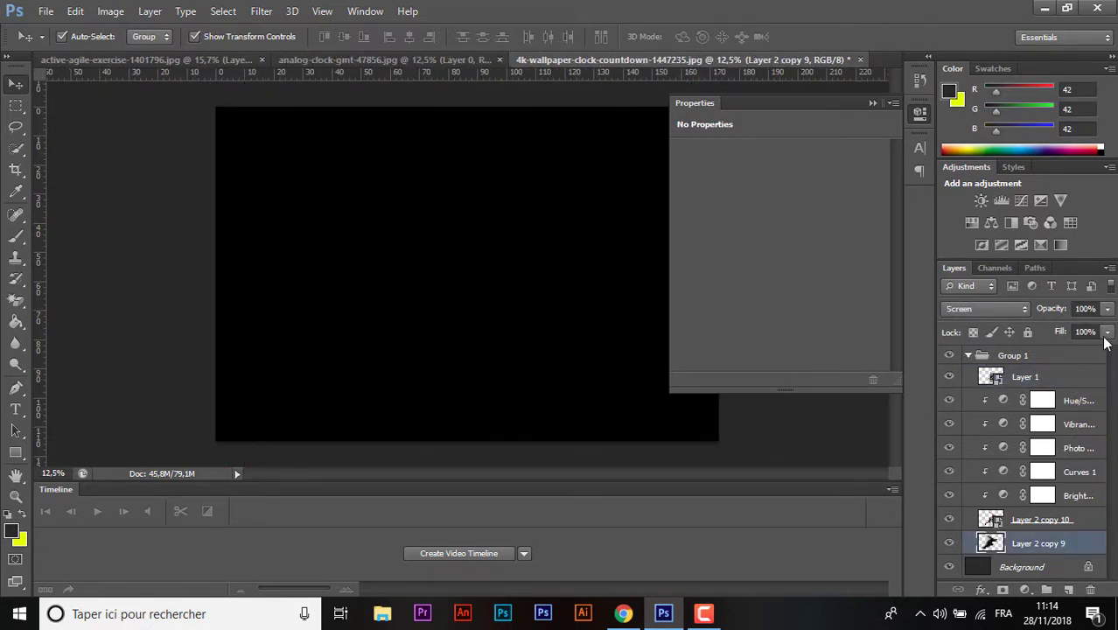
{"action": "left_click", "coordinate": [1108, 309]}
{"action": "left_click_drag", "start_coordinate": [1106, 329], "coordinate": [1099, 332]}
{"action": "key", "text": "alt+shift+s"}
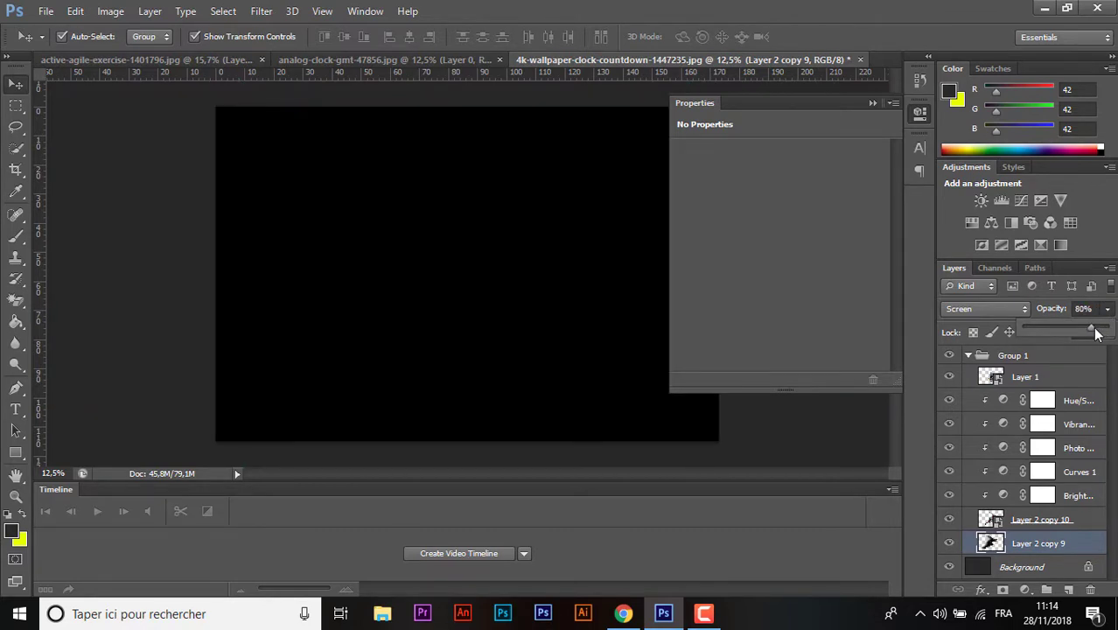
- Fit the whole composite in the window and select Group 1
{"action": "left_click", "coordinate": [675, 423]}
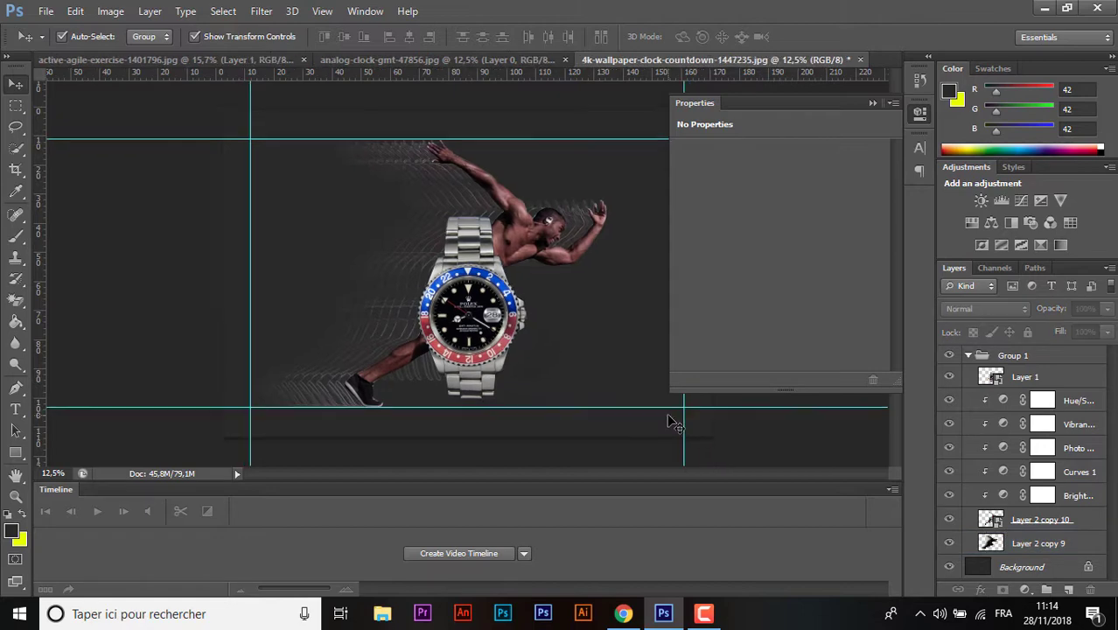
{"action": "key", "text": "ctrl+minus"}
{"action": "key", "text": "ctrl+0"}
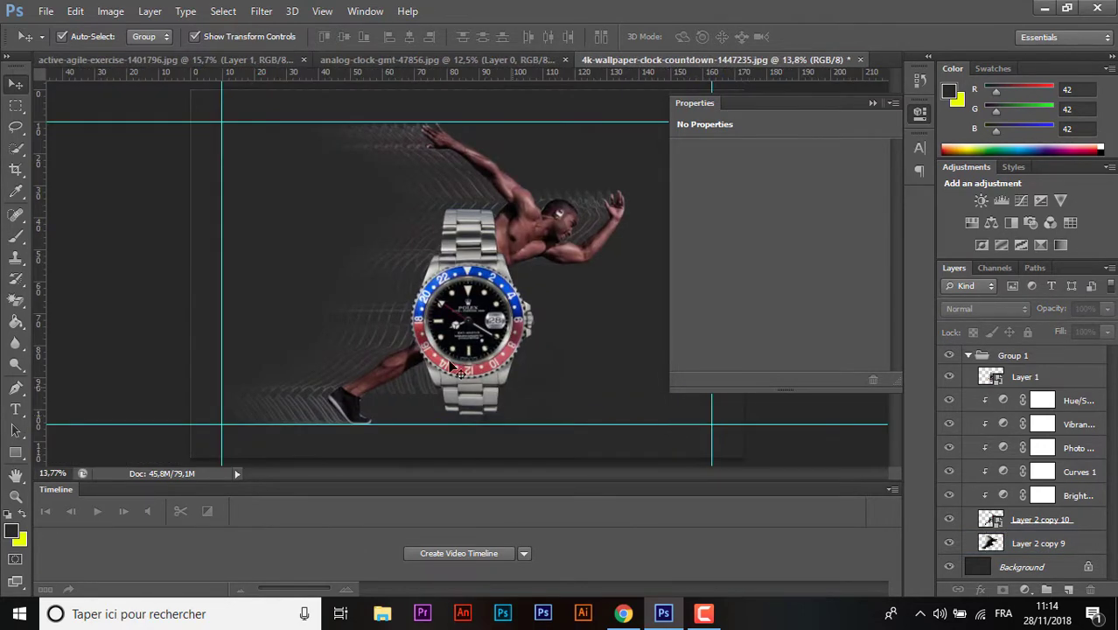
{"action": "left_click", "coordinate": [453, 368]}
- Clip a Brightness/Contrast adjustment to the watch layer with brightness -29
{"action": "left_click", "coordinate": [1027, 376]}
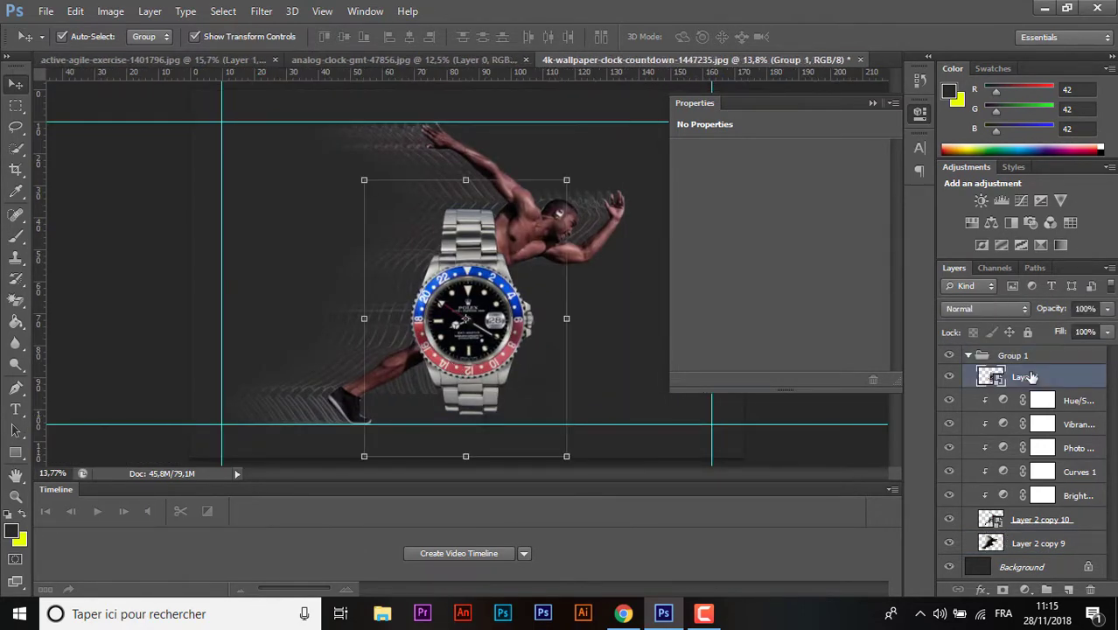
{"action": "left_click", "coordinate": [1025, 589]}
{"action": "left_click", "coordinate": [1012, 299]}
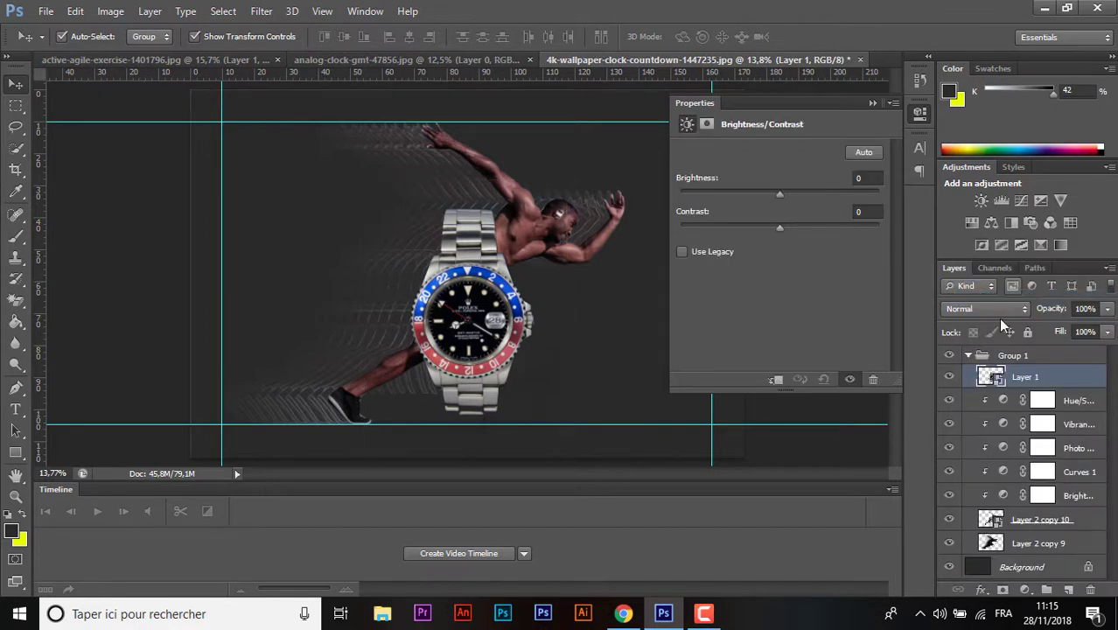
{"action": "left_click", "coordinate": [990, 384], "text": "alt"}
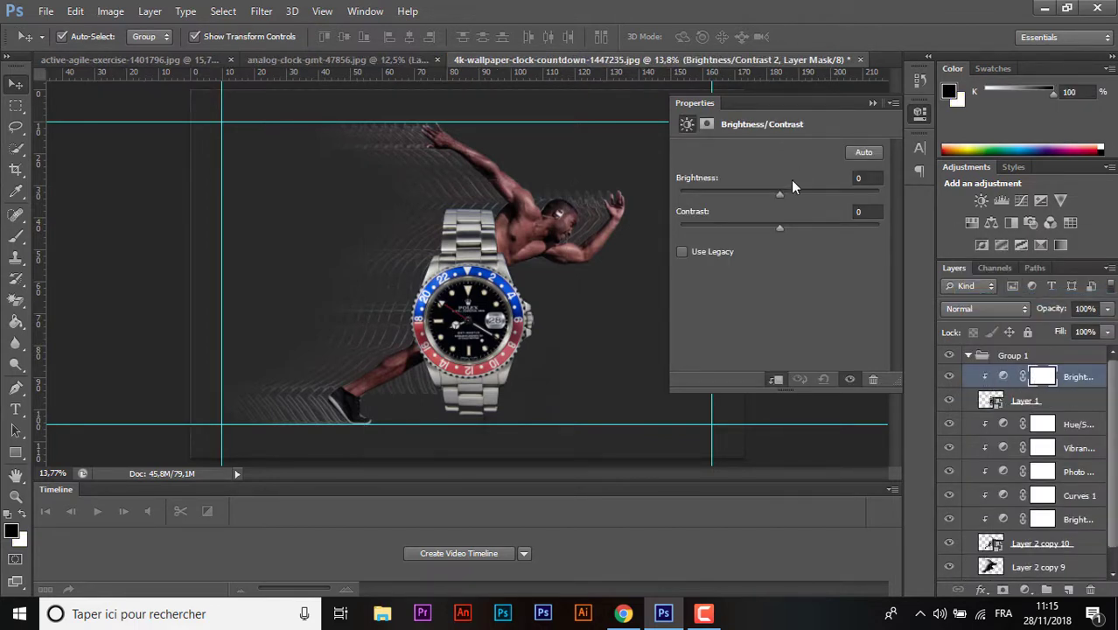
{"action": "mouse_move", "coordinate": [779, 195]}
{"action": "left_mouse_down"}
{"action": "mouse_move", "coordinate": [753, 192]}
{"action": "mouse_move", "coordinate": [800, 228]}
{"action": "left_mouse_up"}
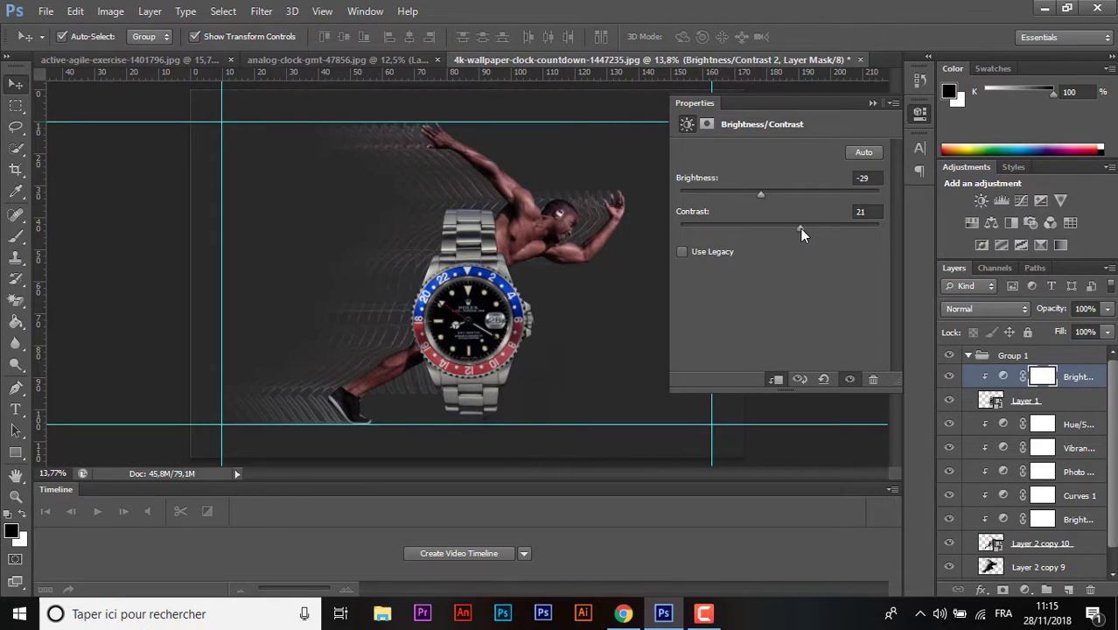
- Add a Curves 2 adjustment bent upward and a Vibrance adjustment at +11 for the watch
{"action": "left_click", "coordinate": [1032, 411]}
{"action": "left_click", "coordinate": [1025, 589]}
{"action": "left_click", "coordinate": [1040, 330]}
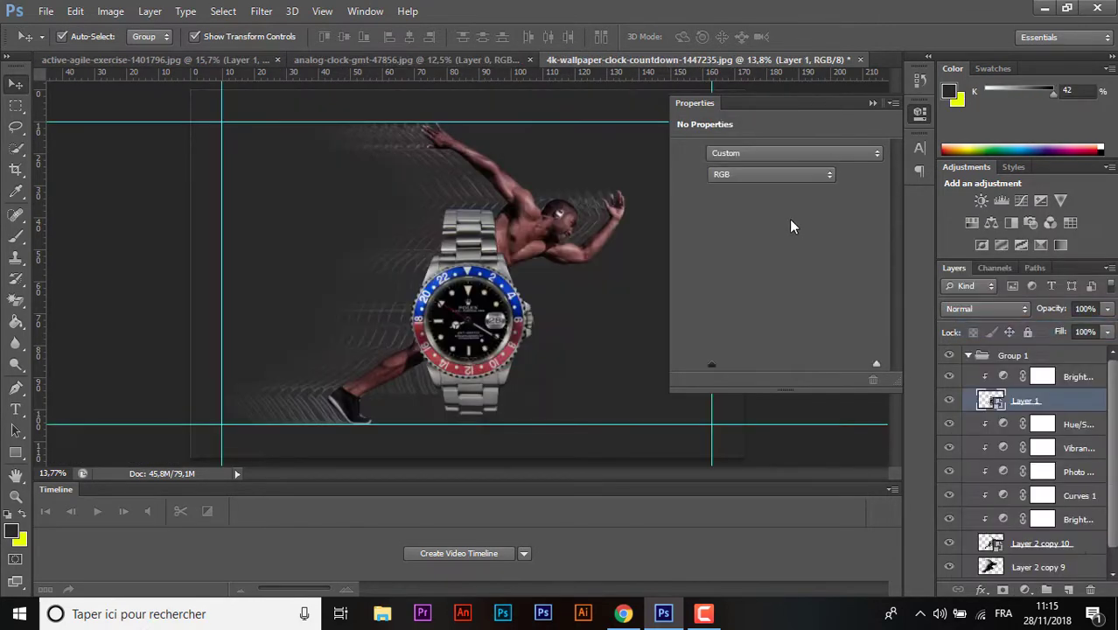
{"action": "left_click_drag", "start_coordinate": [792, 272], "coordinate": [789, 265]}
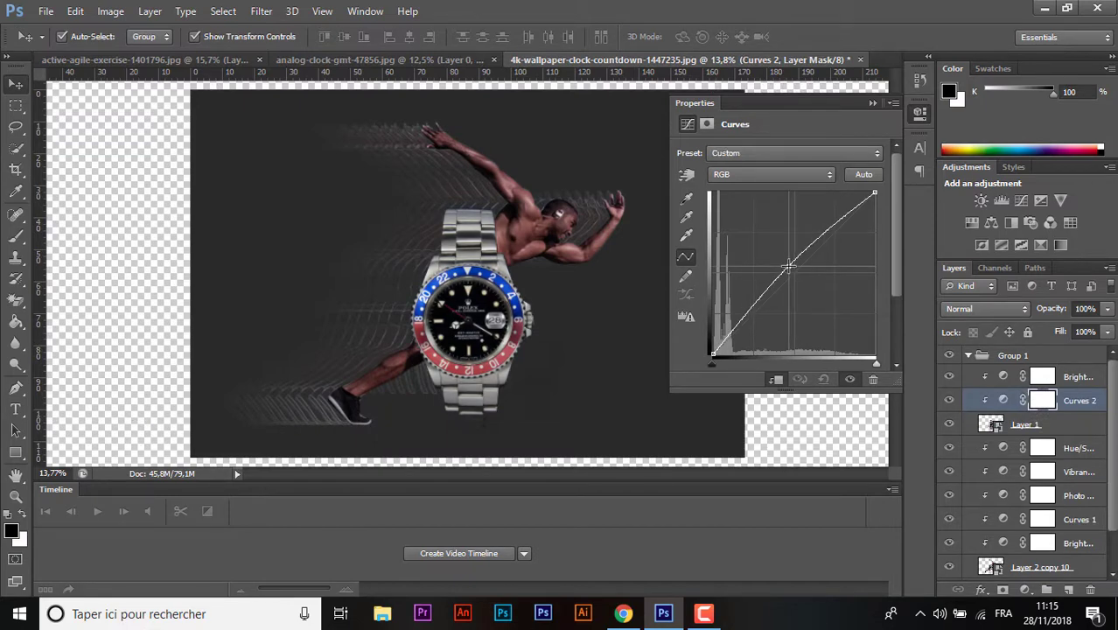
{"action": "left_click", "coordinate": [1025, 590]}
{"action": "left_click", "coordinate": [1003, 371]}
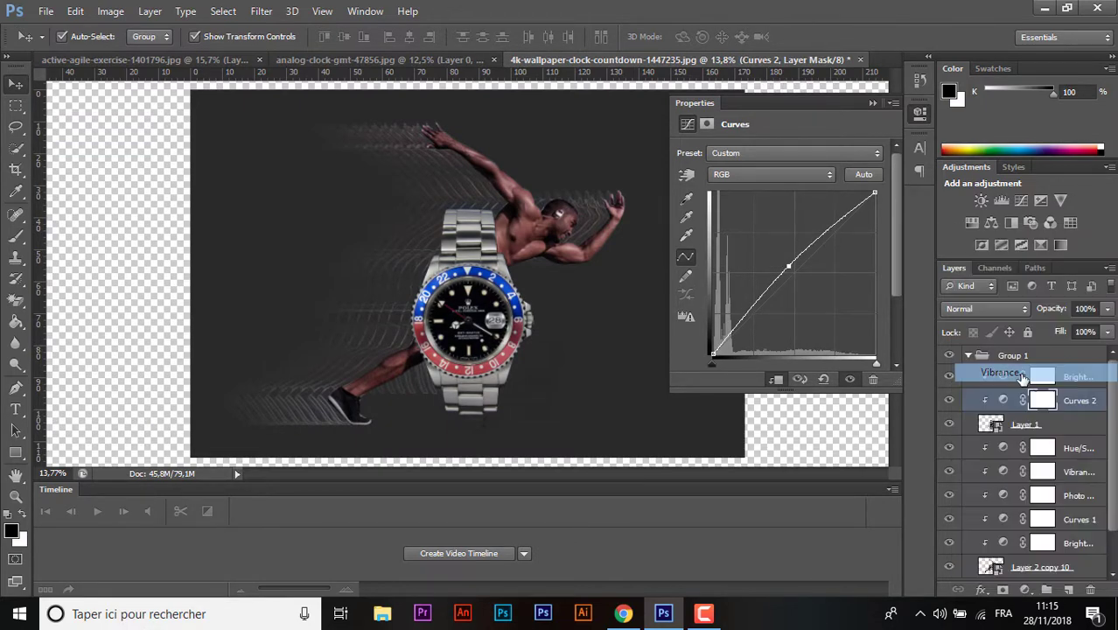
{"action": "left_click_drag", "start_coordinate": [779, 168], "coordinate": [791, 174]}
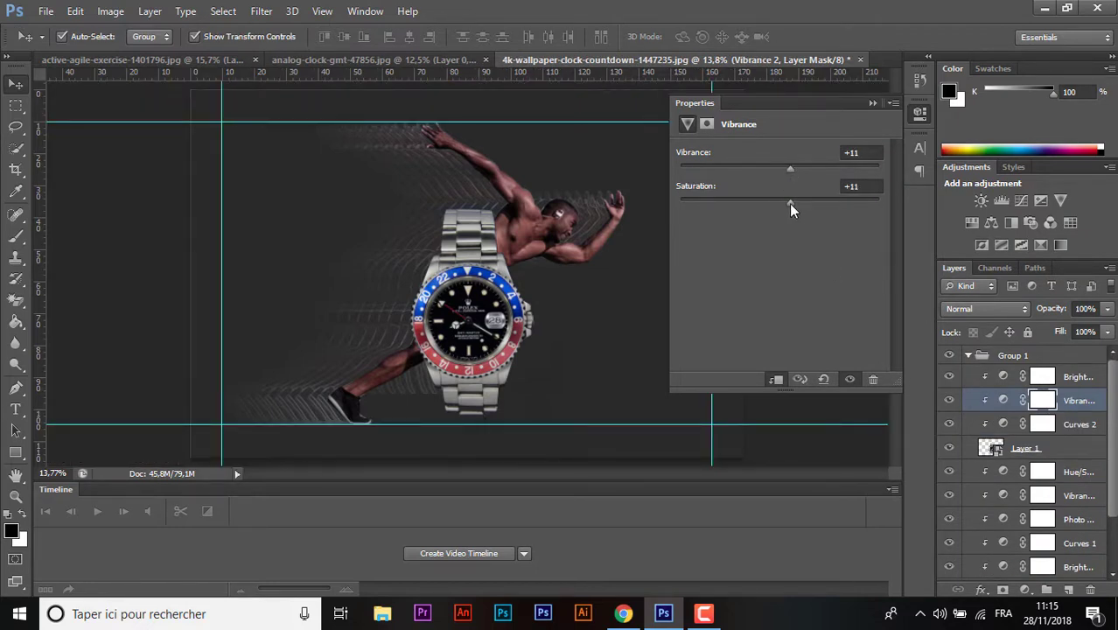
- Add a Photo Filter with colour 2a2a2a at 50% density to the watch
{"action": "left_click", "coordinate": [1025, 590]}
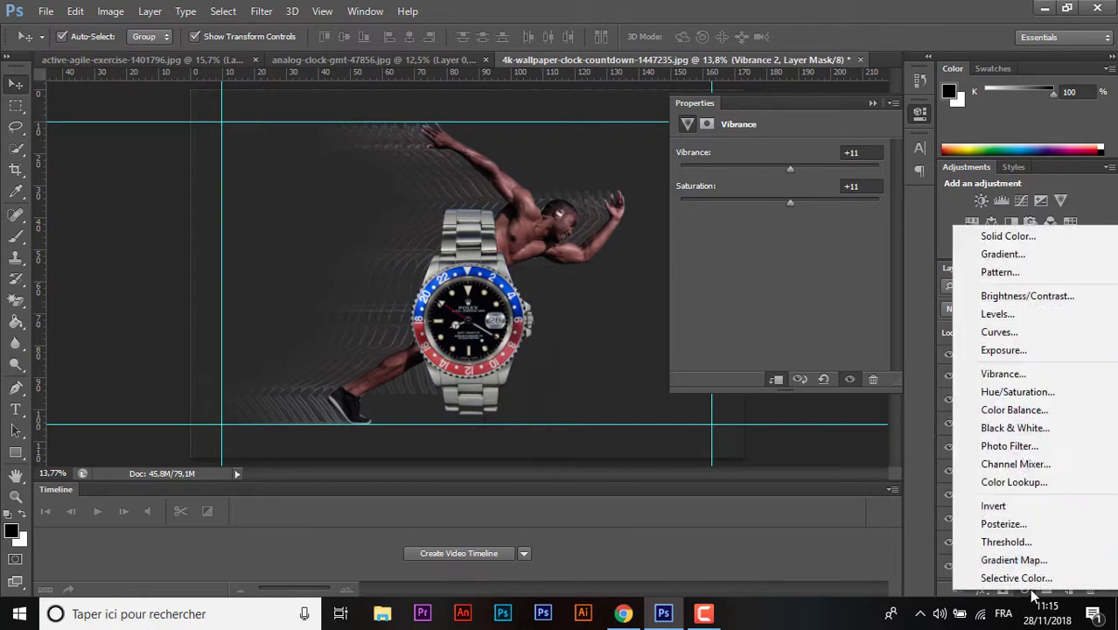
{"action": "left_click", "coordinate": [1009, 445]}
{"action": "left_click", "coordinate": [733, 213]}
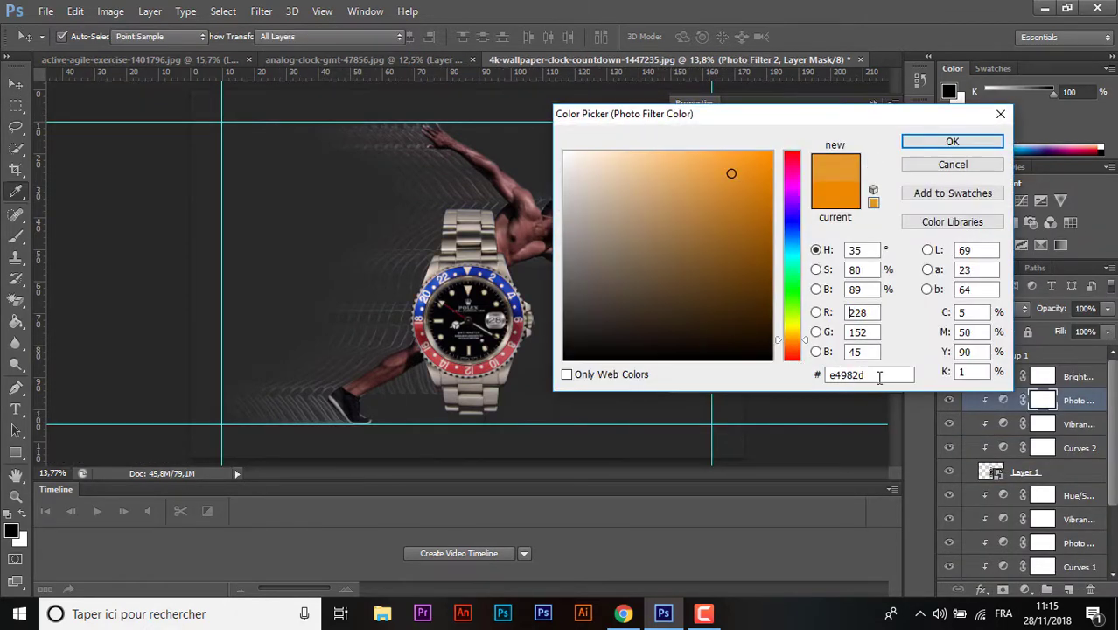
{"action": "left_click_drag", "start_coordinate": [888, 377], "coordinate": [806, 377]}
{"action": "type", "text": "2a2a2a"}
{"action": "key", "text": "Return"}
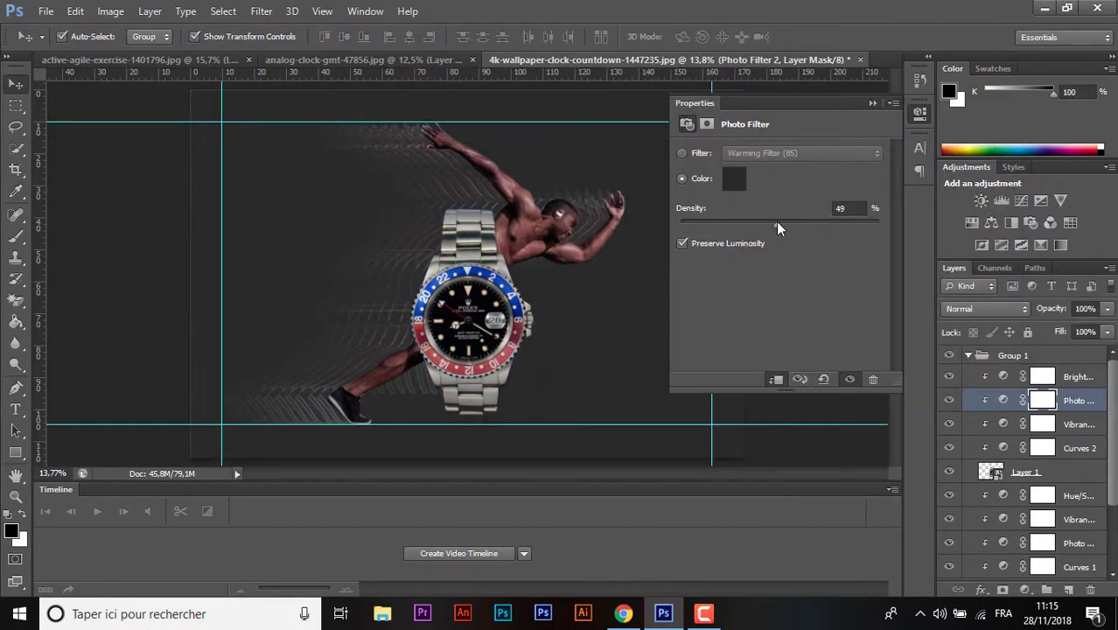
{"action": "left_click_drag", "start_coordinate": [776, 222], "coordinate": [778, 221]}
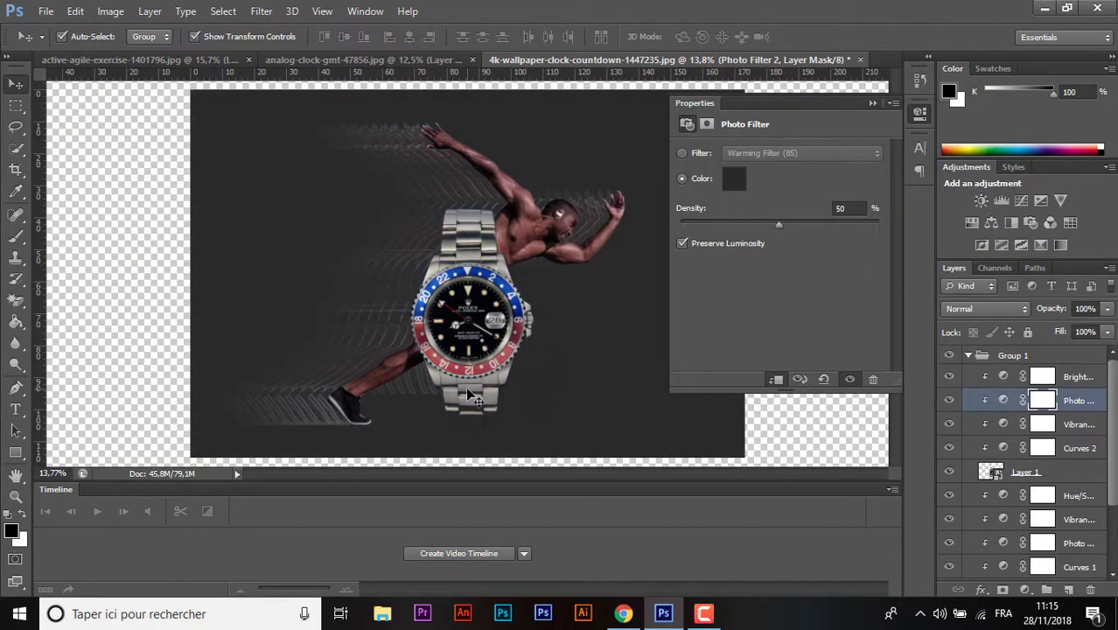
{"action": "left_click", "coordinate": [1013, 355]}
- Rasterize the watch layer and dodge its bezel lighter
{"action": "left_click", "coordinate": [1066, 471]}
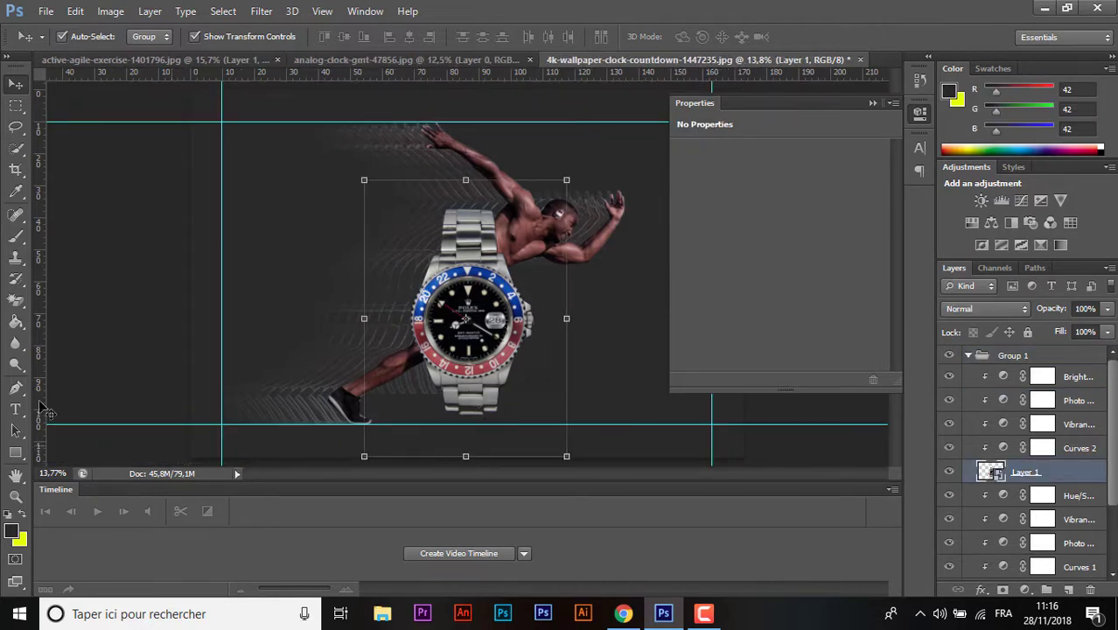
{"action": "left_click", "coordinate": [15, 369]}
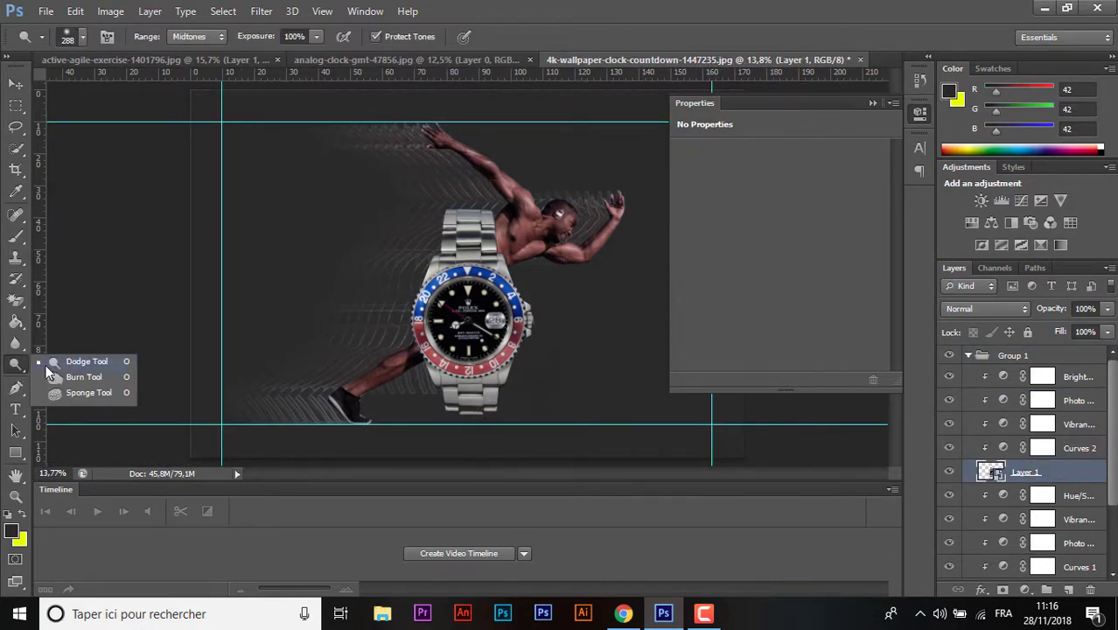
{"action": "left_click", "coordinate": [86, 361]}
{"action": "left_click", "coordinate": [438, 285]}
{"action": "key", "text": "Return"}
{"action": "mouse_move", "coordinate": [446, 282]}
{"action": "left_mouse_down"}
{"action": "mouse_move", "coordinate": [460, 361]}
{"action": "mouse_move", "coordinate": [456, 283]}
{"action": "left_mouse_up"}
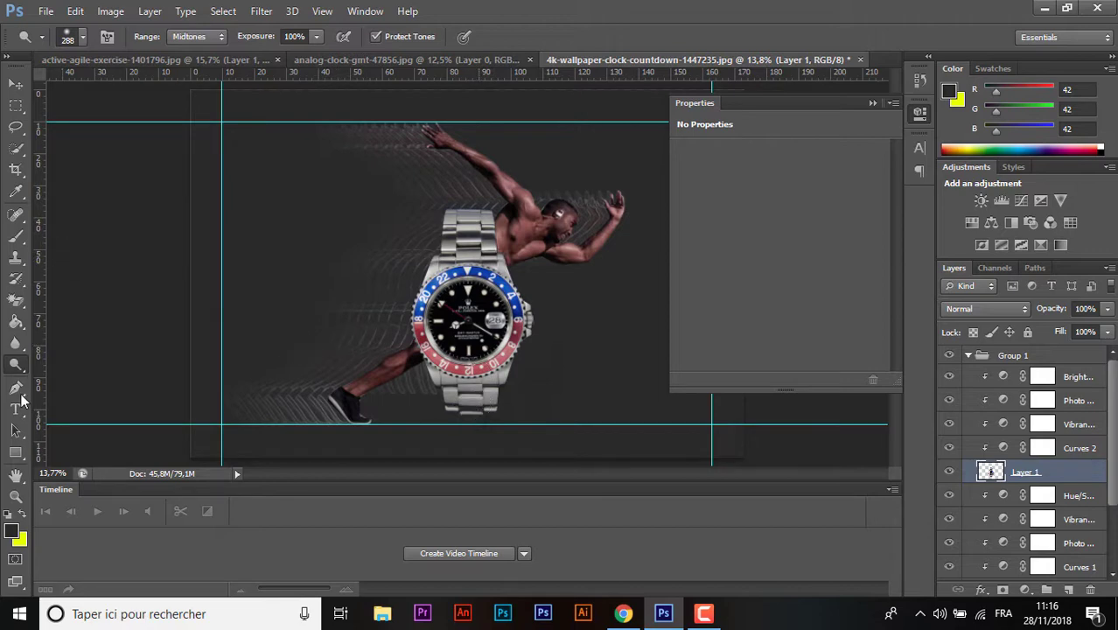
- Switch to the Burn Tool at 50% exposure to darken the bracelet
{"action": "right_click", "coordinate": [16, 366]}
{"action": "left_click", "coordinate": [63, 376]}
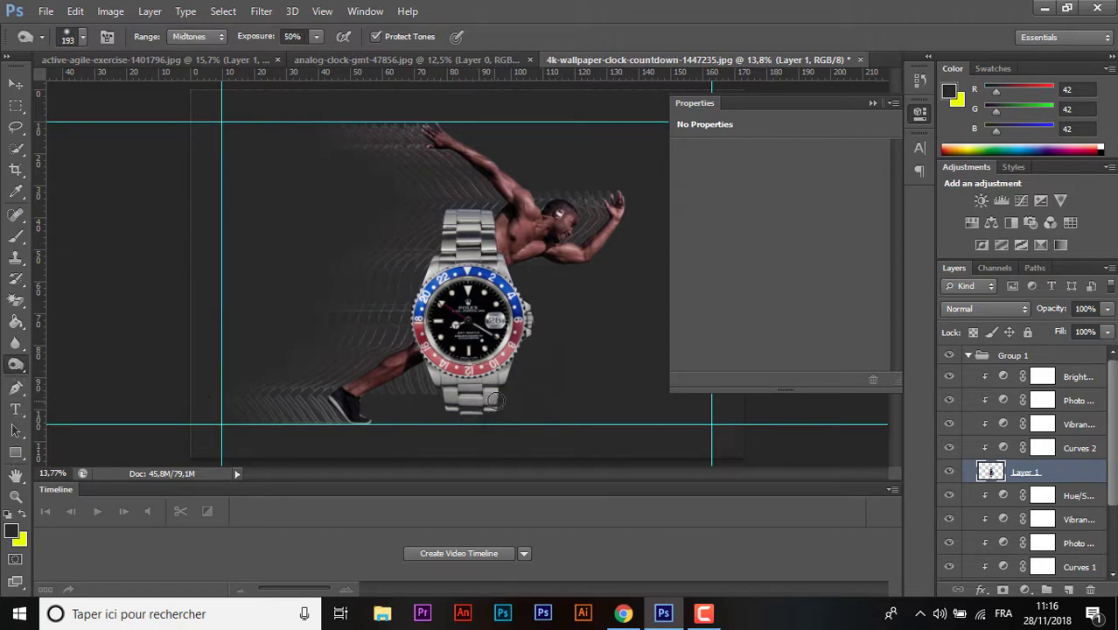
{"action": "key", "text": "ctrl+h"}
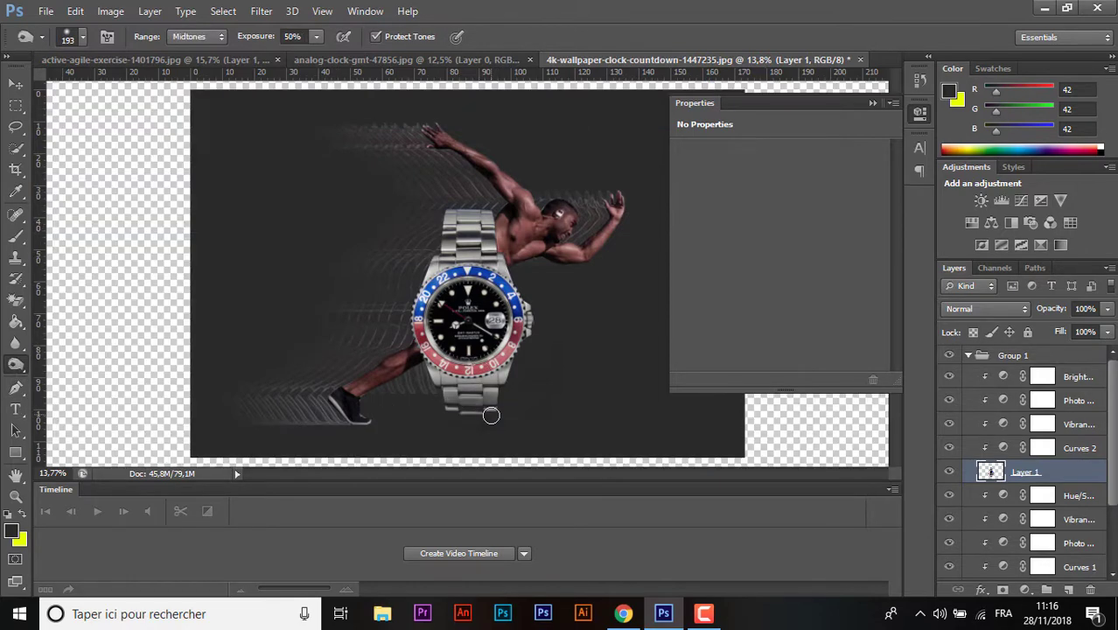
{"action": "key", "text": "ctrl+h"}
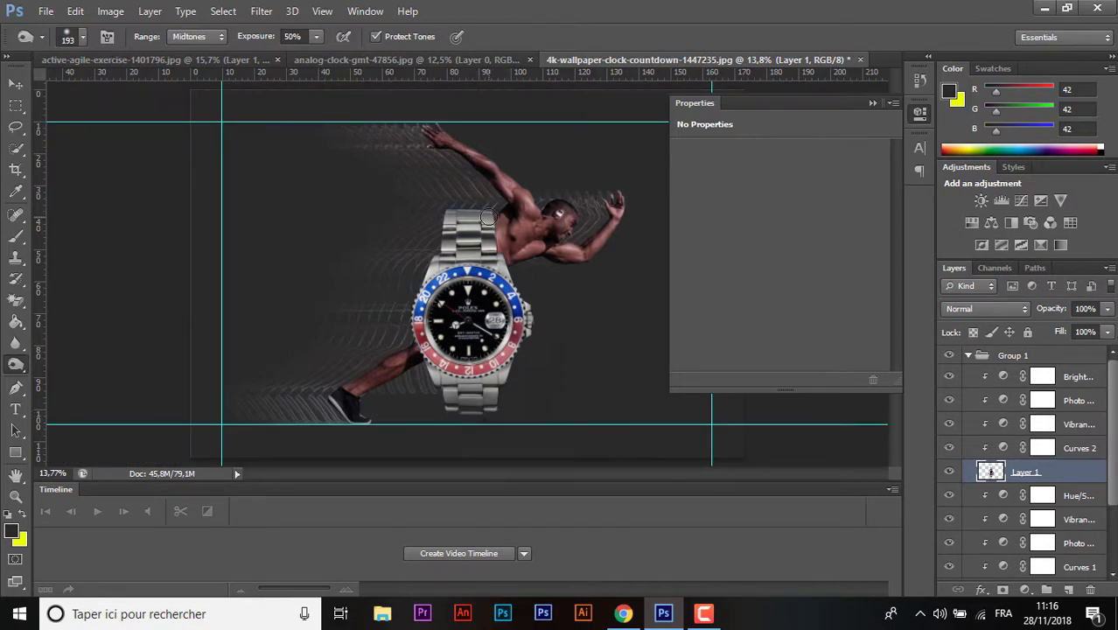
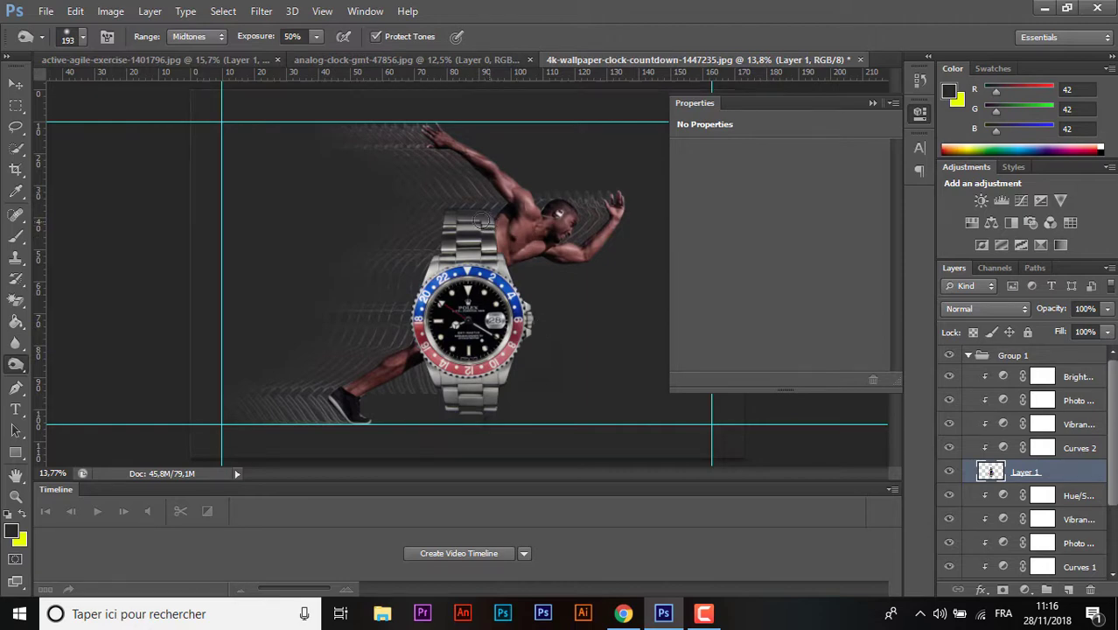
- Glance at the quotes page in the browser and come back to the poster
{"action": "scroll", "coordinate": [337, 209], "scroll_direction": "down", "scroll_amount": 2}
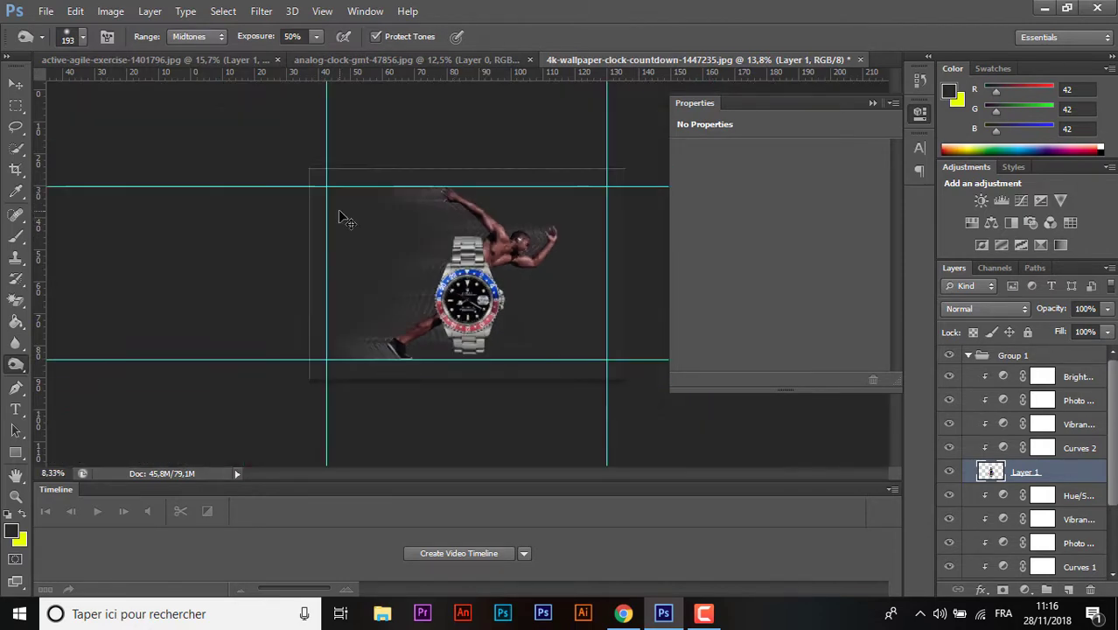
{"action": "scroll", "coordinate": [337, 209], "scroll_direction": "up", "scroll_amount": 2}
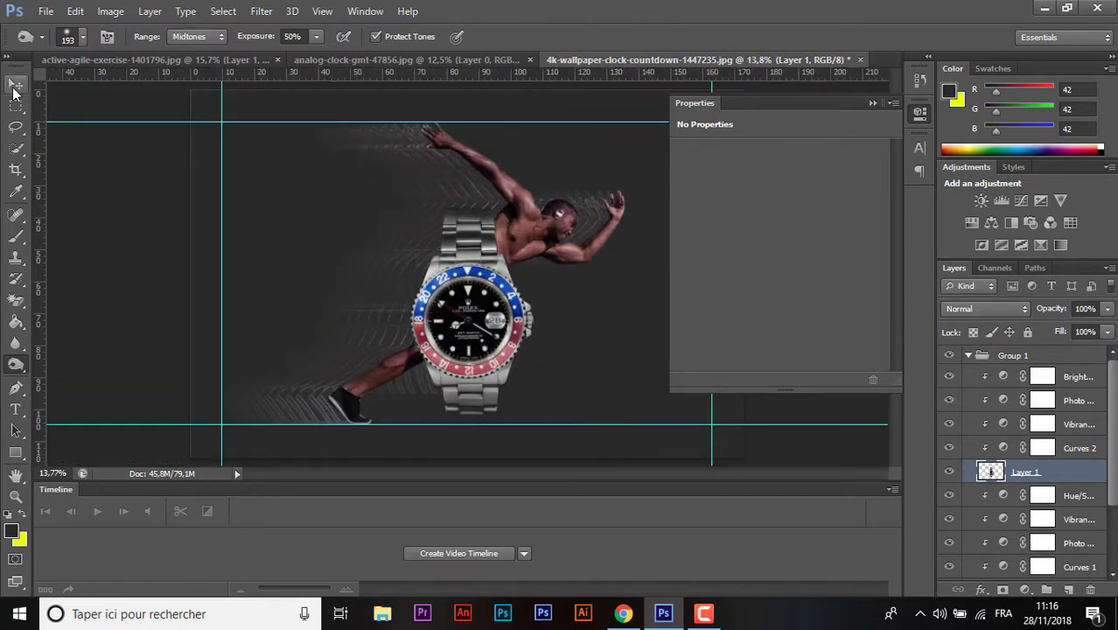
{"action": "left_click", "coordinate": [15, 88]}
{"action": "left_click", "coordinate": [623, 612]}
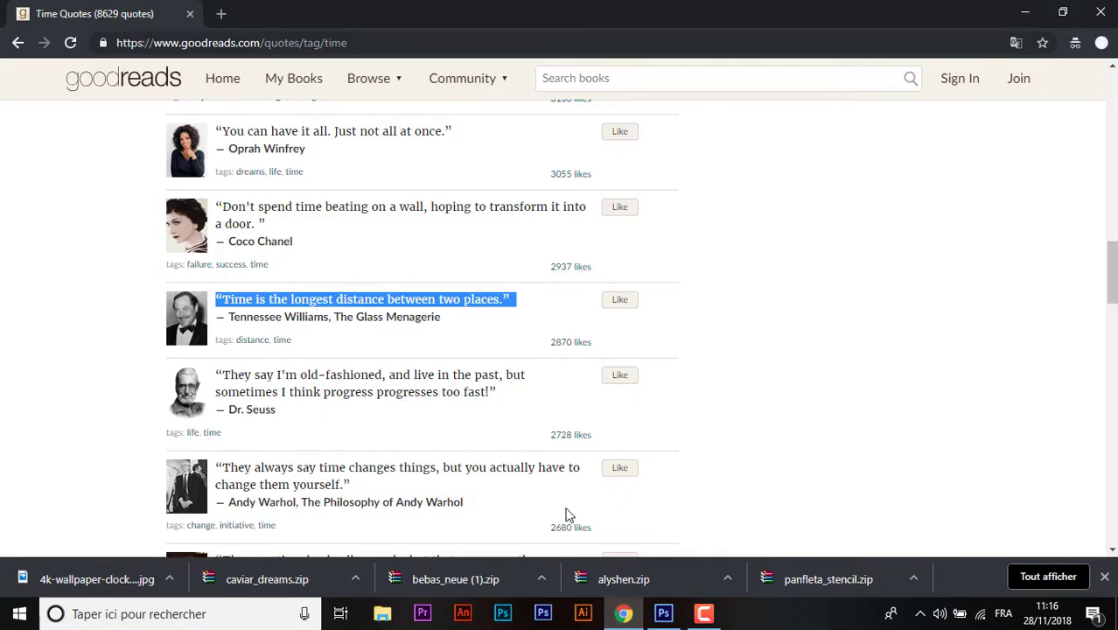
{"action": "left_click", "coordinate": [663, 615]}
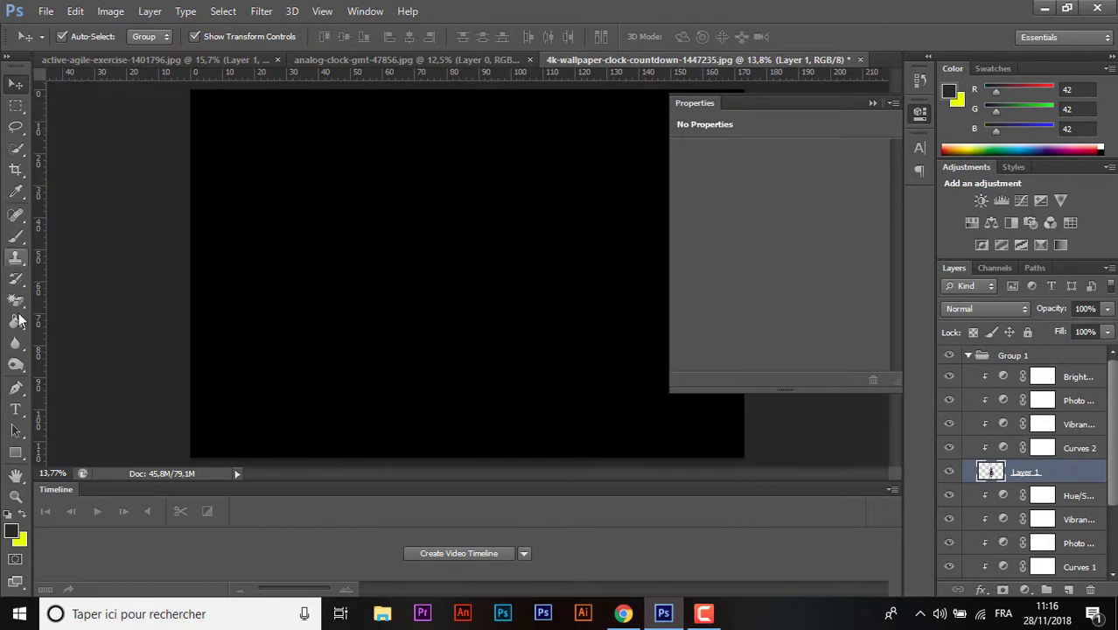
- Paste the quote as a text line on the canvas and shift it right
{"action": "left_click", "coordinate": [14, 411]}
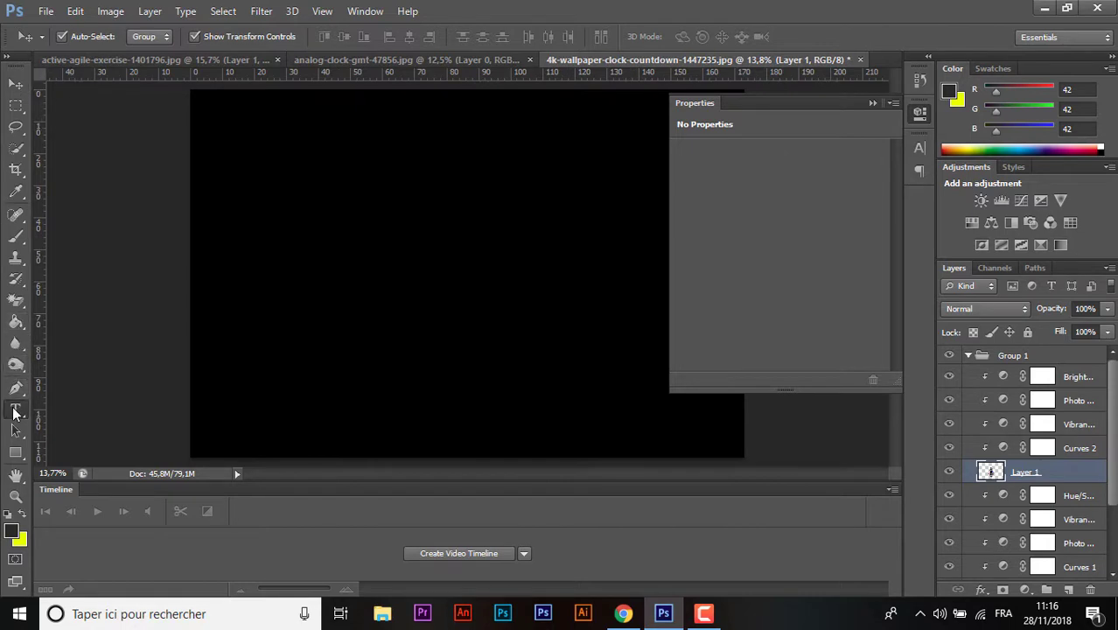
{"action": "left_click", "coordinate": [237, 154]}
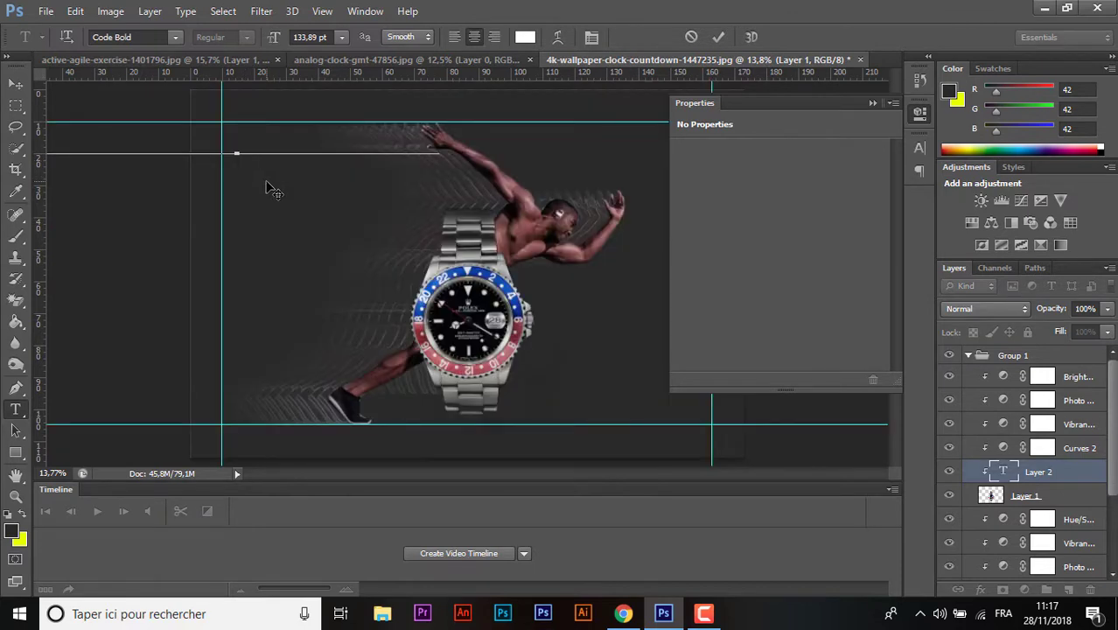
{"action": "key", "text": "ctrl+v"}
{"action": "mouse_move", "coordinate": [316, 243]}
{"action": "left_mouse_down"}
{"action": "mouse_move", "coordinate": [479, 249]}
{"action": "mouse_move", "coordinate": [494, 287]}
{"action": "left_mouse_up"}
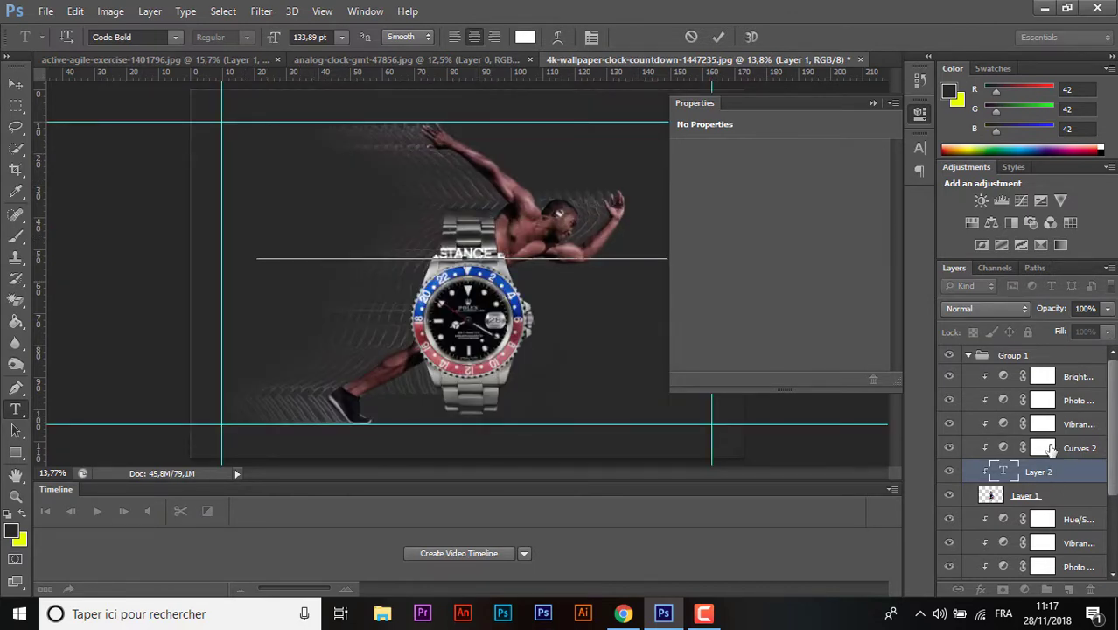
{"action": "left_click", "coordinate": [1050, 405]}
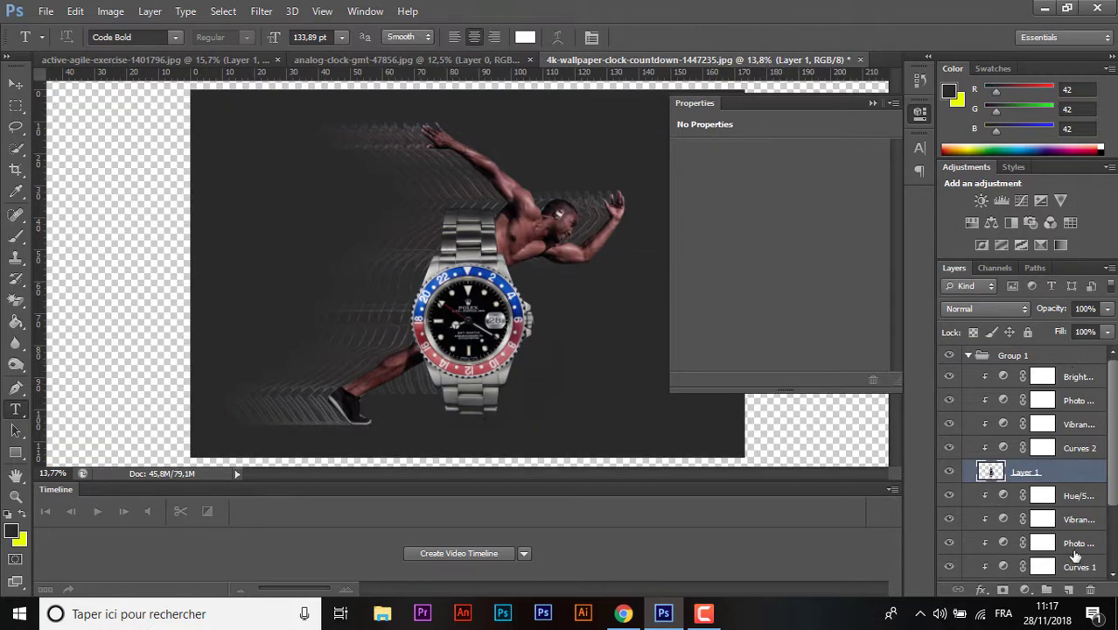
- Paste the quote as a new text layer in the group and move it across the watch
{"action": "left_click", "coordinate": [1076, 355]}
{"action": "left_click", "coordinate": [1073, 588]}
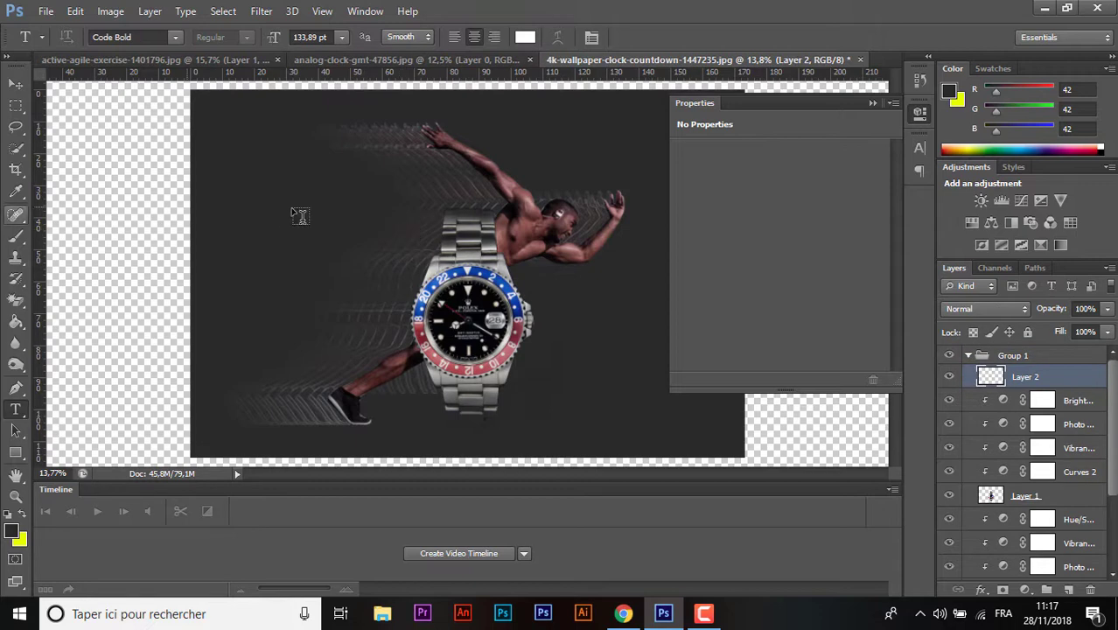
{"action": "left_click", "coordinate": [316, 196]}
{"action": "key", "text": "ctrl+v"}
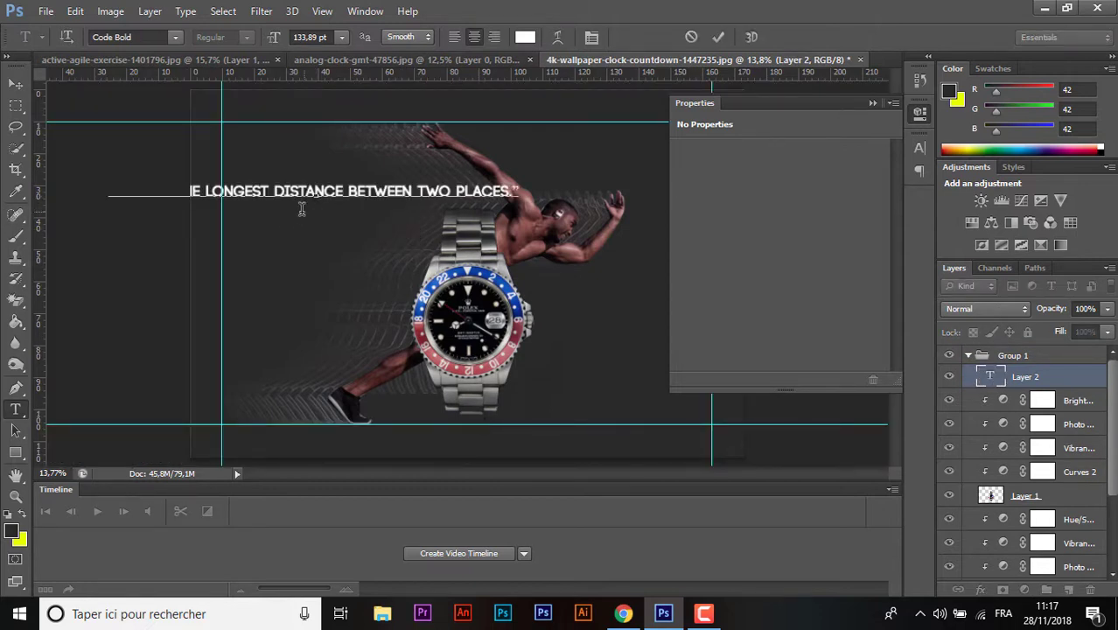
{"action": "mouse_move", "coordinate": [308, 235]}
{"action": "left_mouse_down"}
{"action": "mouse_move", "coordinate": [437, 424]}
{"action": "mouse_move", "coordinate": [446, 359]}
{"action": "left_mouse_up"}
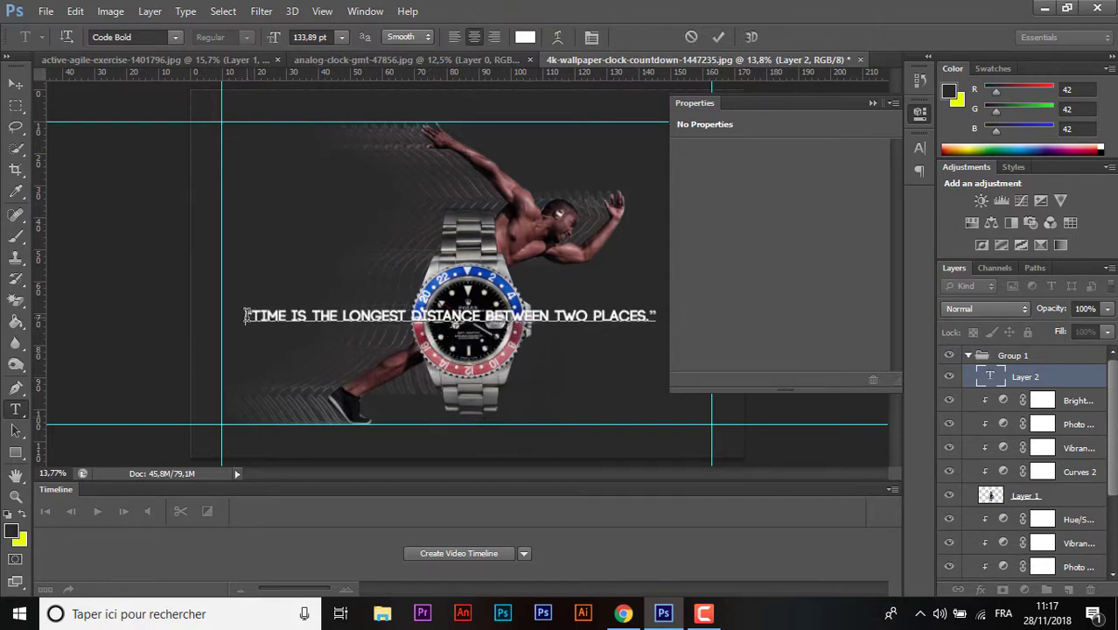
- Select the whole quote and browse the font list, leaving the font unchanged
{"action": "left_click_drag", "start_coordinate": [246, 315], "coordinate": [652, 319]}
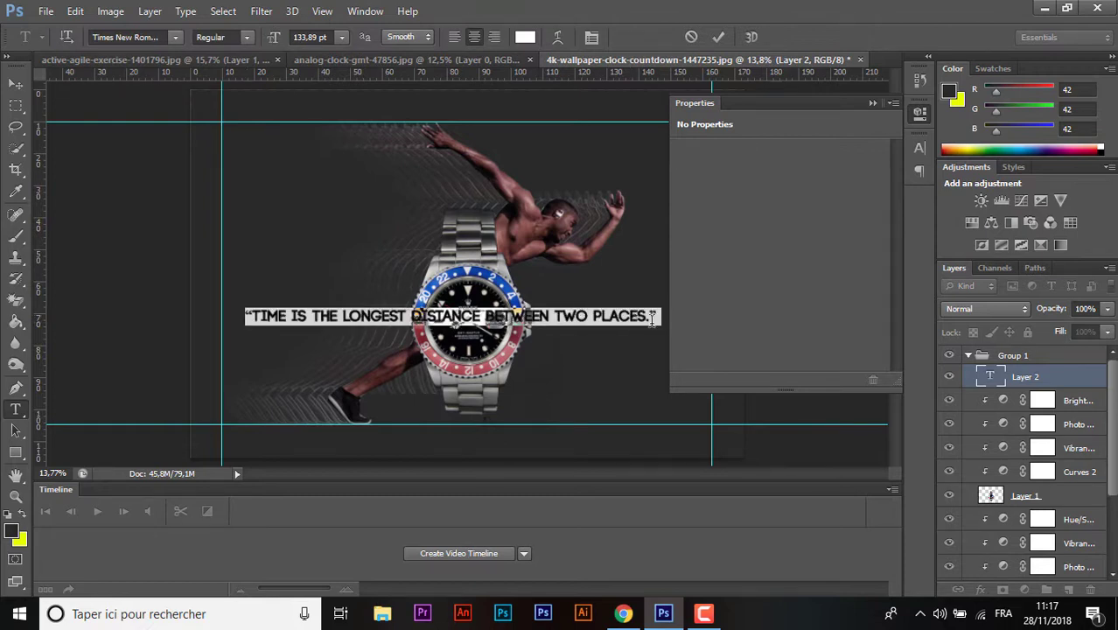
{"action": "left_click", "coordinate": [175, 37]}
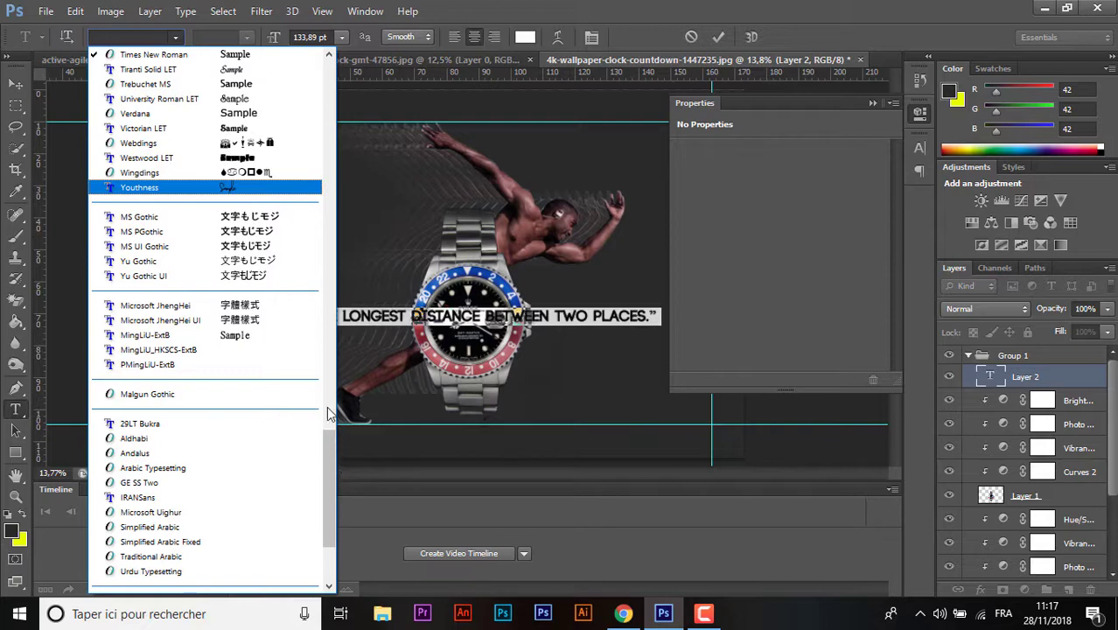
{"action": "scroll", "coordinate": [327, 409], "scroll_direction": "up", "scroll_amount": 5}
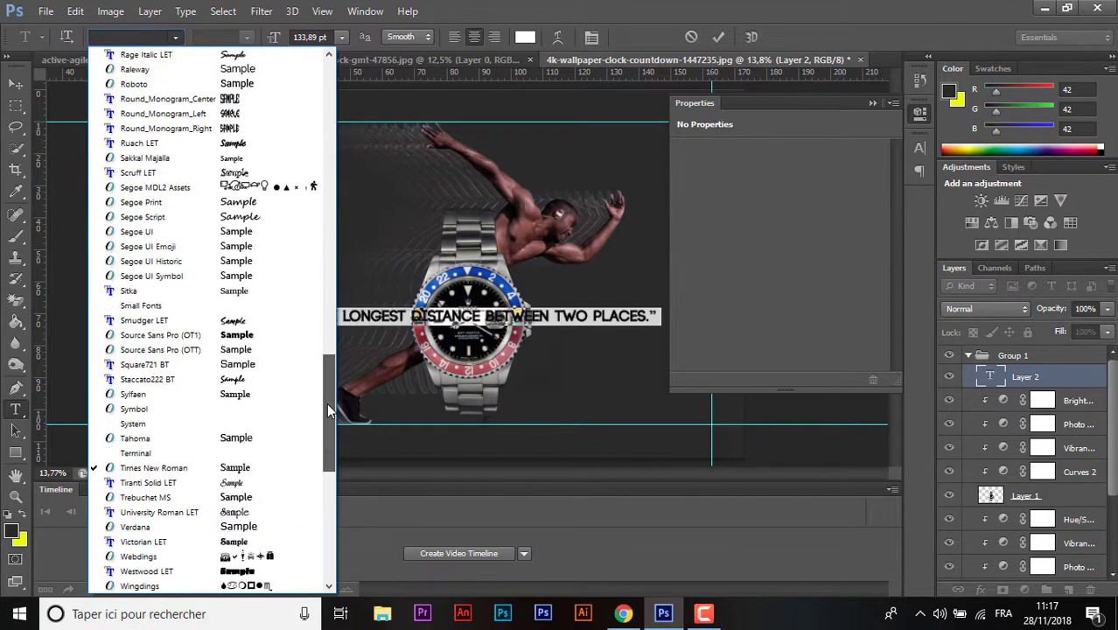
{"action": "scroll", "coordinate": [328, 407], "scroll_direction": "up", "scroll_amount": 5}
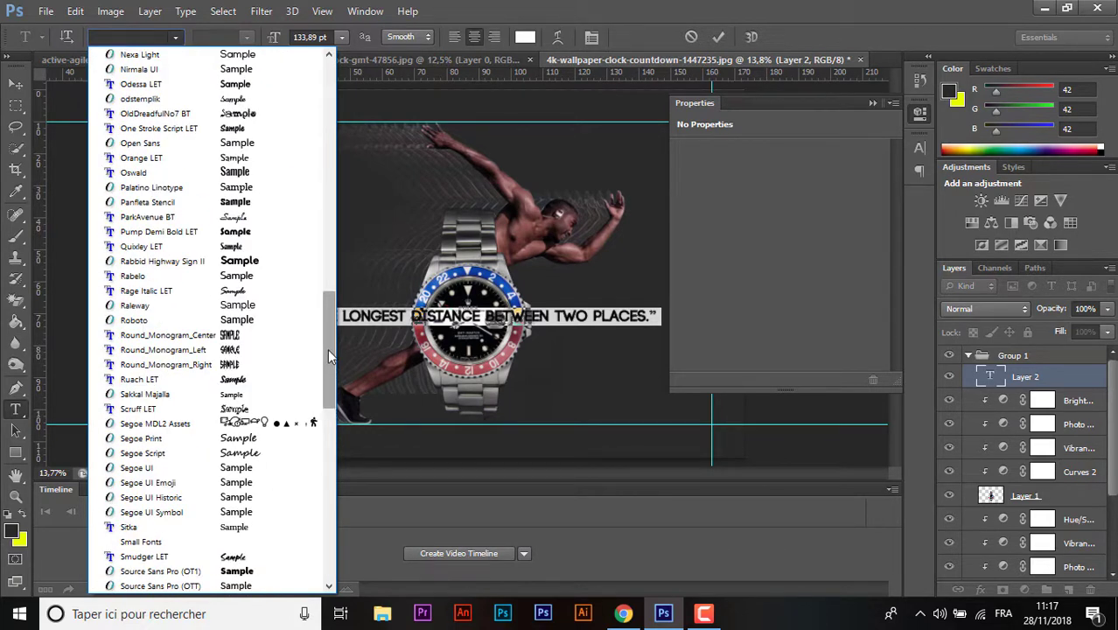
{"action": "scroll", "coordinate": [327, 355], "scroll_direction": "up", "scroll_amount": 3}
{"action": "left_click", "coordinate": [408, 309]}
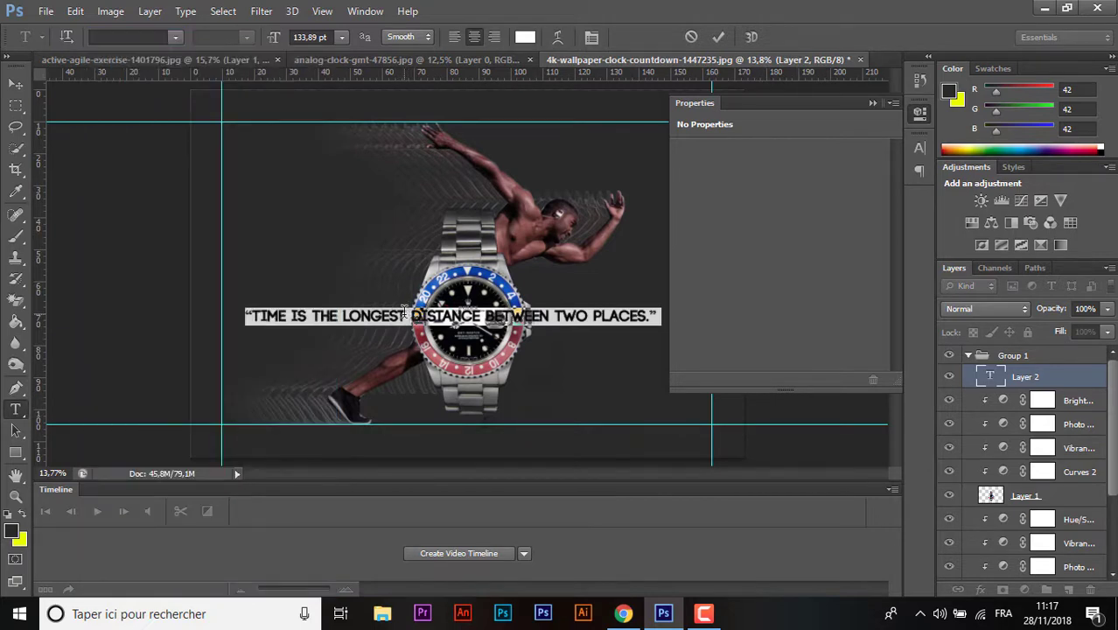
{"action": "left_click", "coordinate": [405, 311]}
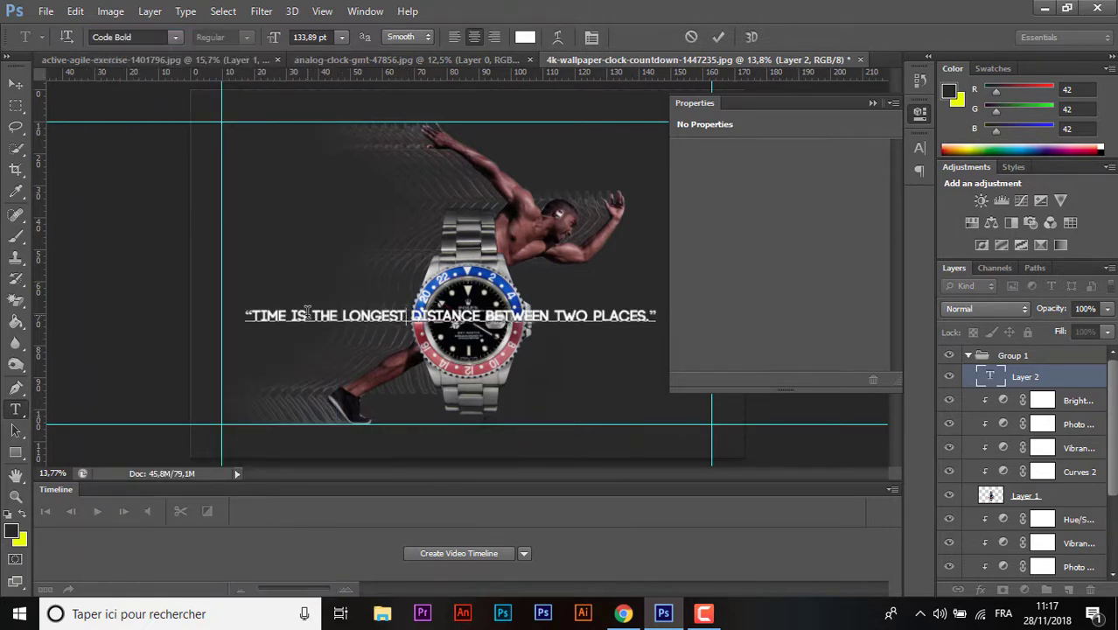
- Insert line breaks after TIME IS, THE LONGEST and DISTANCE
{"action": "left_click", "coordinate": [308, 315]}
{"action": "key", "text": "Return"}
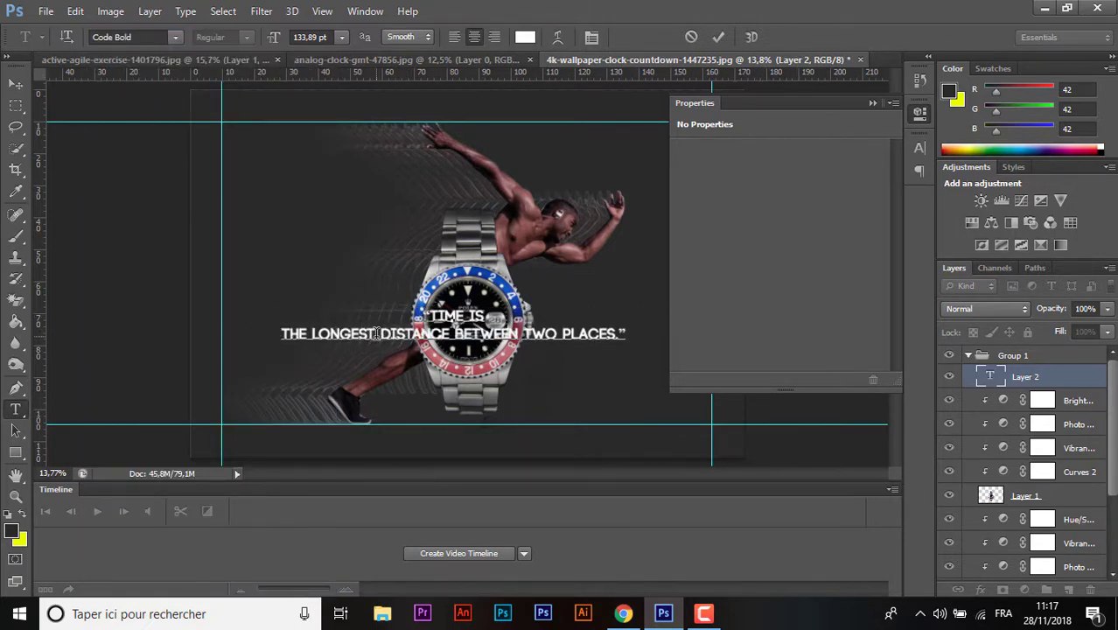
{"action": "left_click", "coordinate": [376, 334]}
{"action": "key", "text": "Return"}
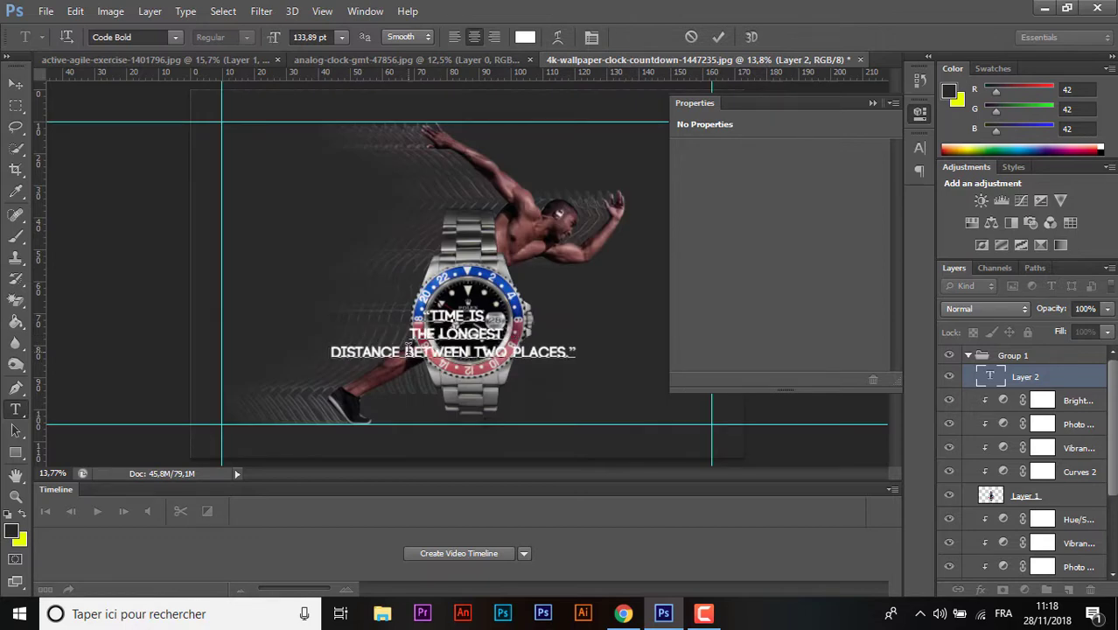
{"action": "left_click", "coordinate": [406, 351]}
{"action": "key", "text": "Return"}
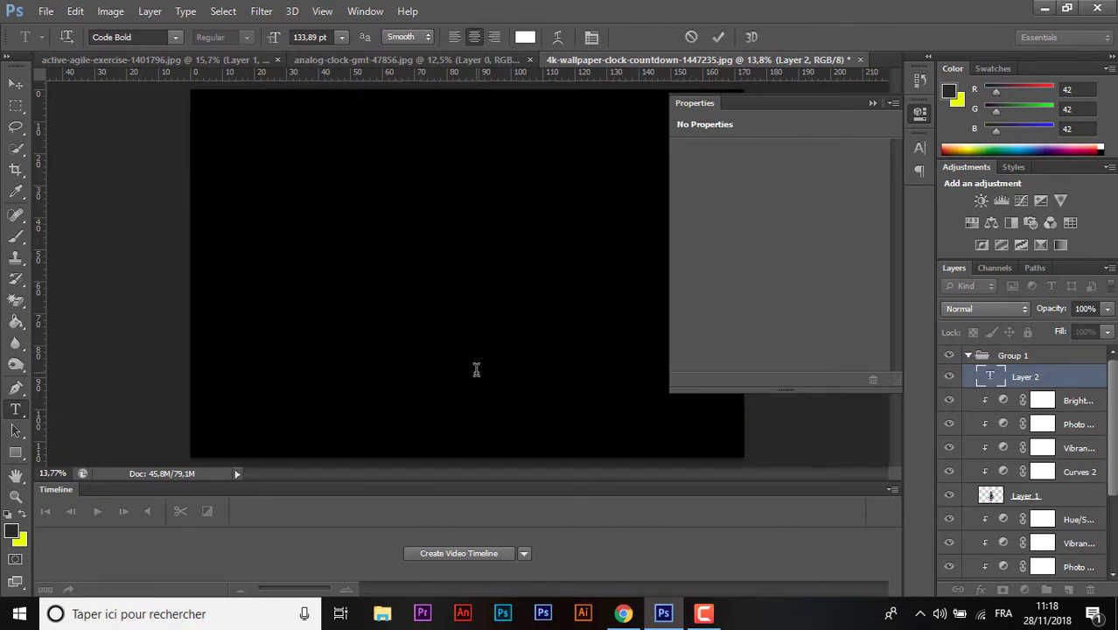
- Move the quote block to the upper left, select its first line, and show Character settings
{"action": "left_click_drag", "start_coordinate": [475, 368], "coordinate": [359, 287]}
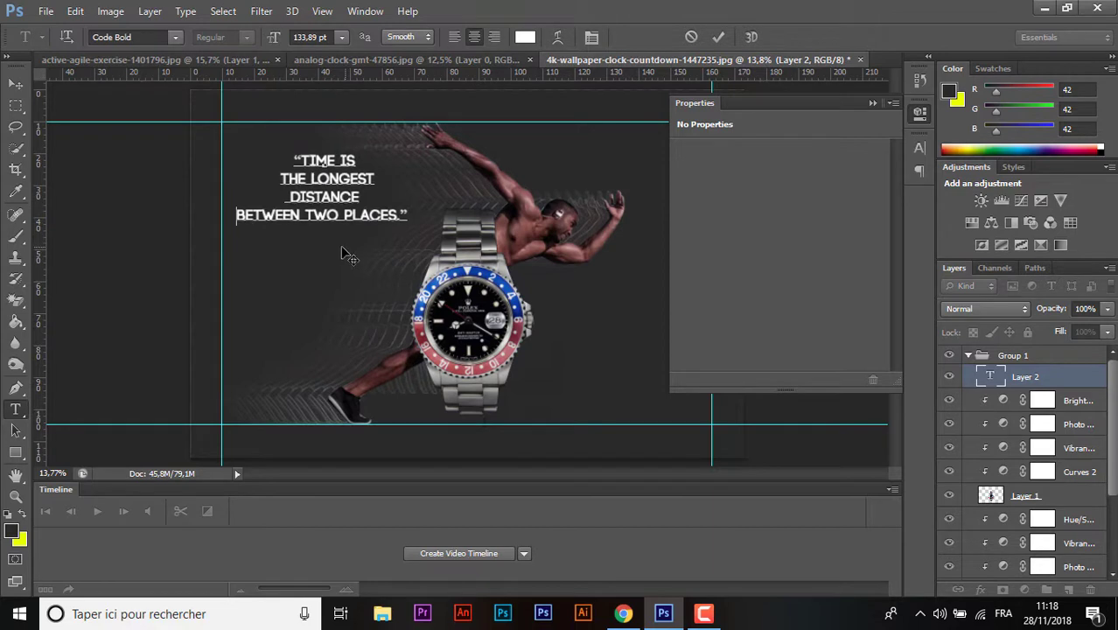
{"action": "left_click_drag", "start_coordinate": [349, 251], "coordinate": [340, 241]}
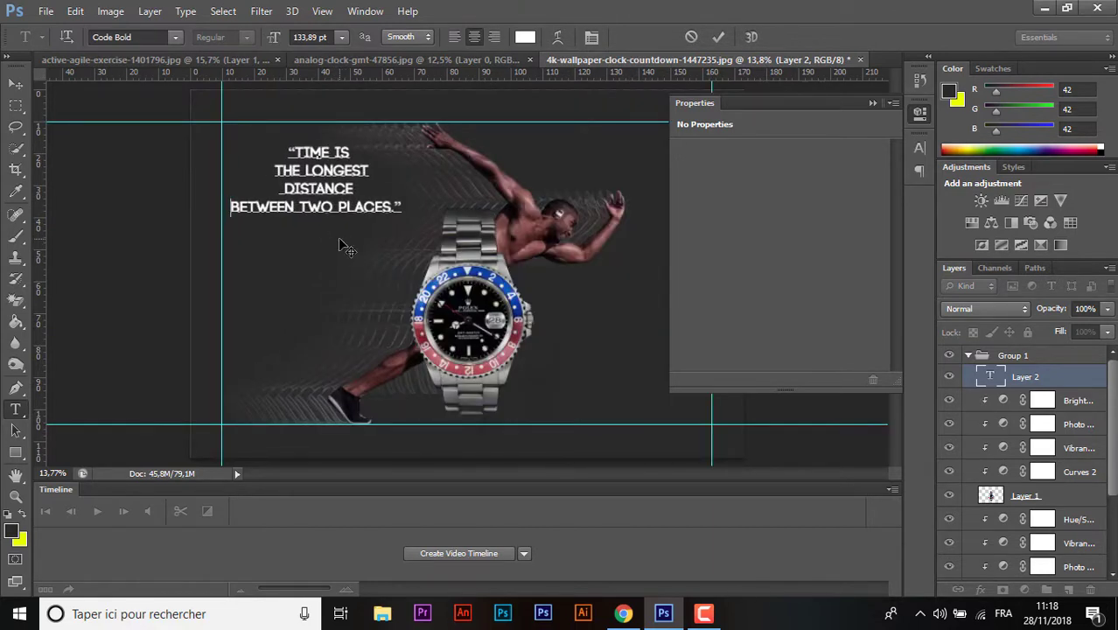
{"action": "triple_click", "coordinate": [320, 151]}
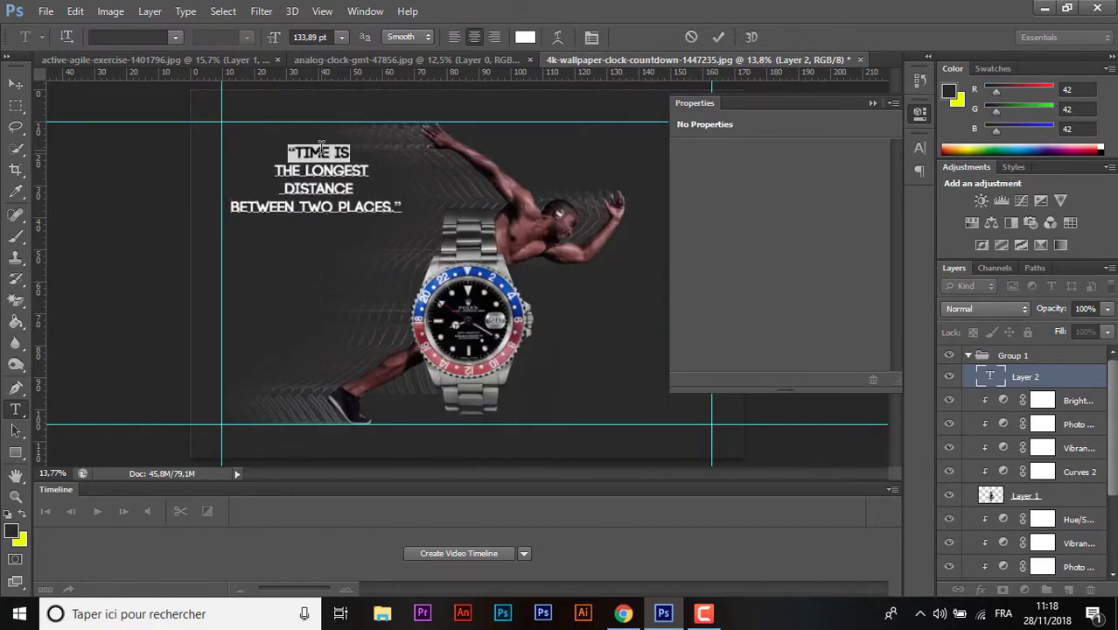
{"action": "left_click", "coordinate": [592, 37]}
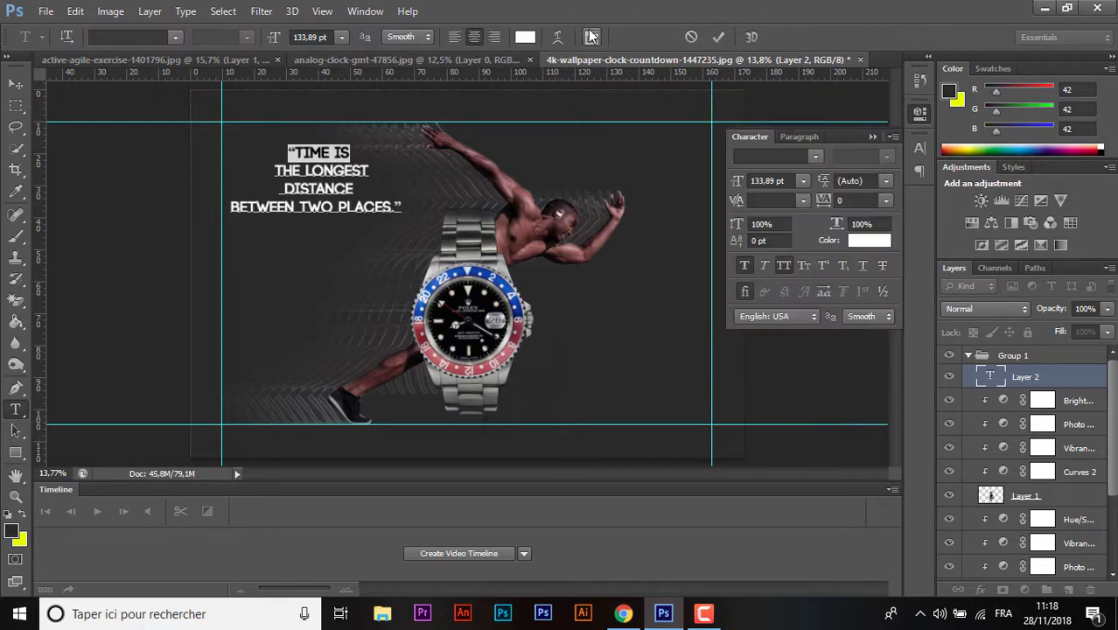
- Give the first line Source Sans Pro, Strong anti-aliasing and normal case instead of All Caps
{"action": "left_click", "coordinate": [815, 156]}
{"action": "mouse_move", "coordinate": [971, 258]}
{"action": "left_mouse_down"}
{"action": "mouse_move", "coordinate": [978, 248]}
{"action": "mouse_move", "coordinate": [983, 441]}
{"action": "mouse_move", "coordinate": [964, 515]}
{"action": "mouse_move", "coordinate": [964, 439]}
{"action": "left_mouse_up"}
{"action": "left_click", "coordinate": [901, 424]}
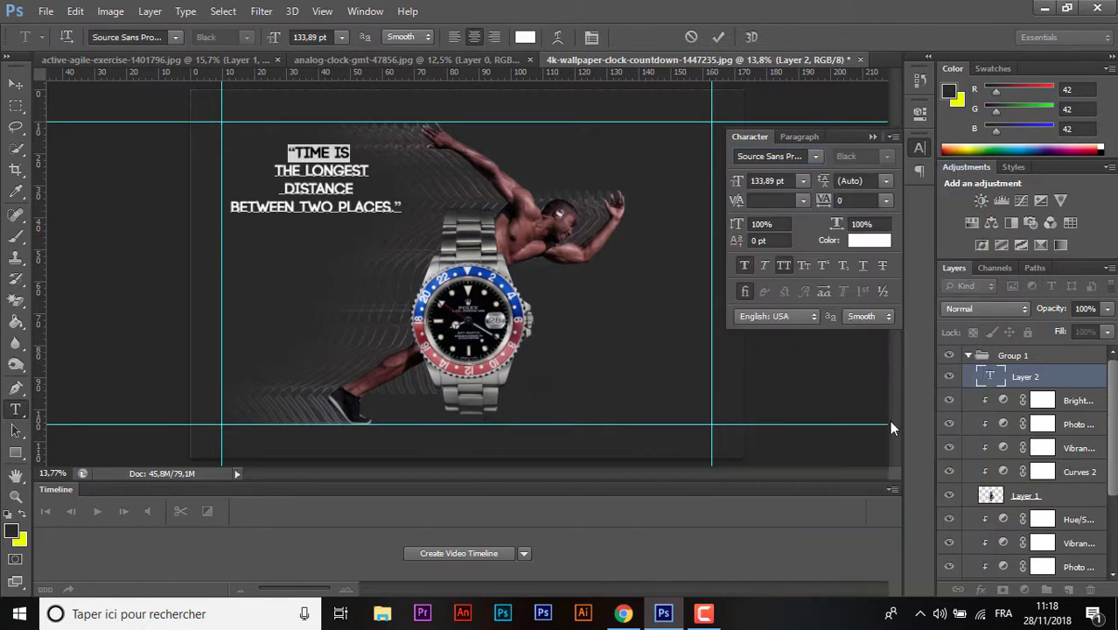
{"action": "left_click", "coordinate": [871, 316]}
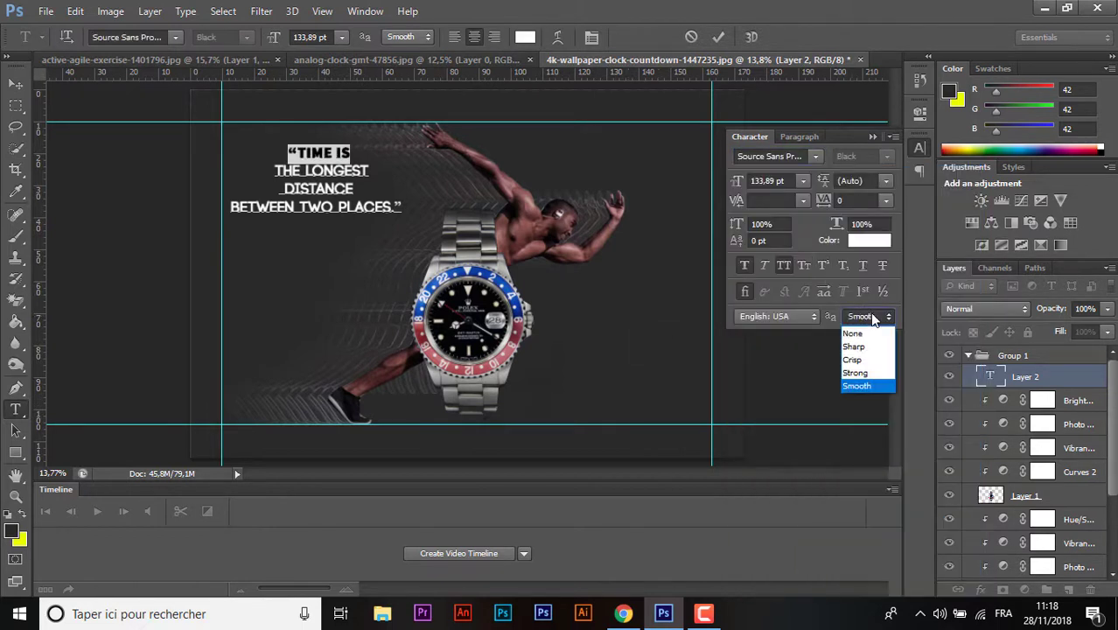
{"action": "left_click", "coordinate": [854, 373]}
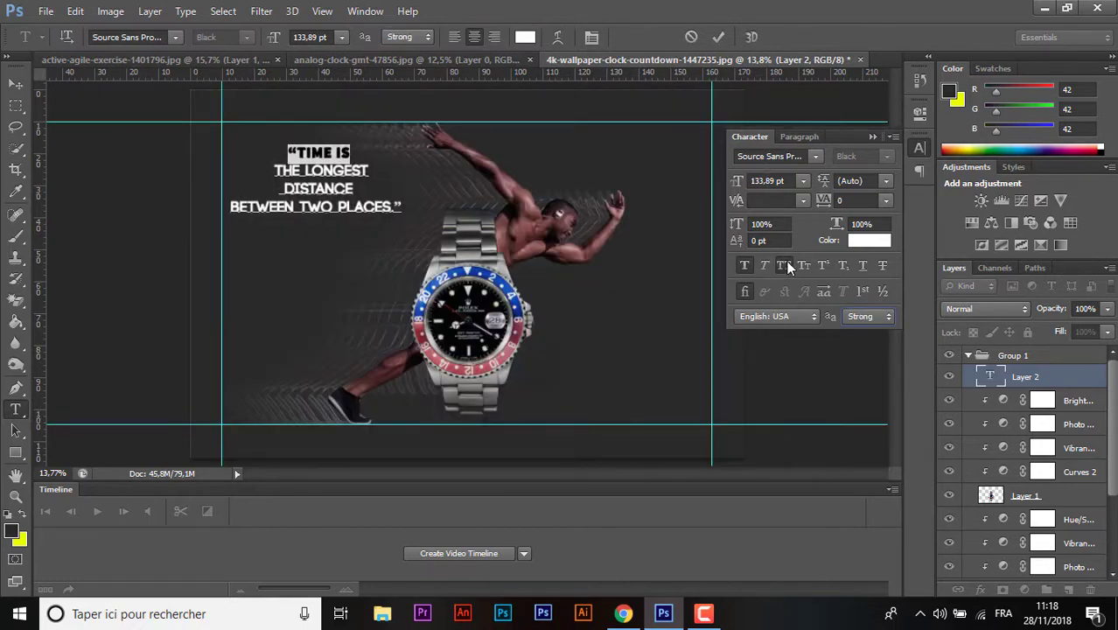
{"action": "left_click", "coordinate": [787, 267]}
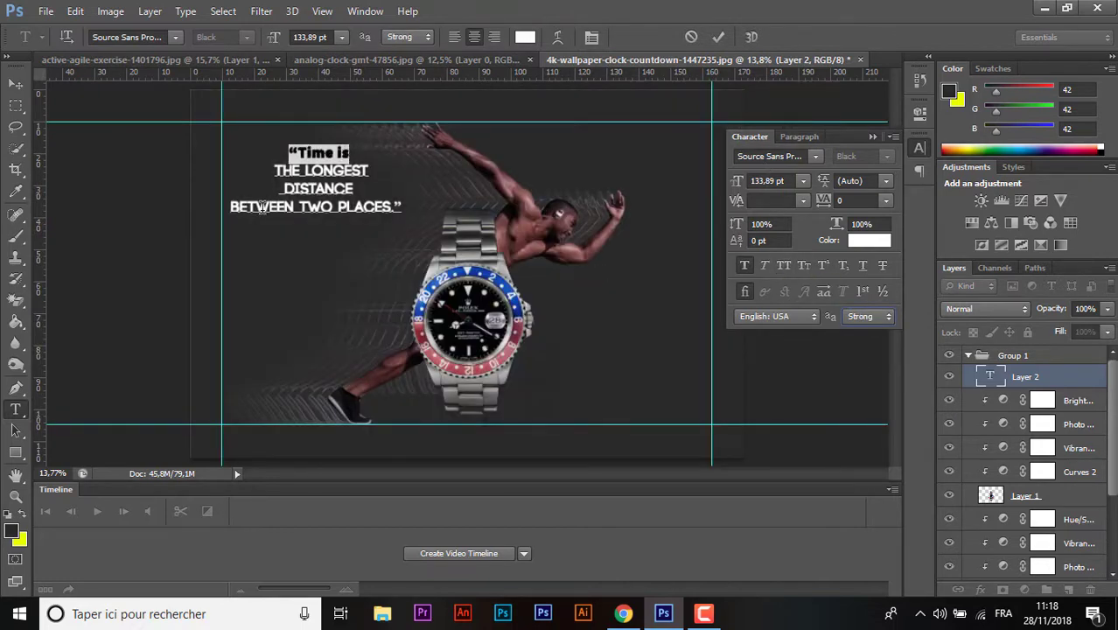
- Enlarge 'Time is' to 171.89 pt, centre it above the other lines, and select LONGEST
{"action": "left_click", "coordinate": [337, 183]}
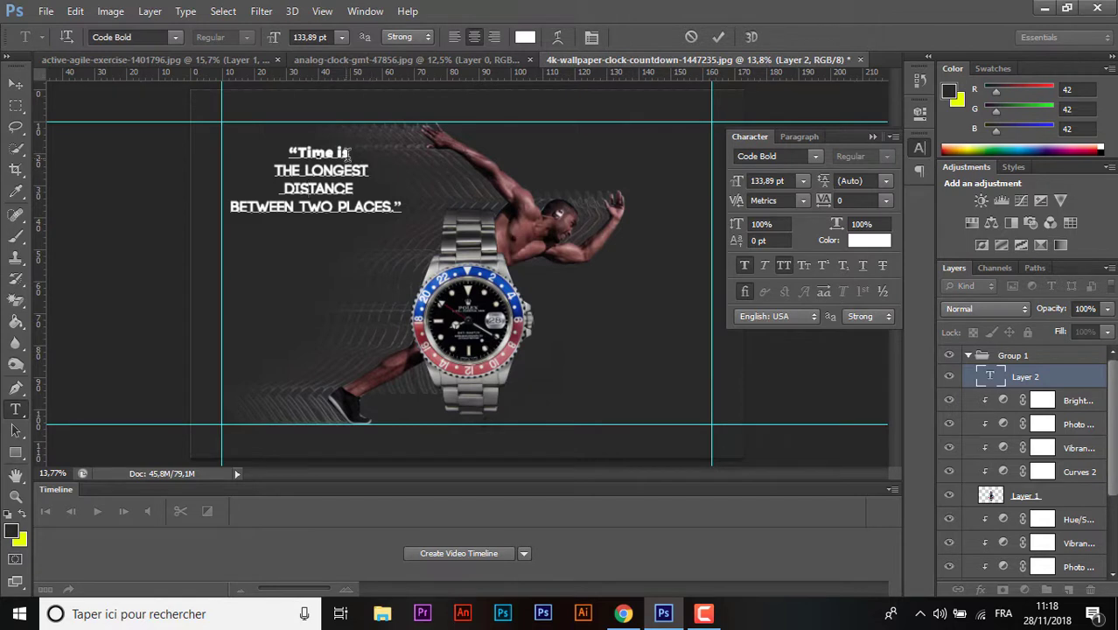
{"action": "left_click_drag", "start_coordinate": [347, 152], "coordinate": [300, 151]}
{"action": "left_click_drag", "start_coordinate": [739, 185], "coordinate": [806, 183]}
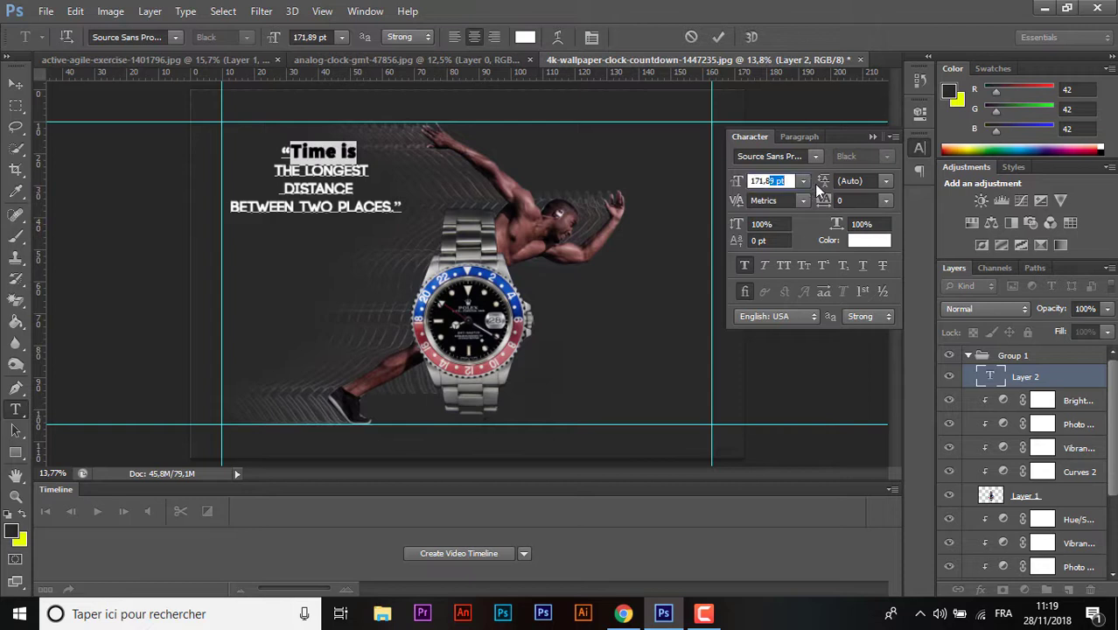
{"action": "left_click", "coordinate": [453, 39]}
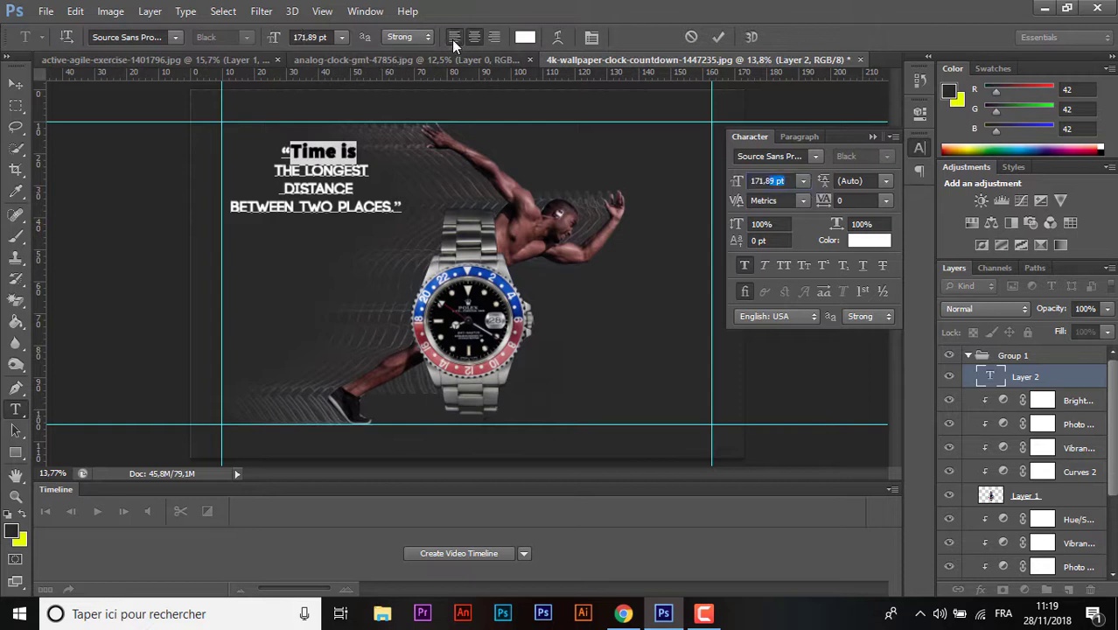
{"action": "left_click", "coordinate": [471, 40]}
{"action": "left_click", "coordinate": [333, 172]}
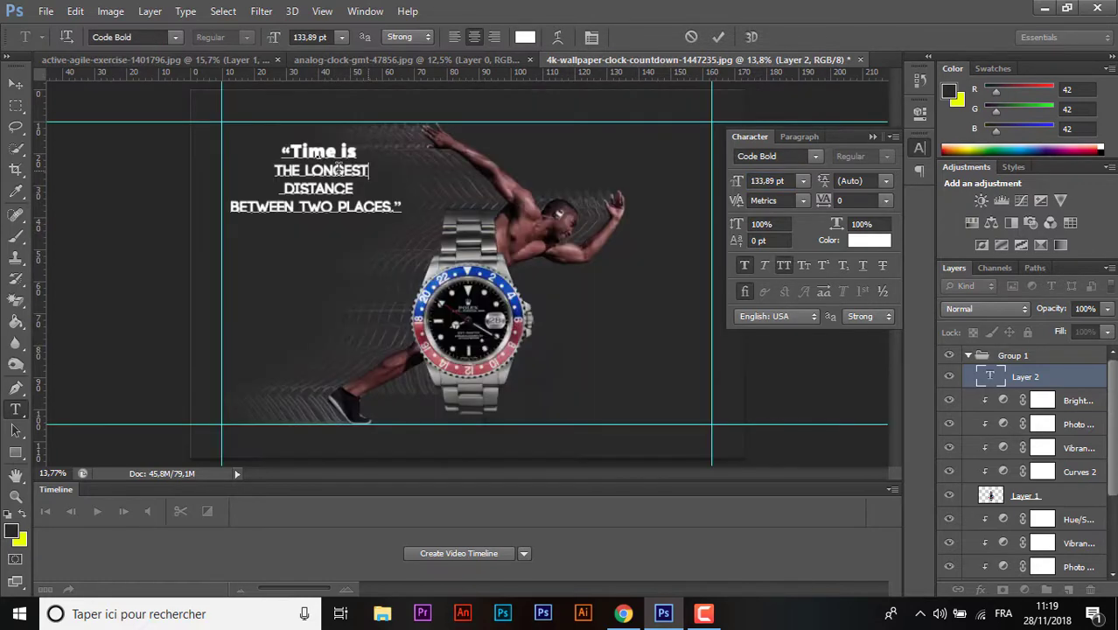
{"action": "left_click_drag", "start_coordinate": [371, 169], "coordinate": [311, 169]}
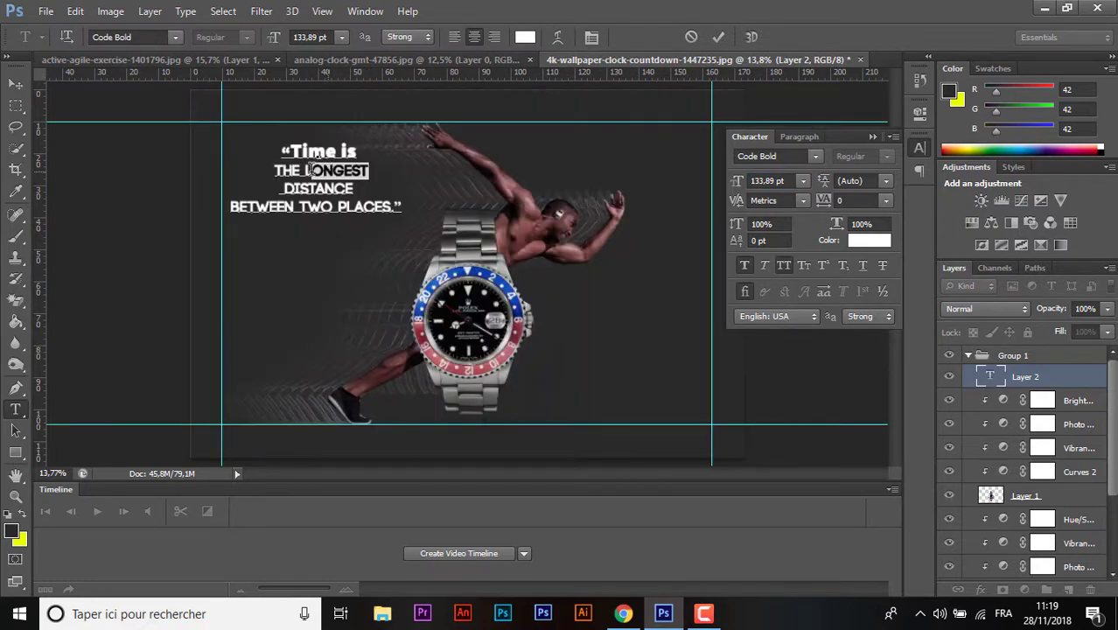
- Set LONGEST in ALYSHEN, stretch it wider horizontally, and turn off Faux Bold
{"action": "left_click", "coordinate": [815, 158]}
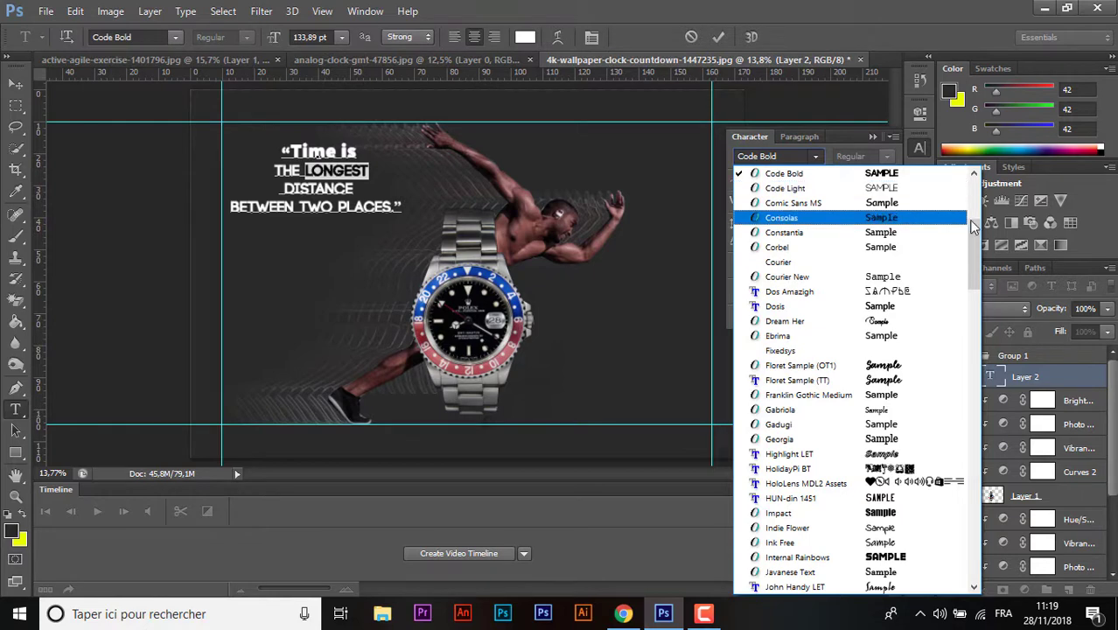
{"action": "left_click_drag", "start_coordinate": [977, 236], "coordinate": [977, 195]}
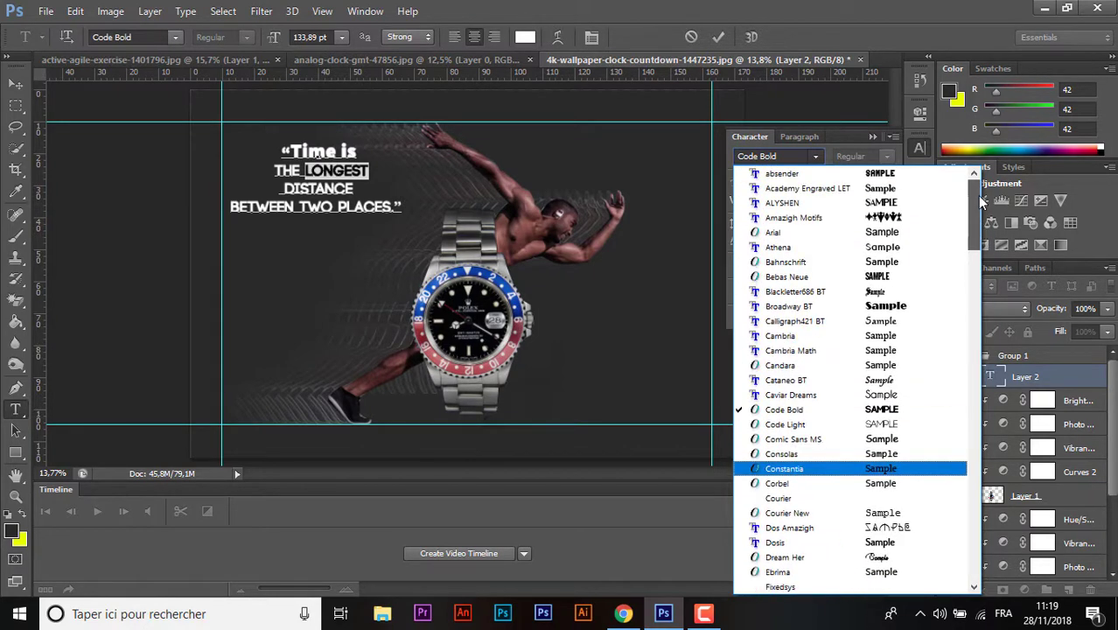
{"action": "left_click", "coordinate": [917, 202]}
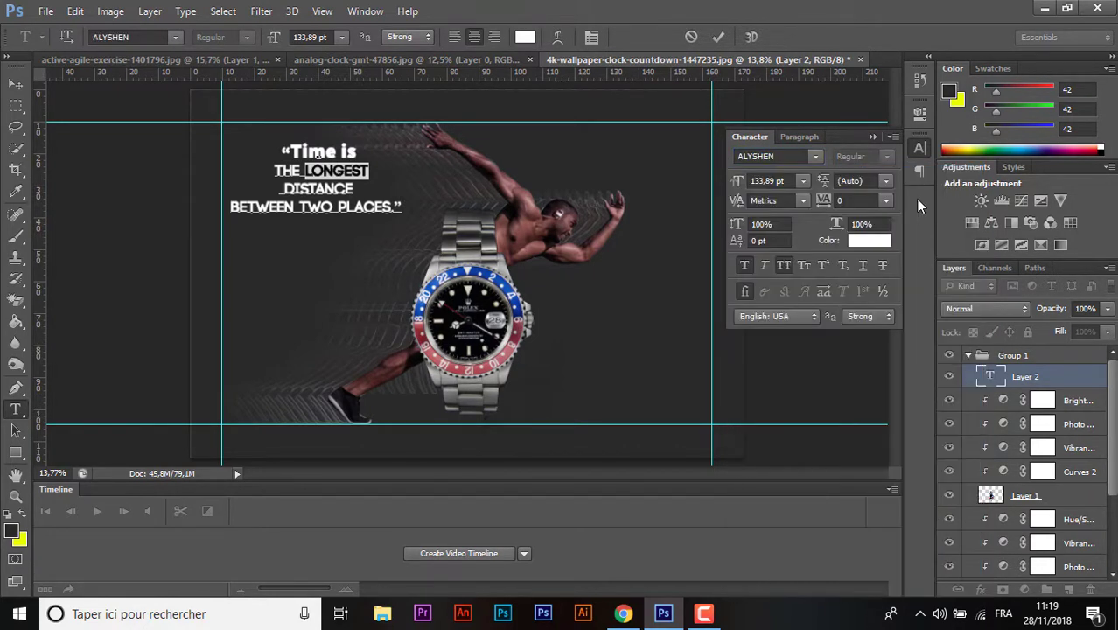
{"action": "mouse_move", "coordinate": [835, 225]}
{"action": "left_mouse_down"}
{"action": "mouse_move", "coordinate": [872, 223]}
{"action": "mouse_move", "coordinate": [852, 224]}
{"action": "left_mouse_up"}
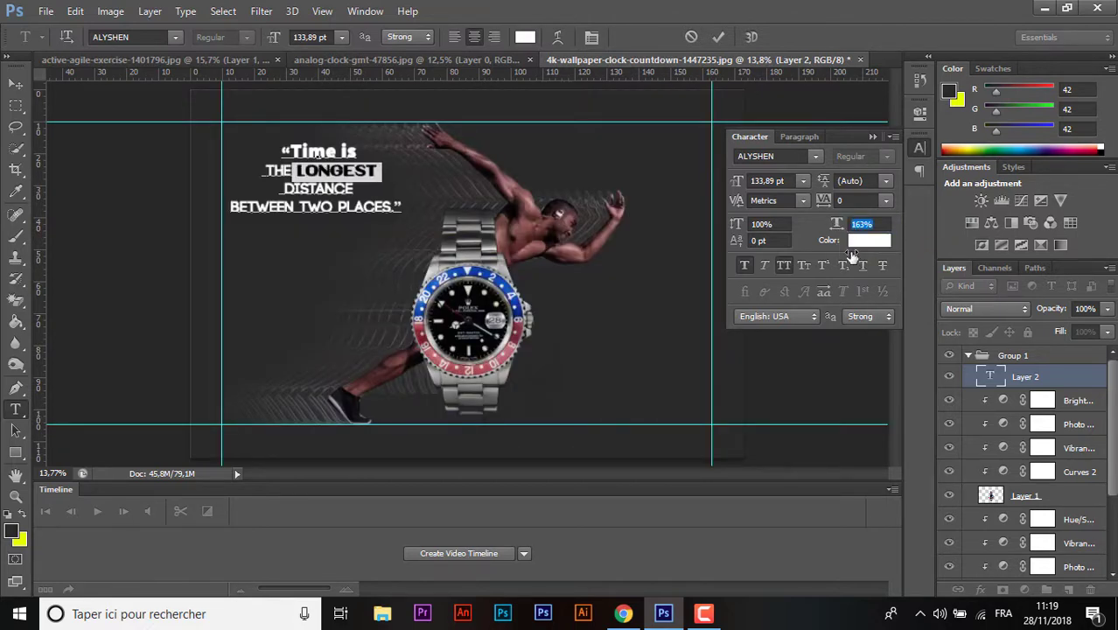
{"action": "left_click", "coordinate": [744, 264]}
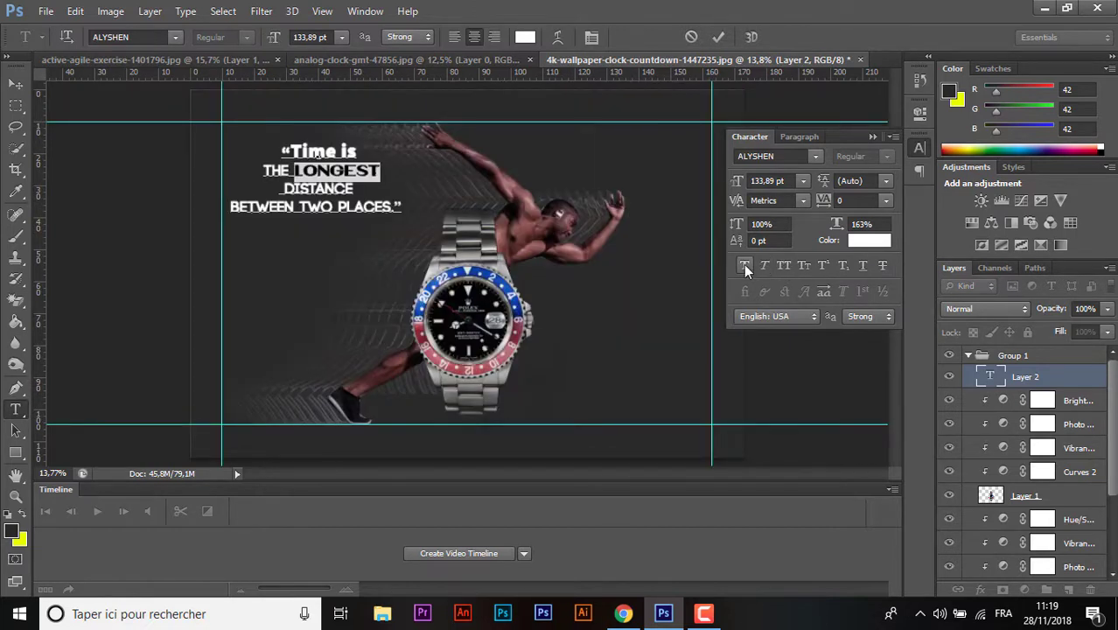
{"action": "left_click", "coordinate": [350, 194]}
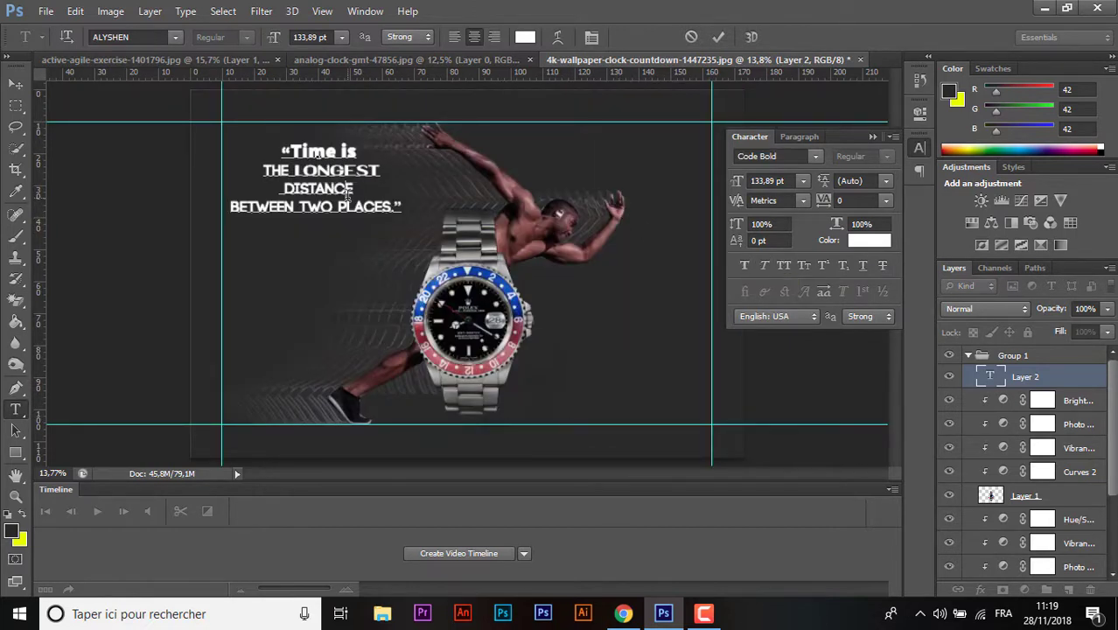
{"action": "left_click_drag", "start_coordinate": [324, 195], "coordinate": [292, 197]}
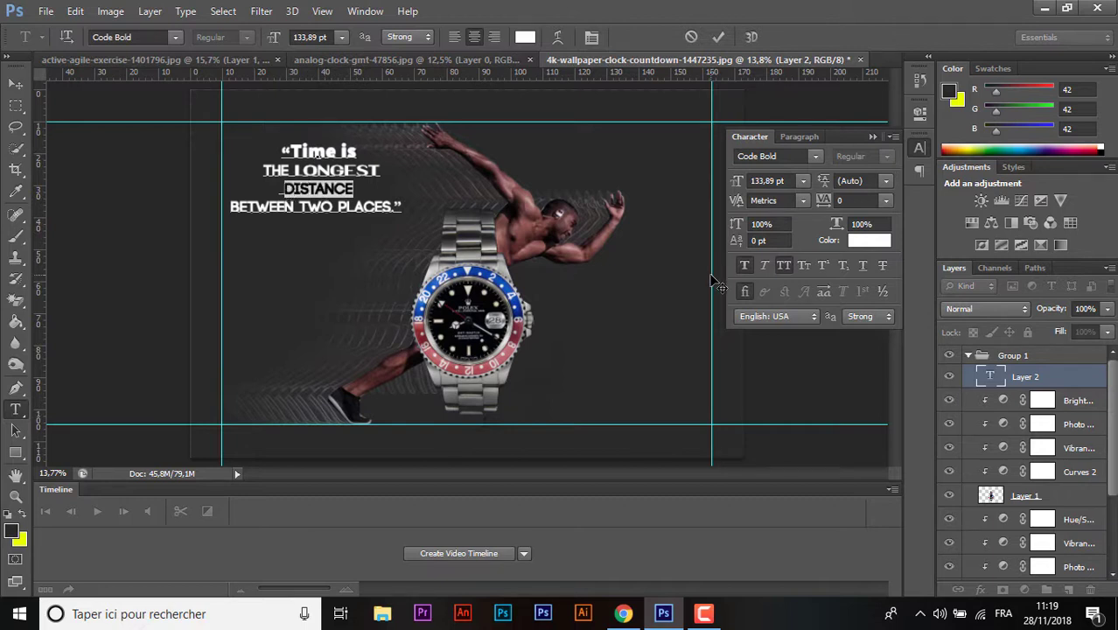
- Raise the tracking of DISTANCE a couple of steps
{"action": "left_click", "coordinate": [840, 201]}
{"action": "key", "text": "Up"}
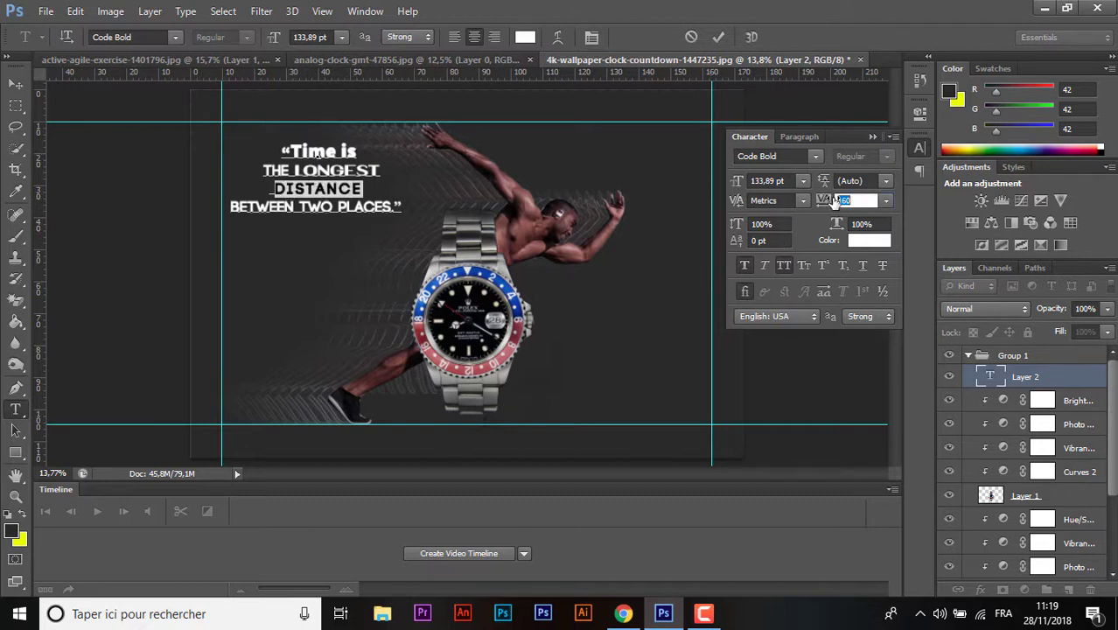
{"action": "key", "text": "Up"}
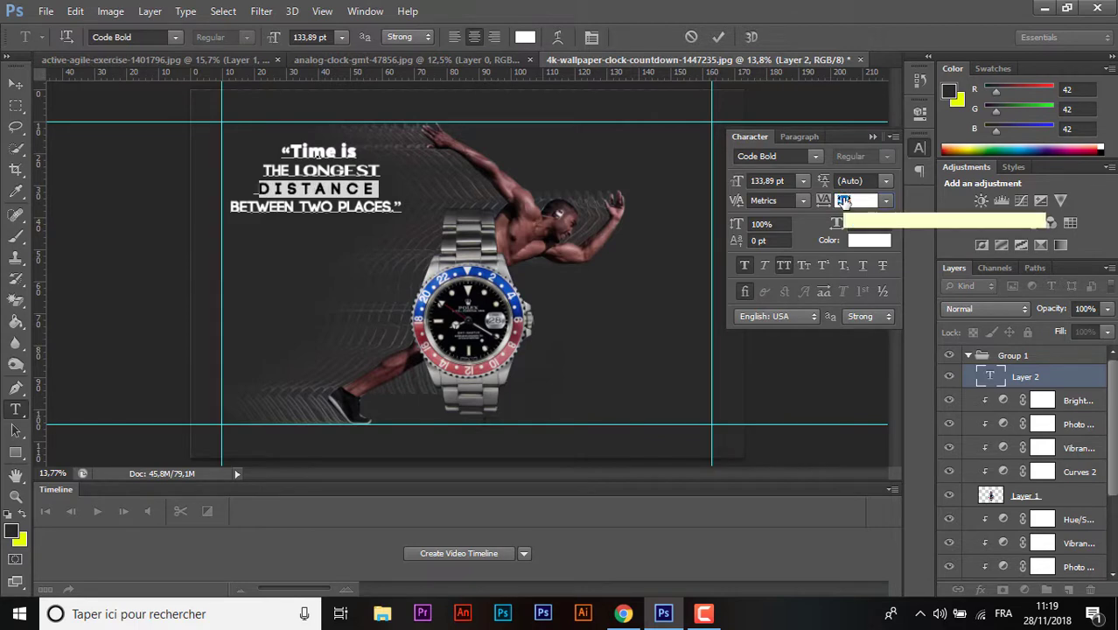
{"action": "key", "text": "Return"}
- Reselect DISTANCE, widen its tracking to about 460, and retype its final E
{"action": "double_click", "coordinate": [380, 189]}
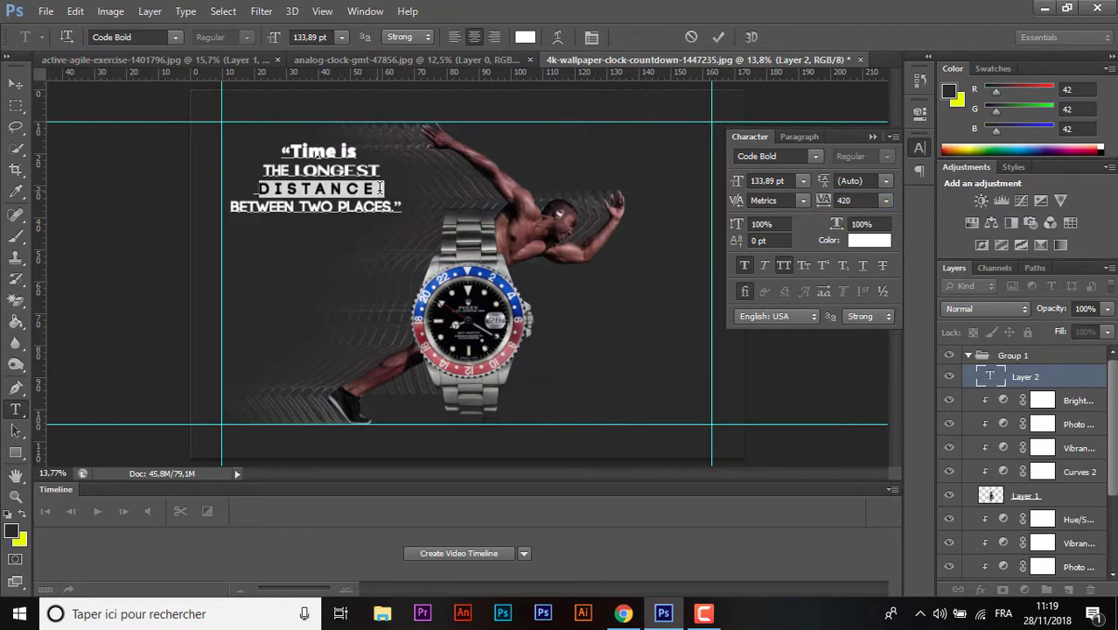
{"action": "left_click", "coordinate": [381, 188]}
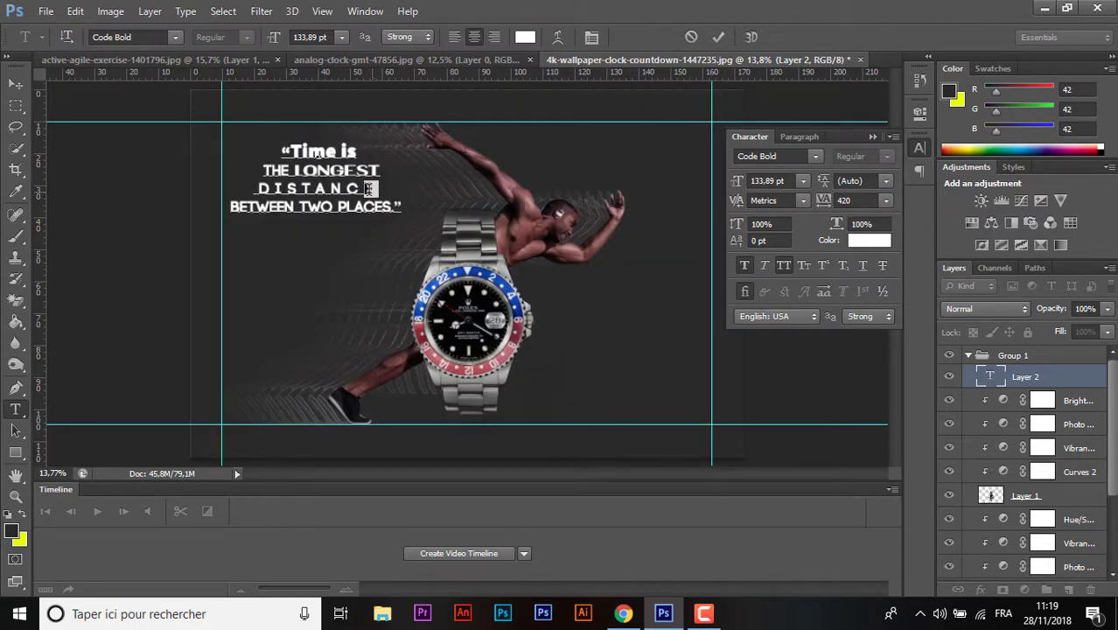
{"action": "left_click", "coordinate": [377, 188]}
{"action": "left_click", "coordinate": [381, 188]}
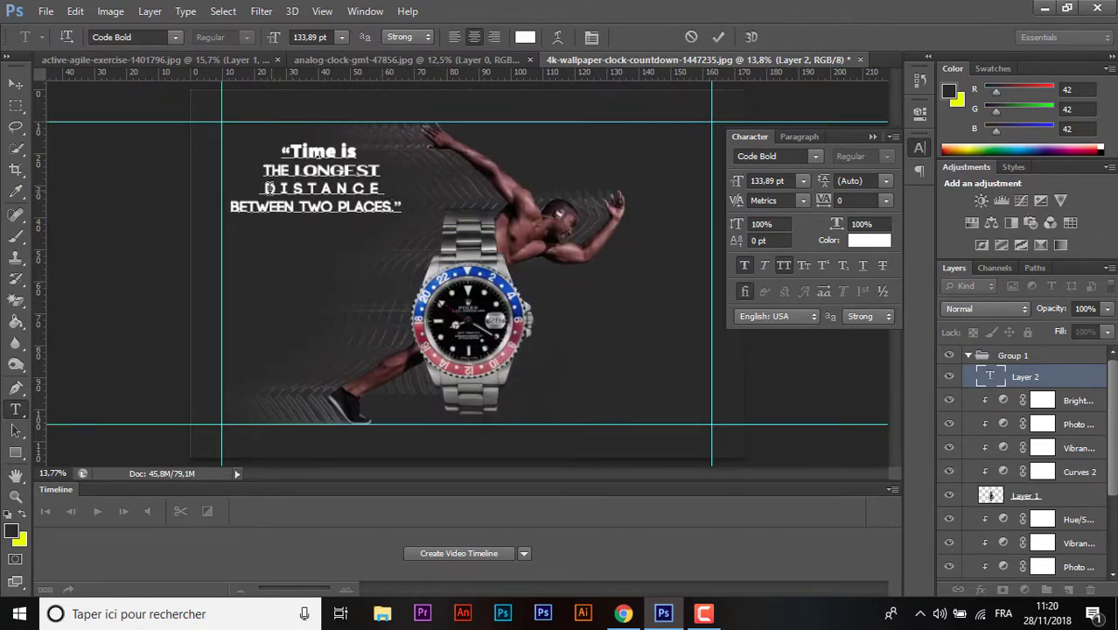
{"action": "left_click_drag", "start_coordinate": [268, 187], "coordinate": [366, 182]}
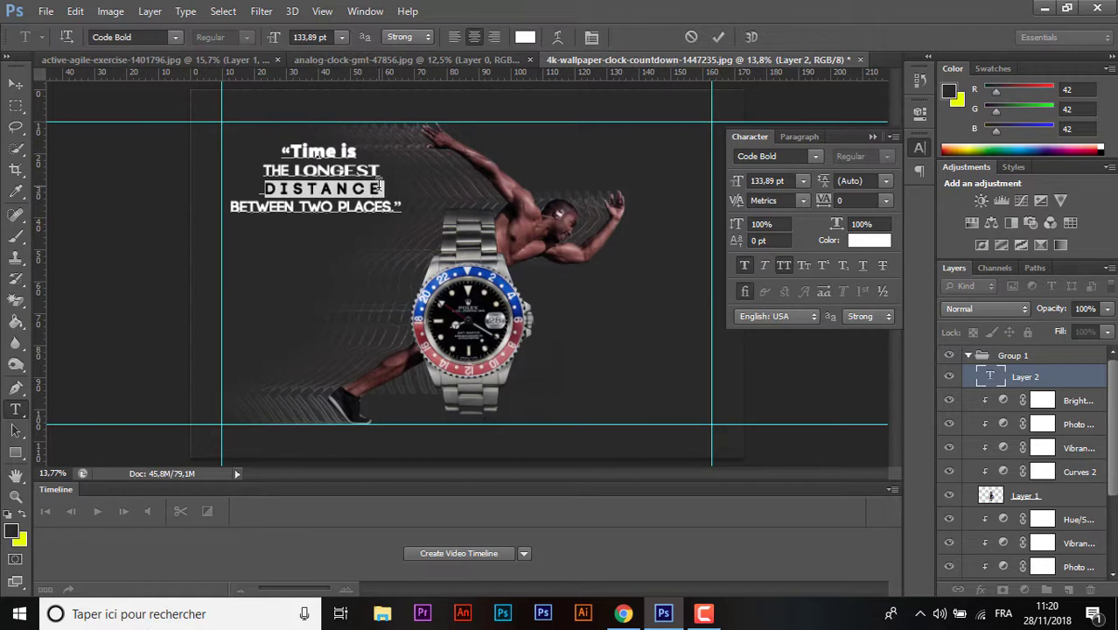
{"action": "left_click", "coordinate": [385, 188]}
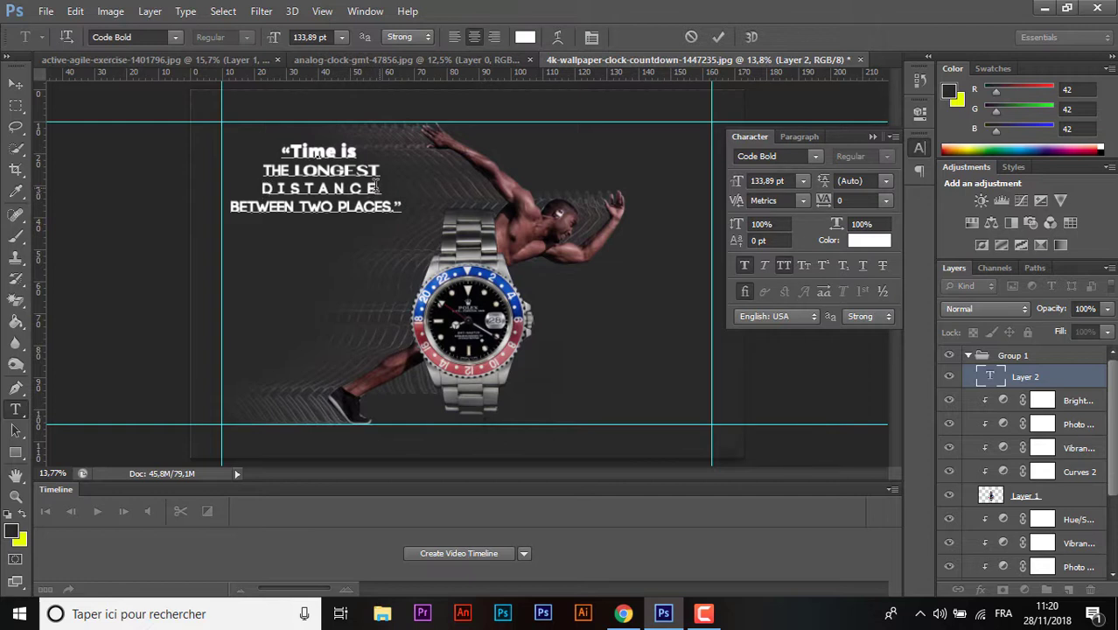
{"action": "left_click_drag", "start_coordinate": [378, 186], "coordinate": [263, 185]}
{"action": "left_click_drag", "start_coordinate": [827, 204], "coordinate": [828, 202]}
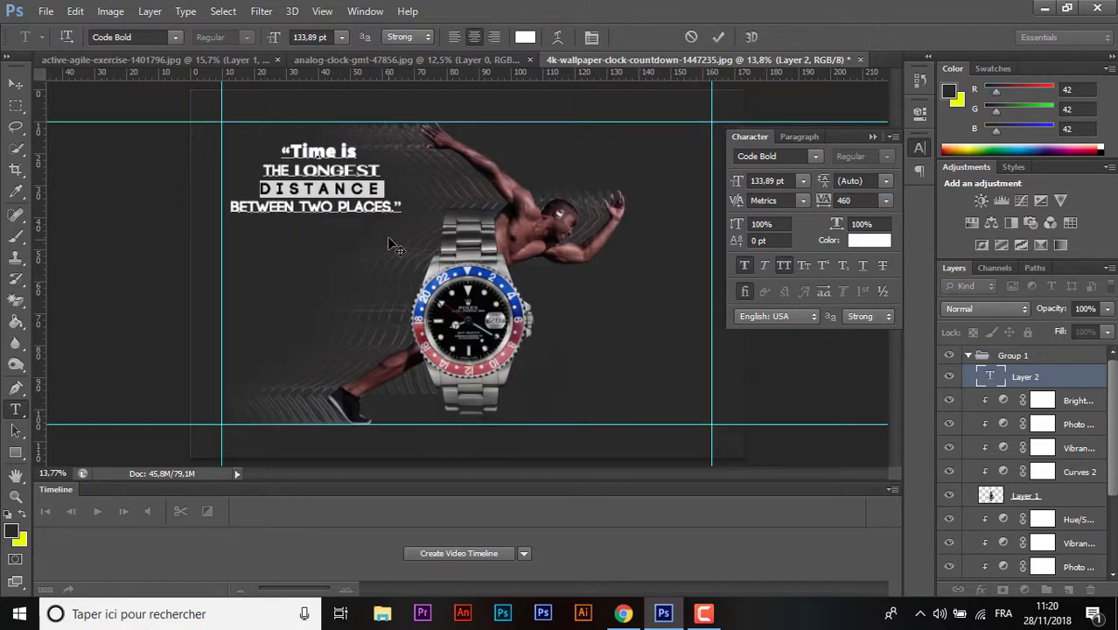
{"action": "left_click", "coordinate": [382, 188]}
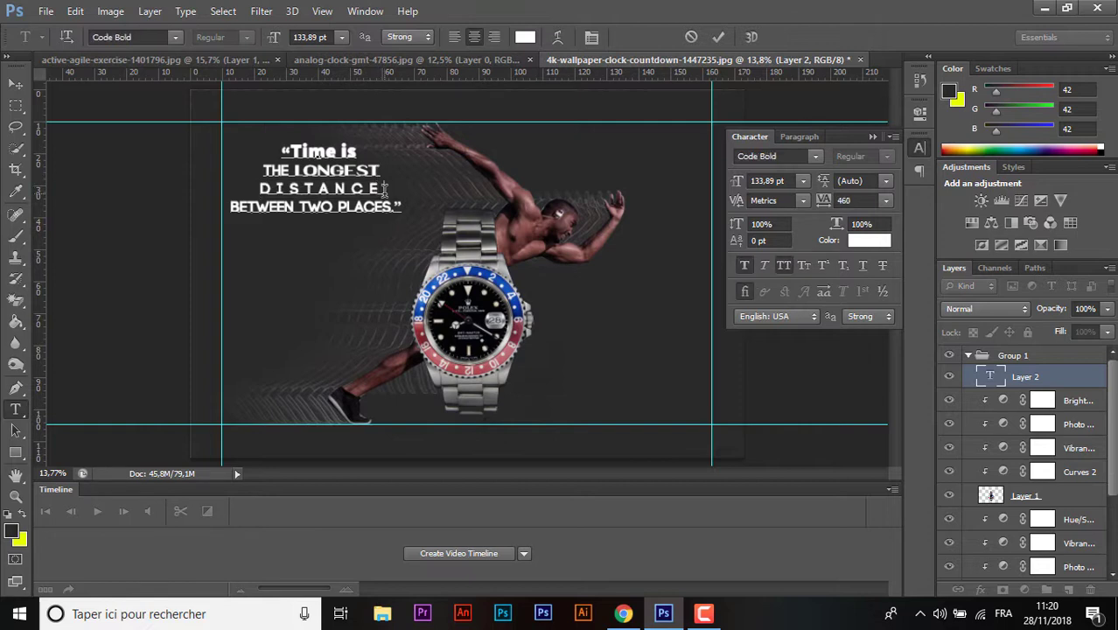
{"action": "key", "text": "BackSpace"}
{"action": "type", "text": "E"}
- Set the word TWO in the thin Code Light font
{"action": "left_click_drag", "start_coordinate": [299, 207], "coordinate": [333, 206]}
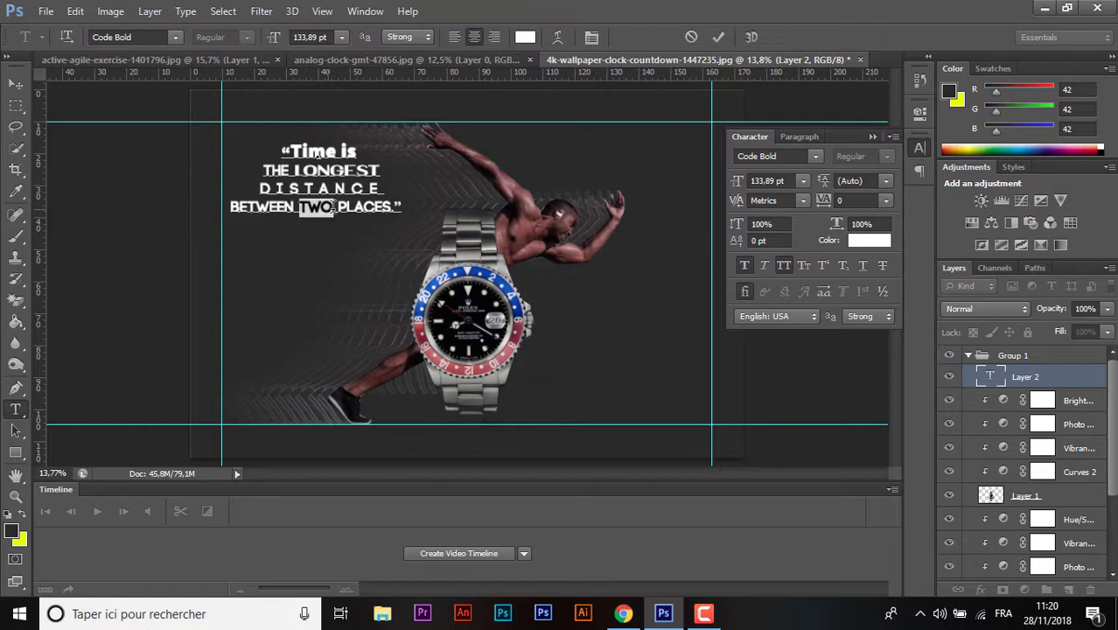
{"action": "left_click", "coordinate": [814, 155]}
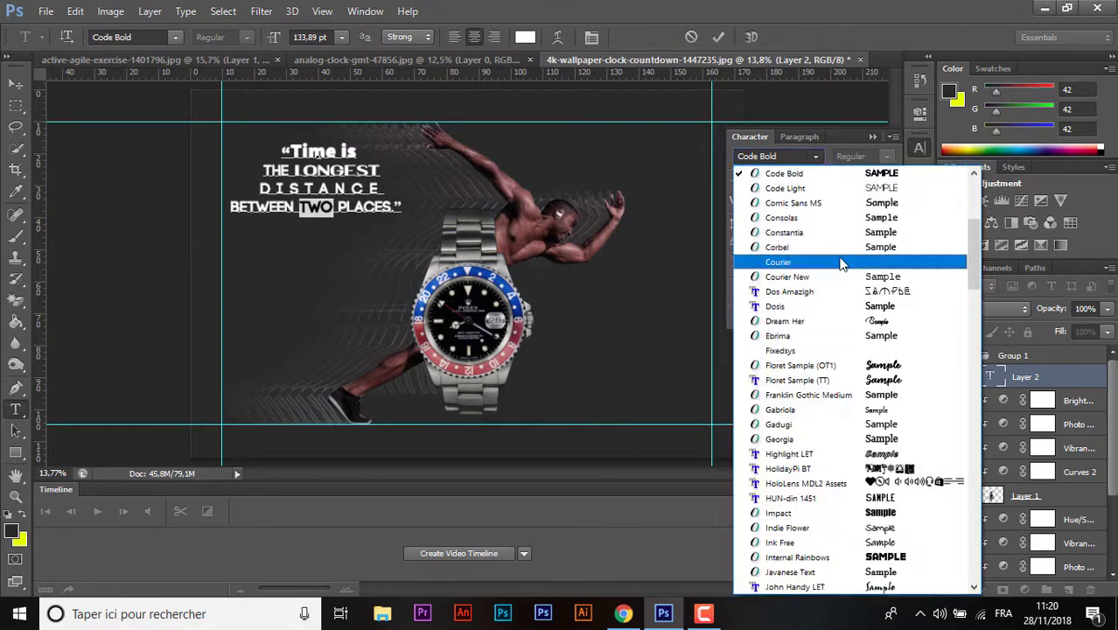
{"action": "left_click", "coordinate": [941, 188]}
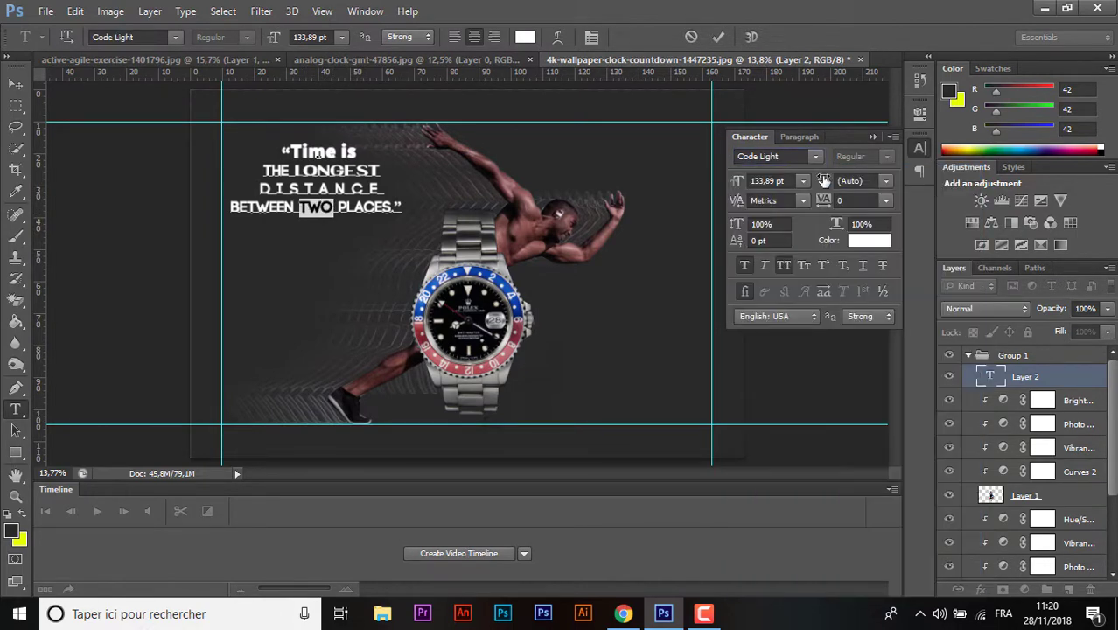
{"action": "left_click", "coordinate": [396, 207]}
- Make PLACES larger and switch it to the Bebas Neue font
{"action": "left_click_drag", "start_coordinate": [397, 207], "coordinate": [346, 207]}
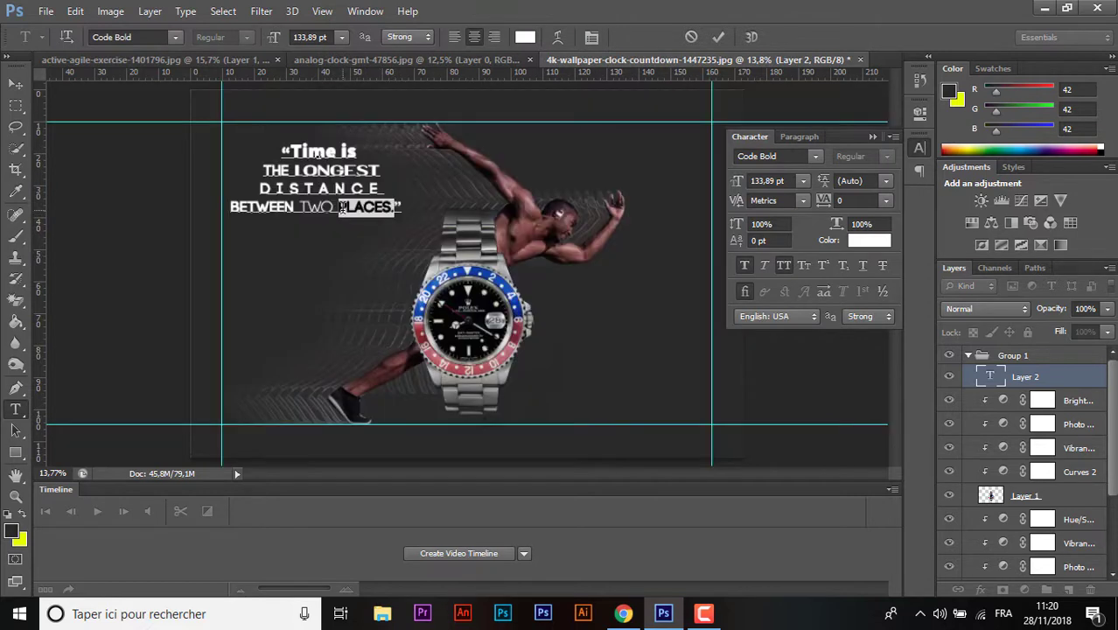
{"action": "mouse_move", "coordinate": [740, 180]}
{"action": "left_mouse_down"}
{"action": "mouse_move", "coordinate": [754, 183]}
{"action": "mouse_move", "coordinate": [742, 181]}
{"action": "left_mouse_up"}
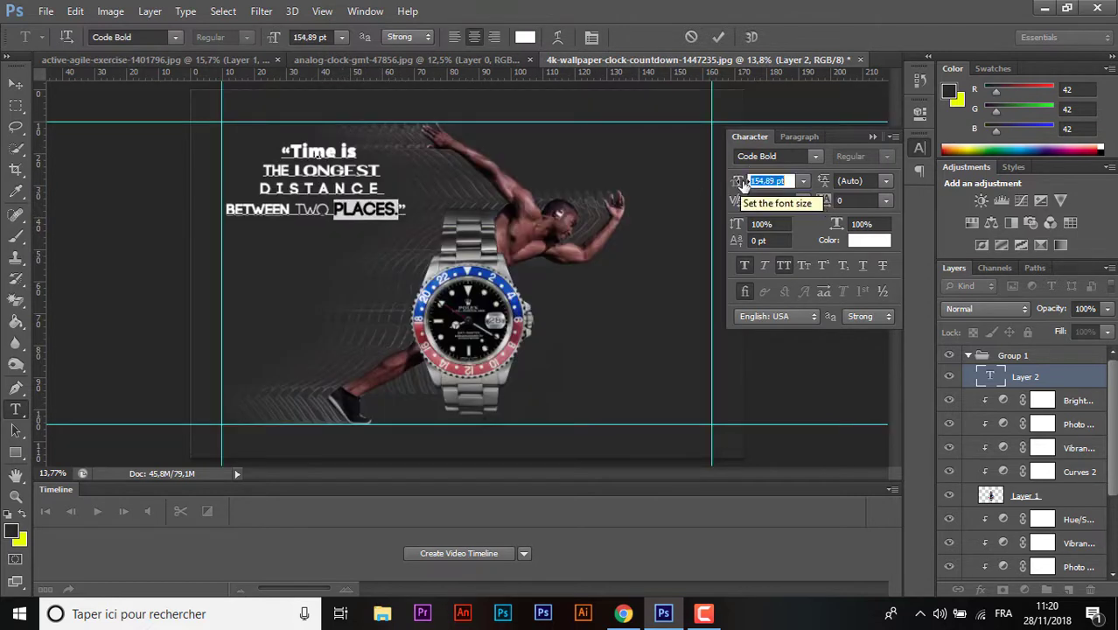
{"action": "left_click", "coordinate": [783, 266]}
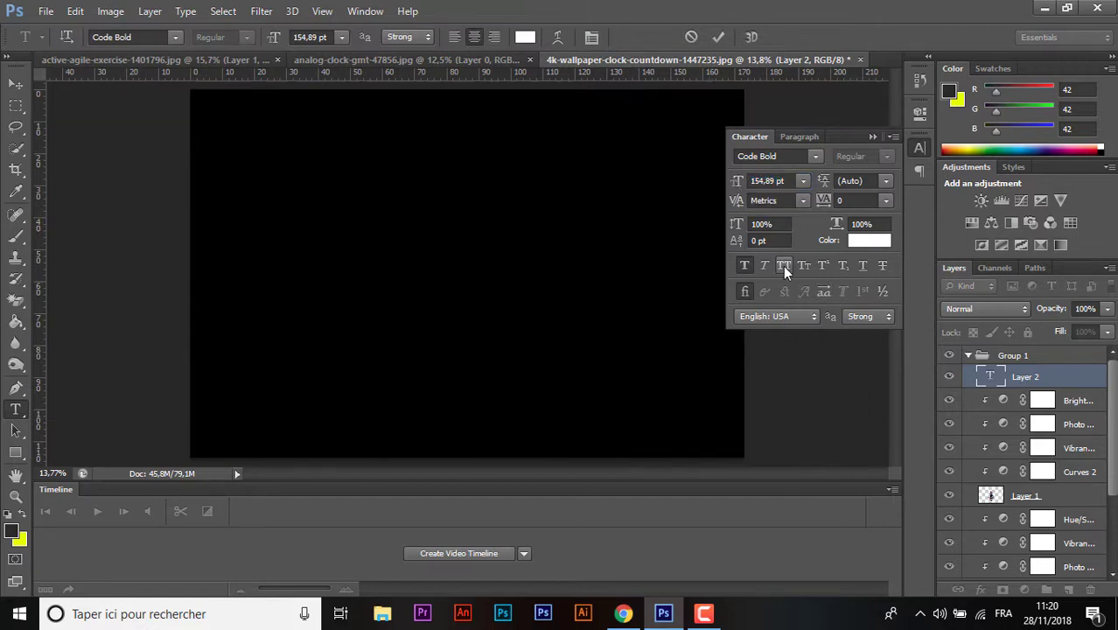
{"action": "left_click", "coordinate": [814, 156]}
{"action": "left_click_drag", "start_coordinate": [969, 245], "coordinate": [970, 223]}
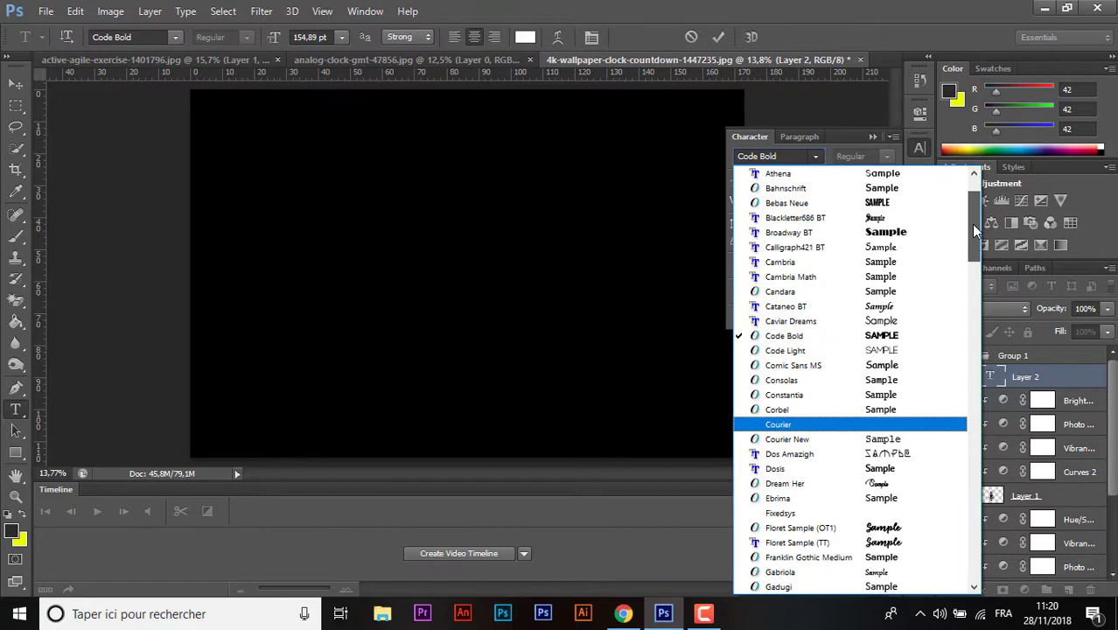
{"action": "left_click", "coordinate": [792, 202]}
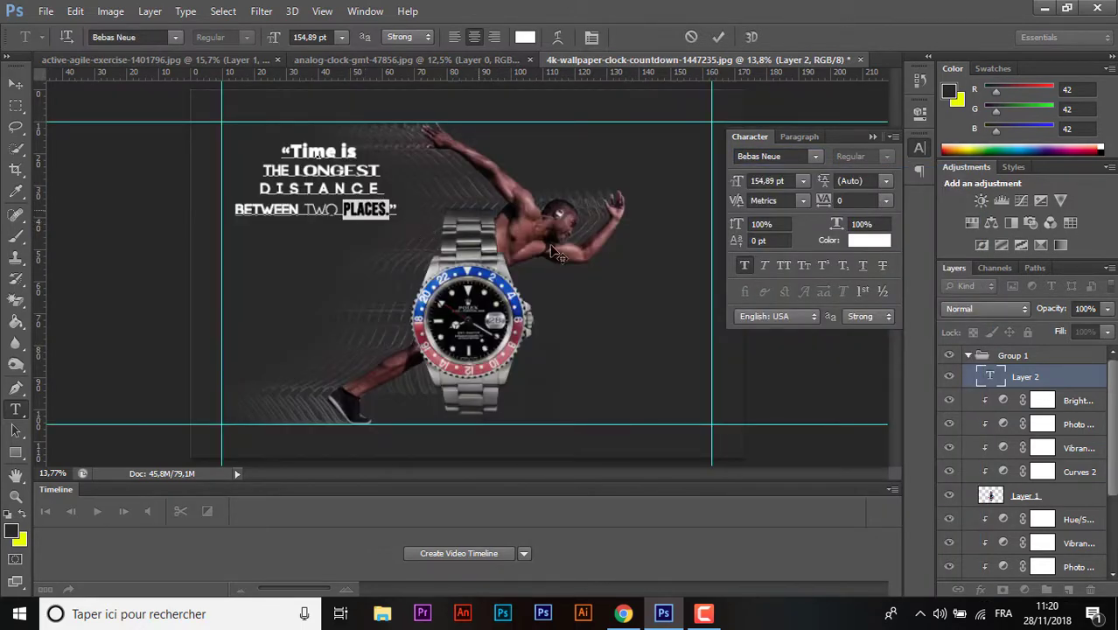
{"action": "left_click_drag", "start_coordinate": [740, 182], "coordinate": [760, 181]}
- Restyle the opening quote mark in Source Sans Pro Black and commit the text edits
{"action": "left_click", "coordinate": [298, 190]}
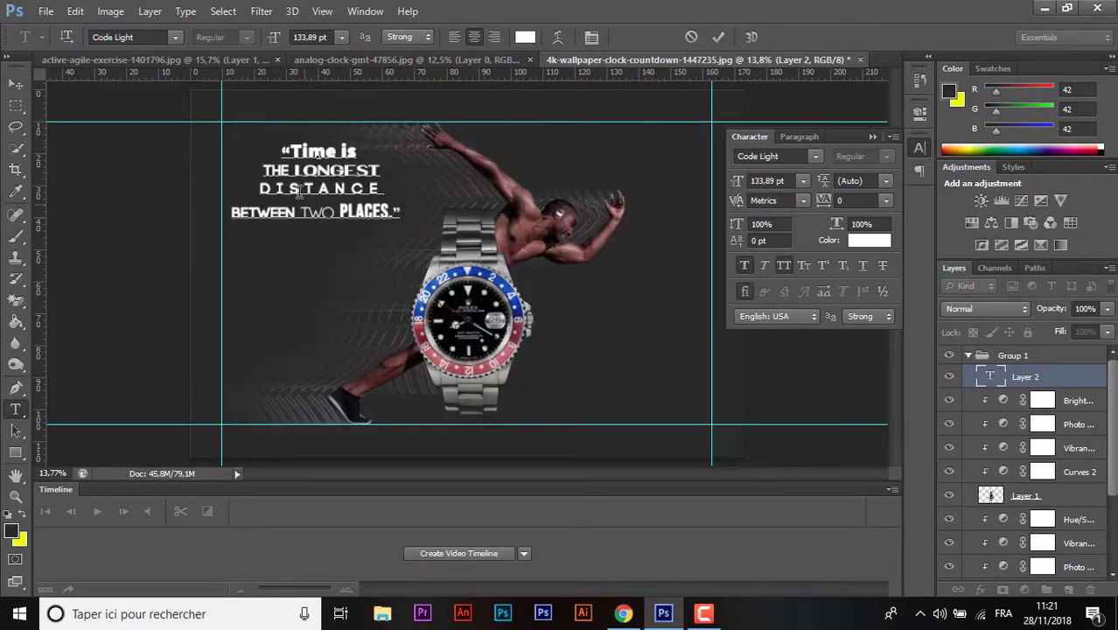
{"action": "left_click", "coordinate": [291, 151]}
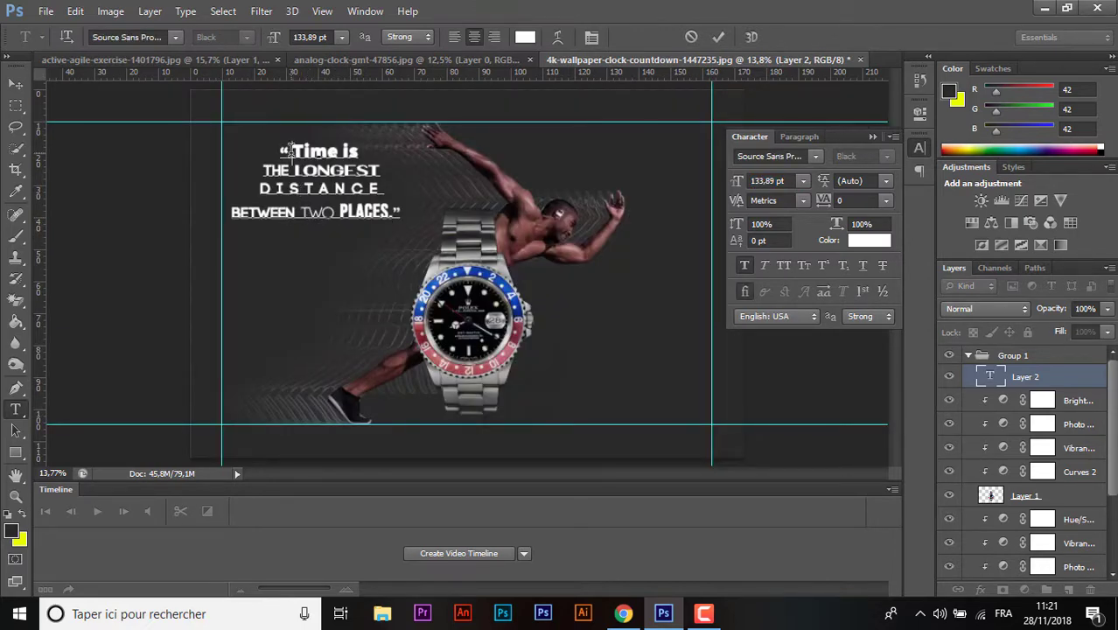
{"action": "left_click", "coordinate": [718, 36]}
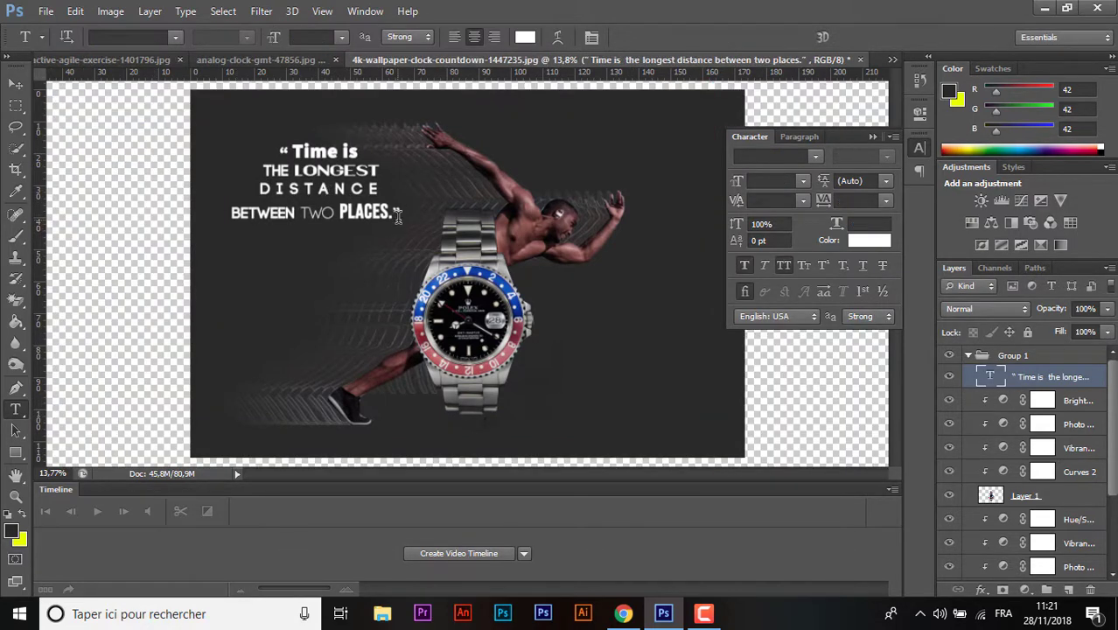
- Set the leading of the DISTANCE and BETWEEN TWO PLACES lines to 146.01 pt
{"action": "left_click_drag", "start_coordinate": [397, 216], "coordinate": [259, 195]}
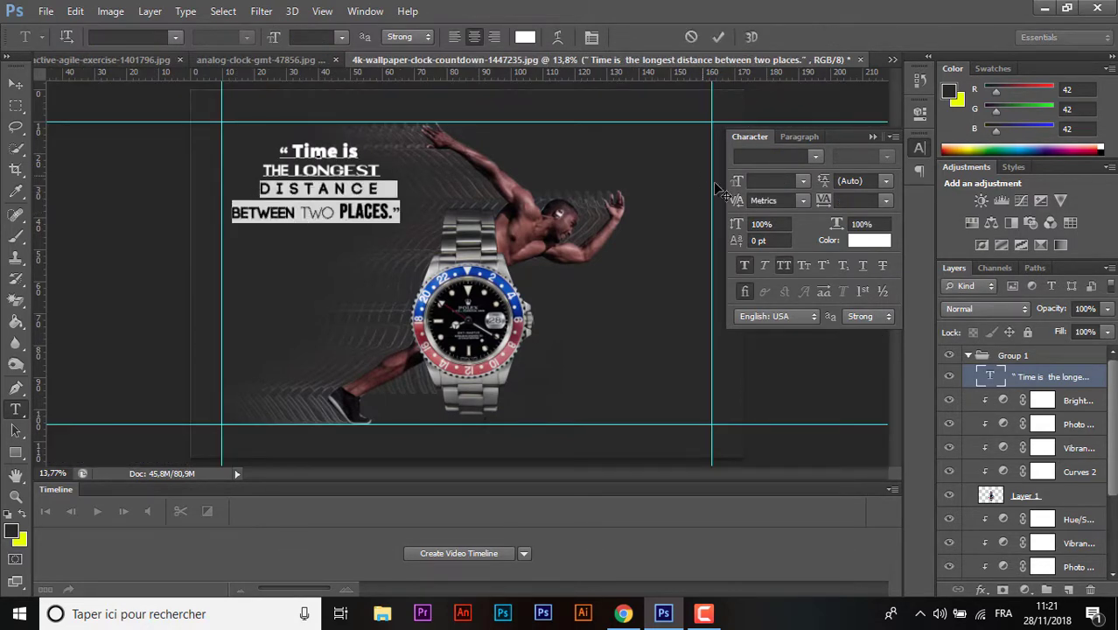
{"action": "left_click_drag", "start_coordinate": [820, 181], "coordinate": [884, 181]}
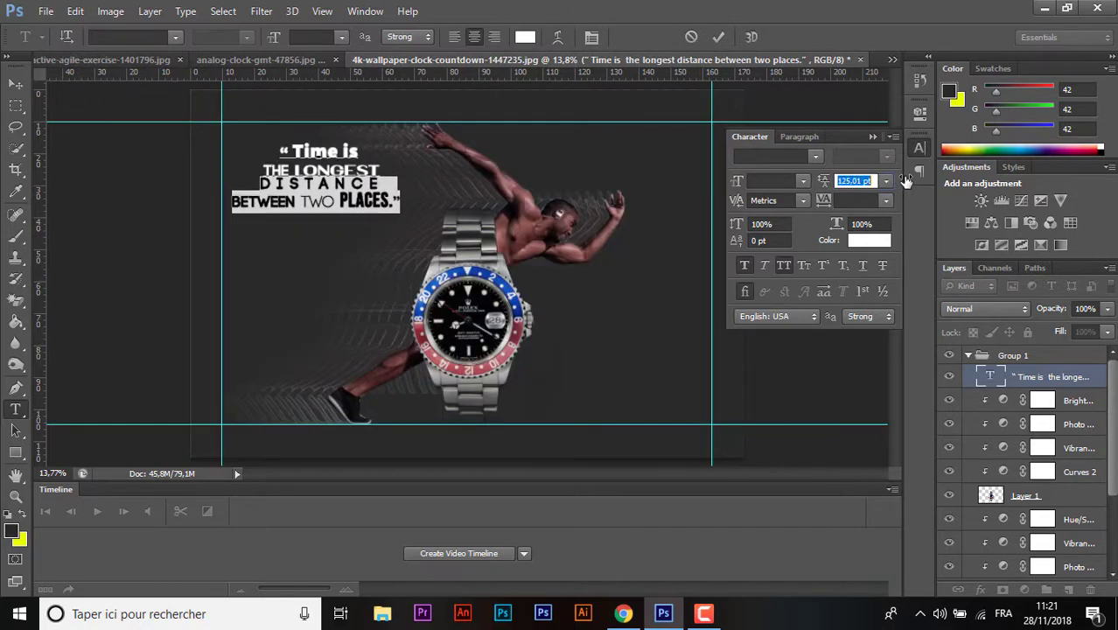
{"action": "left_click_drag", "start_coordinate": [884, 181], "coordinate": [922, 180]}
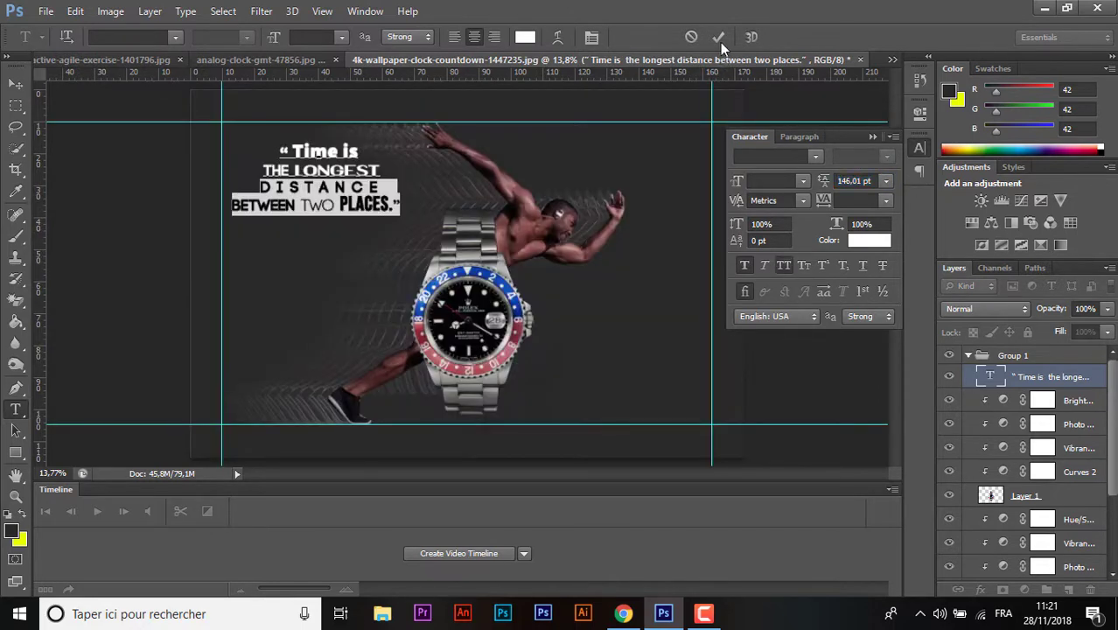
{"action": "left_click", "coordinate": [719, 38]}
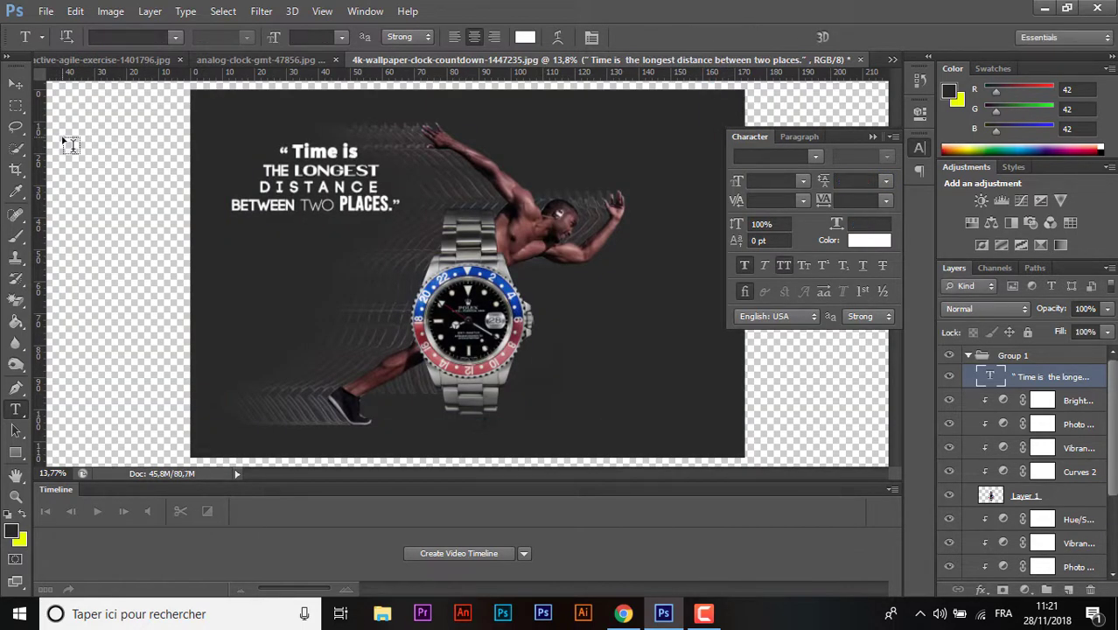
- With the Move tool, select and then deselect the quote layer and Group 1
{"action": "left_click", "coordinate": [16, 85]}
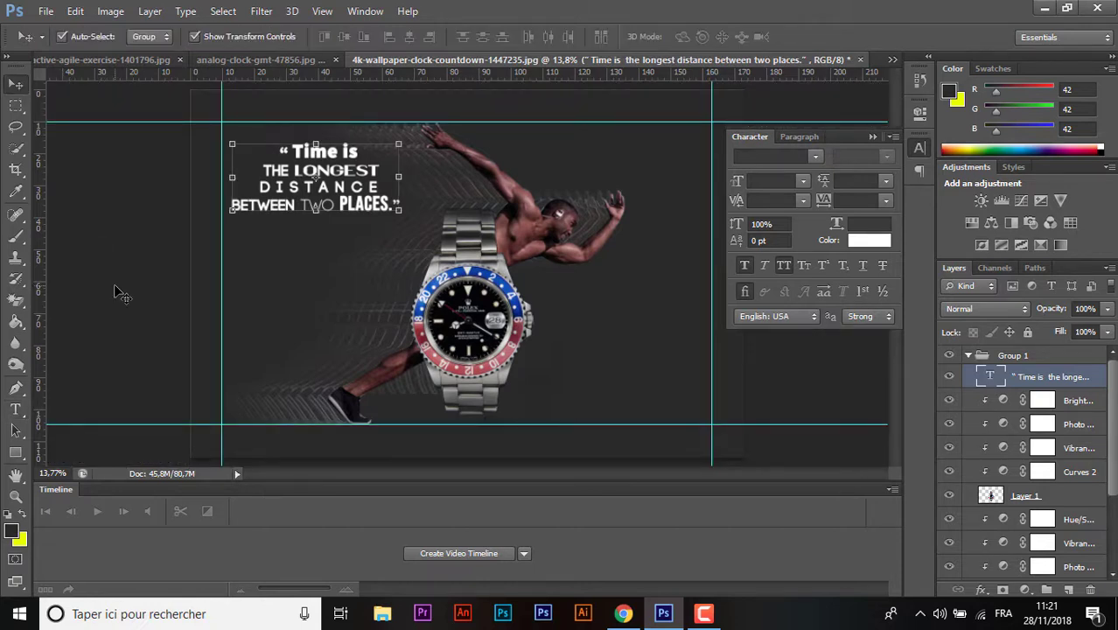
{"action": "left_click", "coordinate": [119, 293]}
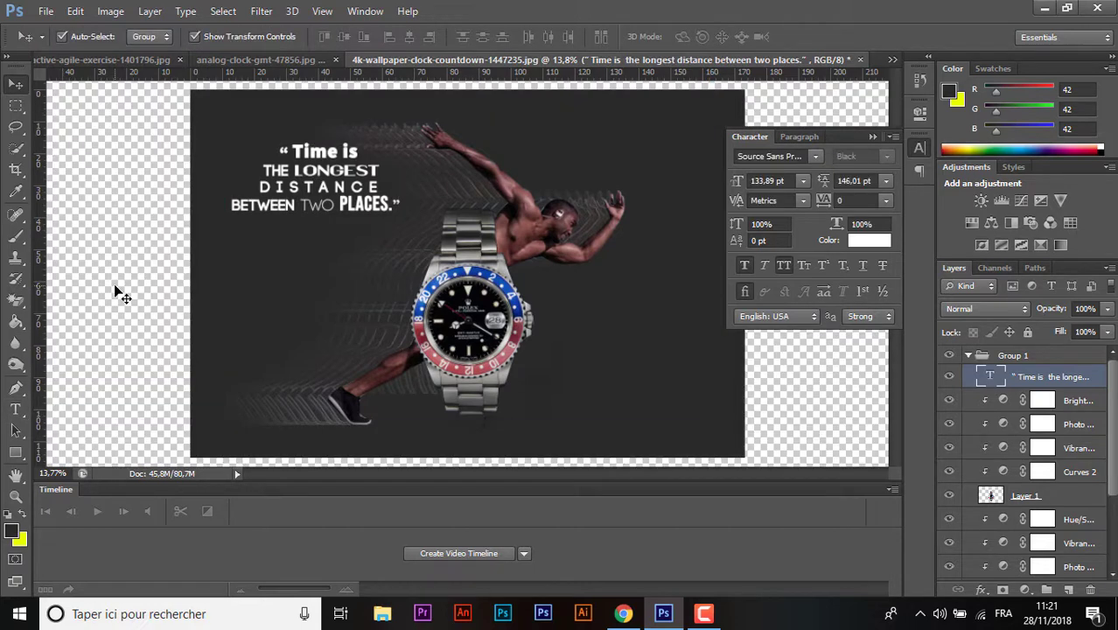
{"action": "left_click", "coordinate": [453, 373]}
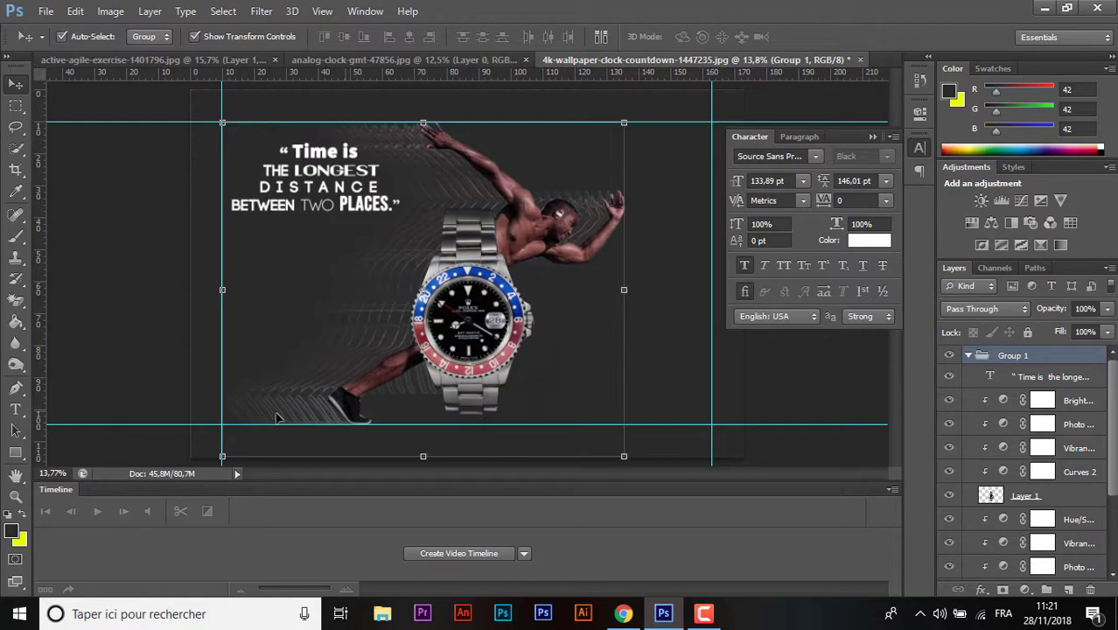
{"action": "left_click", "coordinate": [711, 406]}
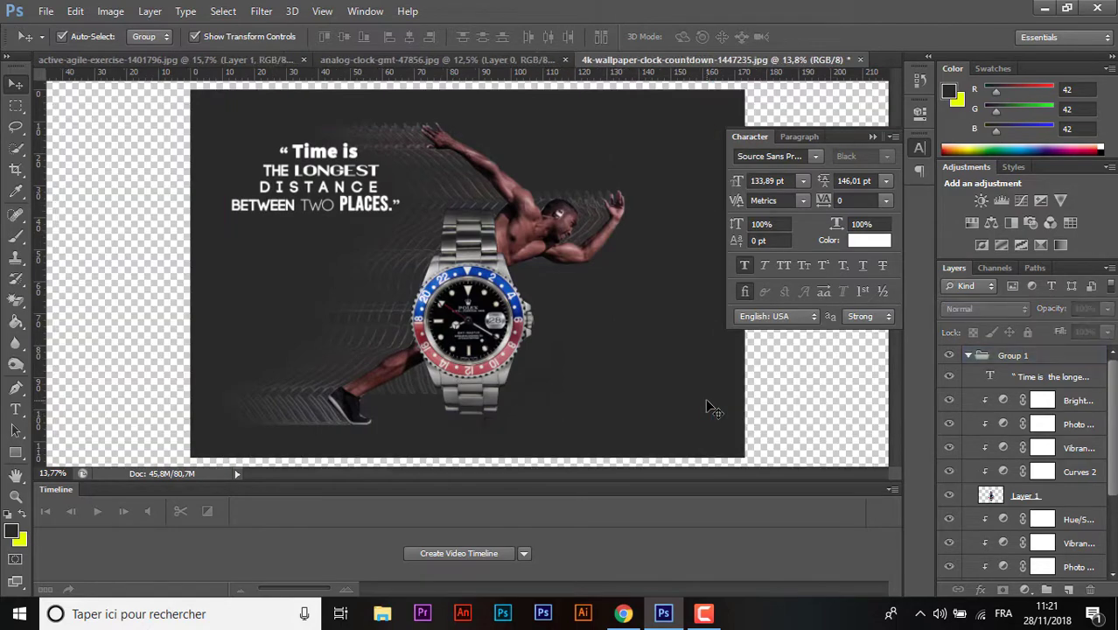
- Search Google Images for 'rolex logo' and preview the first crown-and-wordmark result
{"action": "left_click", "coordinate": [624, 613]}
{"action": "left_click", "coordinate": [455, 42]}
{"action": "type", "text": "role"}
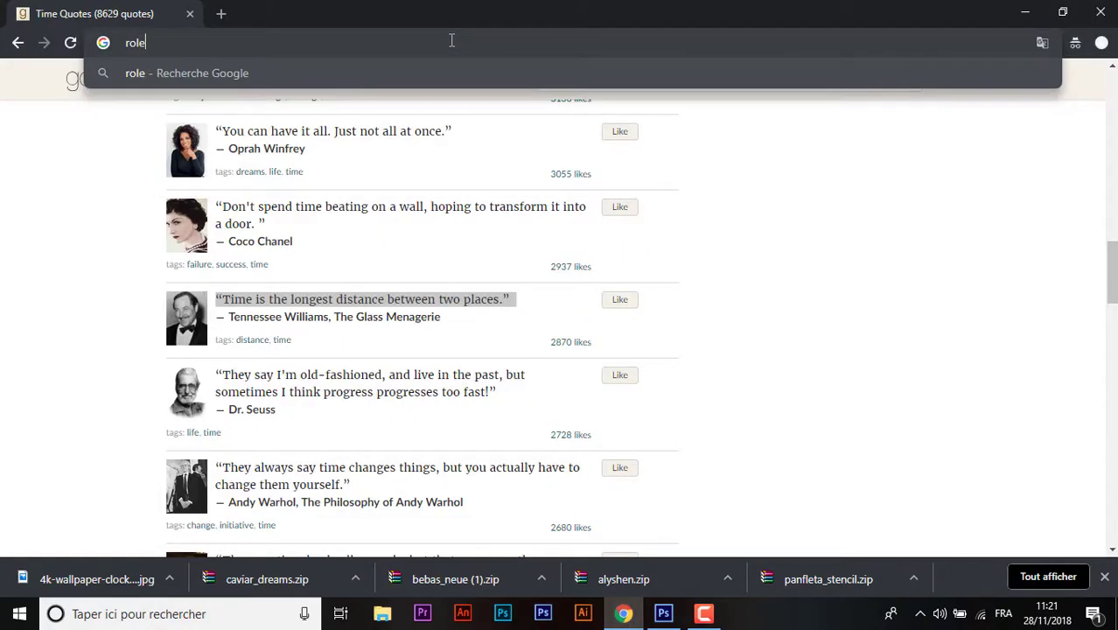
{"action": "type", "text": "x logo"}
{"action": "key", "text": "Return"}
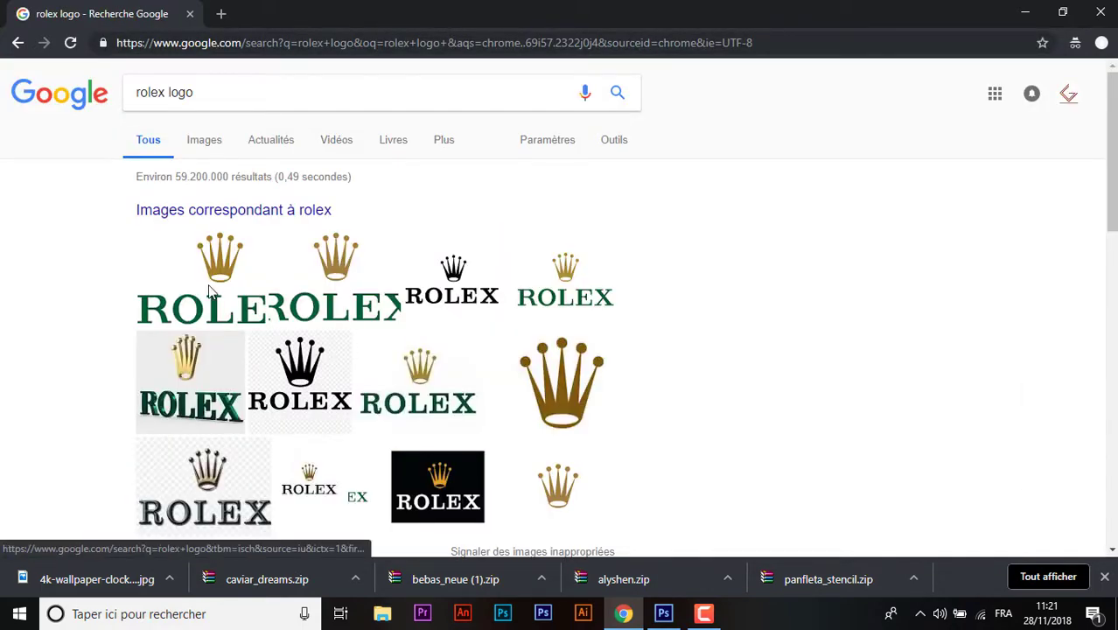
{"action": "left_click", "coordinate": [210, 291]}
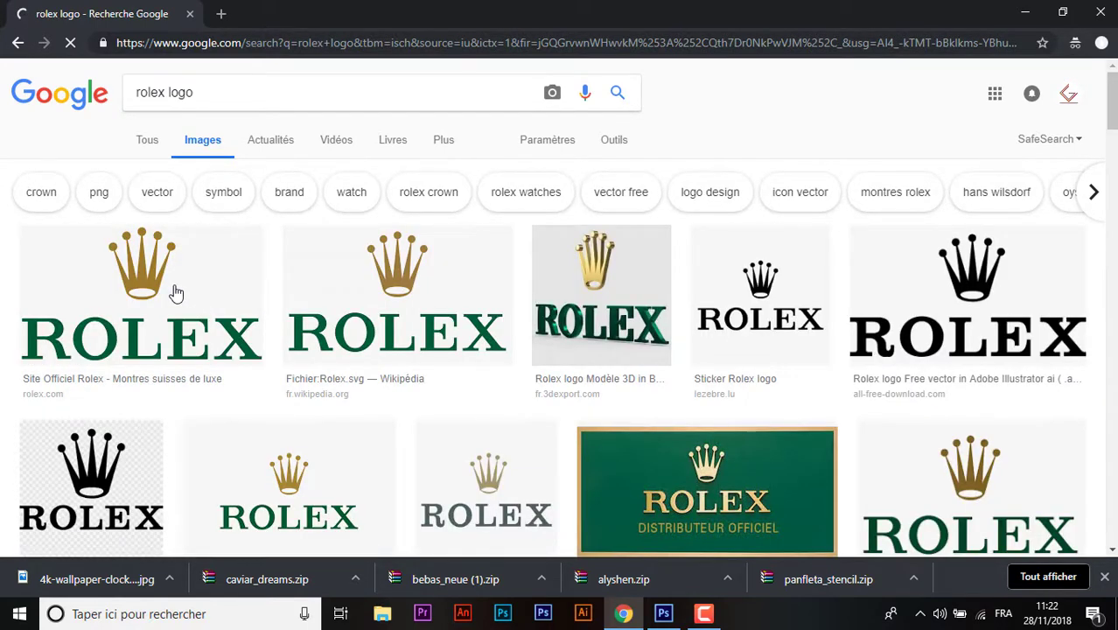
{"action": "left_click", "coordinate": [175, 292]}
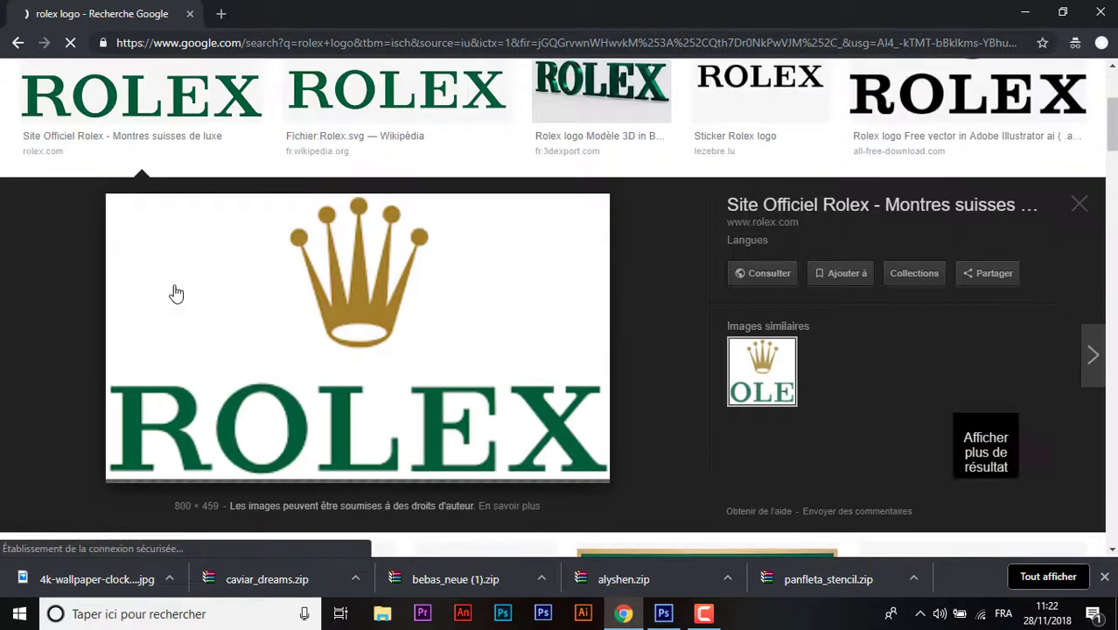
- Copy the Rolex logo image and paste it into the Photoshop poster
{"action": "right_click", "coordinate": [340, 299]}
{"action": "left_click", "coordinate": [412, 464]}
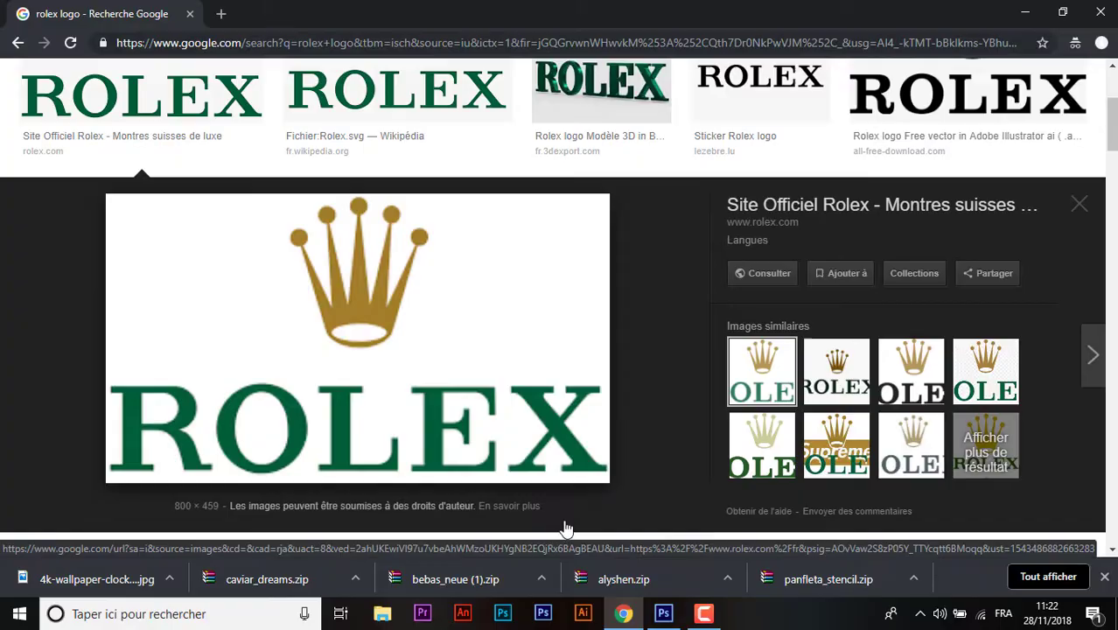
{"action": "left_click", "coordinate": [663, 615]}
{"action": "key", "text": "ctrl+v"}
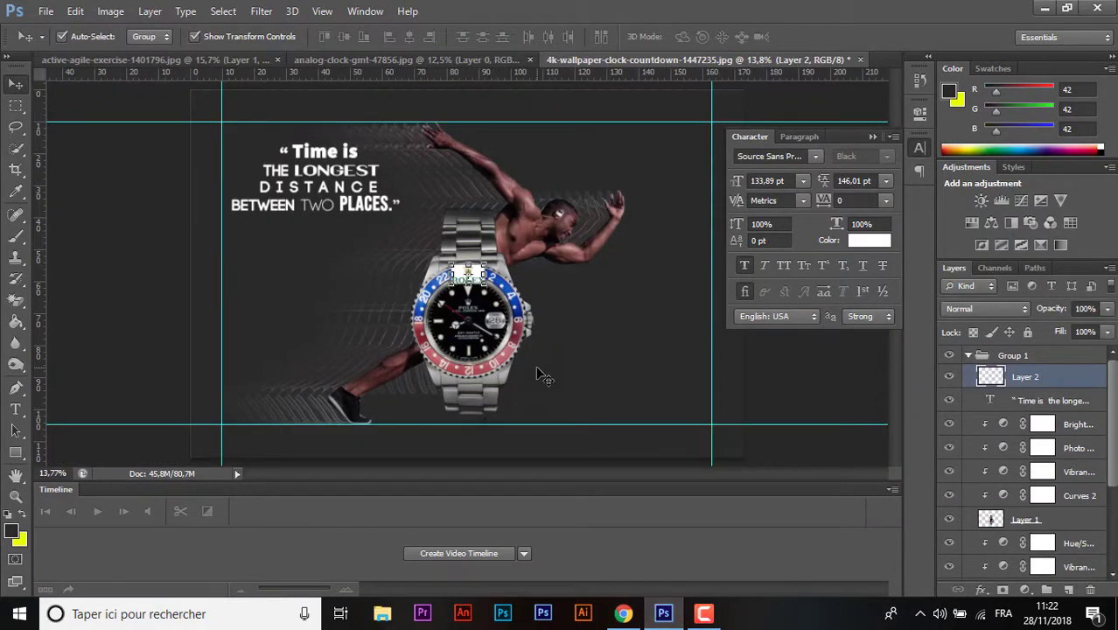
- Convert the logo to a smart object, scale it up, and place it lower right beside the watch
{"action": "right_click", "coordinate": [1028, 385]}
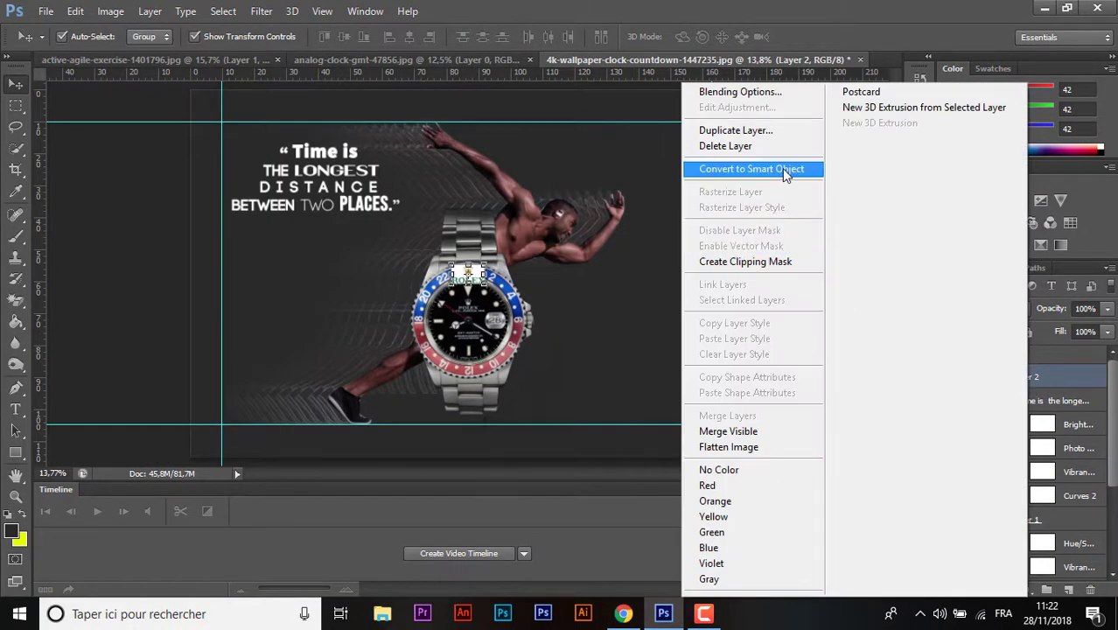
{"action": "left_click", "coordinate": [752, 108]}
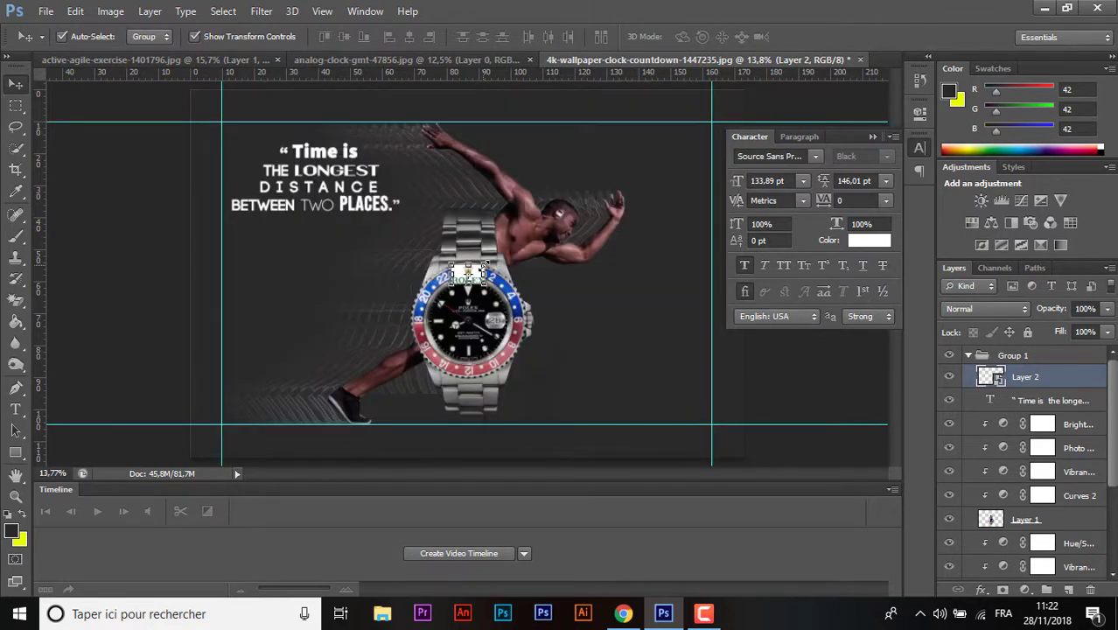
{"action": "key", "text": "ctrl+t"}
{"action": "left_click_drag", "start_coordinate": [488, 261], "coordinate": [543, 234]}
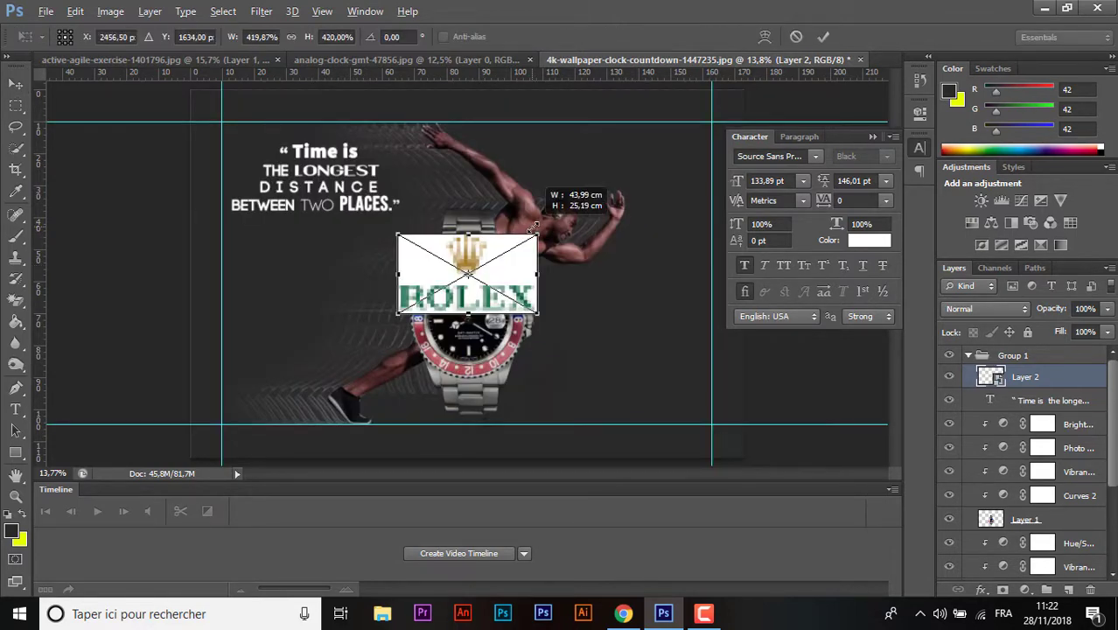
{"action": "mouse_move", "coordinate": [552, 317]}
{"action": "left_mouse_down"}
{"action": "mouse_move", "coordinate": [651, 348]}
{"action": "mouse_move", "coordinate": [678, 378]}
{"action": "left_mouse_up"}
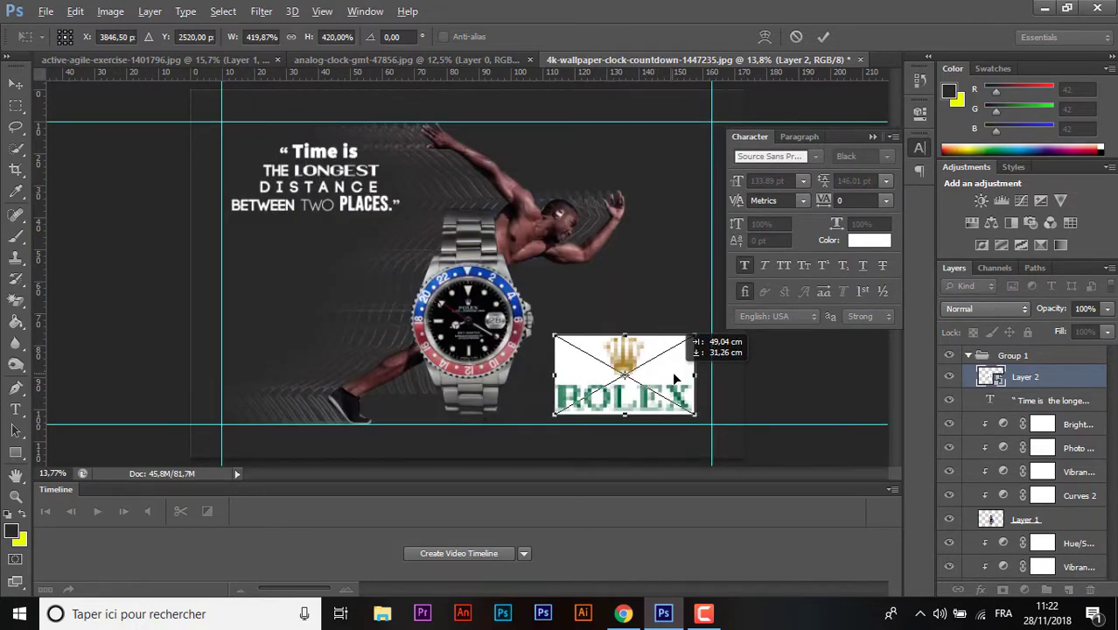
{"action": "key", "text": "Down"}
{"action": "key", "text": "Down"}
{"action": "key", "text": "Down"}
{"action": "key", "text": "Left"}
{"action": "key", "text": "Left"}
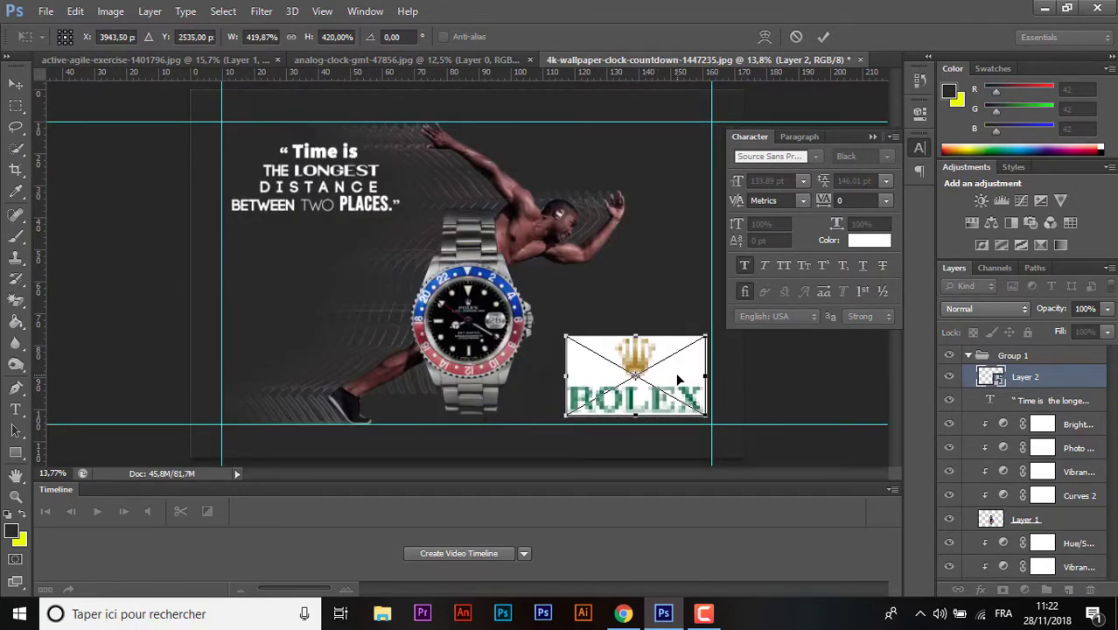
{"action": "left_click_drag", "start_coordinate": [677, 378], "coordinate": [697, 391]}
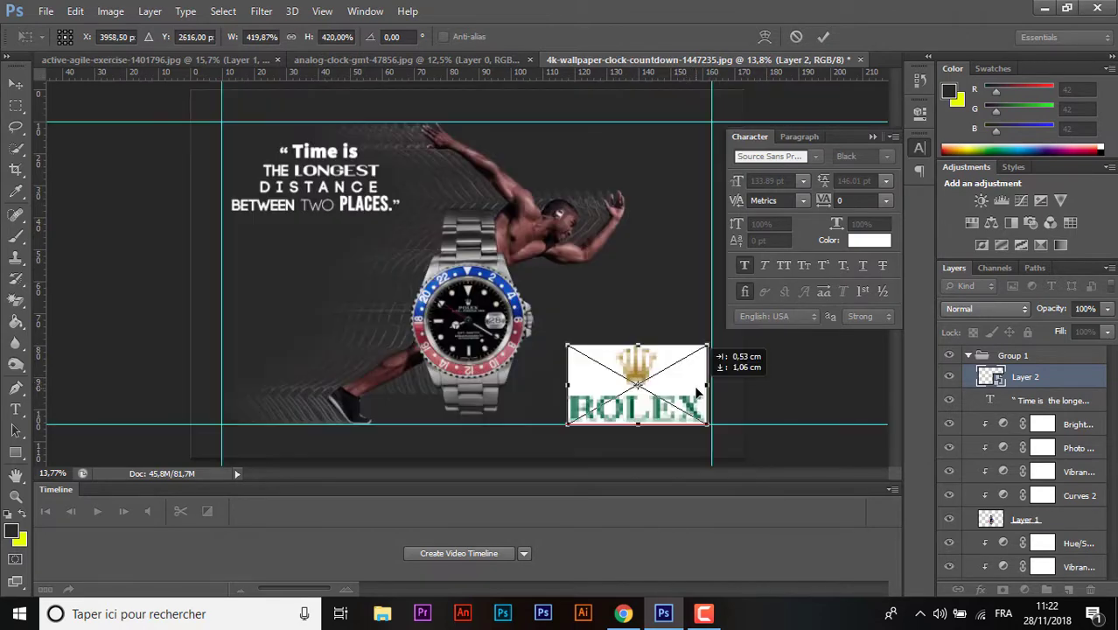
{"action": "key", "text": "Return"}
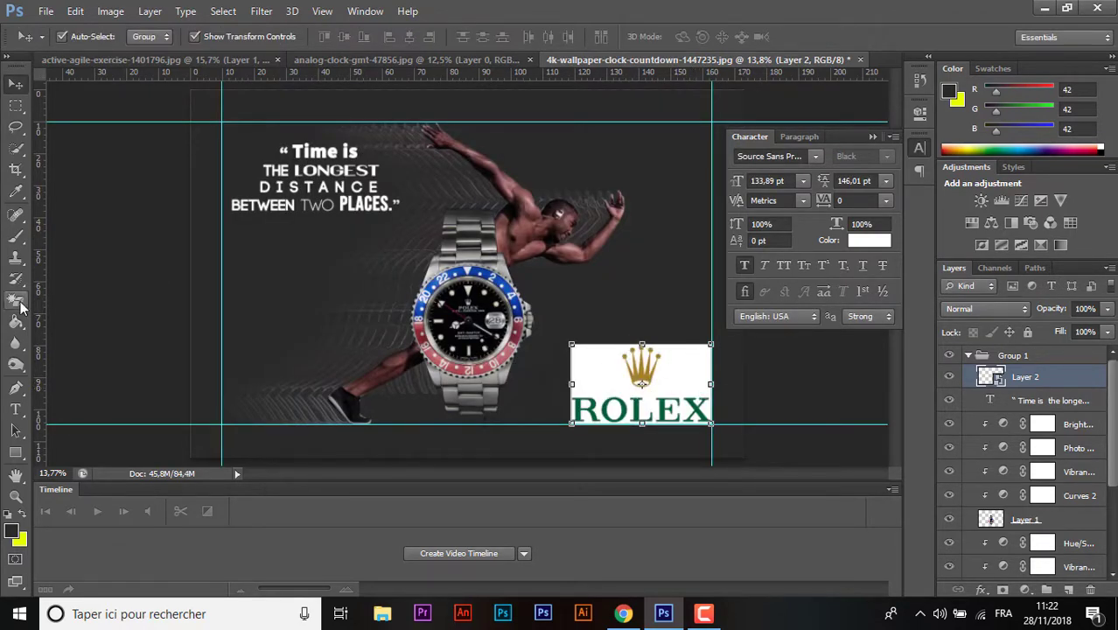
{"action": "left_click", "coordinate": [15, 300]}
- Erase the white around the Rolex logo and inside the O on rasterized Layer 2 with the Magic Wand
{"action": "left_click", "coordinate": [692, 381]}
{"action": "key", "text": "Escape"}
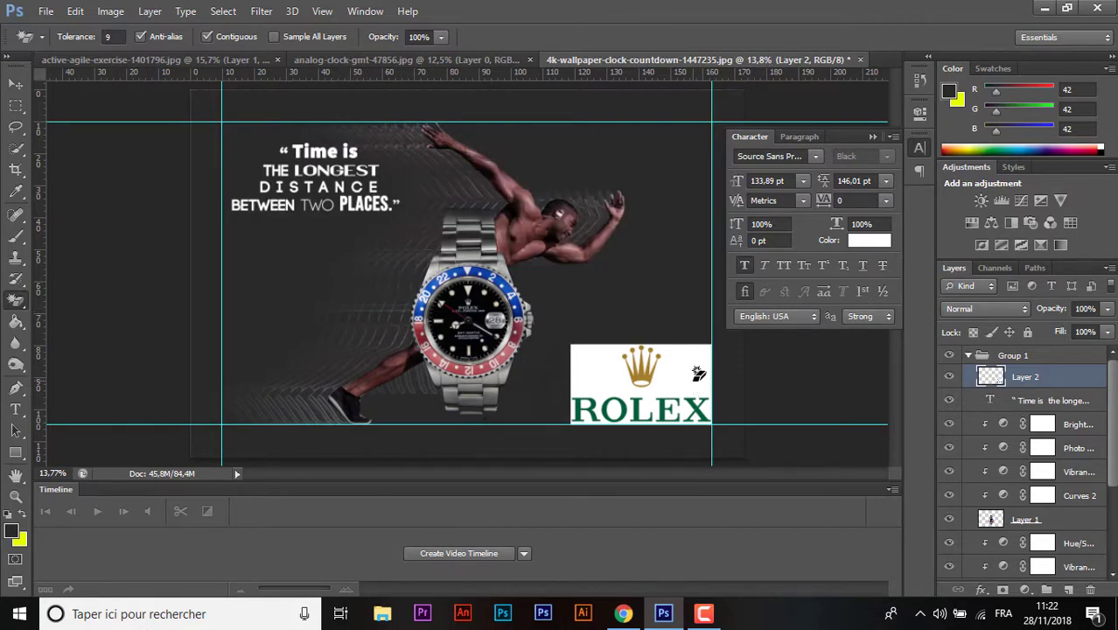
{"action": "left_click", "coordinate": [692, 379]}
{"action": "key", "text": "Delete"}
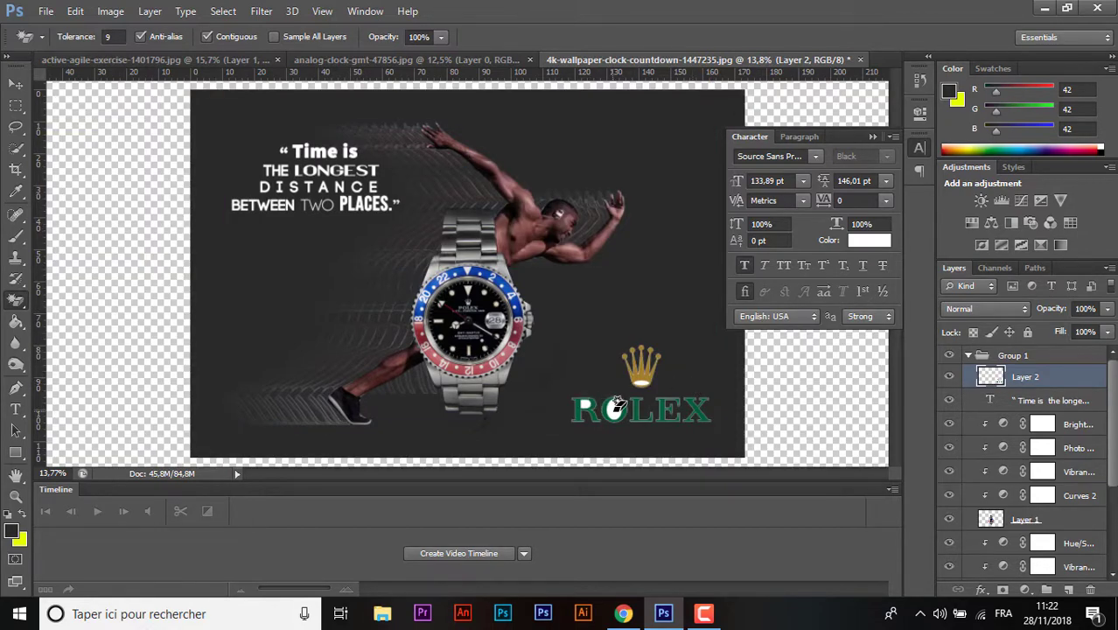
{"action": "key", "text": "ctrl+h"}
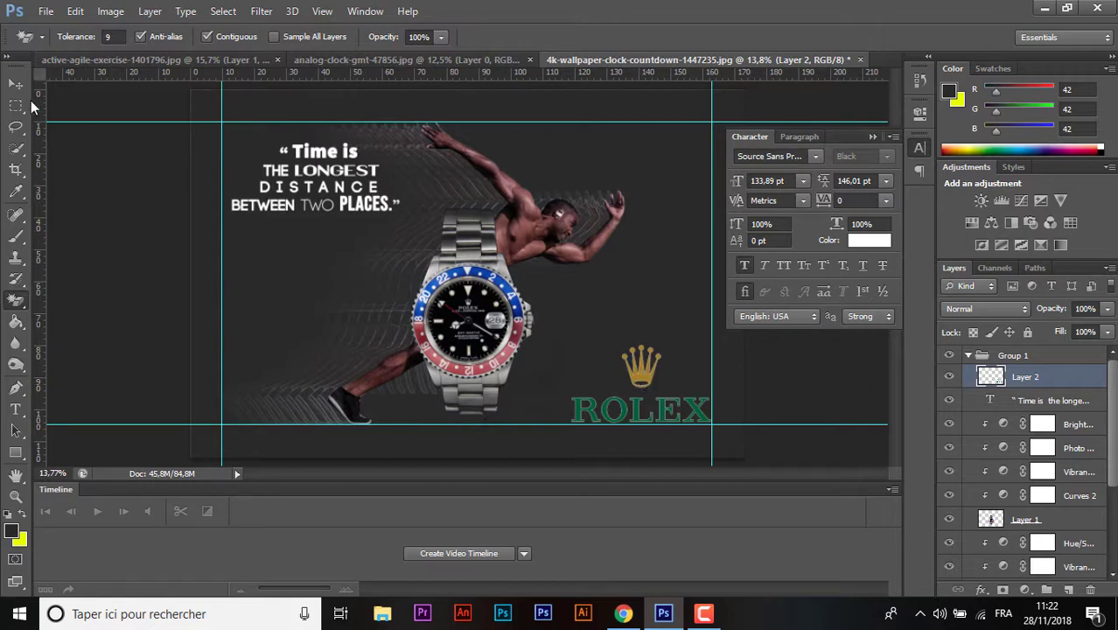
{"action": "left_click", "coordinate": [16, 84]}
- Make Layer 2 a smart object and give it Bevel & Emboss with Contour plus a Drop Shadow
{"action": "right_click", "coordinate": [1044, 377]}
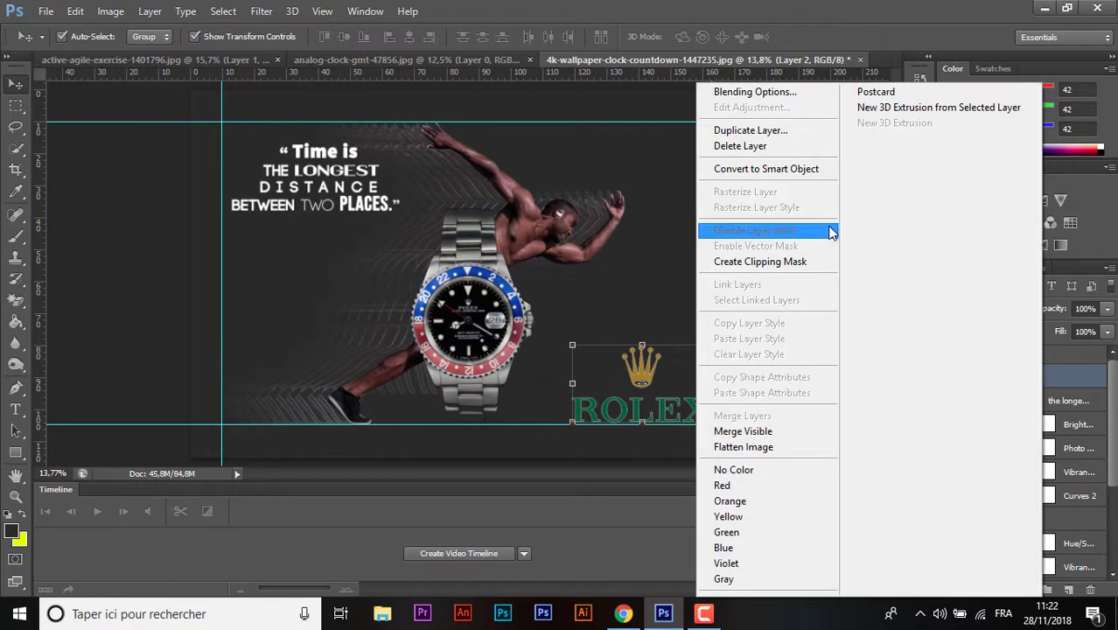
{"action": "left_click", "coordinate": [810, 171]}
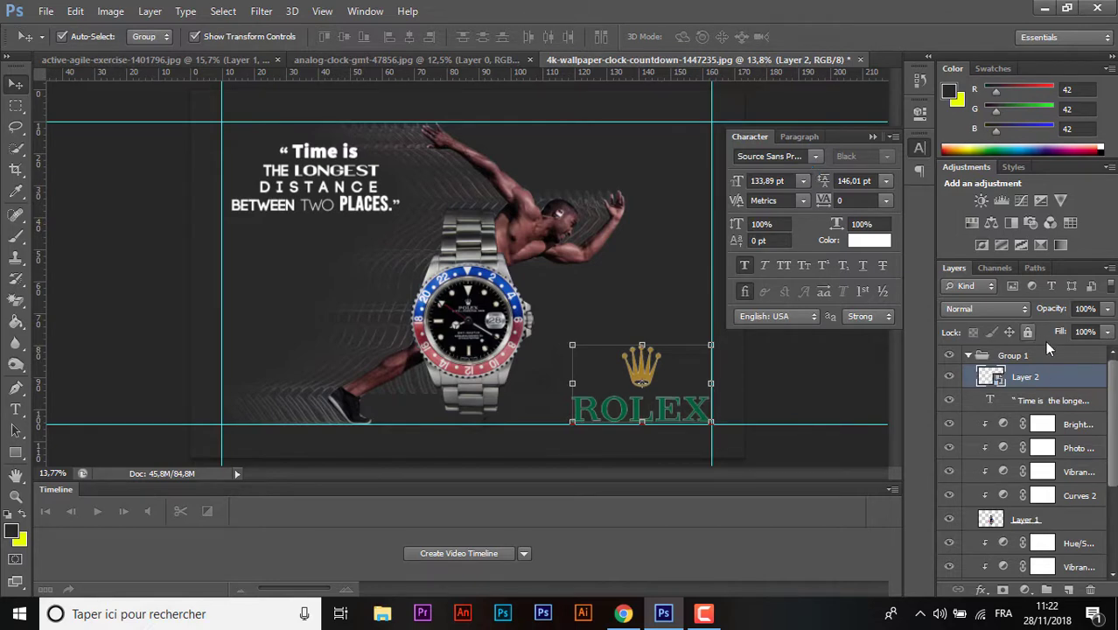
{"action": "right_click", "coordinate": [1043, 376]}
{"action": "left_click", "coordinate": [778, 91]}
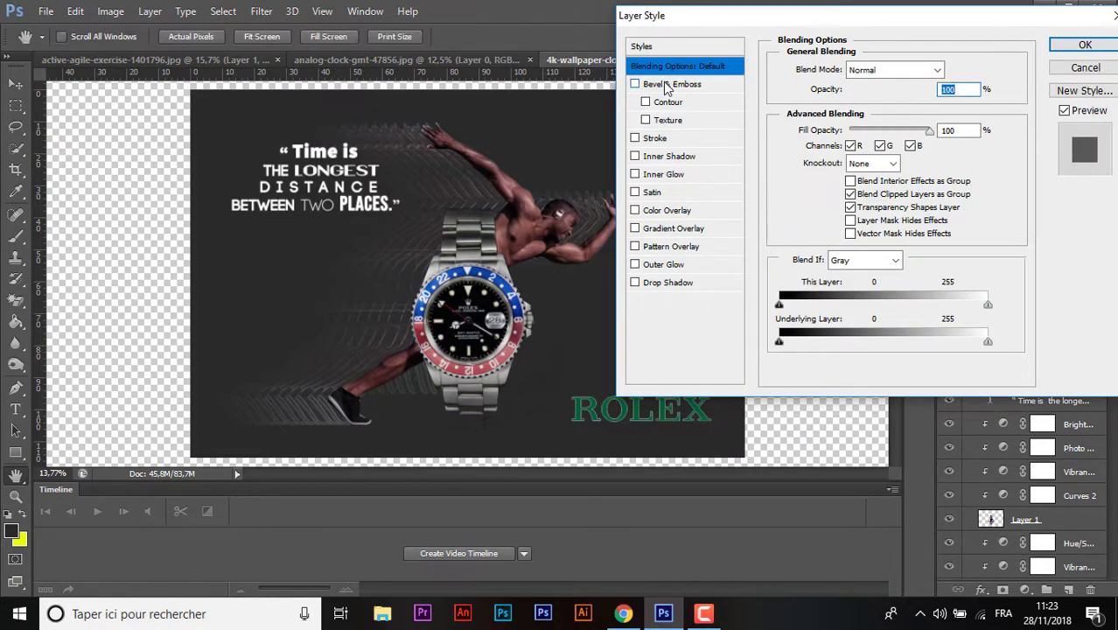
{"action": "left_click", "coordinate": [635, 85]}
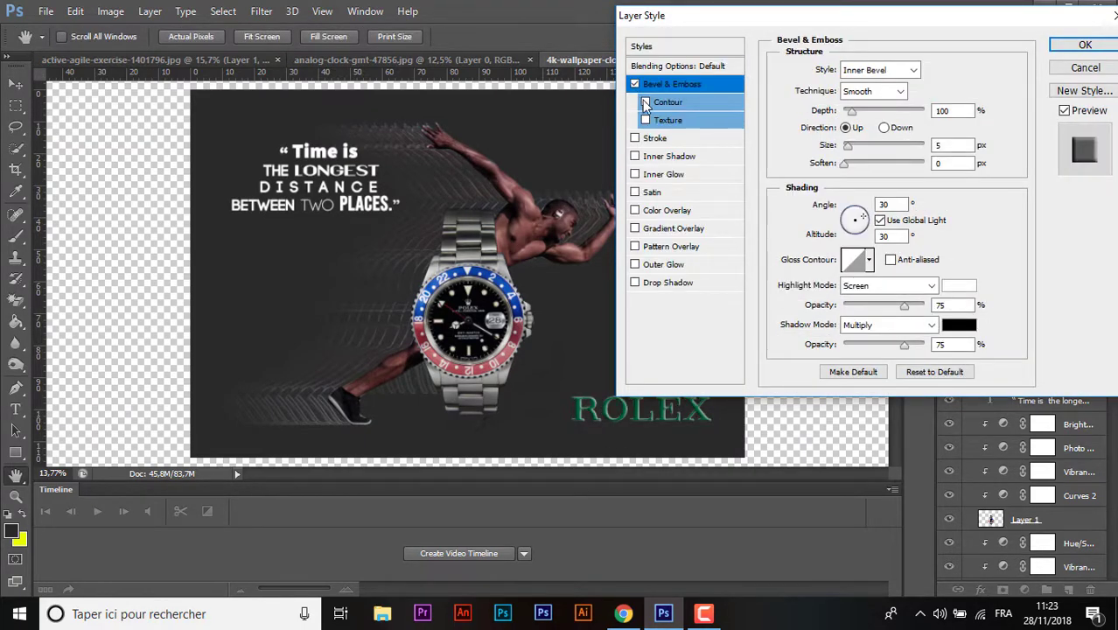
{"action": "left_click", "coordinate": [645, 103]}
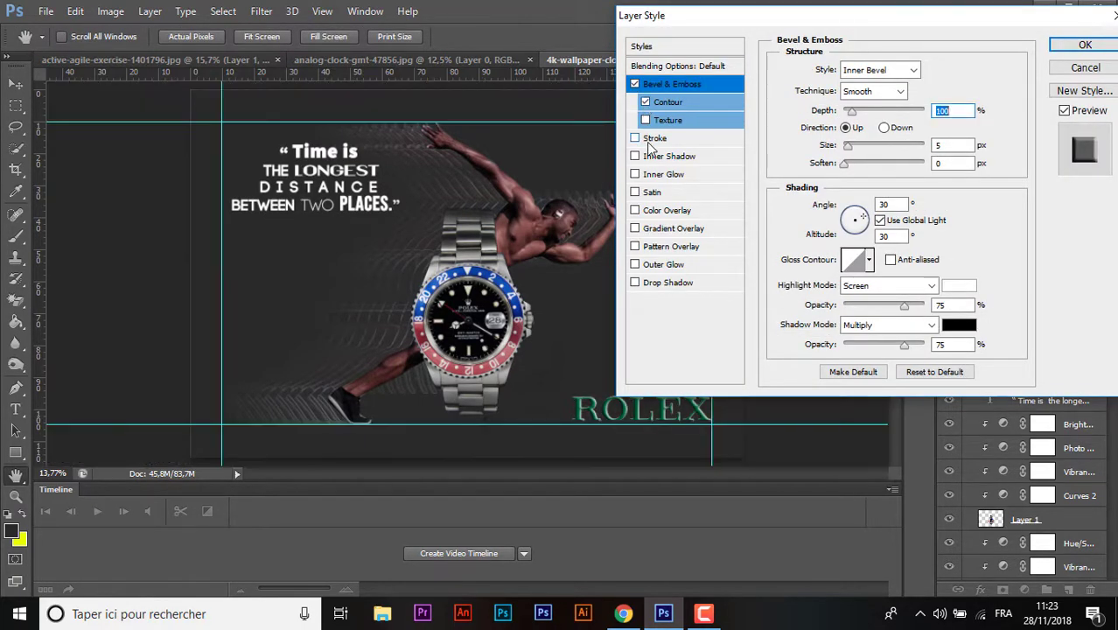
{"action": "left_click", "coordinate": [635, 283]}
{"action": "type", "text": "90"}
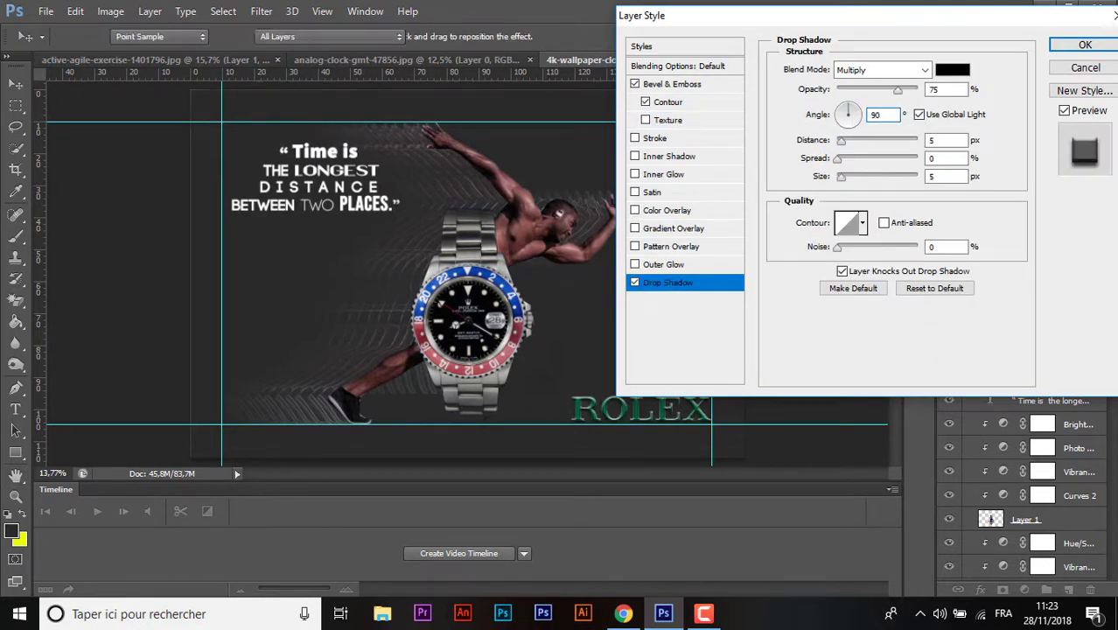
{"action": "key", "text": "Return"}
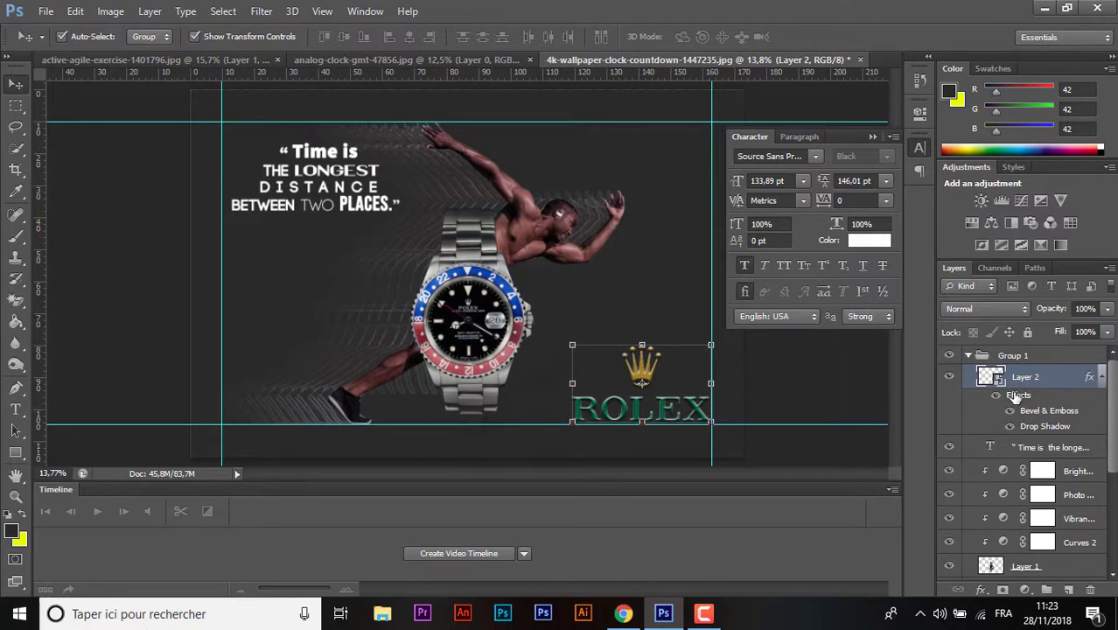
- Add a low-opacity white stroke around the Rolex logo, sampling white from the quote text
{"action": "double_click", "coordinate": [1019, 398]}
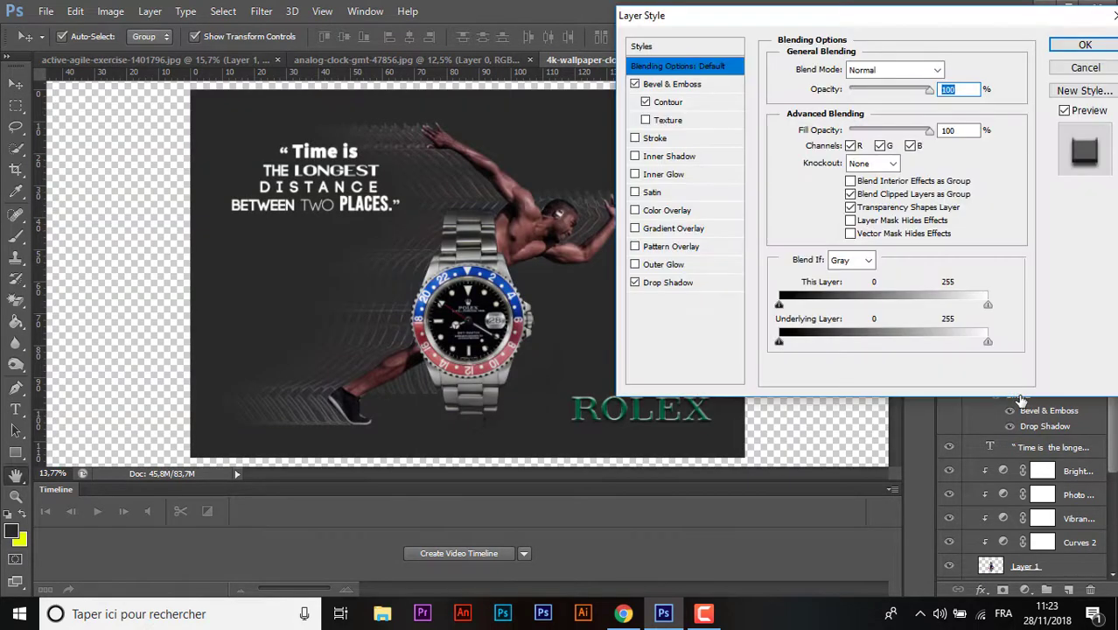
{"action": "left_click", "coordinate": [656, 139]}
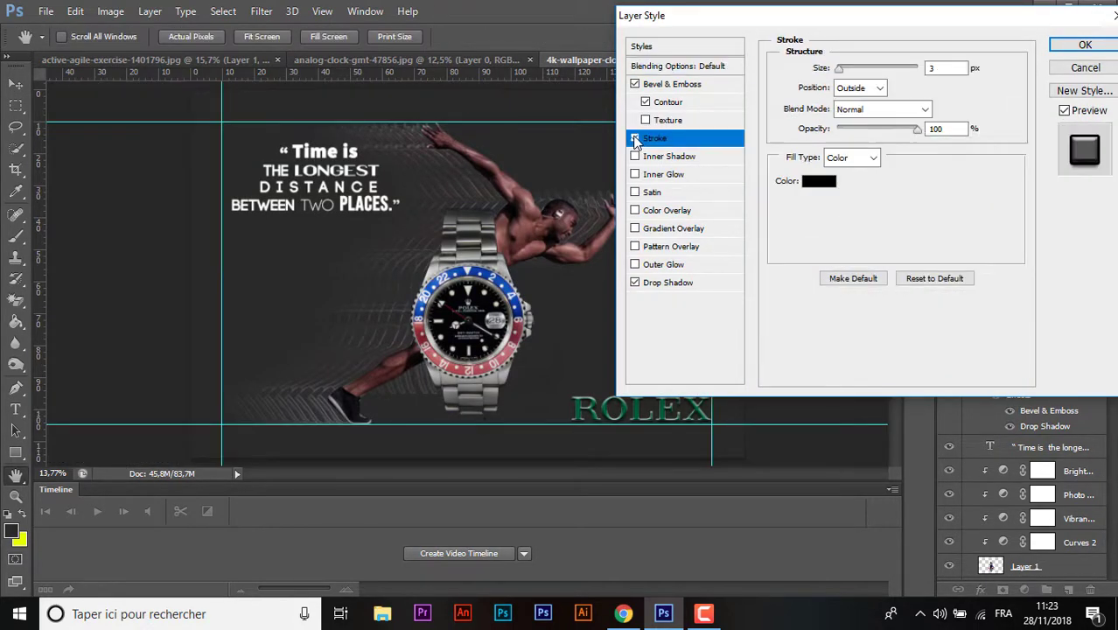
{"action": "left_click", "coordinate": [818, 182]}
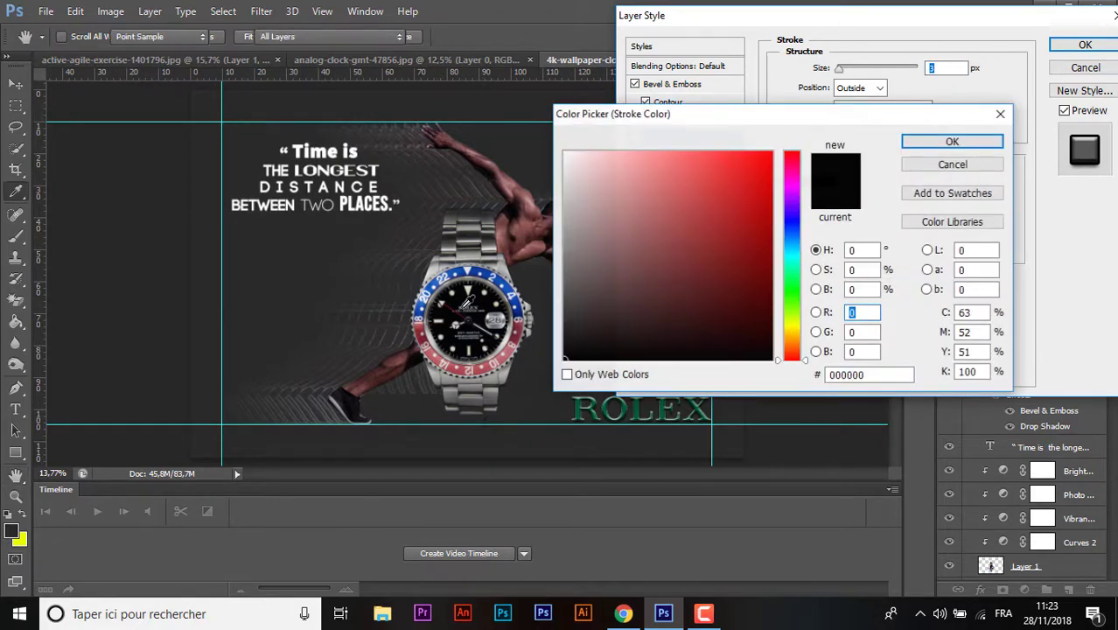
{"action": "left_click", "coordinate": [371, 206]}
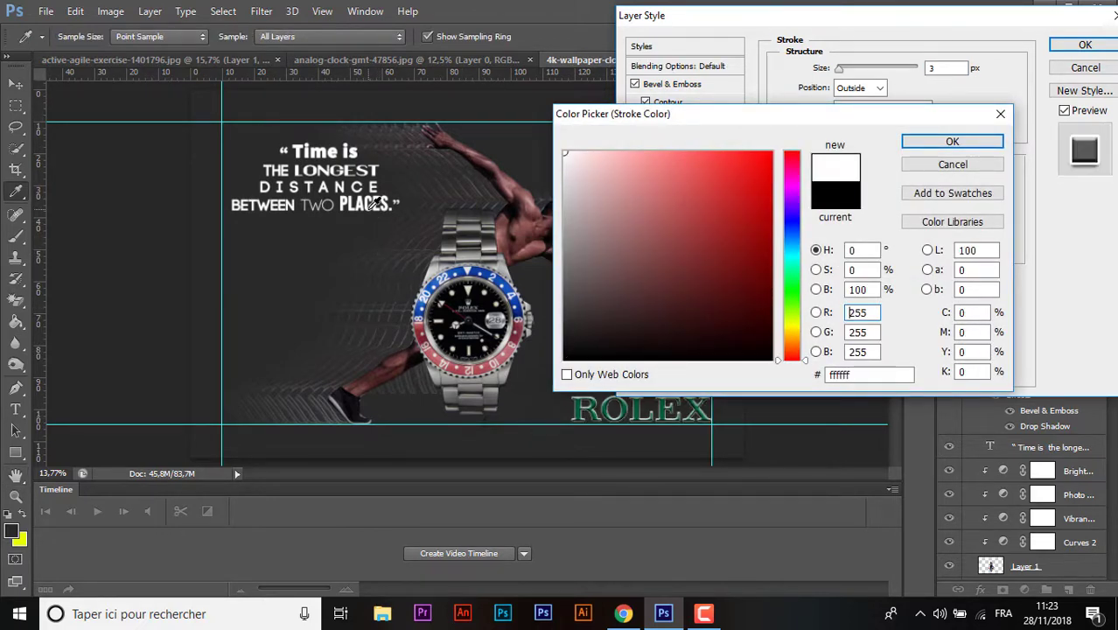
{"action": "left_click", "coordinate": [951, 142]}
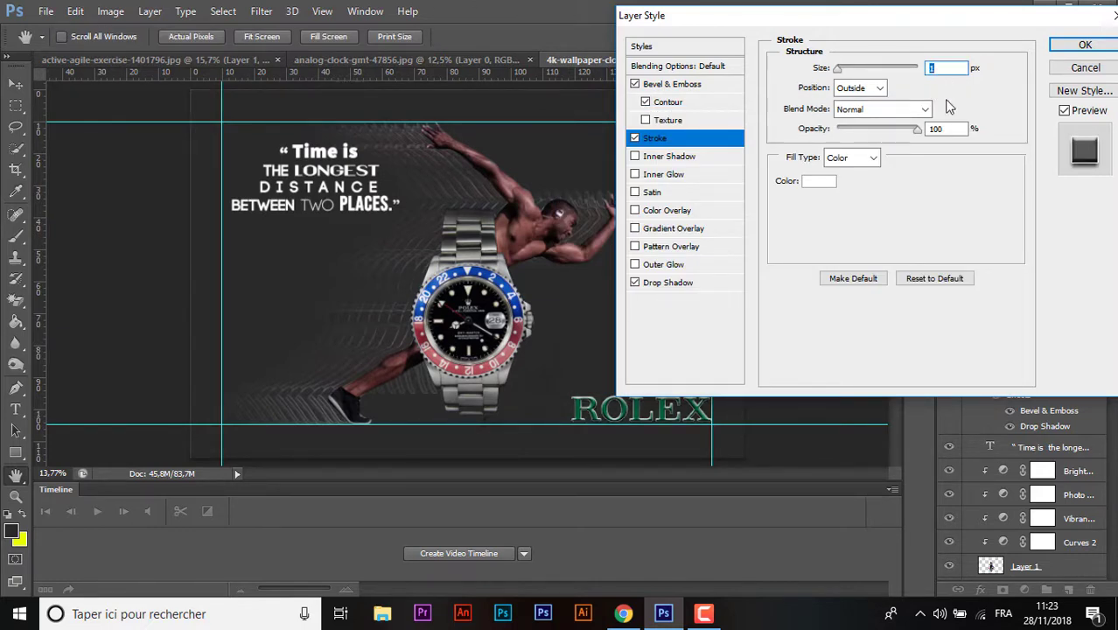
{"action": "left_click_drag", "start_coordinate": [916, 128], "coordinate": [854, 134]}
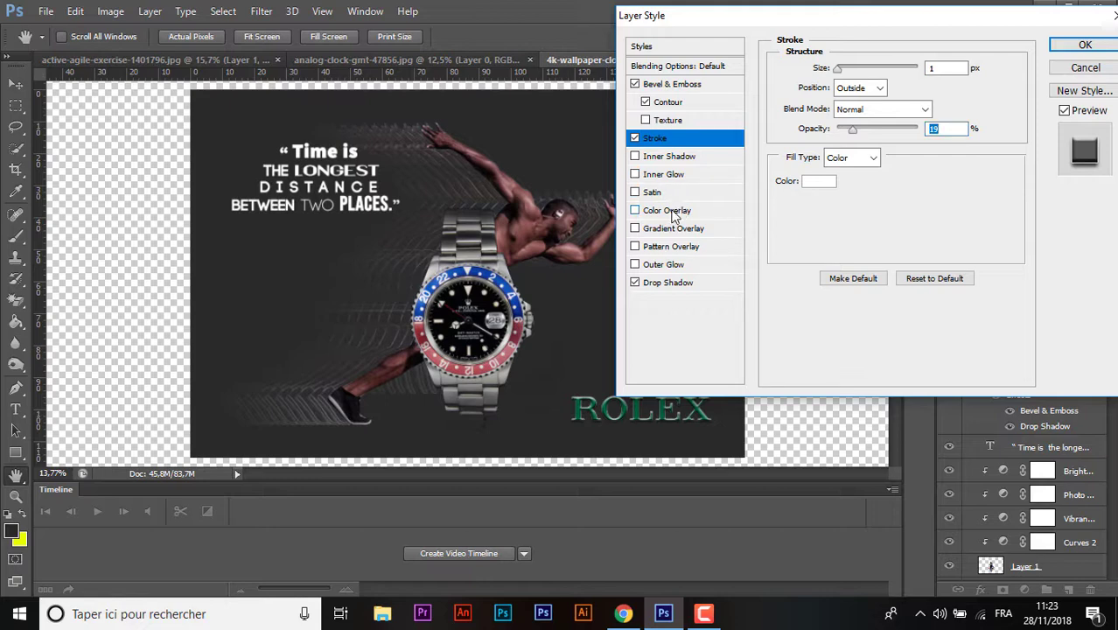
- Add a white Color Overlay to the logo, sampled from the poster, and apply the effects
{"action": "left_click", "coordinate": [667, 210]}
{"action": "left_click", "coordinate": [952, 70]}
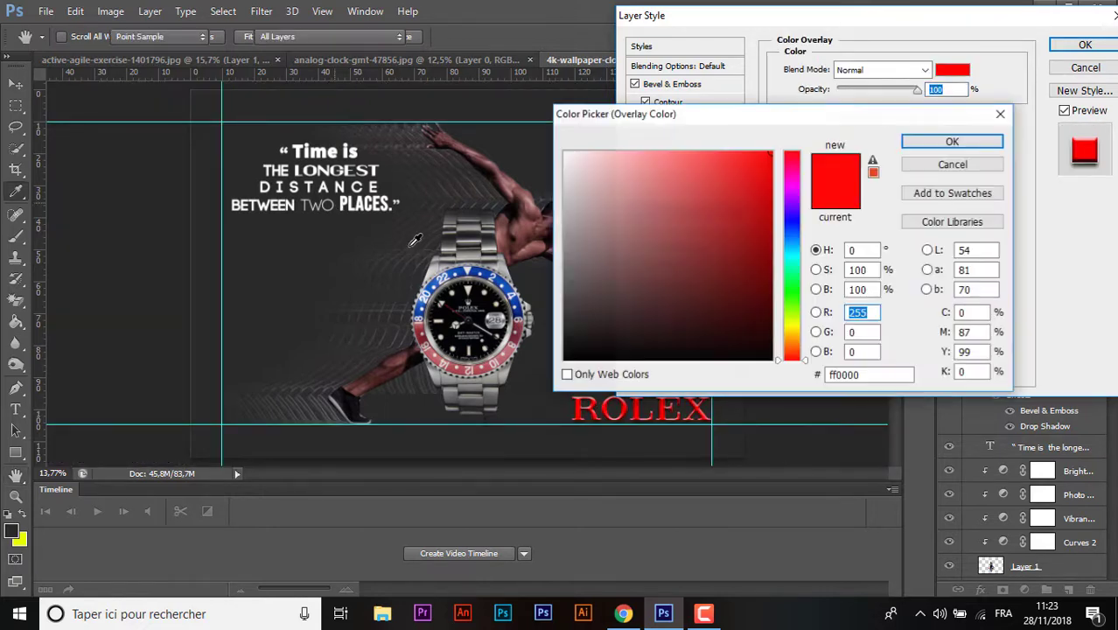
{"action": "left_click", "coordinate": [344, 201]}
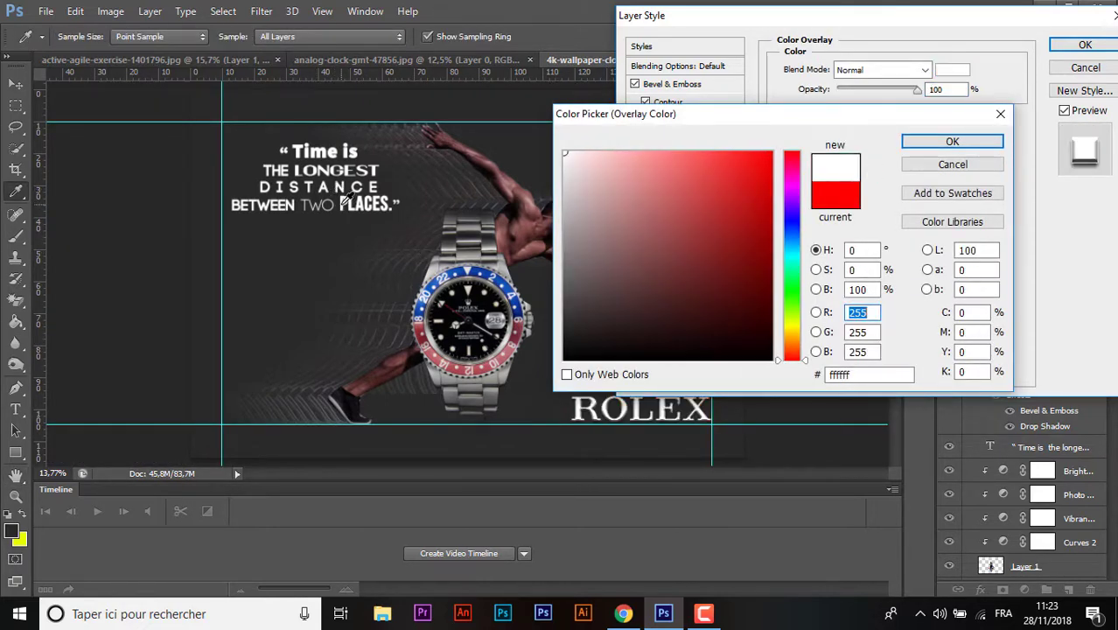
{"action": "left_click", "coordinate": [950, 142]}
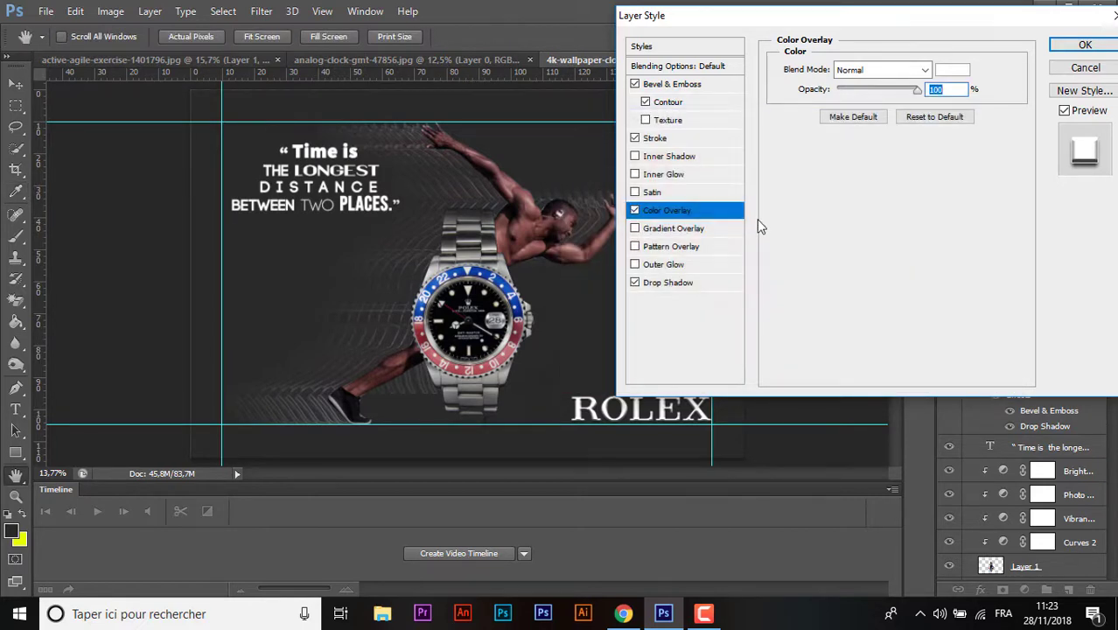
{"action": "left_click", "coordinate": [1085, 44]}
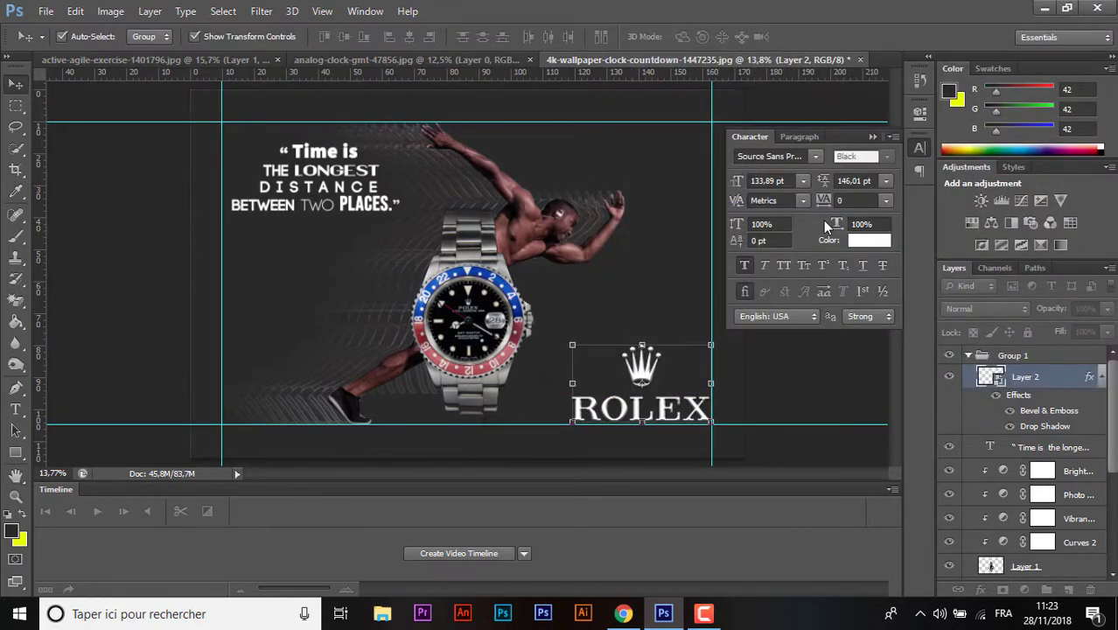
- Search Google Images for 'rolex signature' and browse the results
{"action": "left_click", "coordinate": [623, 613]}
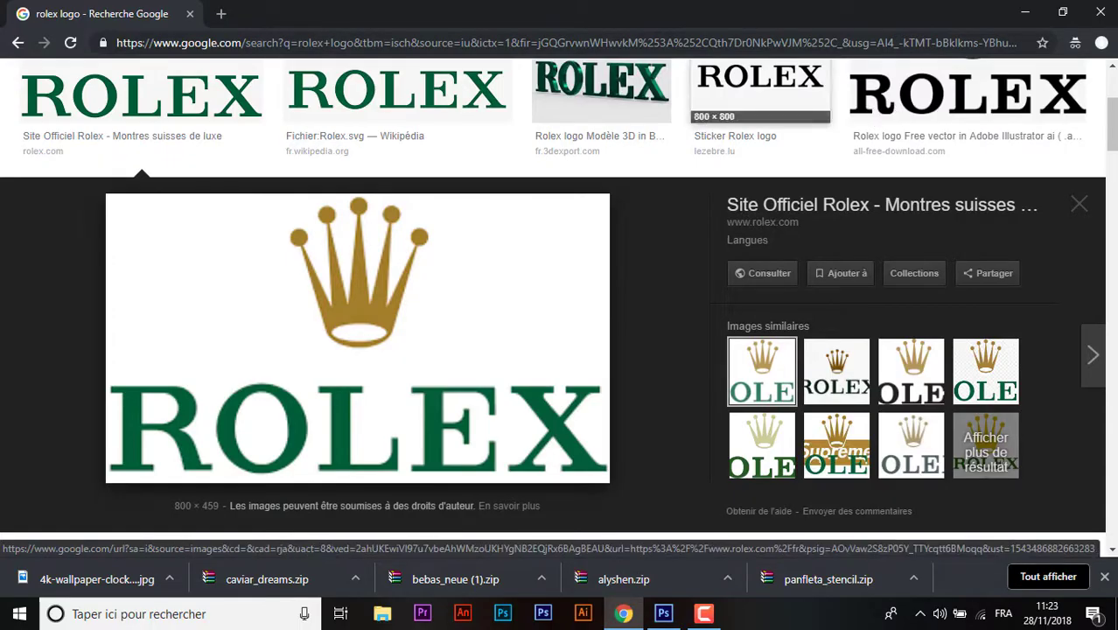
{"action": "scroll", "coordinate": [394, 132], "scroll_direction": "up", "scroll_amount": 3}
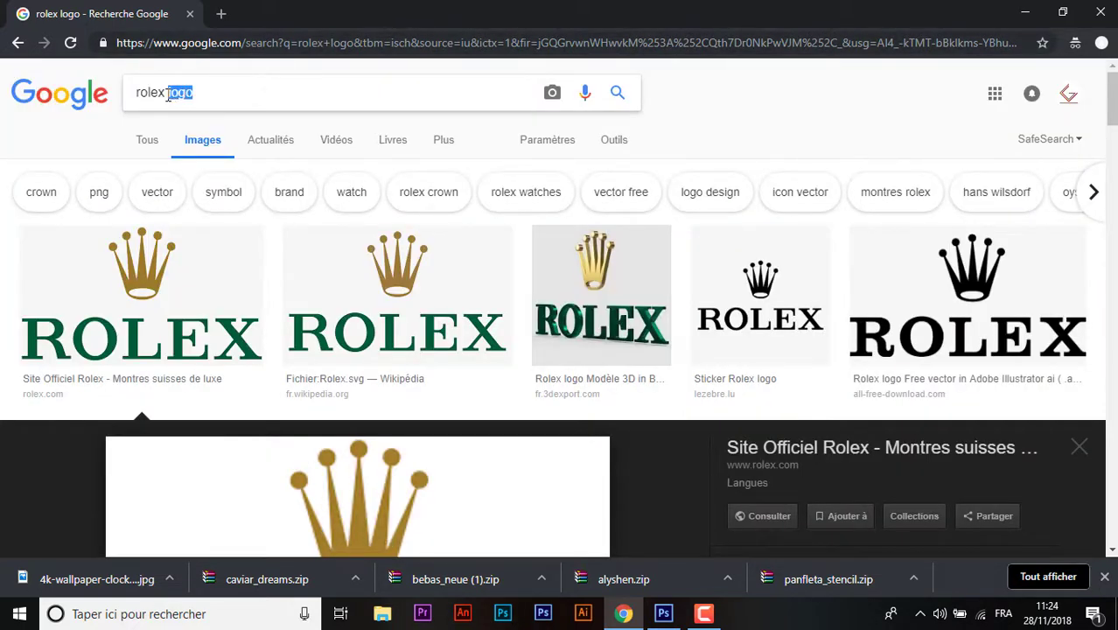
{"action": "type", "text": "signature"}
{"action": "key", "text": "Return"}
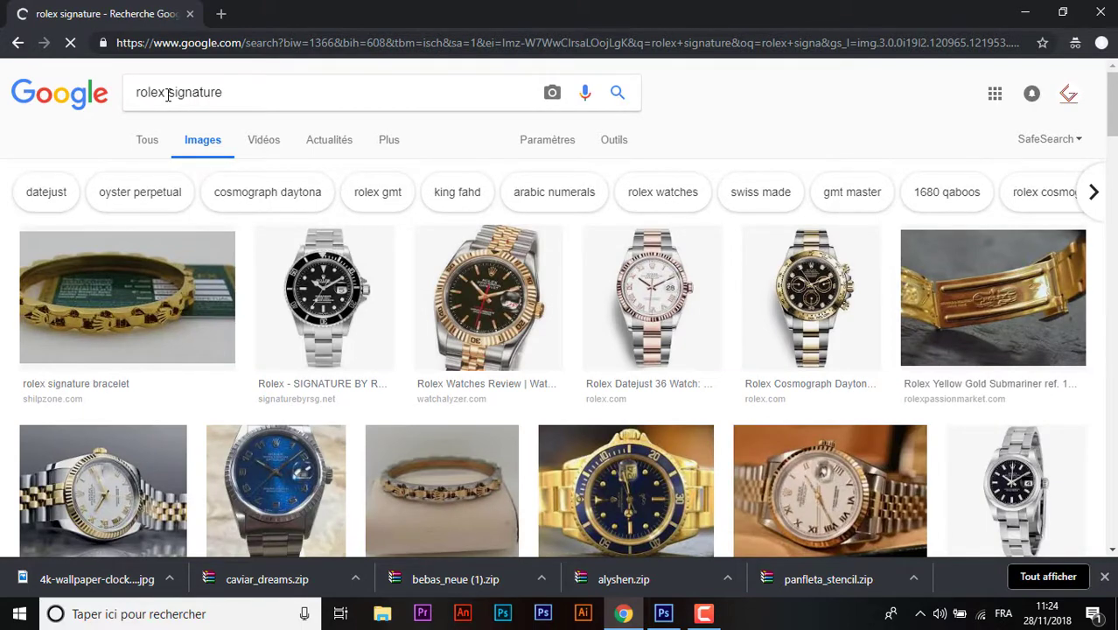
{"action": "scroll", "coordinate": [934, 167], "scroll_direction": "down", "scroll_amount": 5}
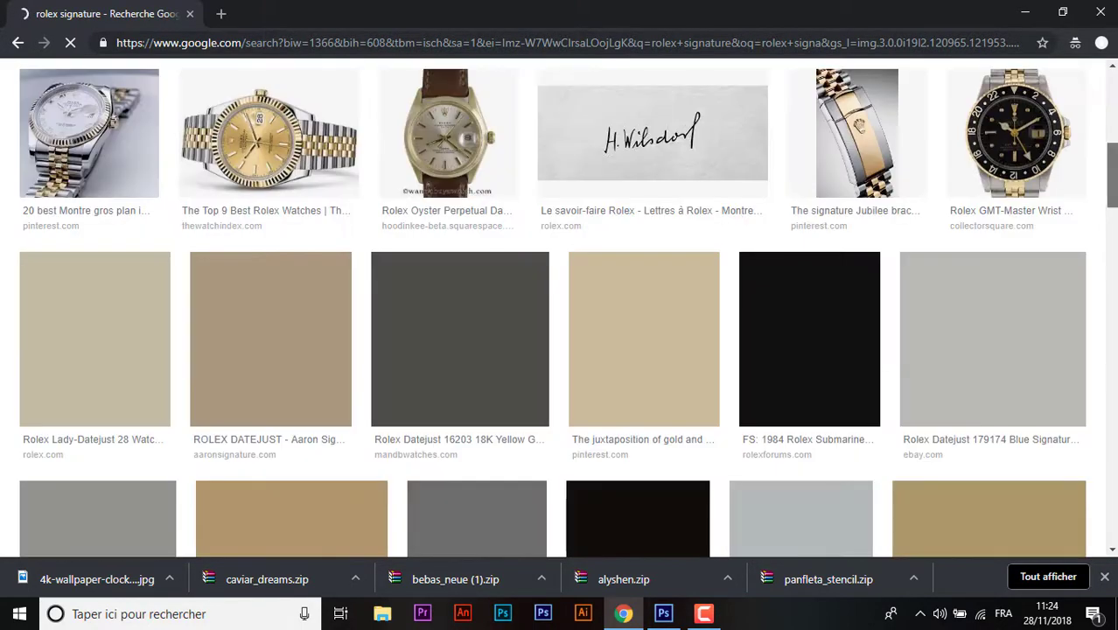
{"action": "scroll", "coordinate": [560, 306], "scroll_direction": "down", "scroll_amount": 2}
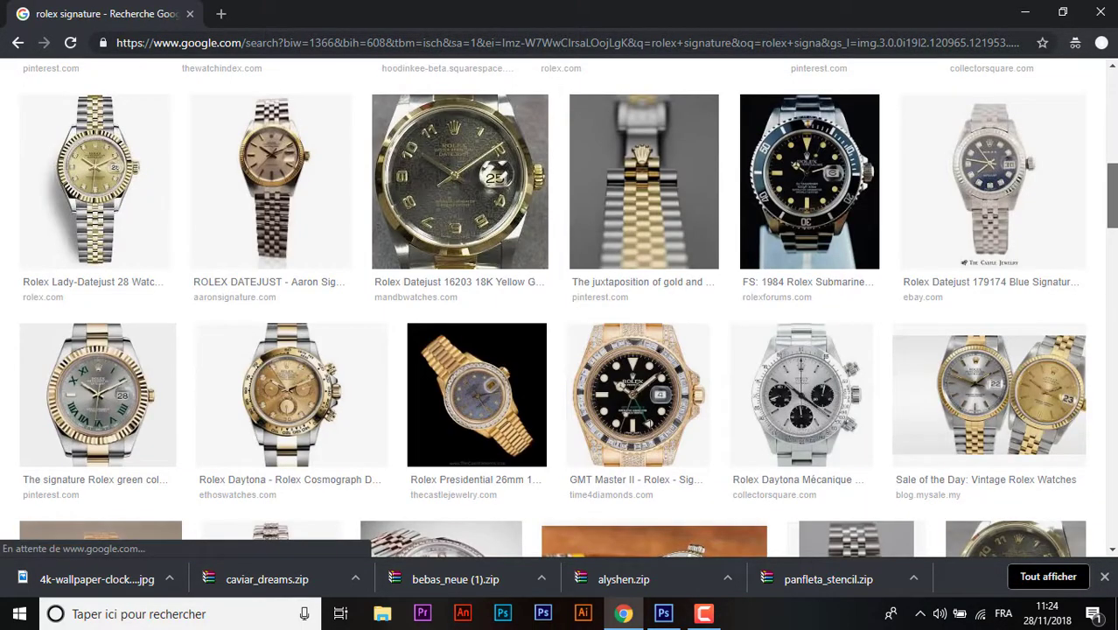
{"action": "scroll", "coordinate": [560, 306], "scroll_direction": "up", "scroll_amount": 2}
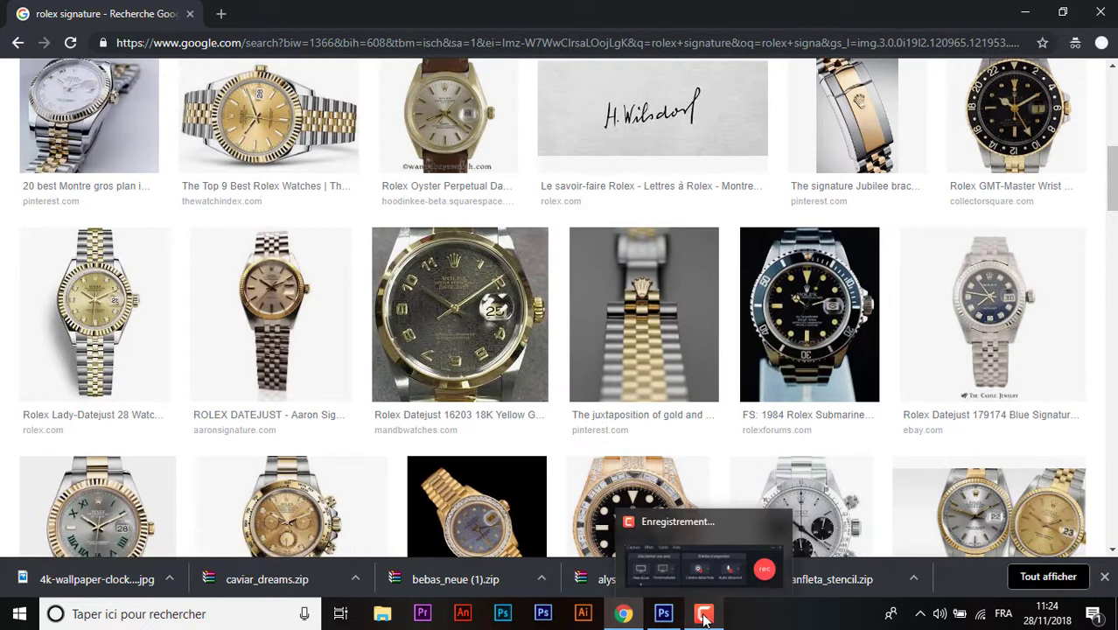
- Copy the wide H. Wilsdorf signature image and return to the poster in Photoshop
{"action": "left_click", "coordinate": [626, 131]}
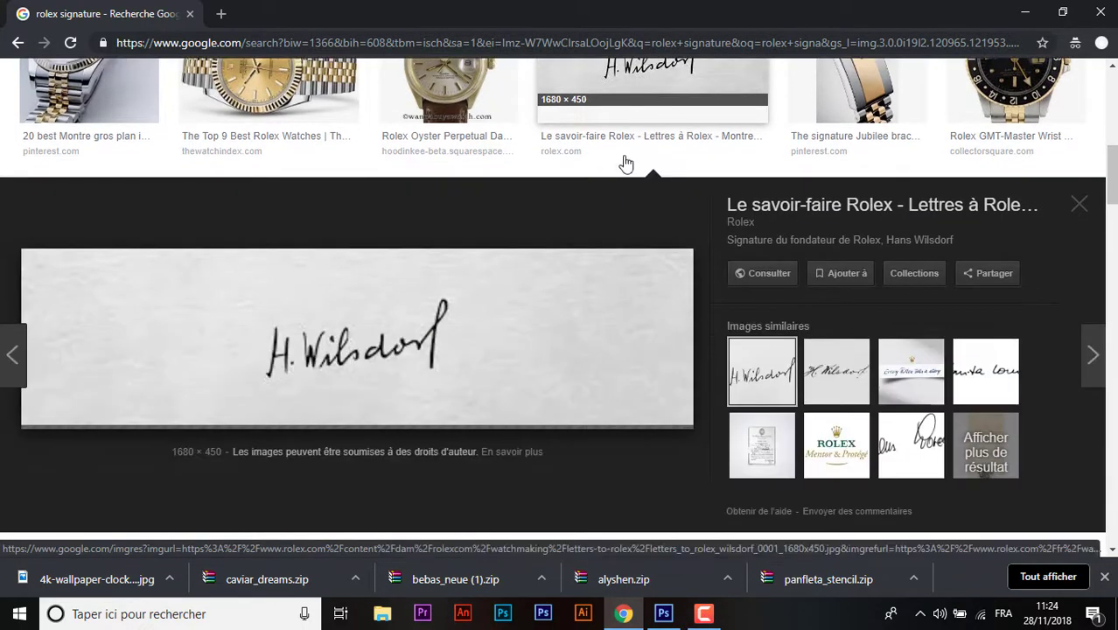
{"action": "left_click", "coordinate": [892, 434]}
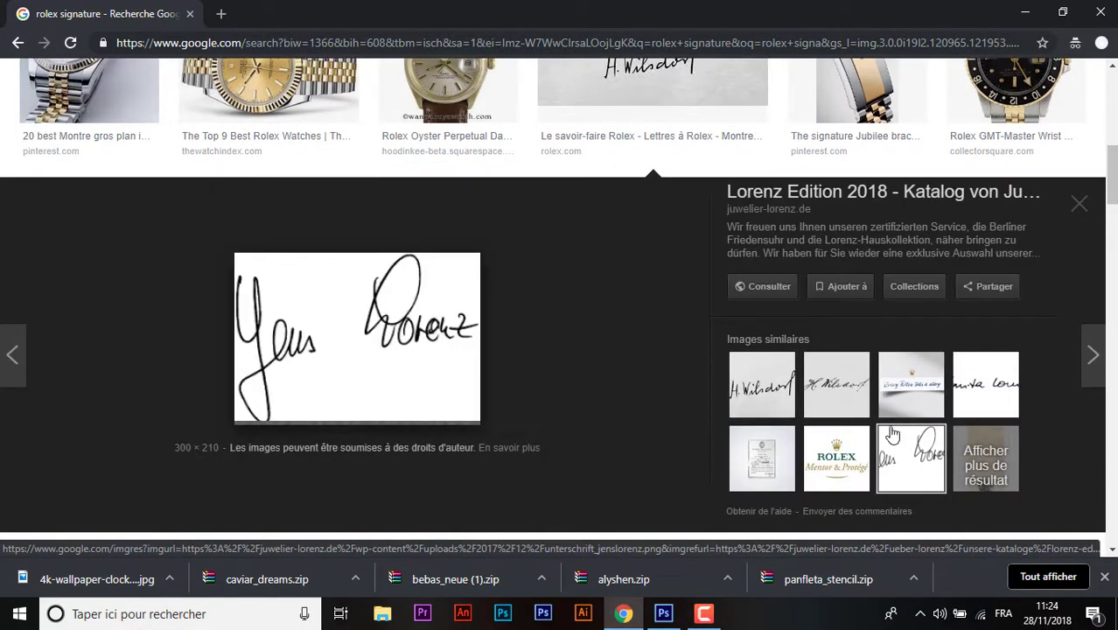
{"action": "left_click", "coordinate": [785, 387]}
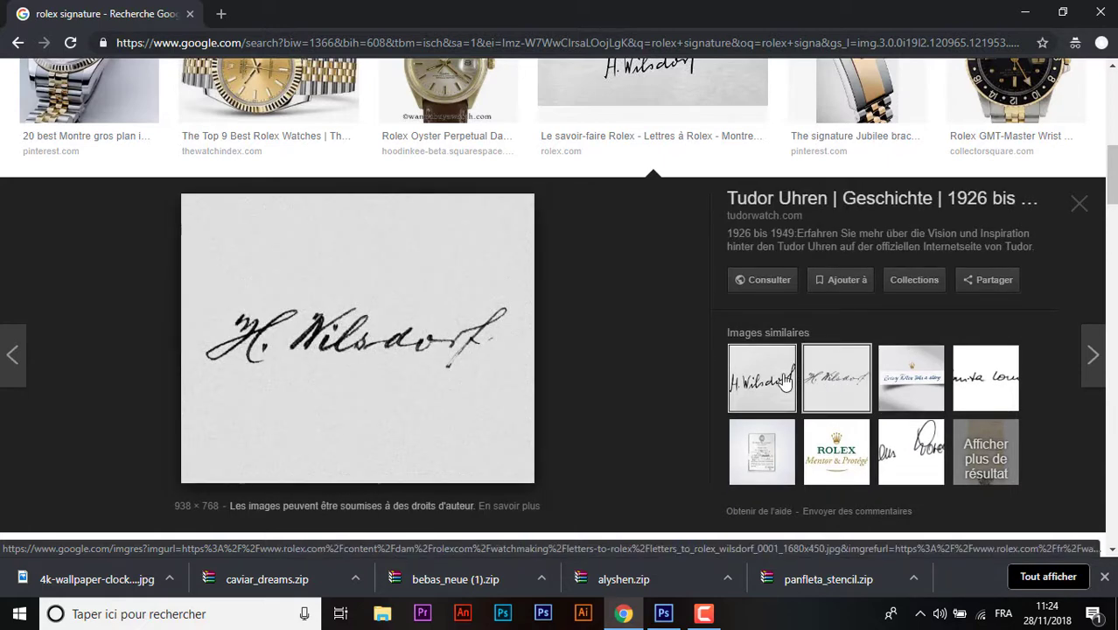
{"action": "right_click", "coordinate": [462, 327]}
{"action": "left_click", "coordinate": [565, 497]}
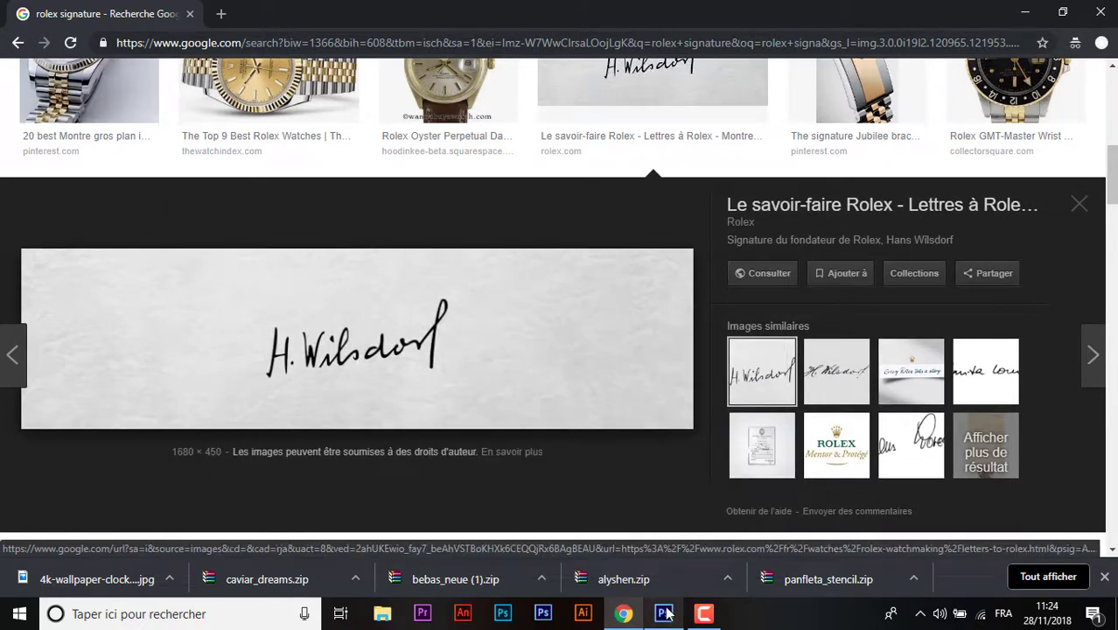
{"action": "left_click", "coordinate": [664, 613]}
{"action": "key", "text": "ctrl+v"}
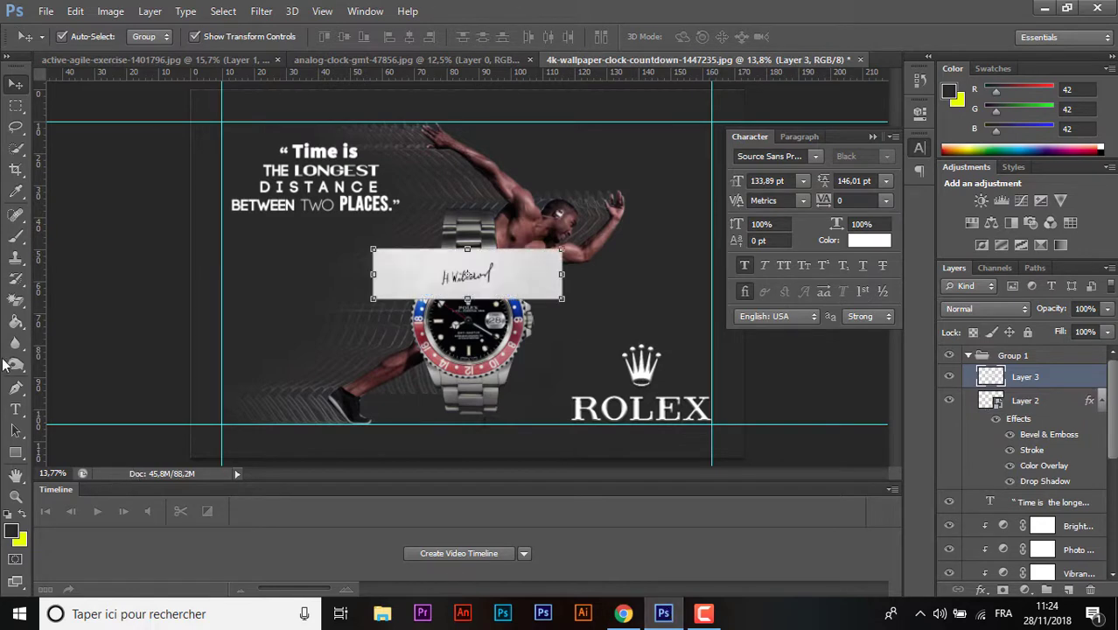
{"action": "left_click", "coordinate": [16, 300]}
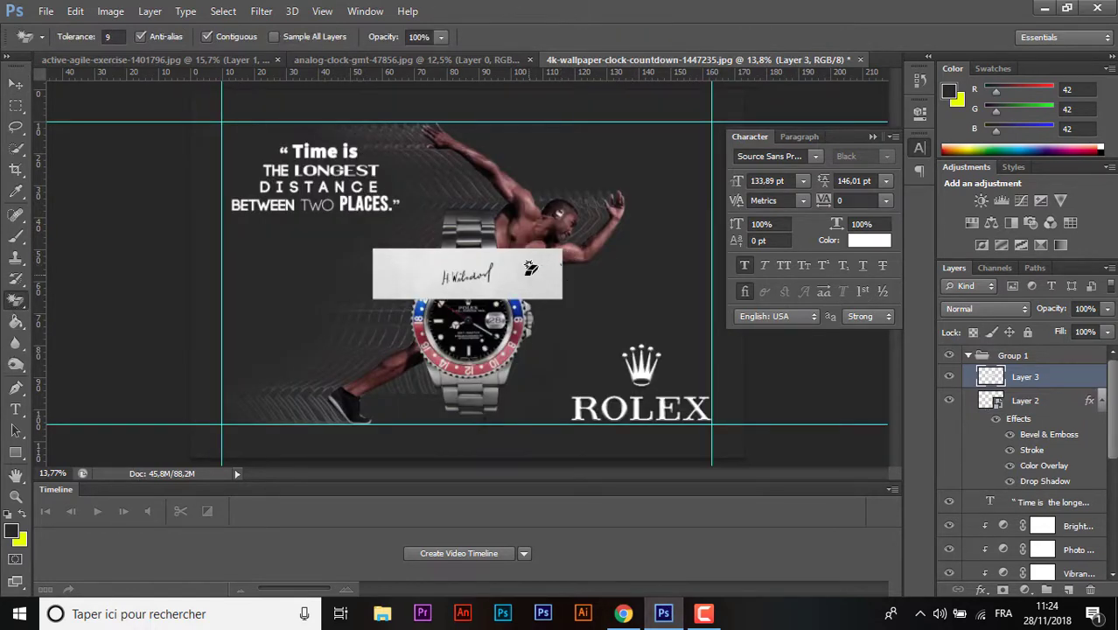
{"action": "left_click", "coordinate": [529, 267]}
{"action": "key", "text": "Delete"}
{"action": "left_click", "coordinate": [111, 36]}
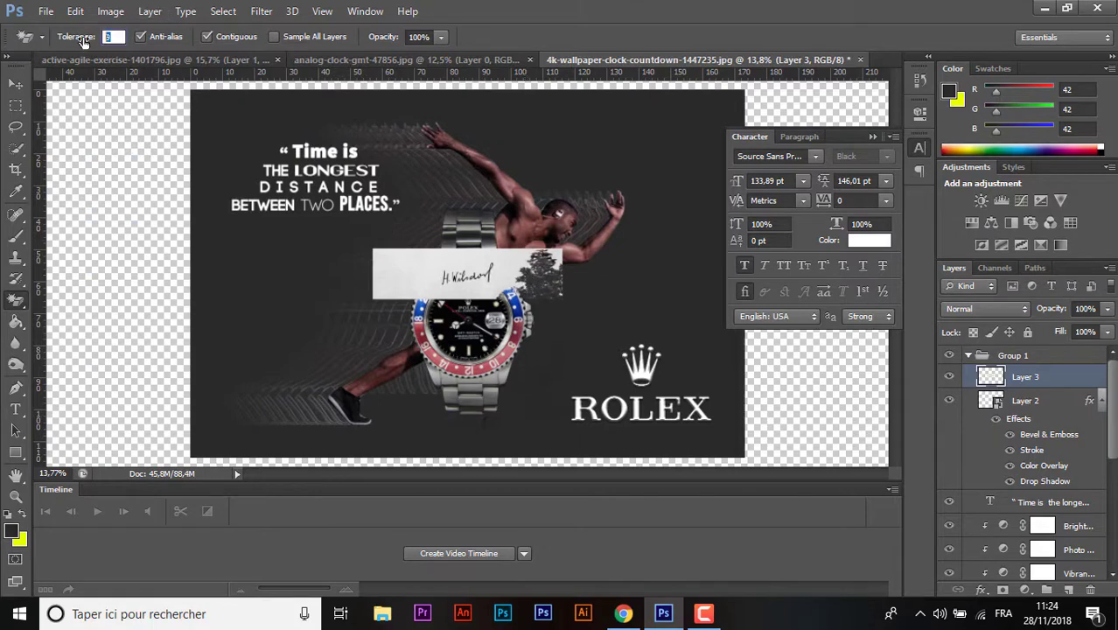
{"action": "type", "text": "50"}
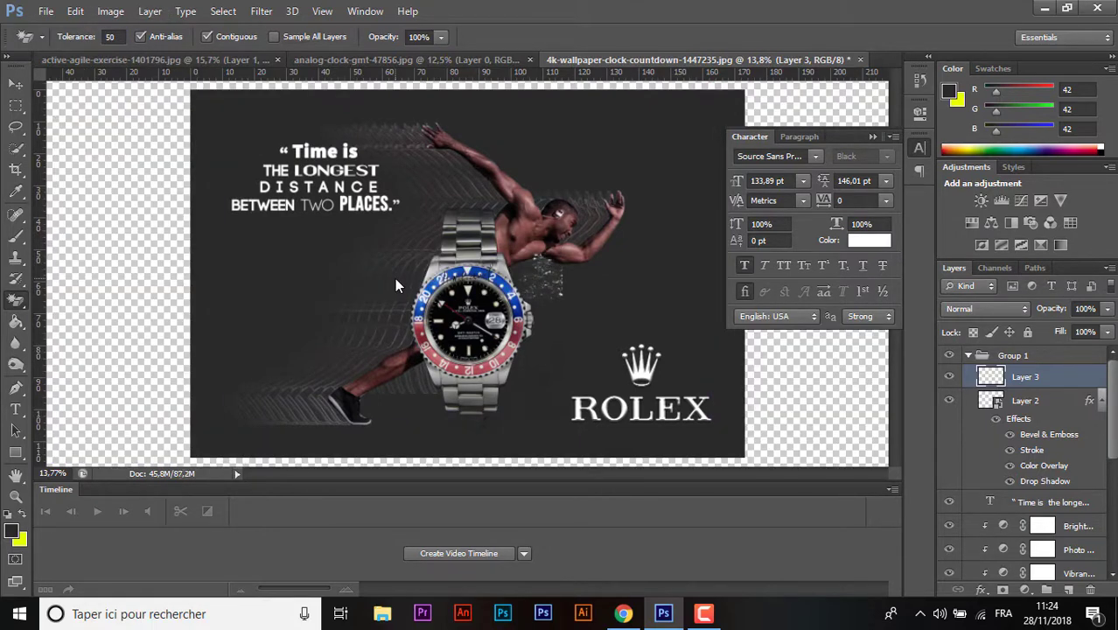
{"action": "key", "text": "ctrl+z"}
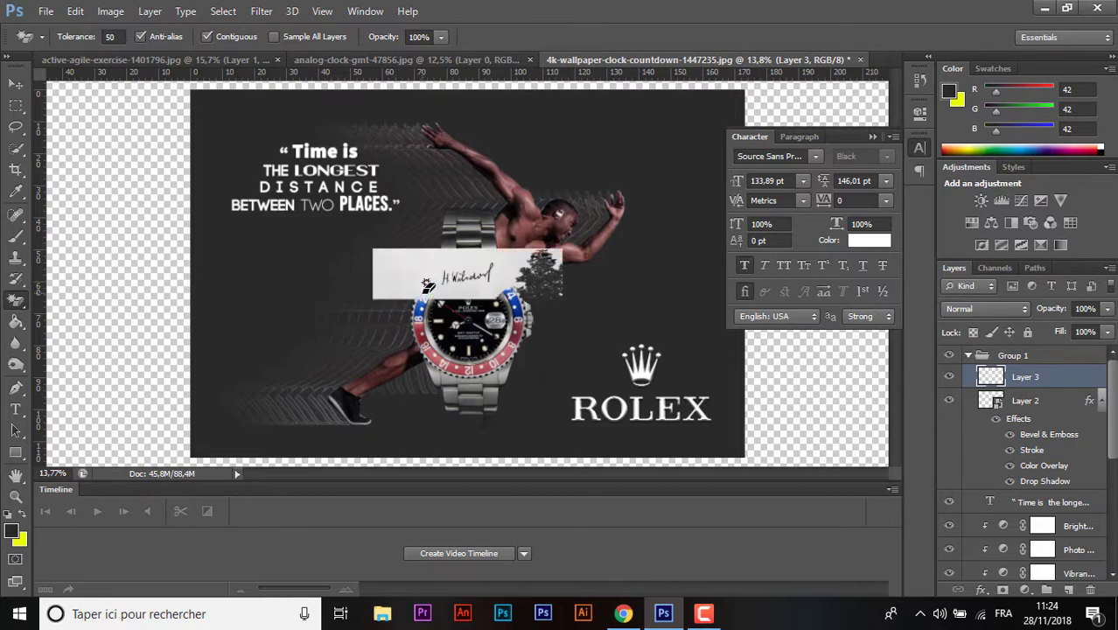
{"action": "key", "text": "ctrl+alt+z"}
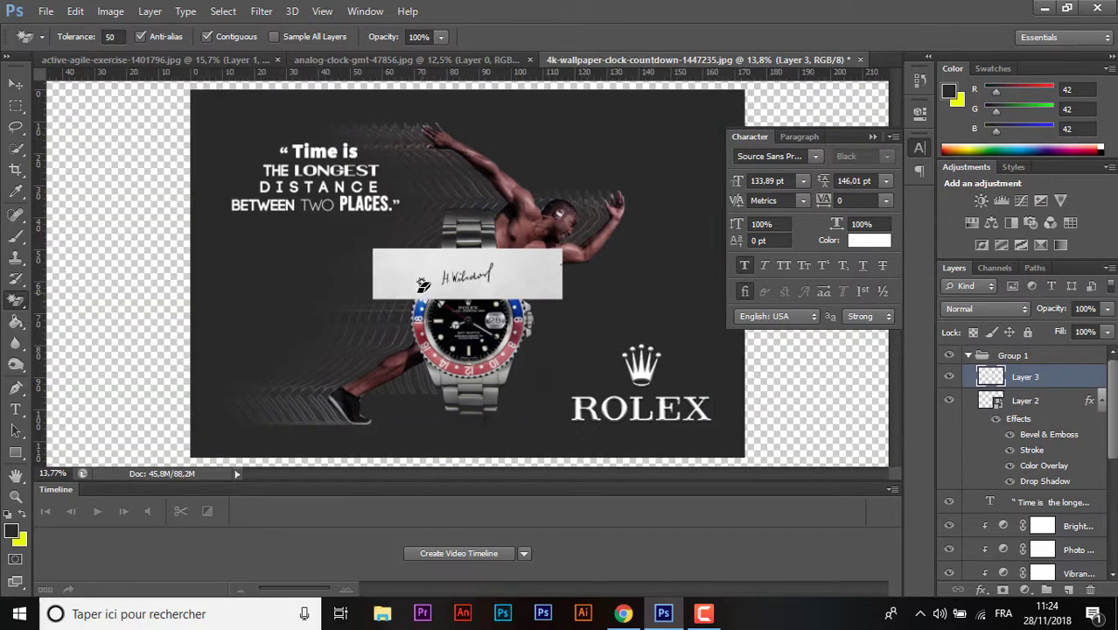
{"action": "left_click", "coordinate": [15, 83]}
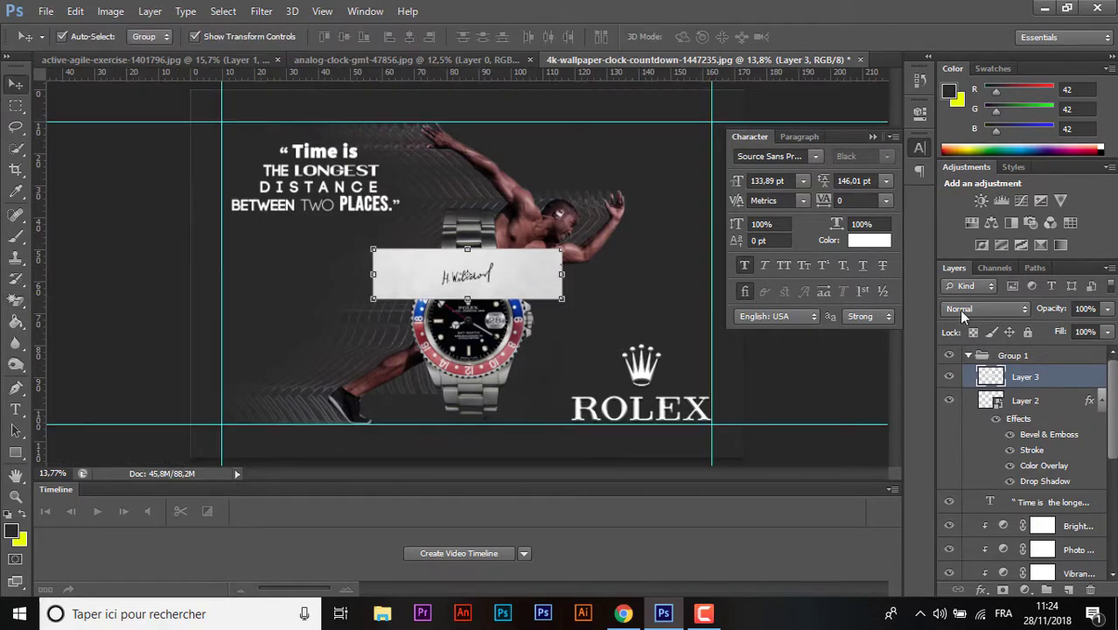
{"action": "left_click", "coordinate": [964, 311]}
{"action": "left_click", "coordinate": [996, 68]}
{"action": "left_click", "coordinate": [516, 297]}
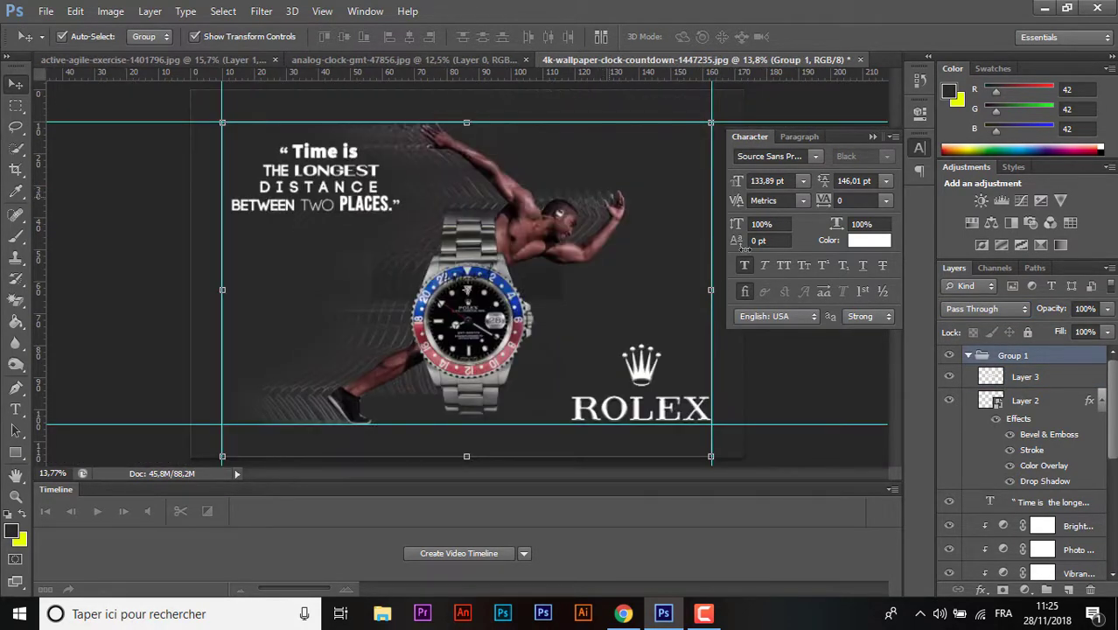
{"action": "left_click", "coordinate": [1059, 398]}
{"action": "left_click", "coordinate": [1060, 383]}
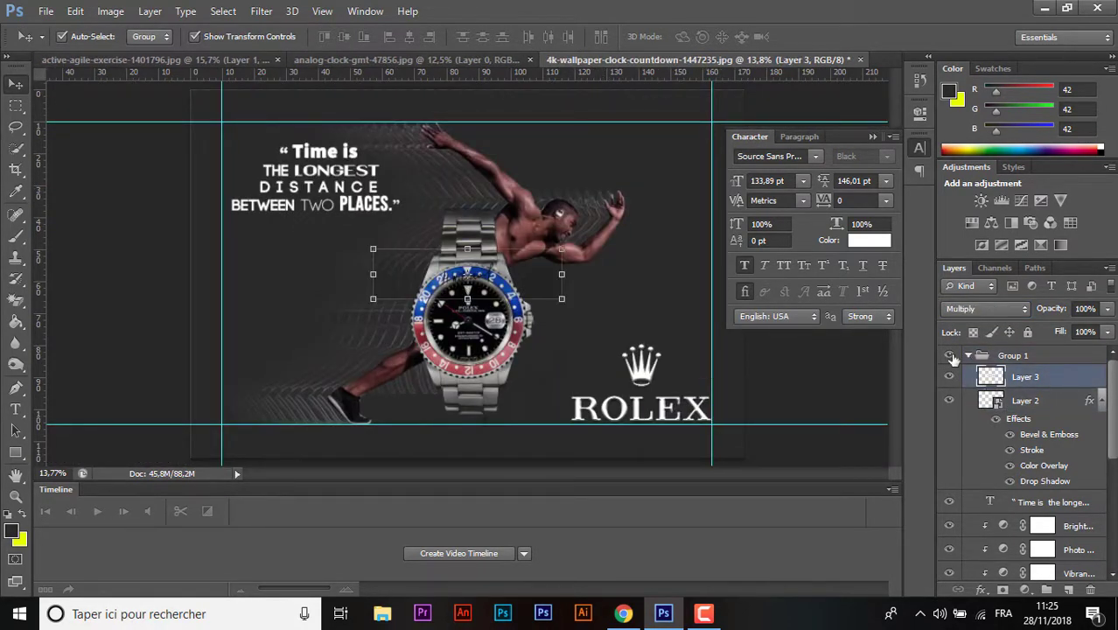
{"action": "left_click_drag", "start_coordinate": [549, 285], "coordinate": [562, 300]}
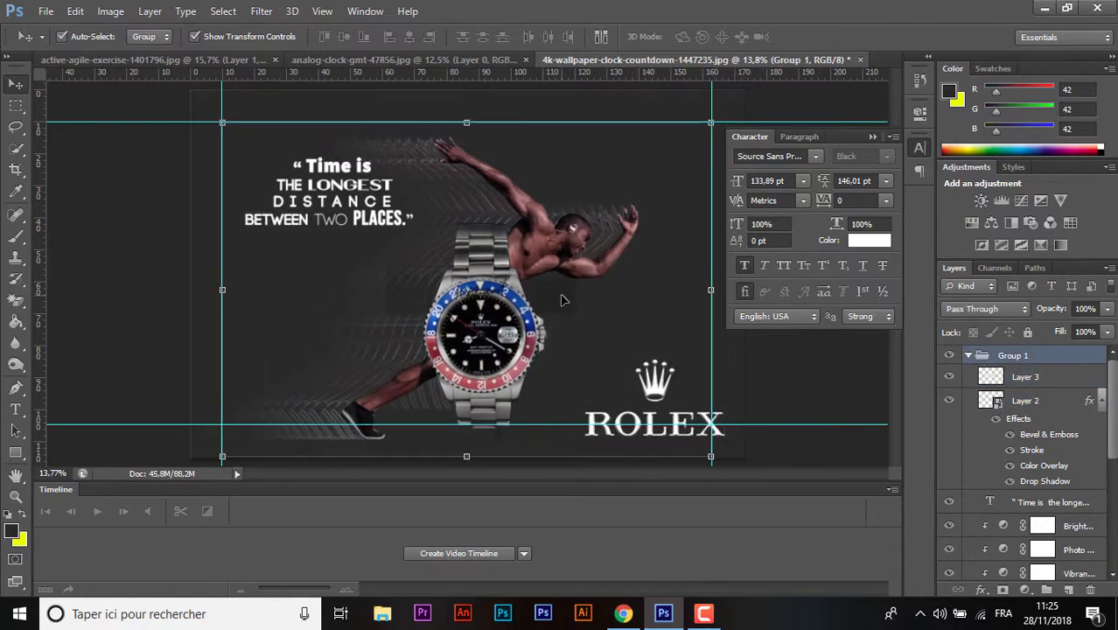
{"action": "key", "text": "ctrl+z"}
{"action": "key", "text": "ctrl+alt+z"}
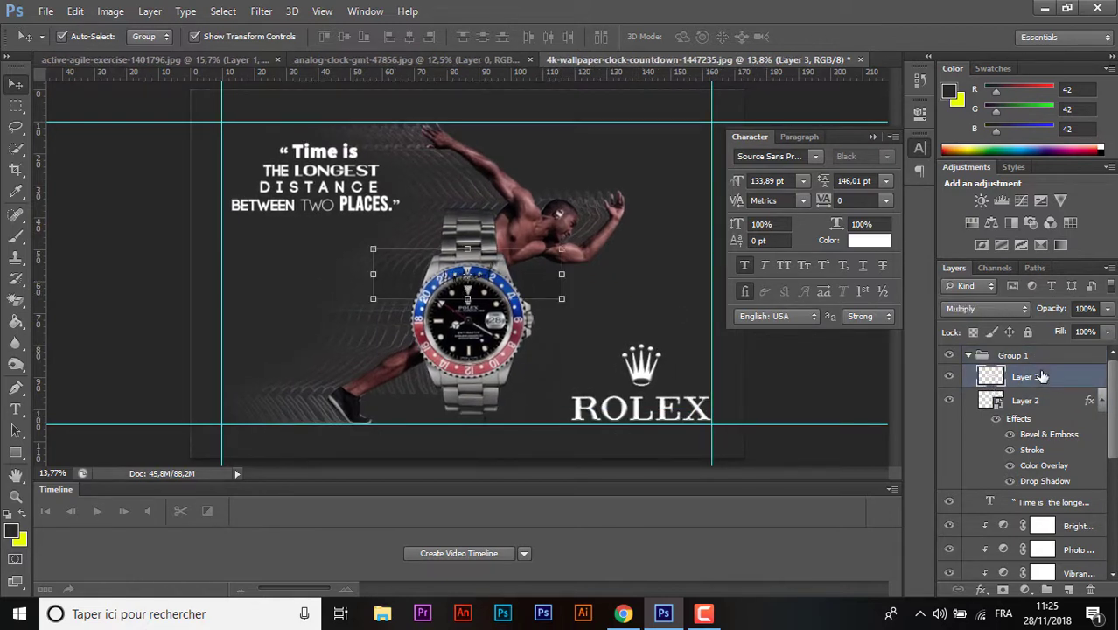
{"action": "key", "text": "ctrl+alt+z"}
{"action": "left_click", "coordinate": [822, 392]}
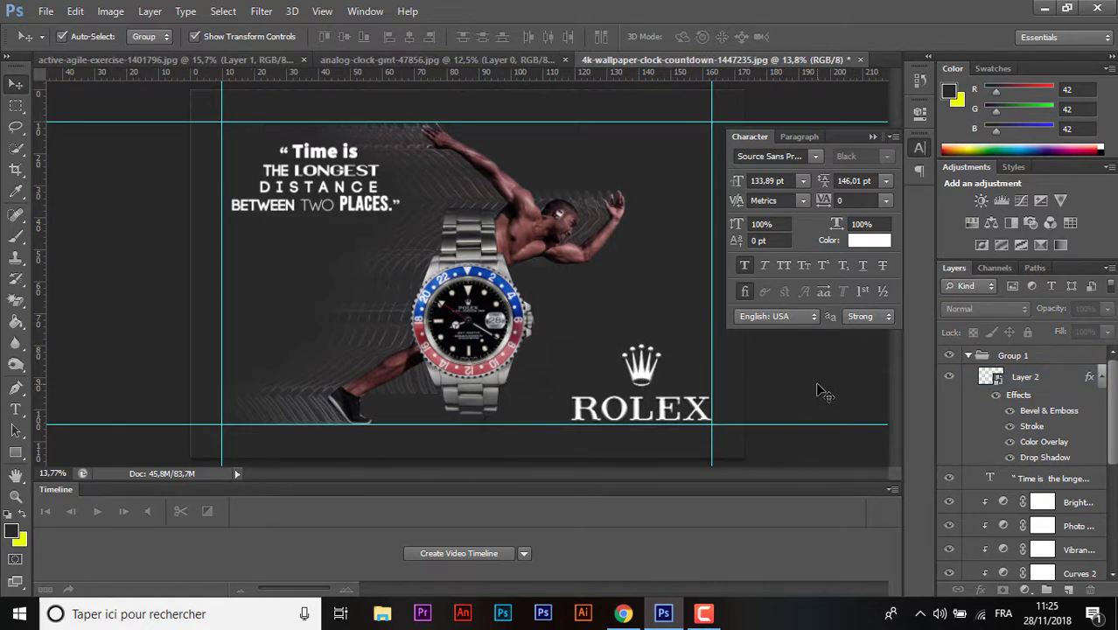
- Hide the guides, fit the poster to the window and collapse the Character panel
{"action": "key", "text": "ctrl+semicolon"}
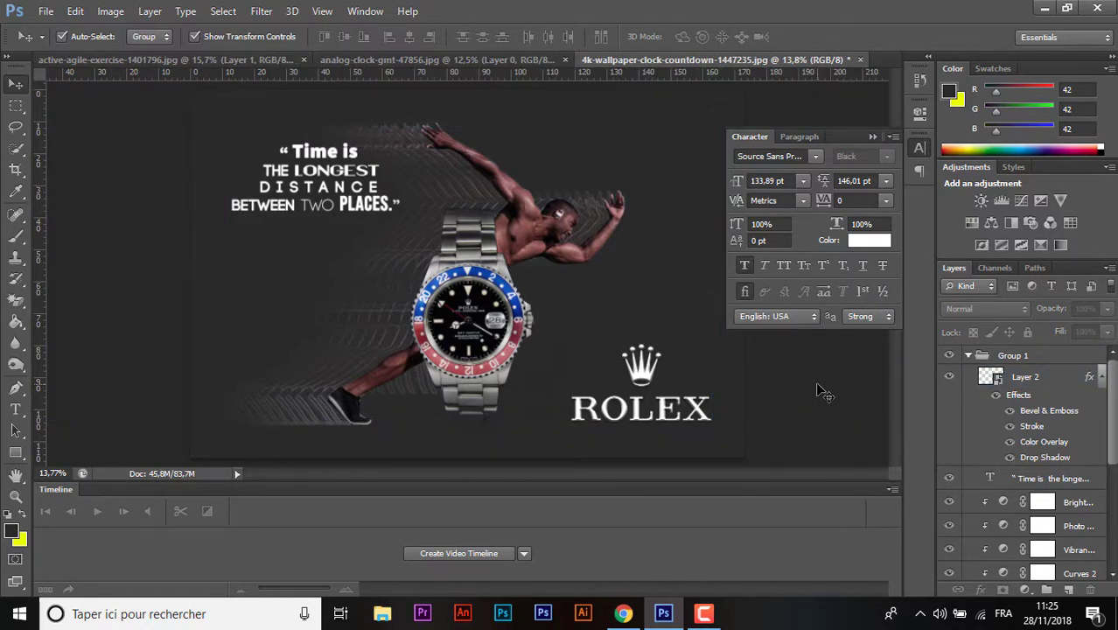
{"action": "key", "text": "ctrl+minus"}
{"action": "key", "text": "ctrl+minus"}
{"action": "key", "text": "ctrl+minus"}
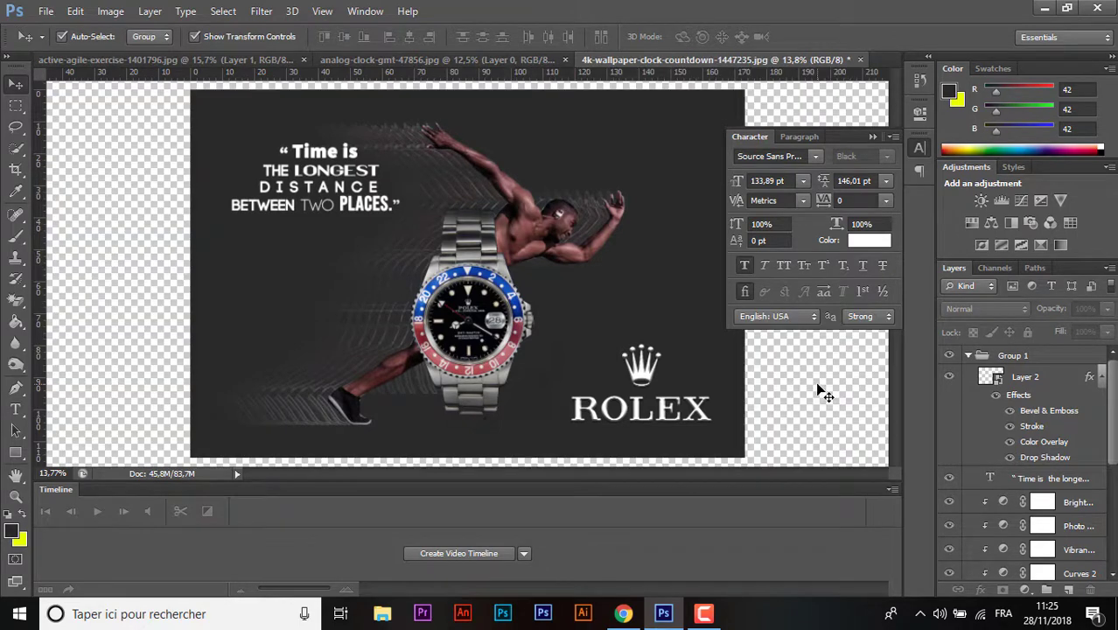
{"action": "key", "text": "ctrl+0"}
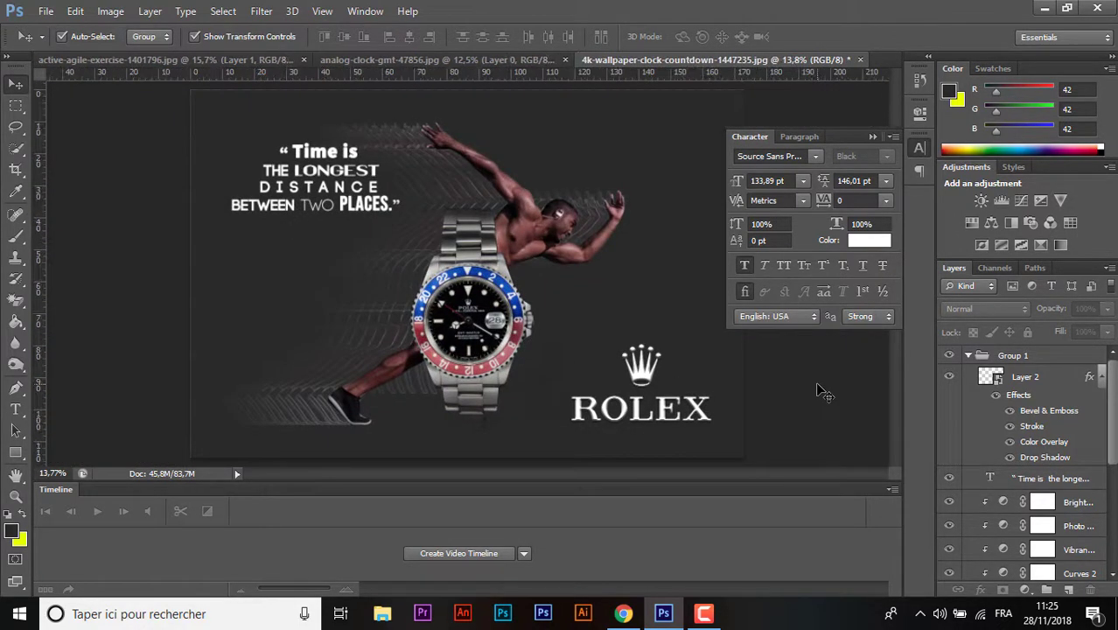
{"action": "left_click", "coordinate": [871, 138]}
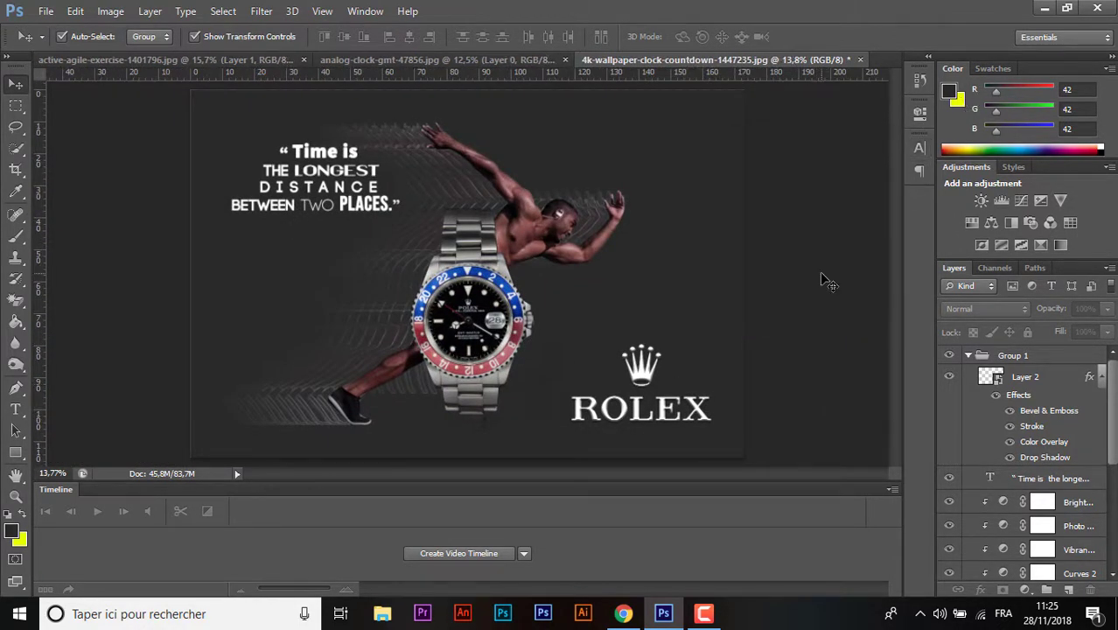
{"action": "left_click", "coordinate": [703, 613]}
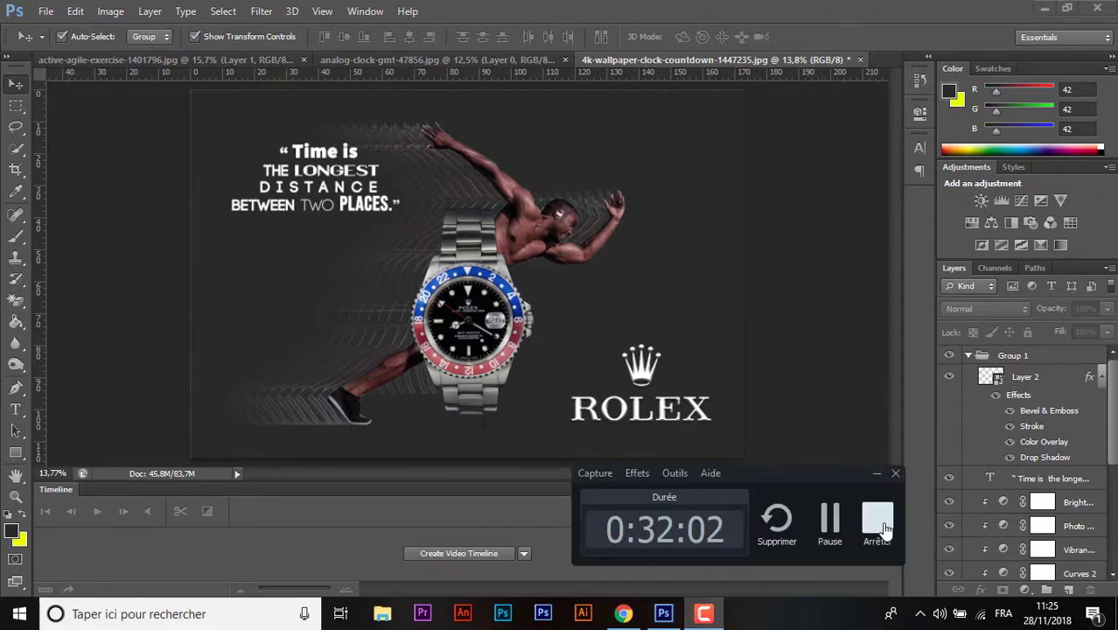
{"action": "left_click", "coordinate": [882, 524]}
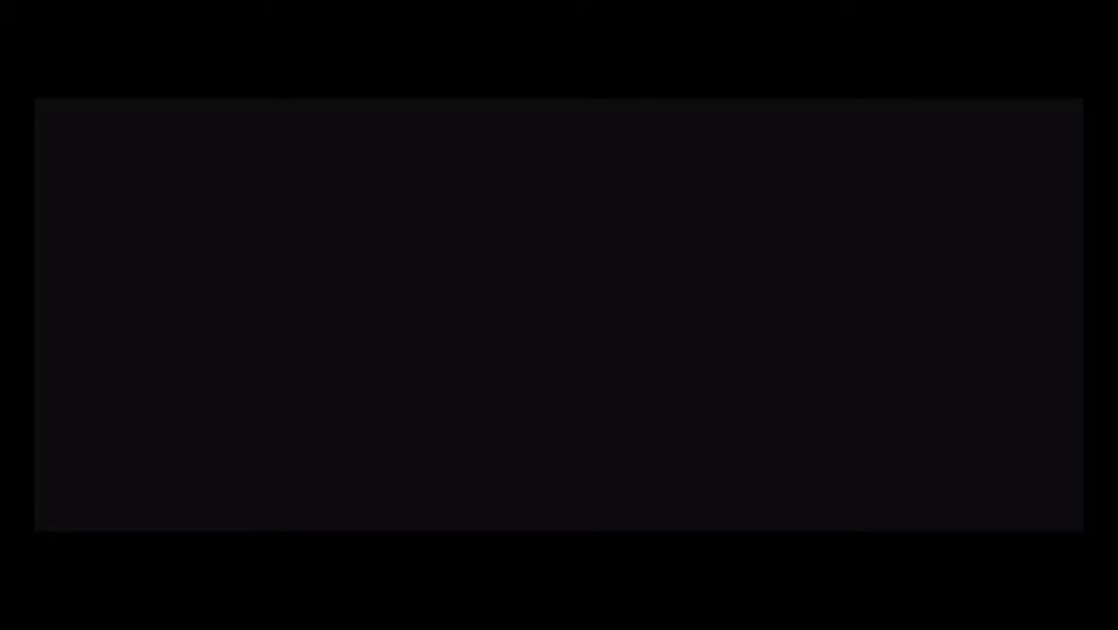